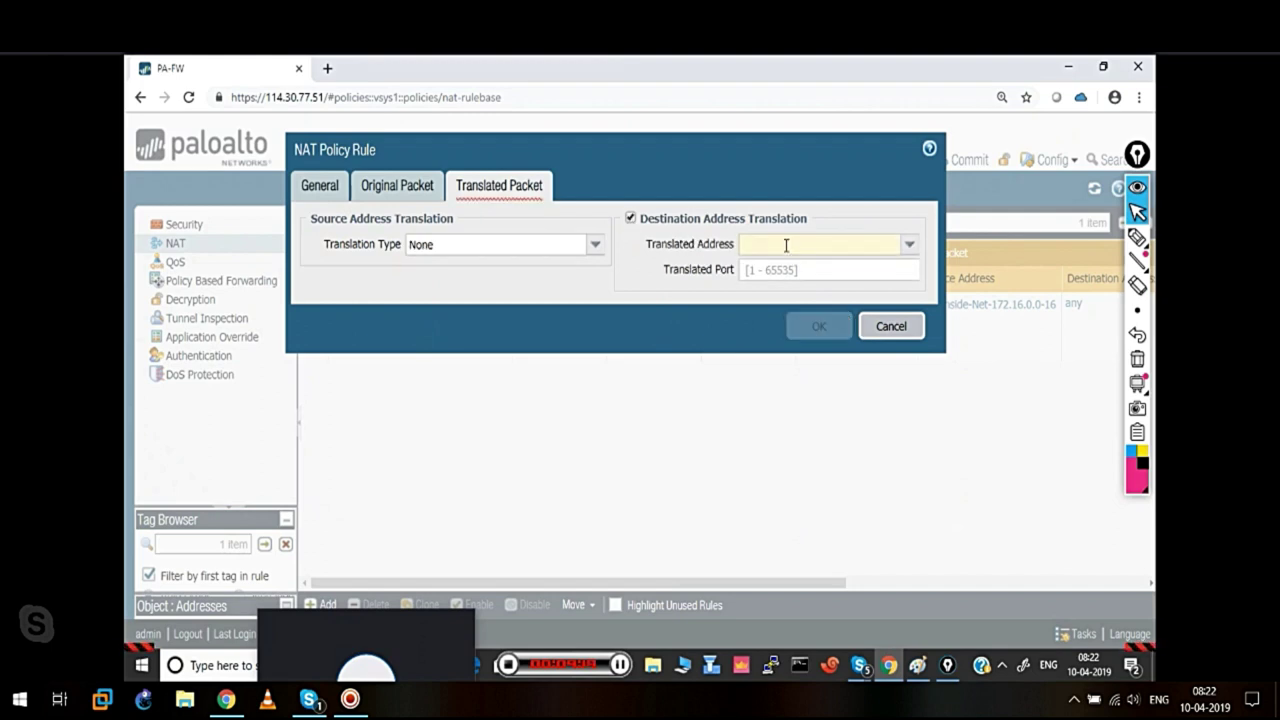
Enter 172.16.0.2 as the Translated Address, then switch to the Paint network diagram
mouse_move(766, 243)
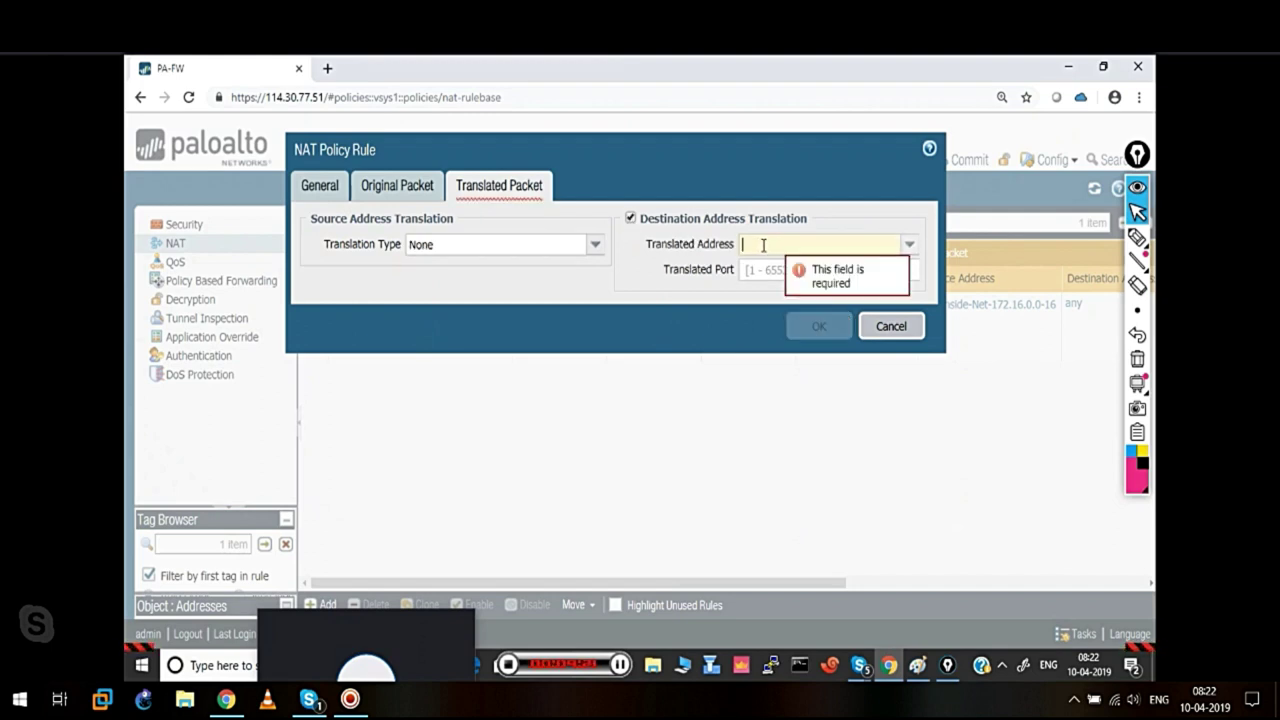
text(172.16.0.2)
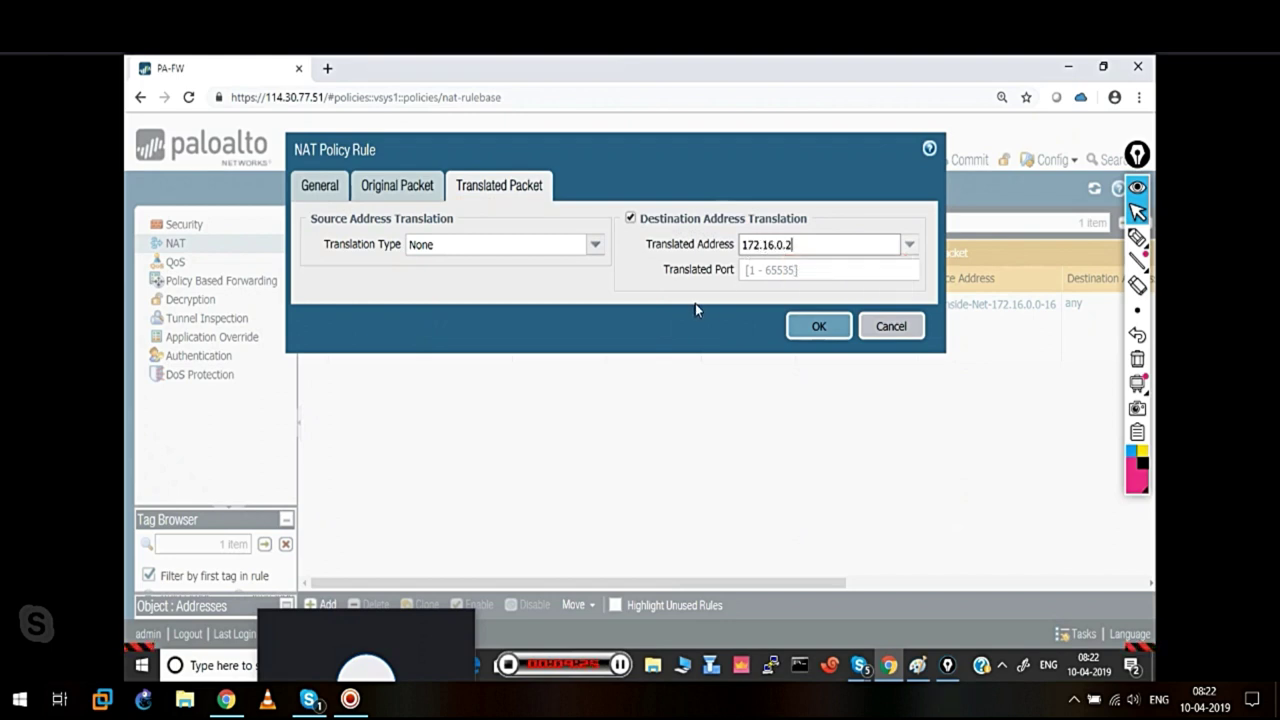
click(771, 274)
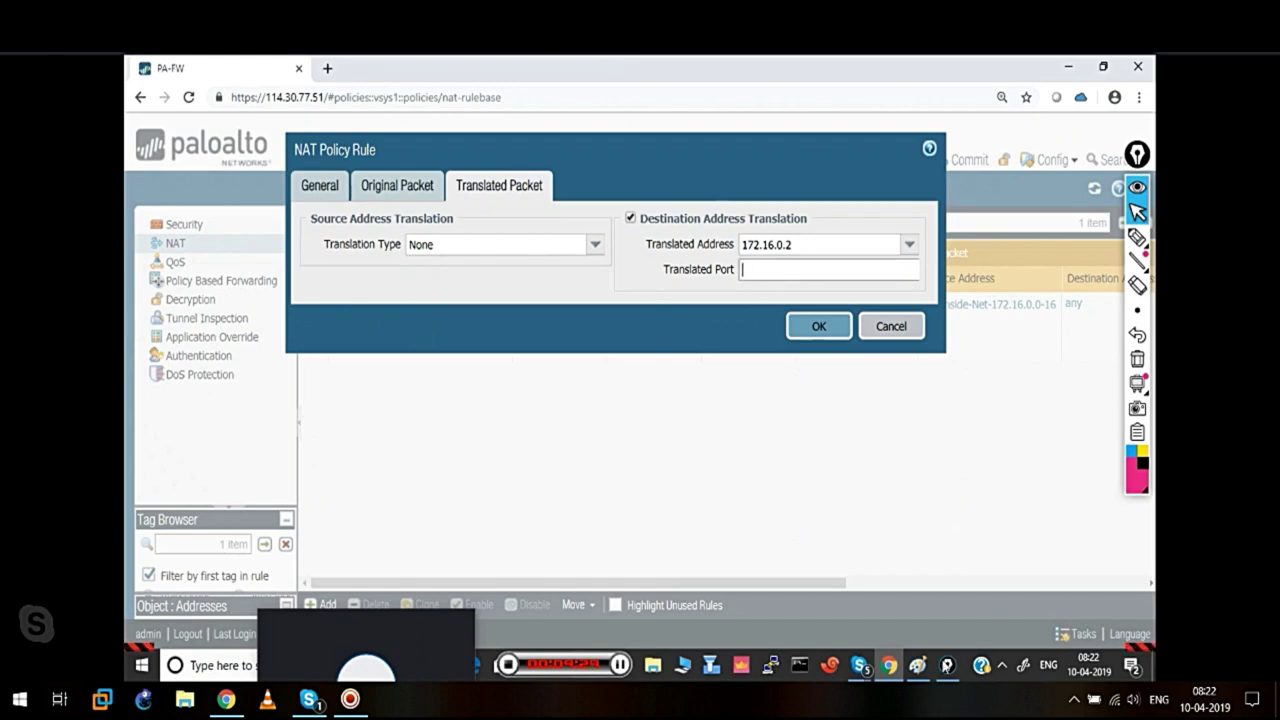
click(918, 665)
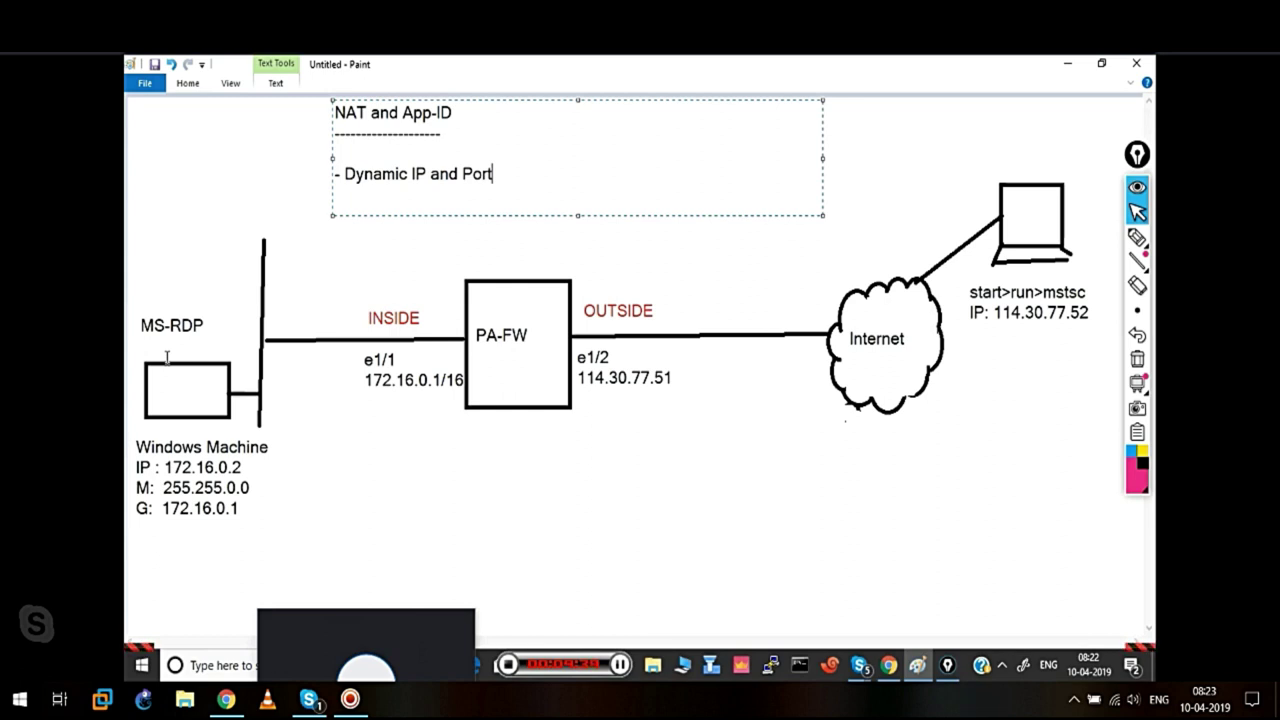
Sketch the 3389-to-4489 port mapping on the diagram between PA-FW and MS-RDP with the pen
mouse_move(1137, 237)
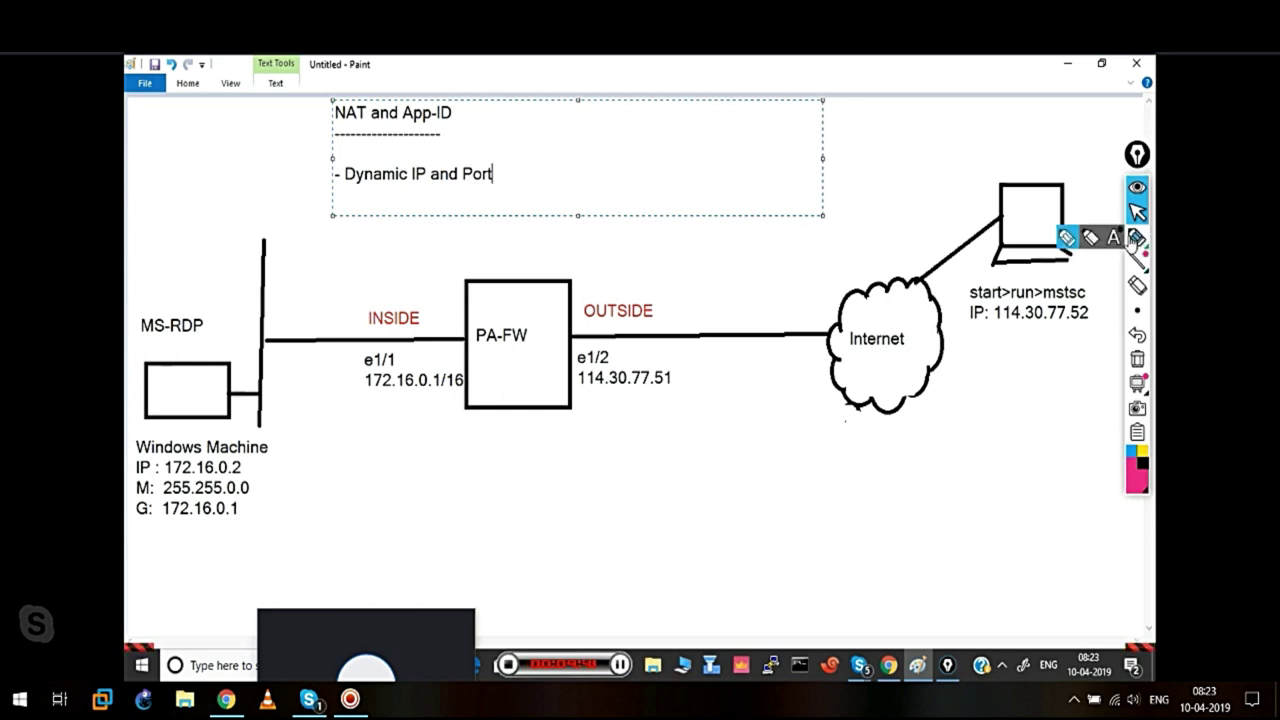
click(1068, 238)
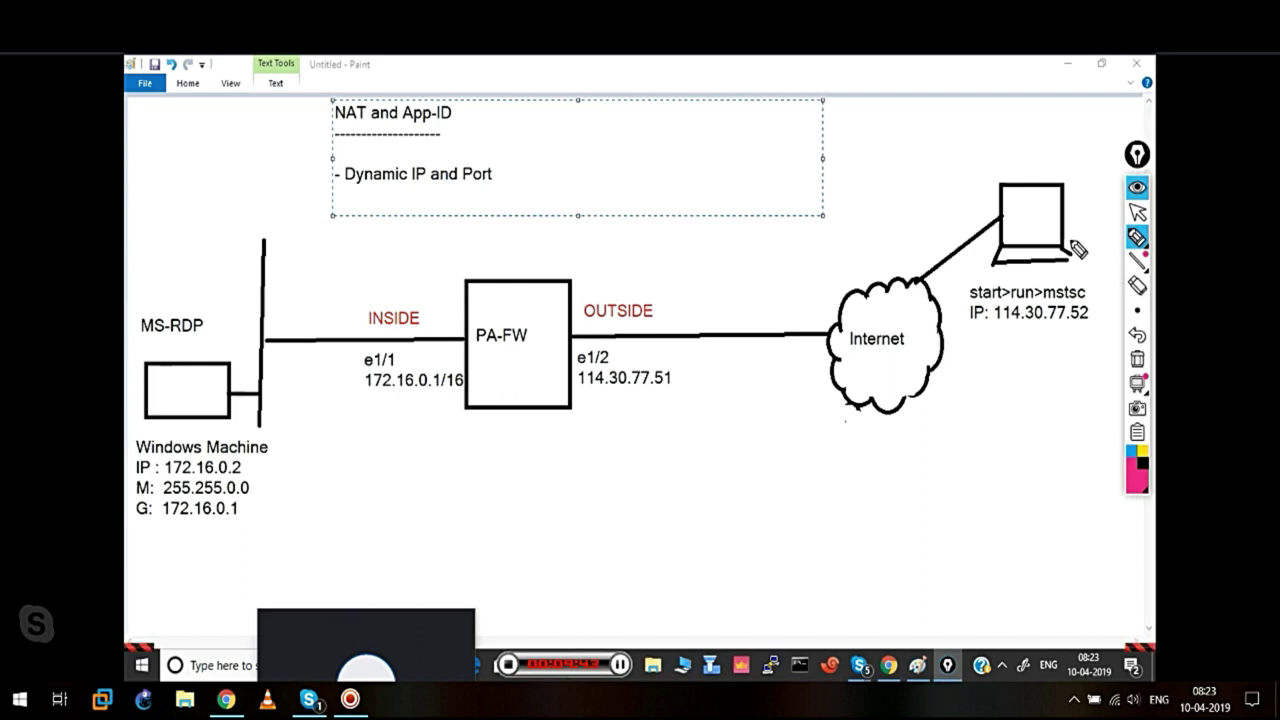
drag(1003, 222, 607, 260)
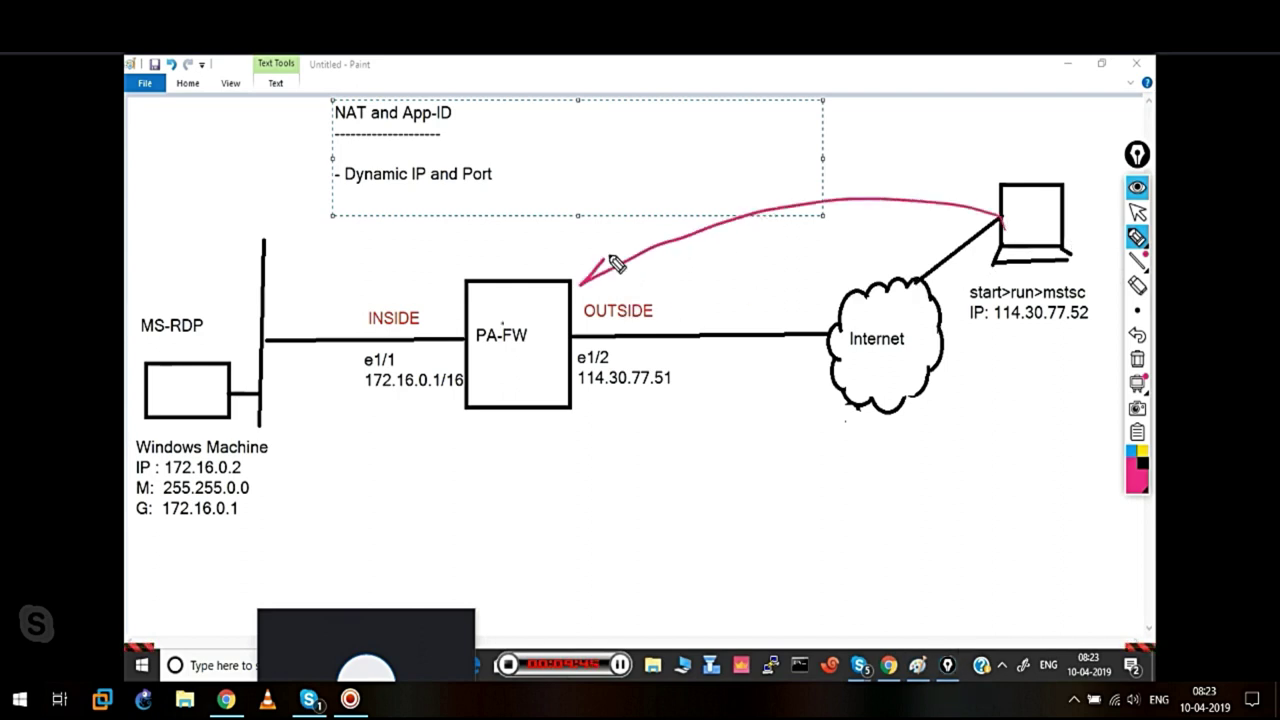
drag(222, 224, 206, 302)
mouse_move(170, 180)
mouse_down()
mouse_move(171, 206)
mouse_move(243, 209)
mouse_move(285, 193)
mouse_move(268, 210)
mouse_up()
drag(202, 222, 316, 215)
drag(541, 210, 612, 232)
drag(634, 214, 632, 234)
click(520, 213)
click(509, 228)
drag(540, 241, 608, 238)
drag(476, 218, 306, 183)
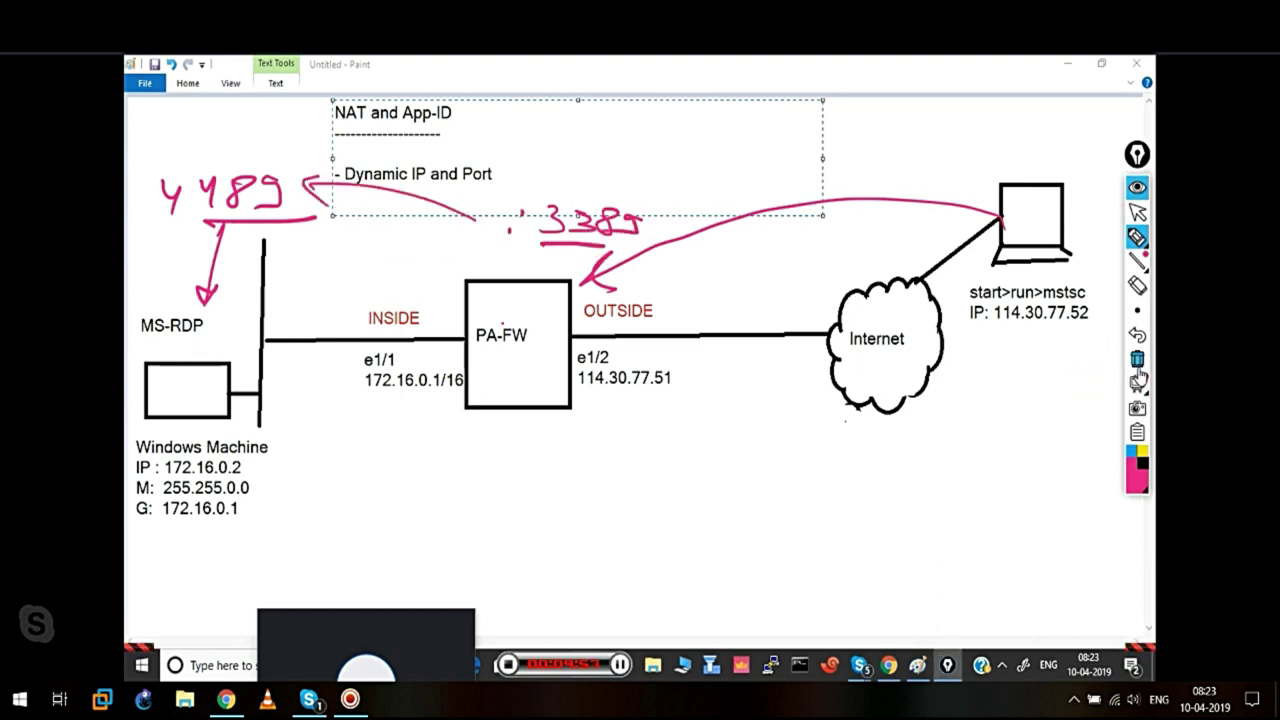
Clear the pen annotations, restore the select tool, and return to the NAT rule dialog
click(1137, 361)
mouse_move(1142, 234)
click(1137, 211)
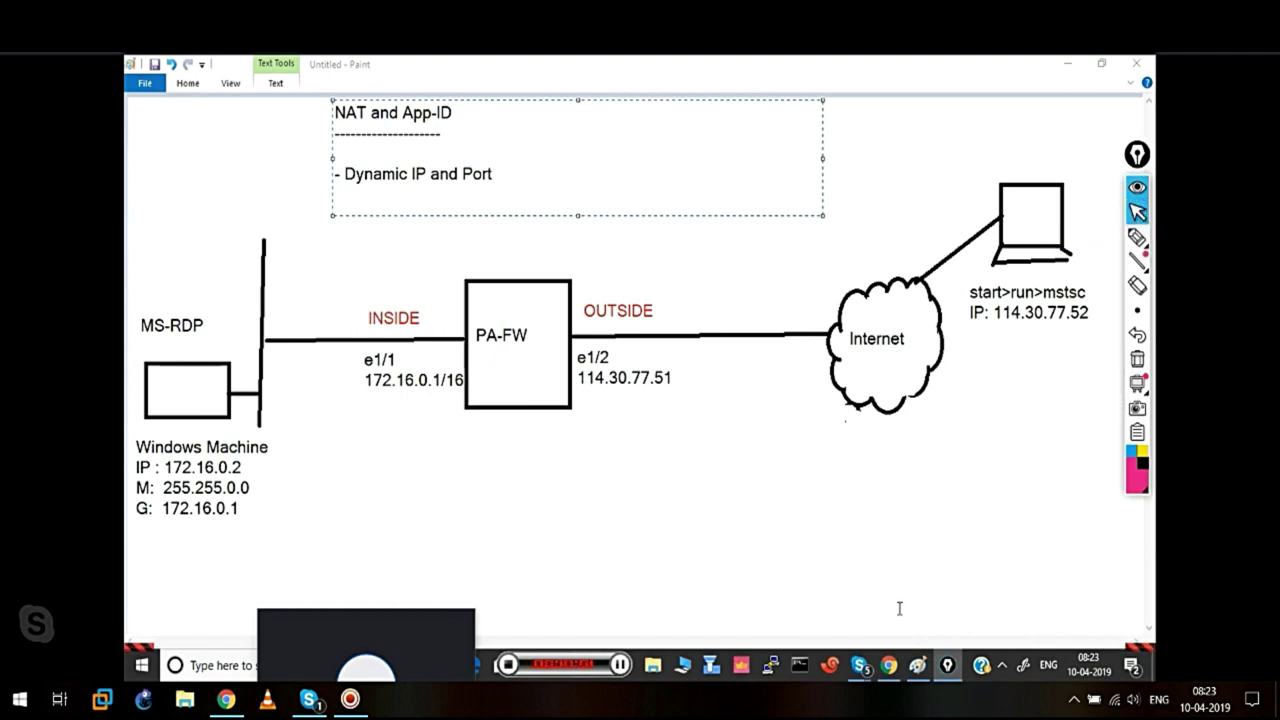
click(888, 665)
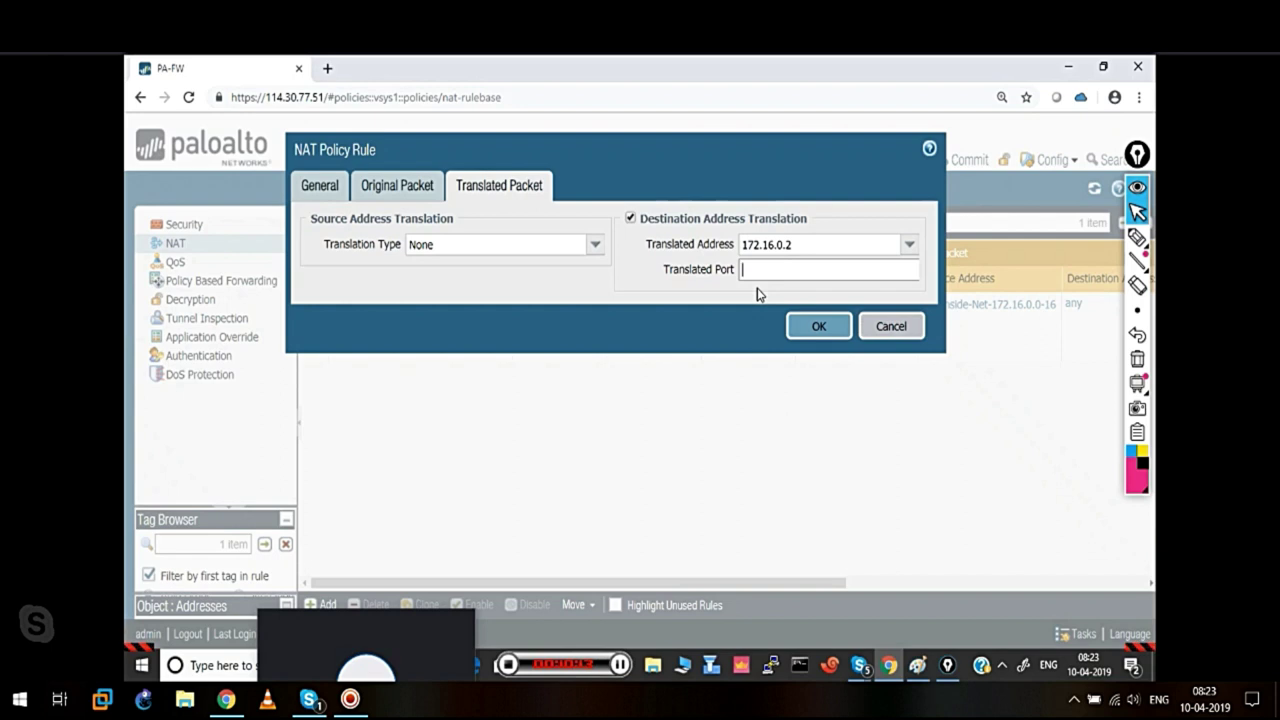
Save the NAT rule and drag Outside-Inside-DNAT-RDP above Inside-Outside-DynamicIP-Port
click(820, 328)
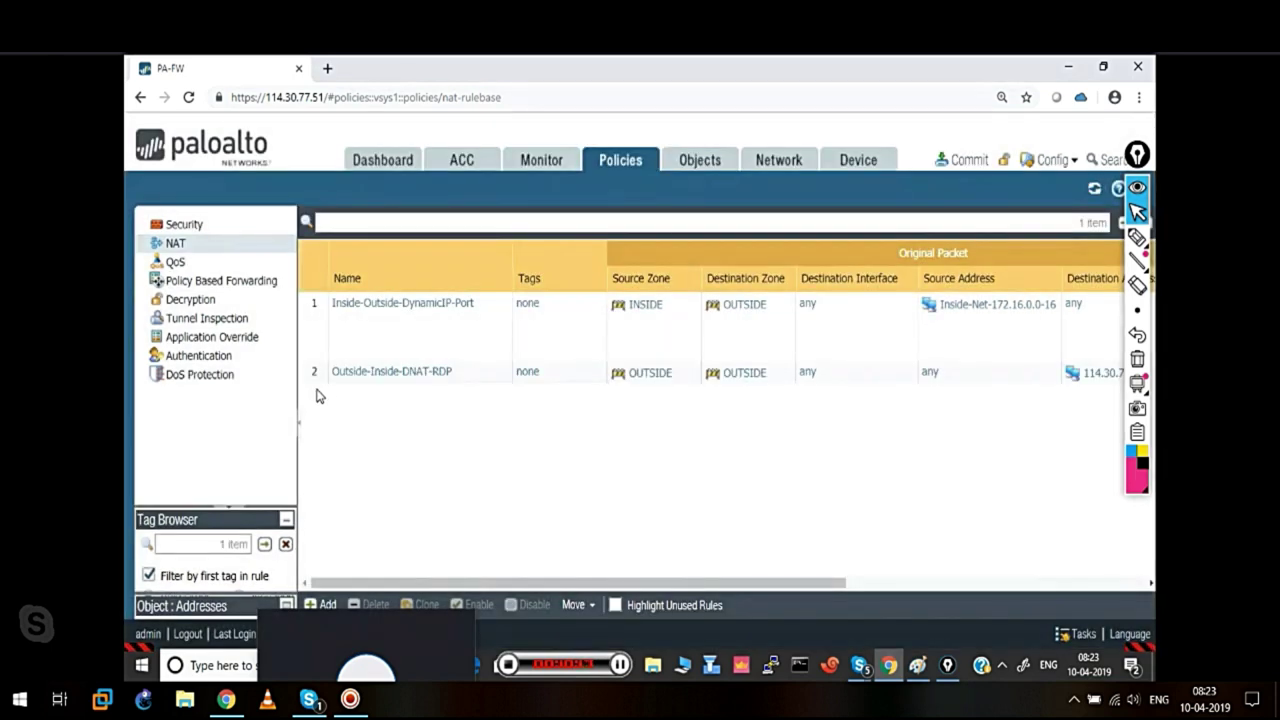
click(308, 381)
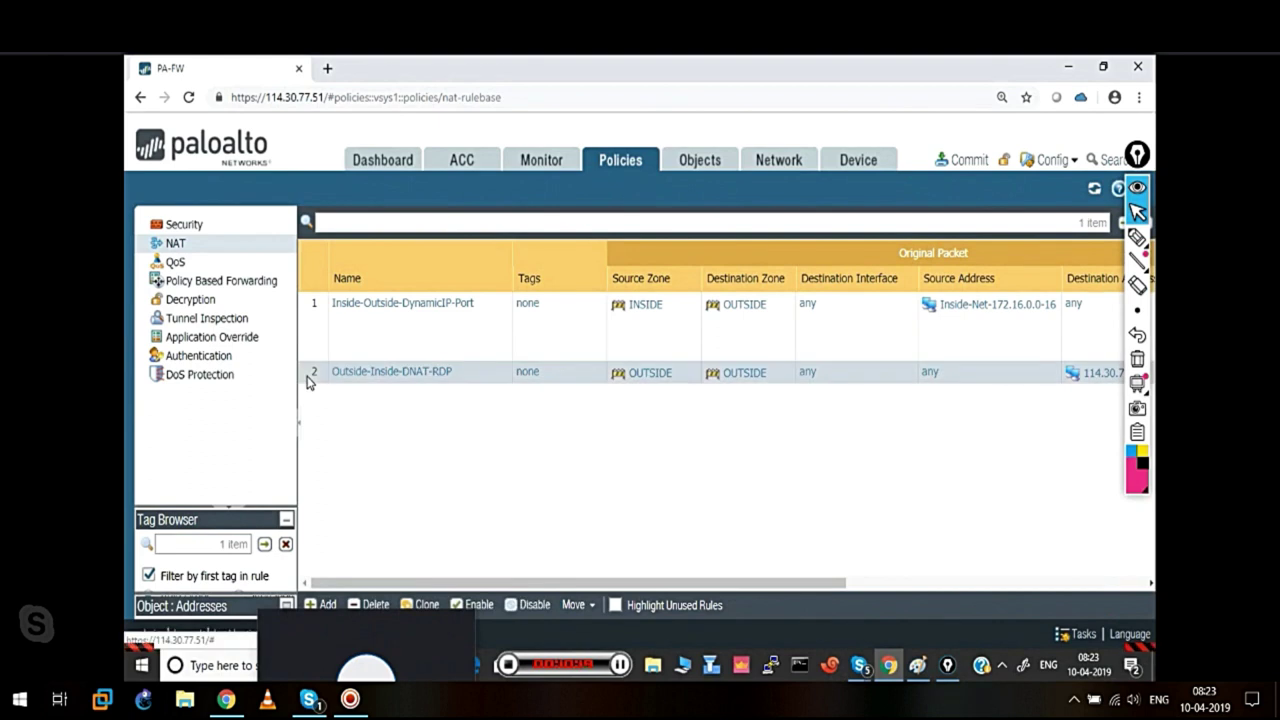
drag(308, 381, 311, 307)
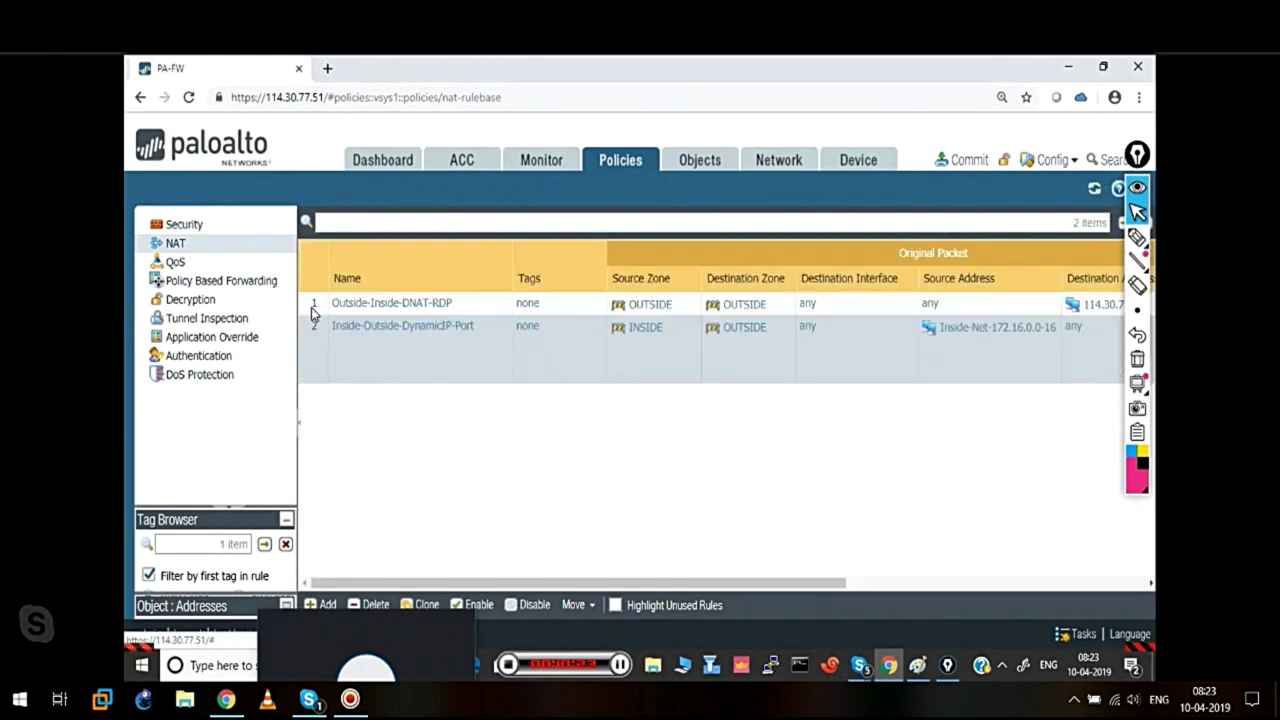
click(586, 606)
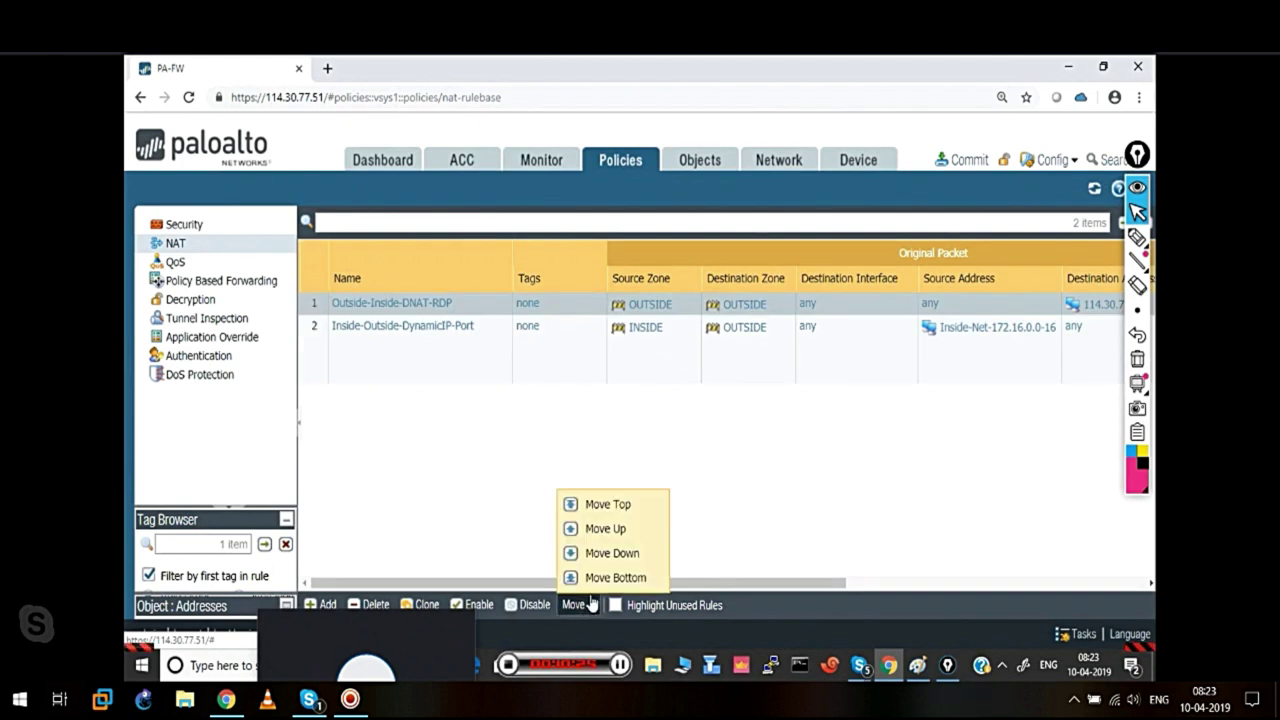
click(385, 437)
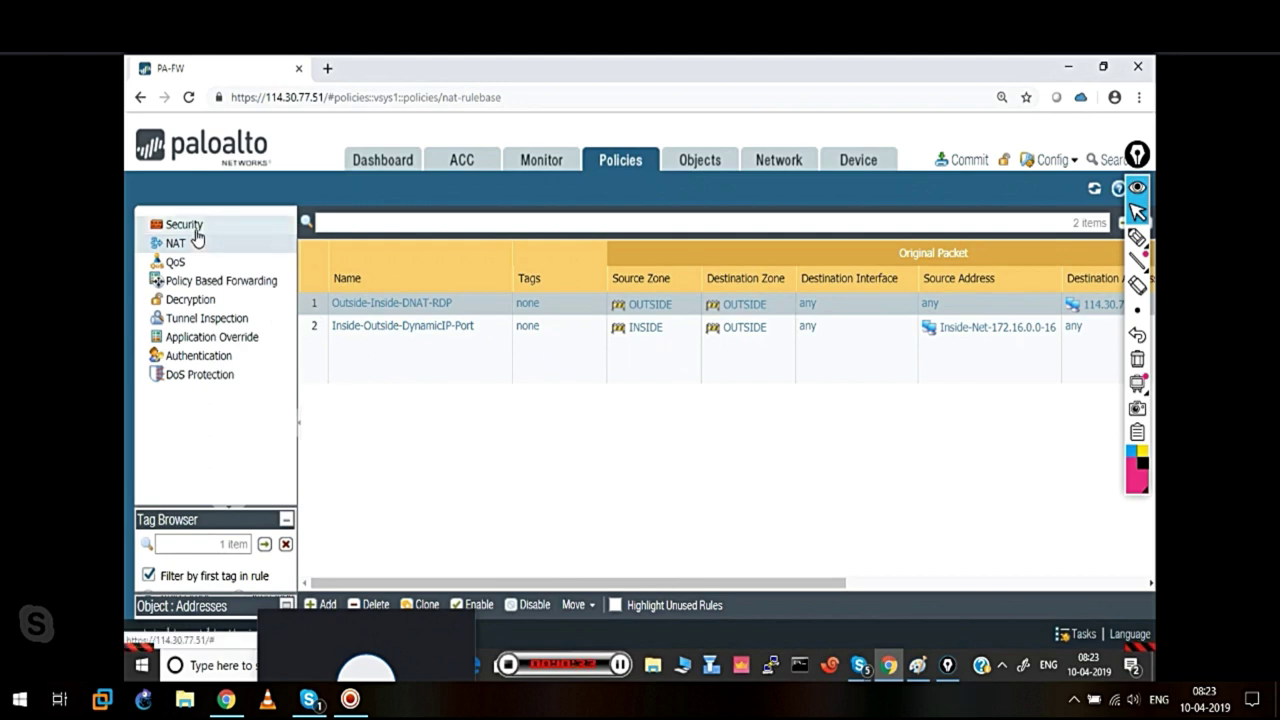
Open the Security policy rulebase and dismiss the Skype preview popup
click(195, 233)
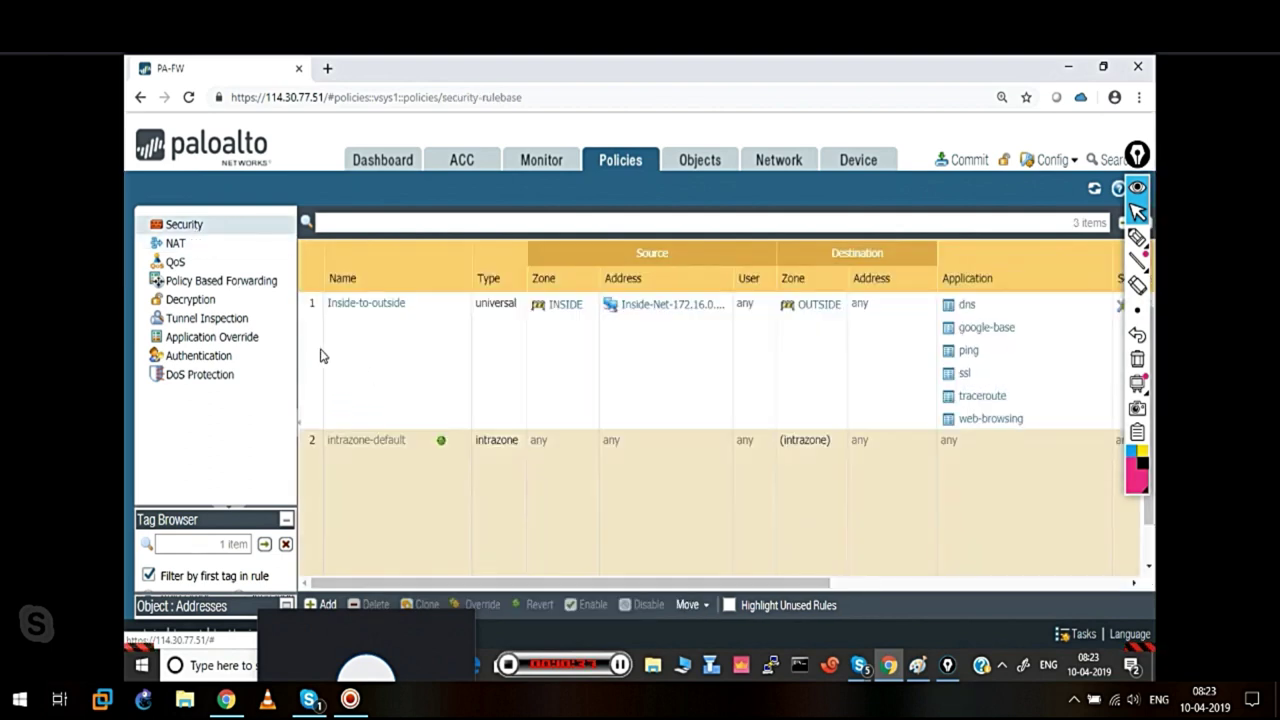
click(362, 355)
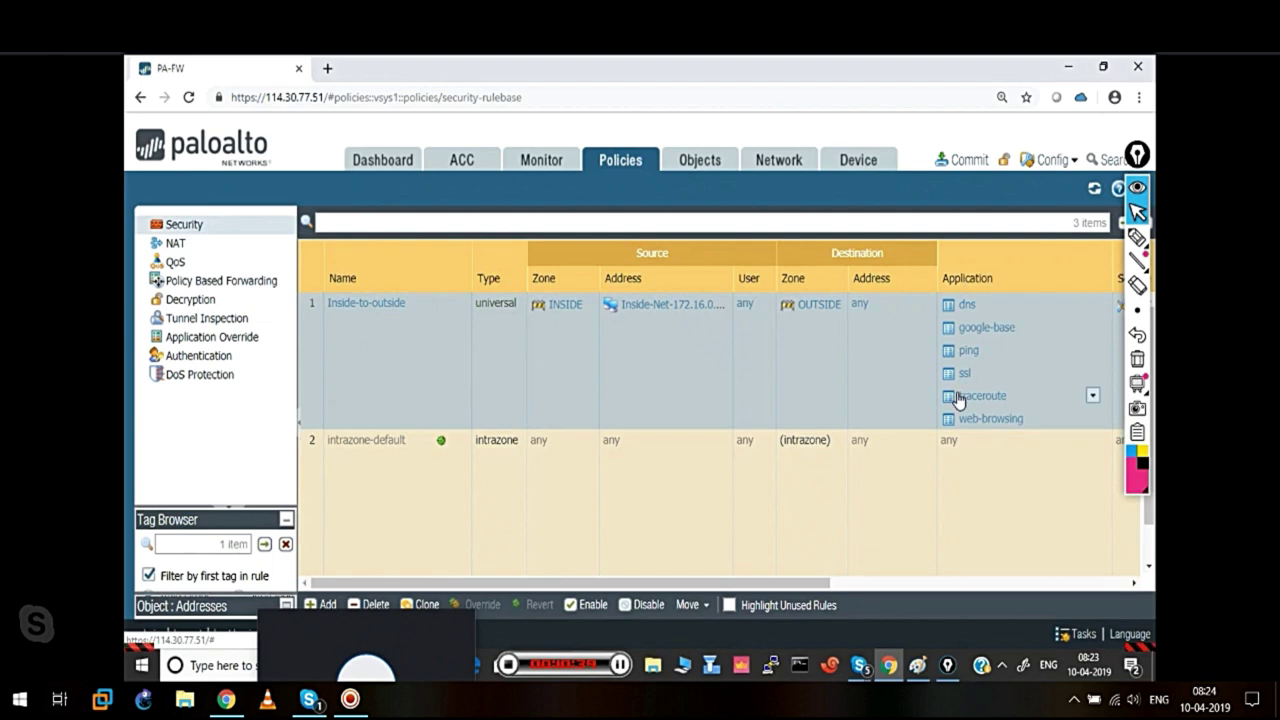
click(356, 624)
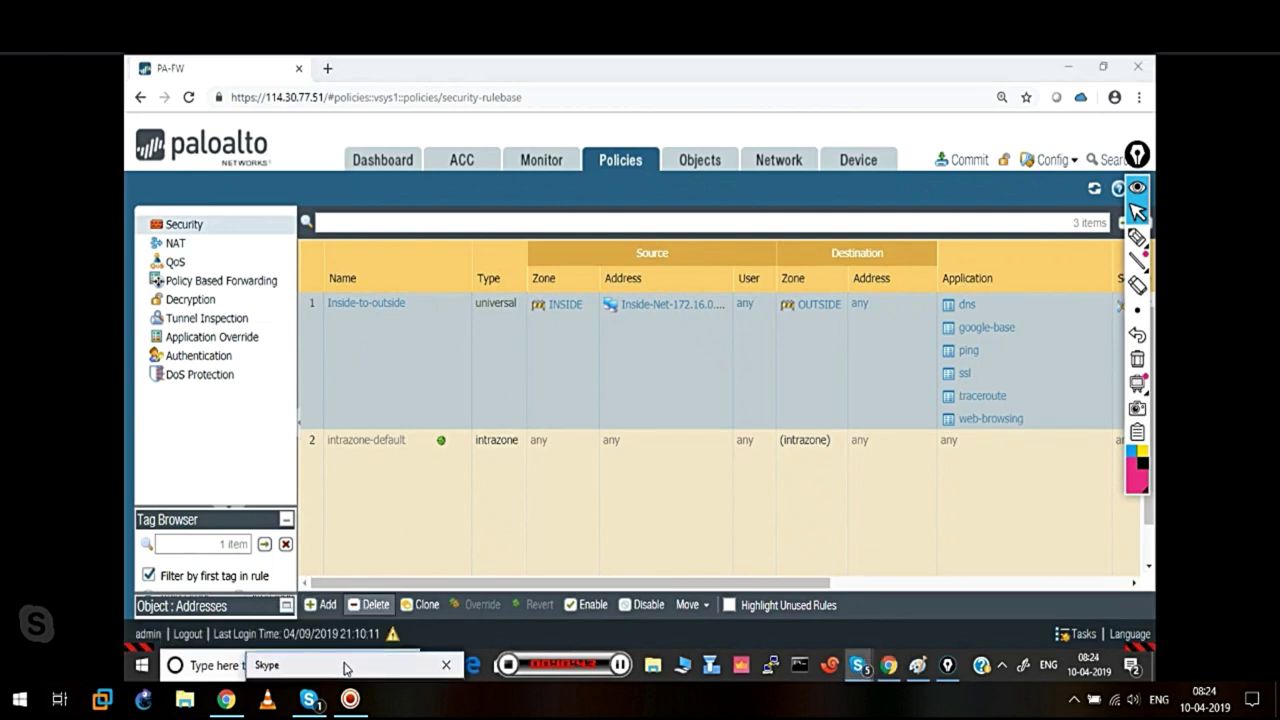
Add a security rule named Outside-Inside-RDP and begin adding a source zone
click(321, 606)
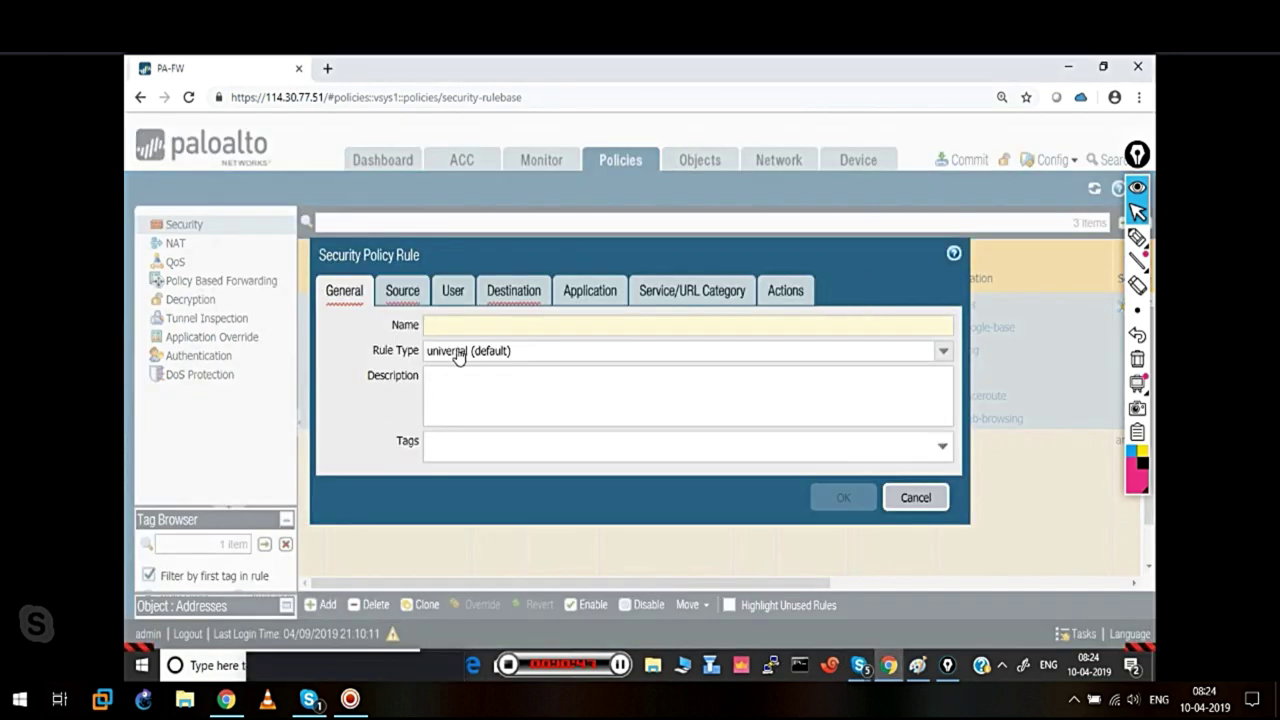
text(Outsid)
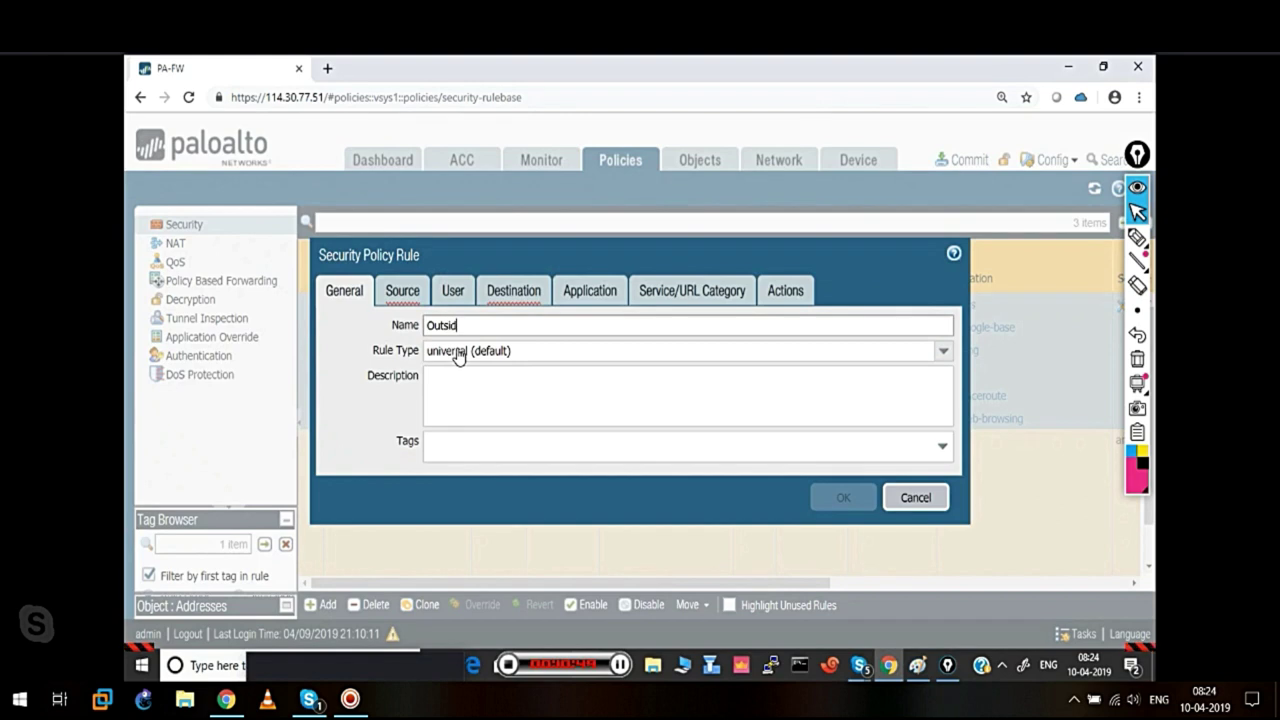
text(e-Insie)
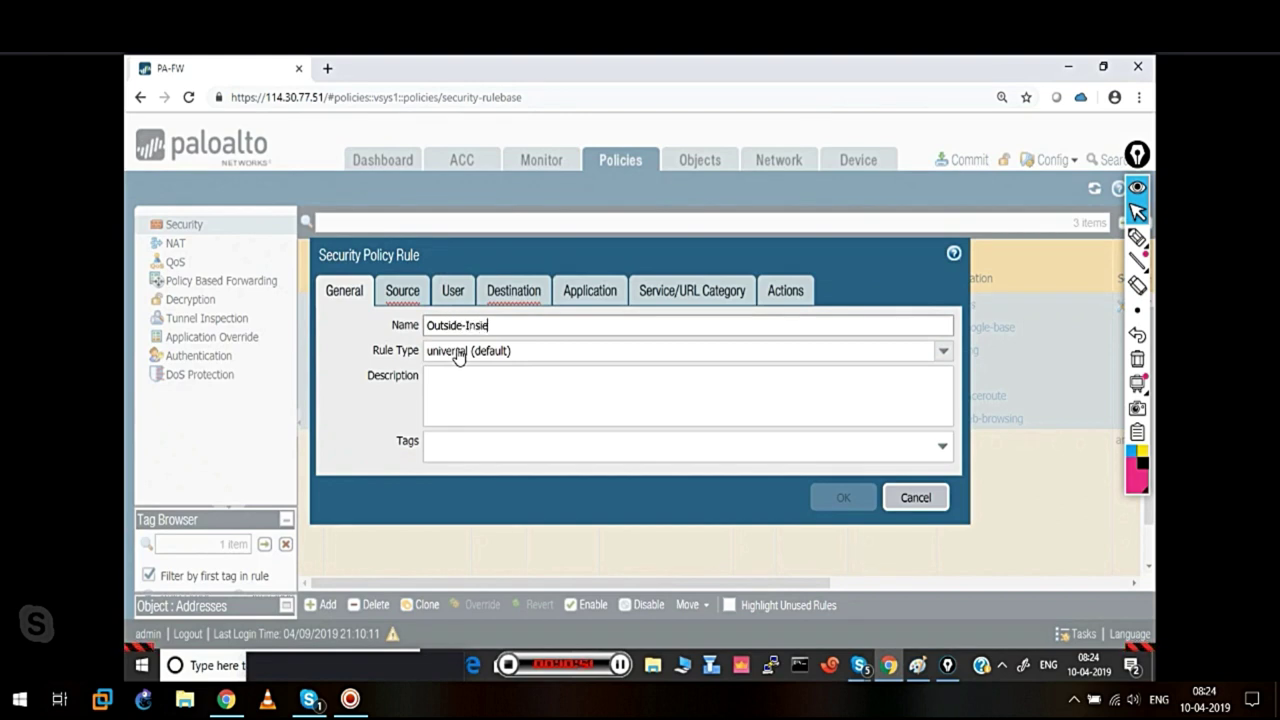
key(BackSpace)
text(de-RDP)
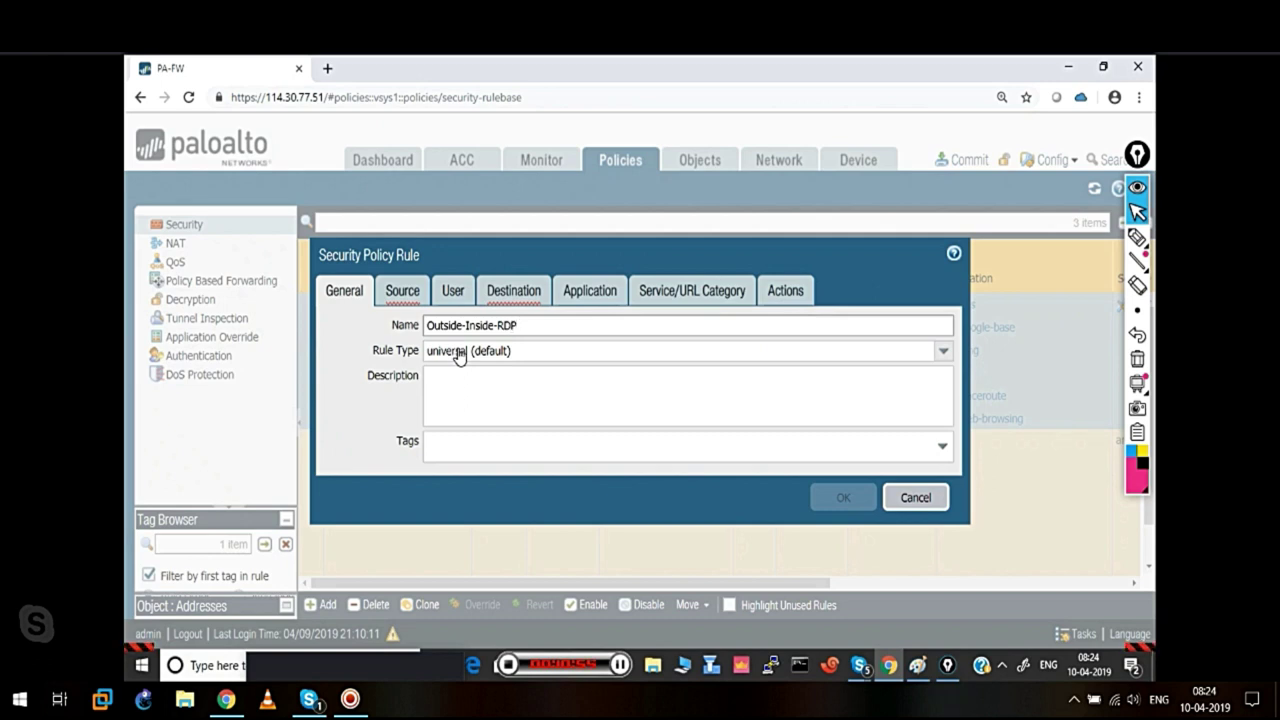
click(418, 298)
click(350, 545)
Set the rule's source zone to OUTSIDE and destination zone to INSIDE
click(368, 424)
click(488, 475)
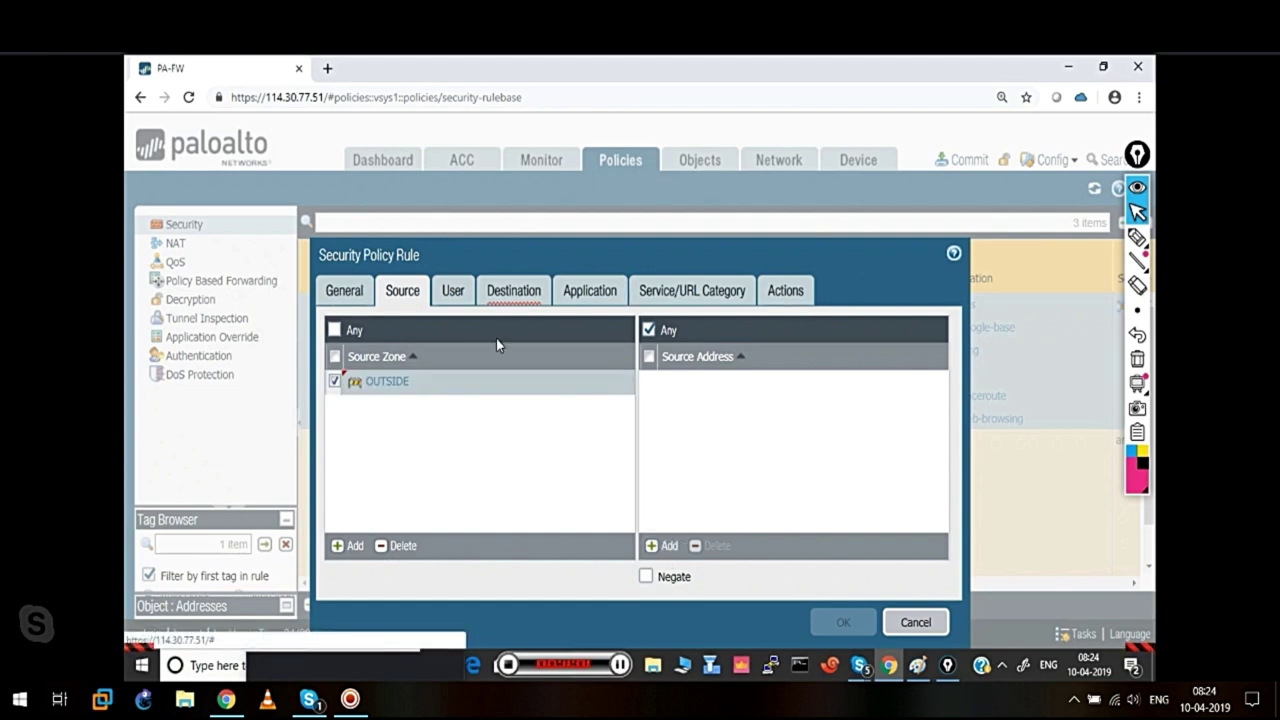
click(513, 296)
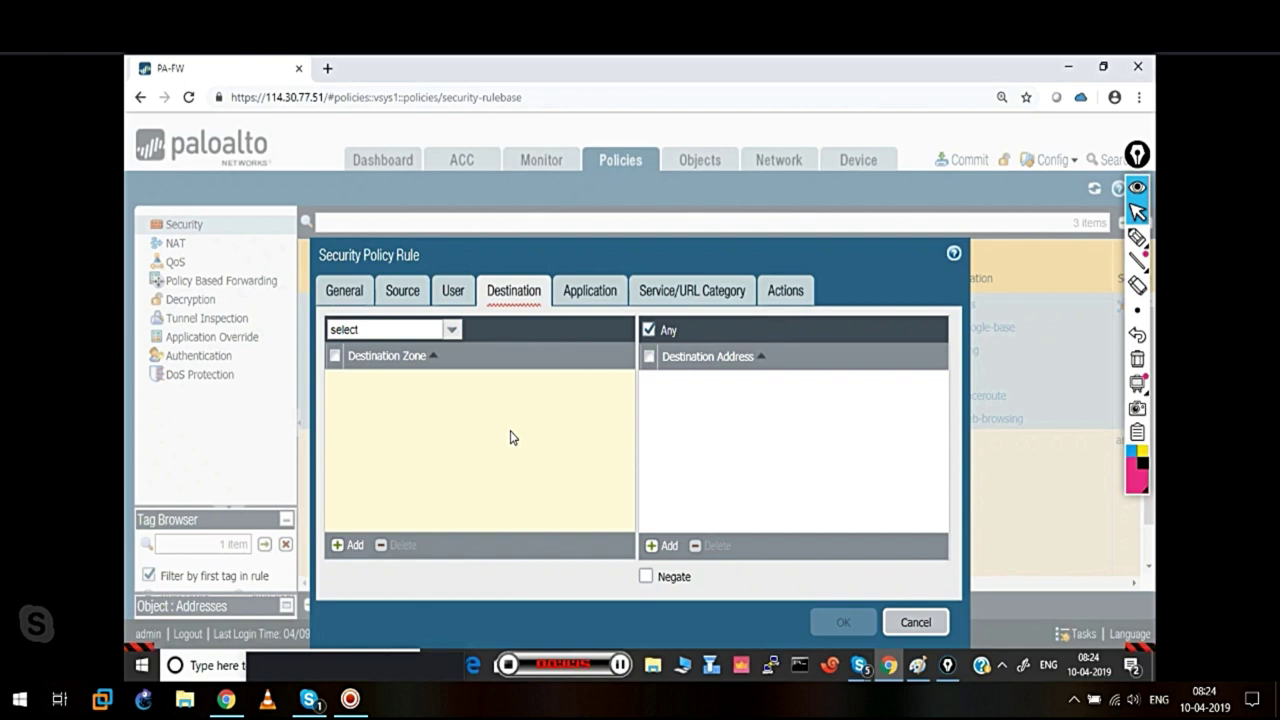
click(349, 548)
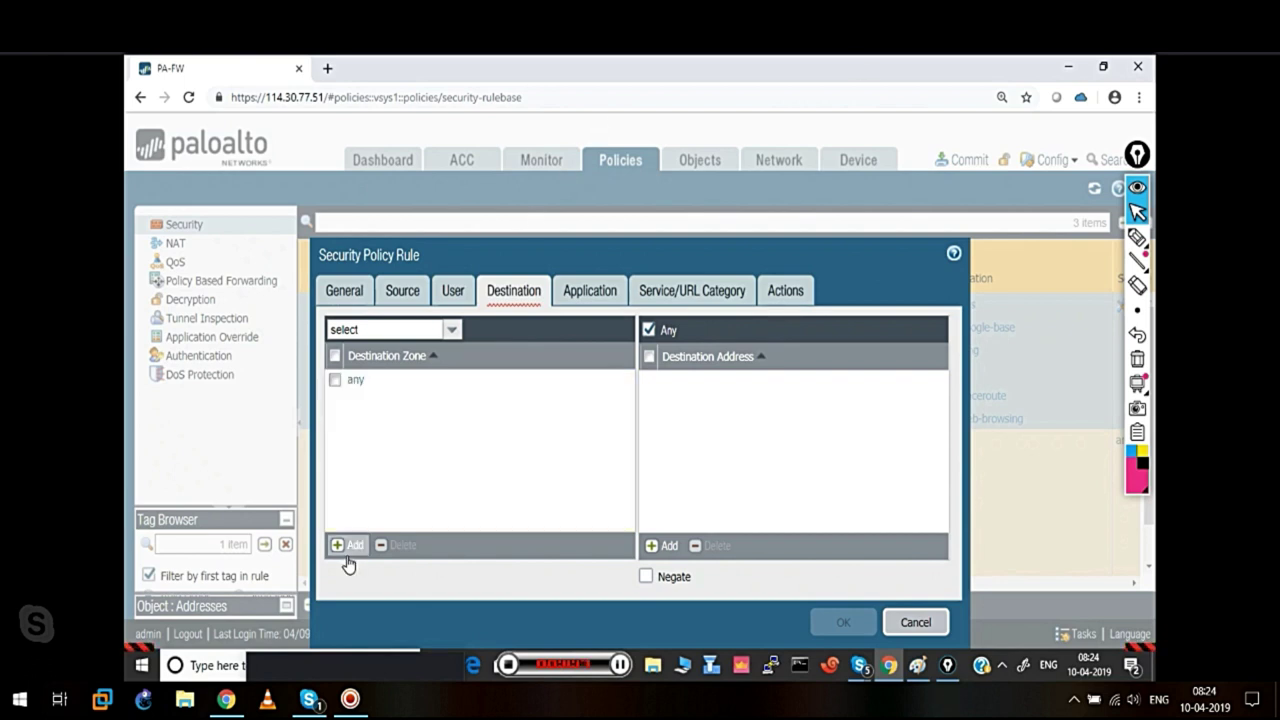
click(376, 402)
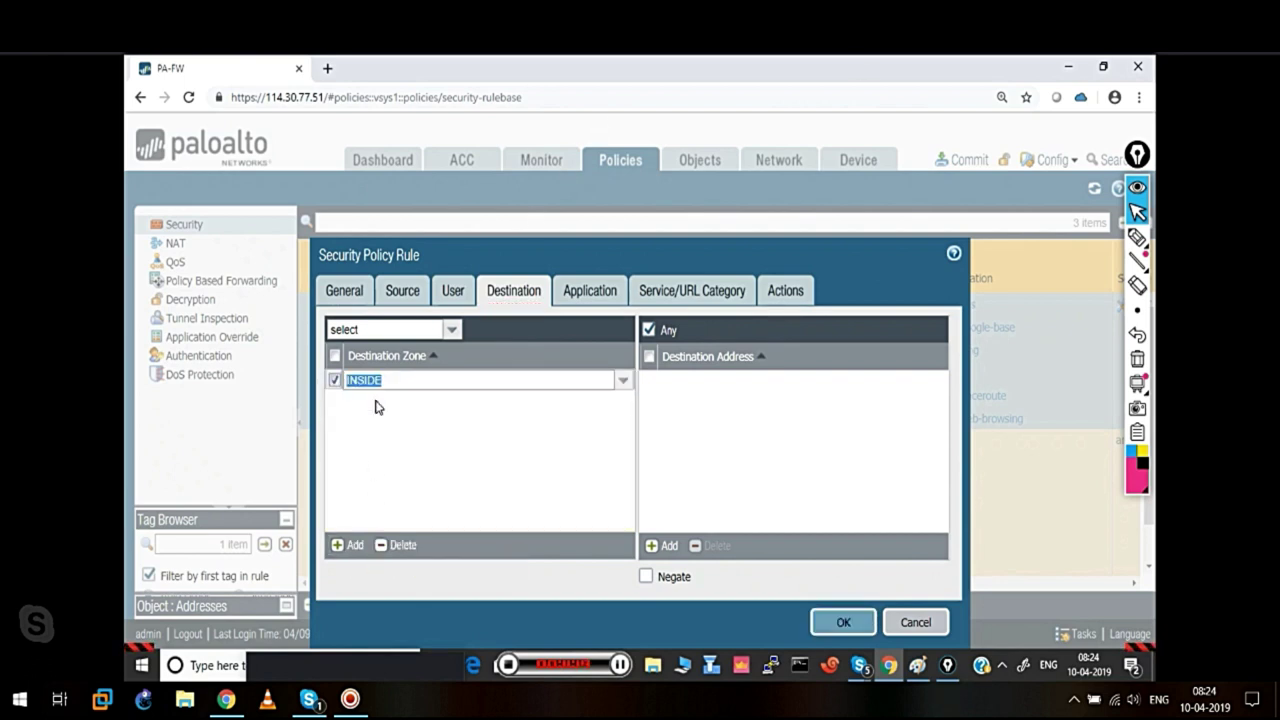
click(447, 449)
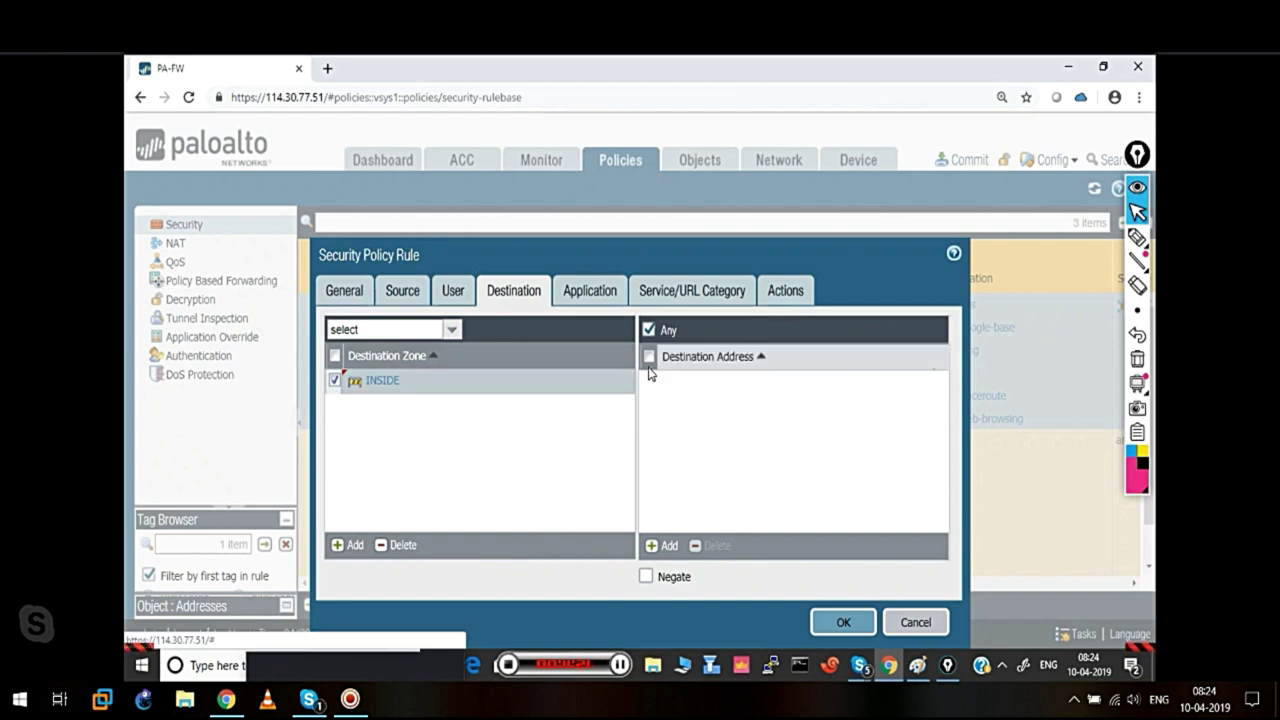
Add 114.30.77.52 as the rule's destination address
click(662, 546)
text(114.30.77)
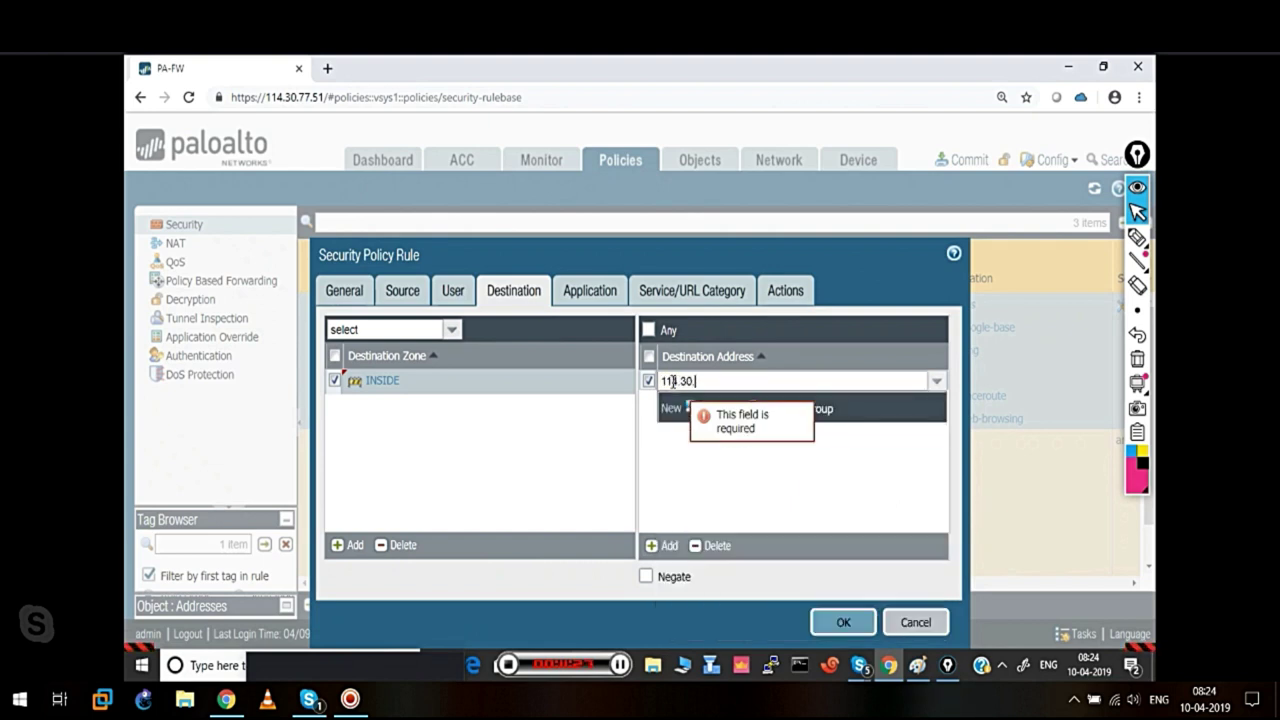
text(.52)
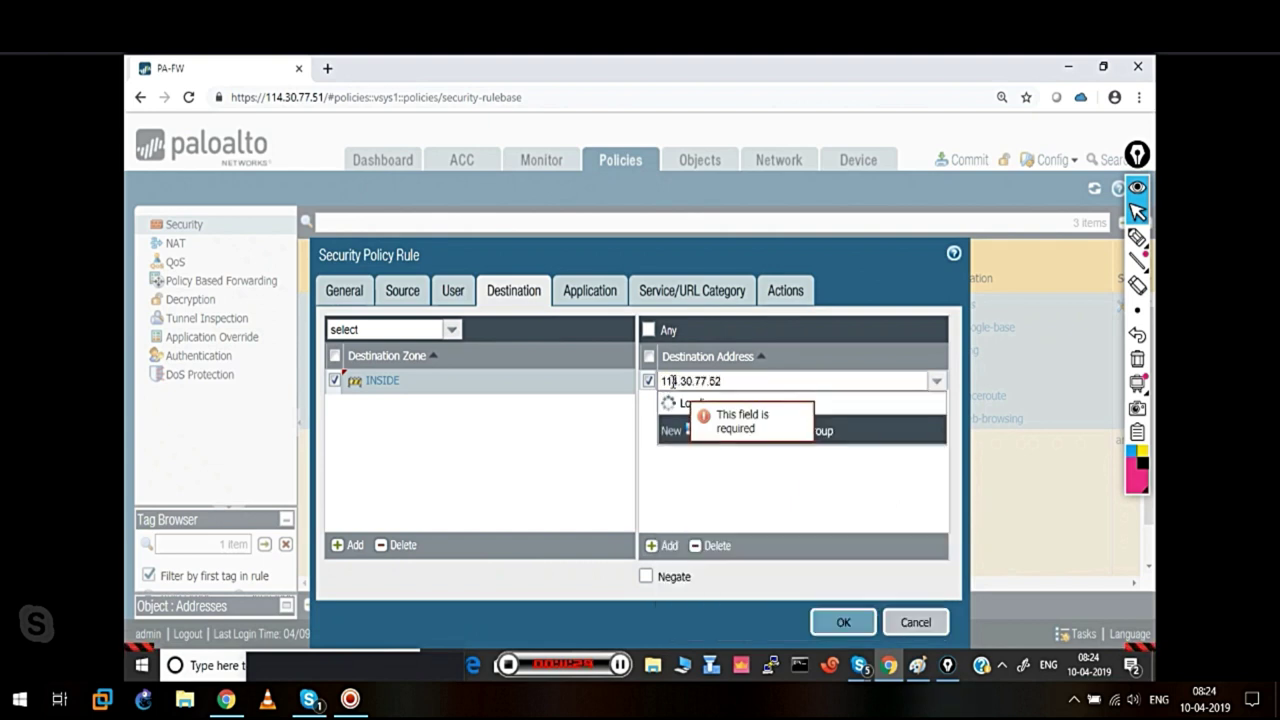
click(505, 465)
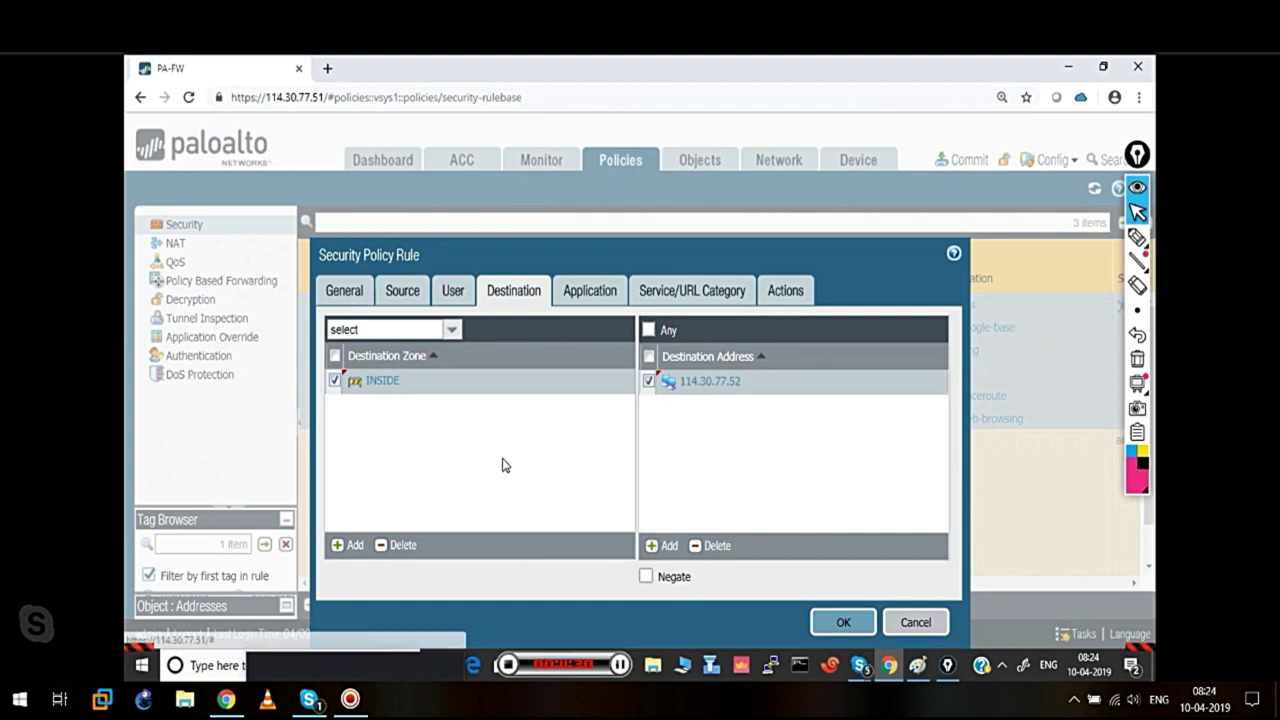
click(580, 297)
Discard the newly added service entry so the rule's service stays application-default
click(645, 296)
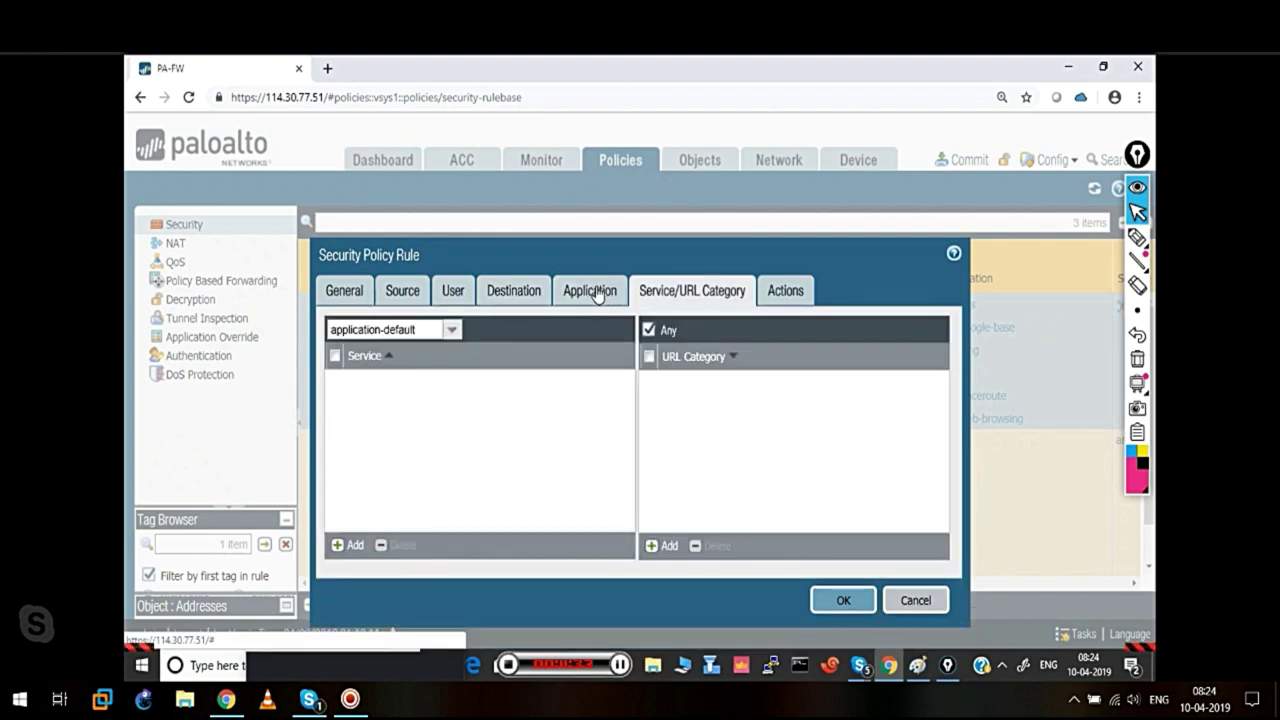
click(598, 292)
click(704, 294)
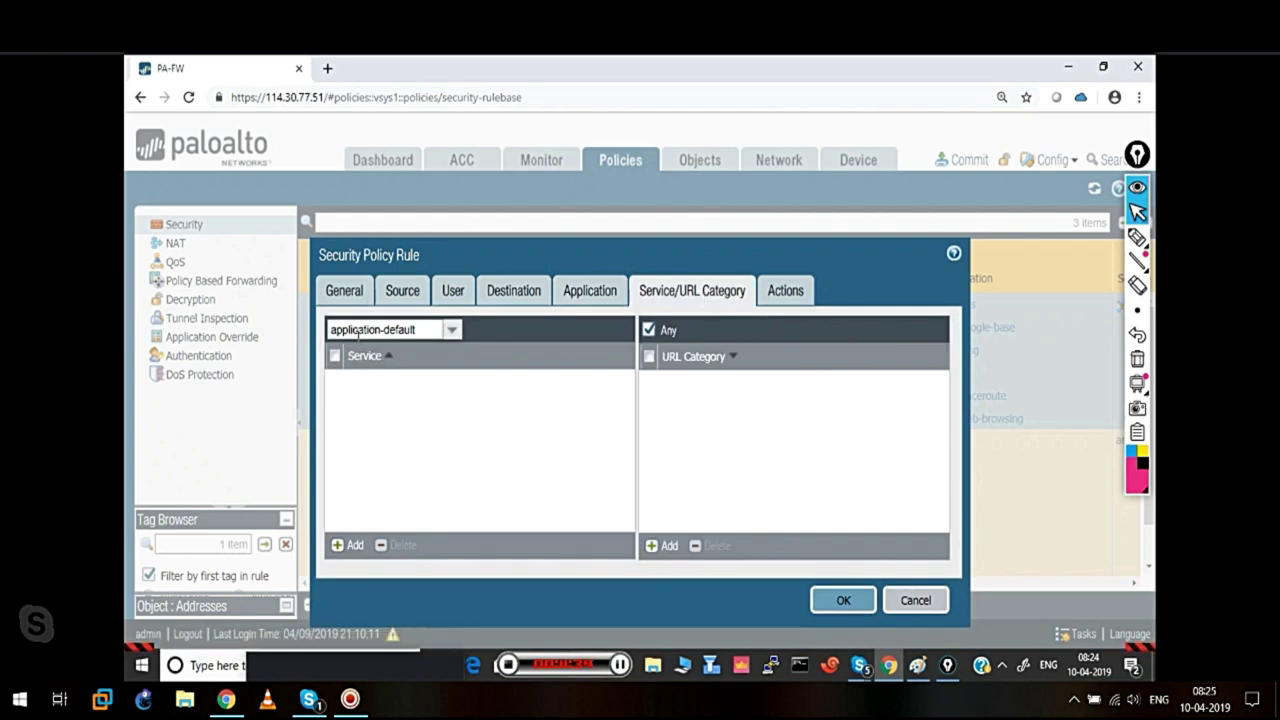
click(590, 300)
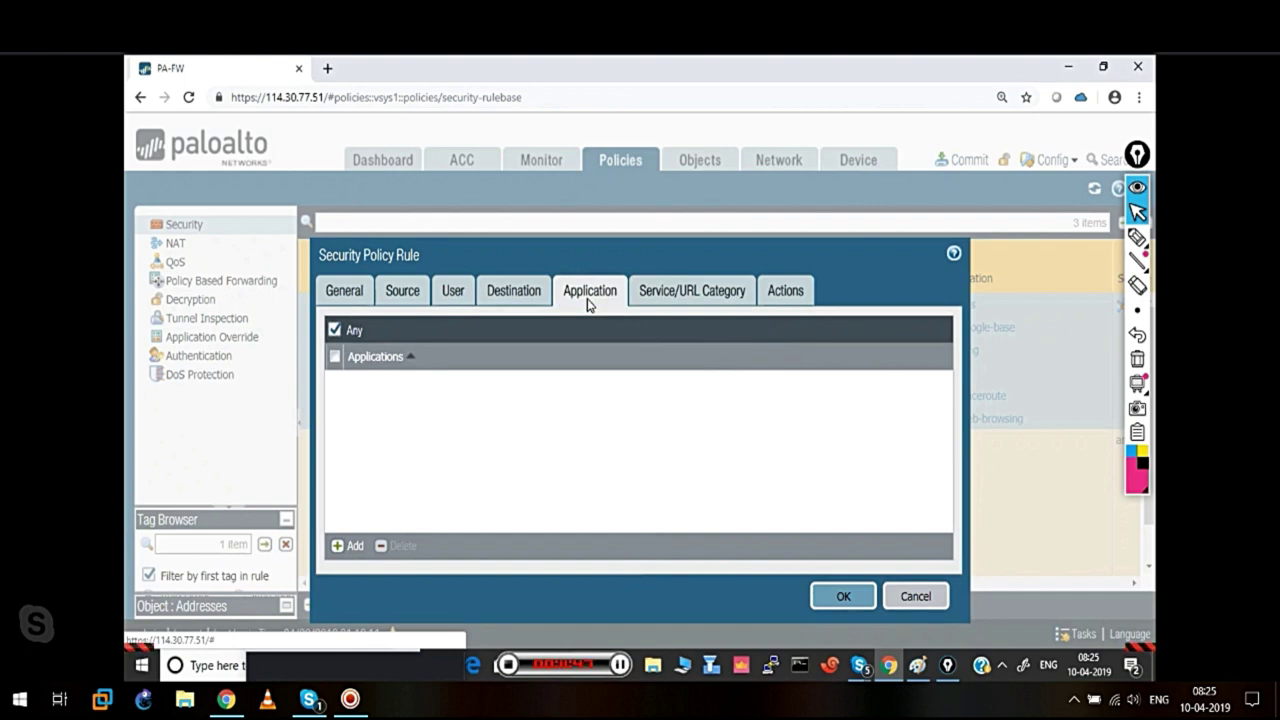
click(686, 293)
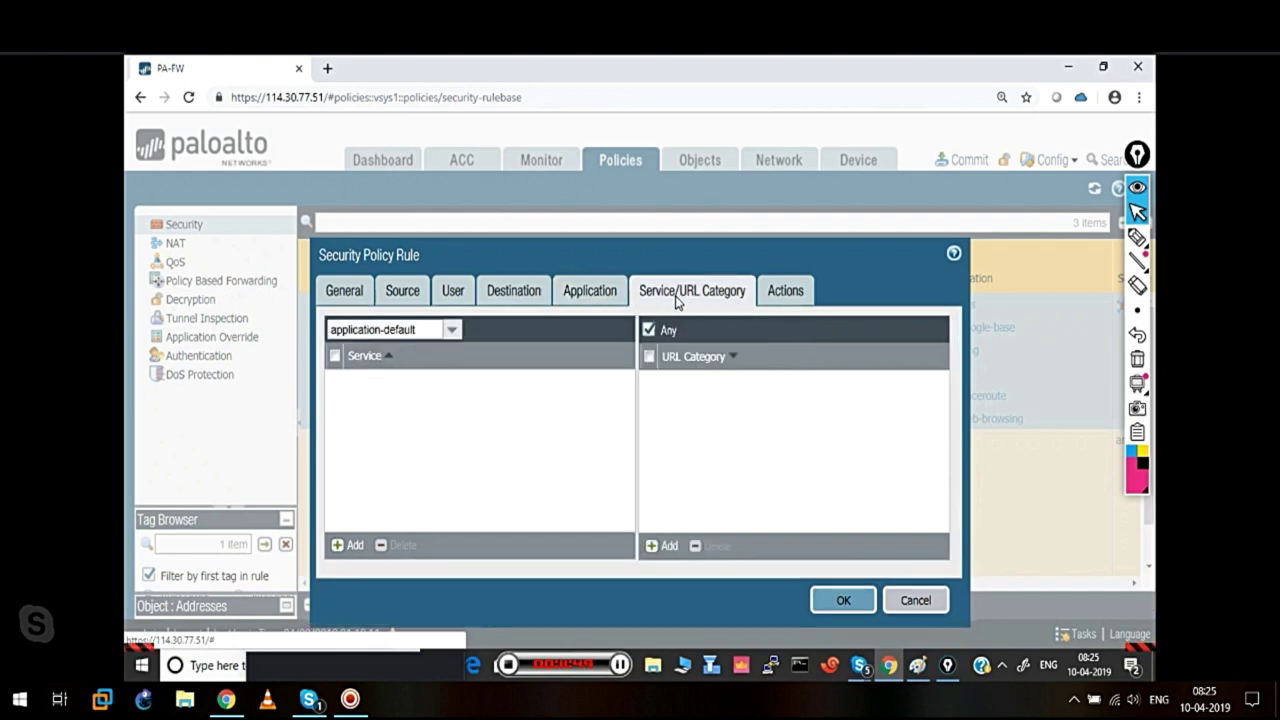
click(334, 546)
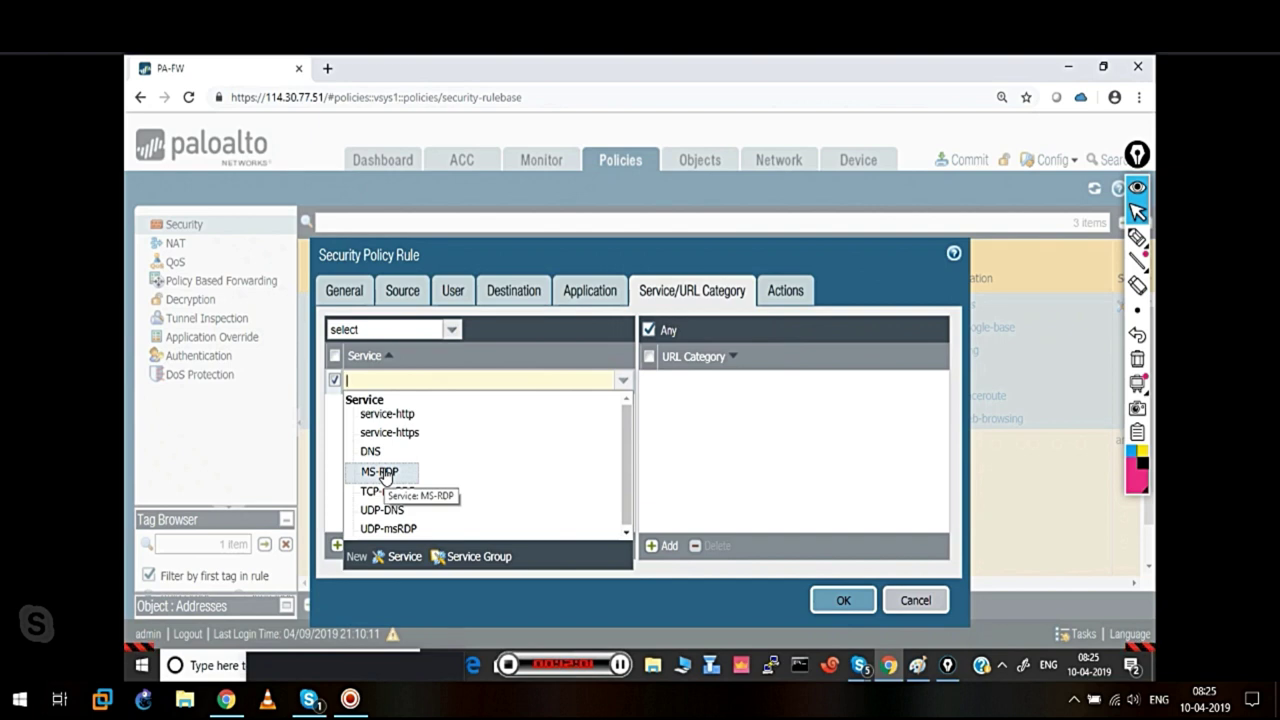
click(808, 482)
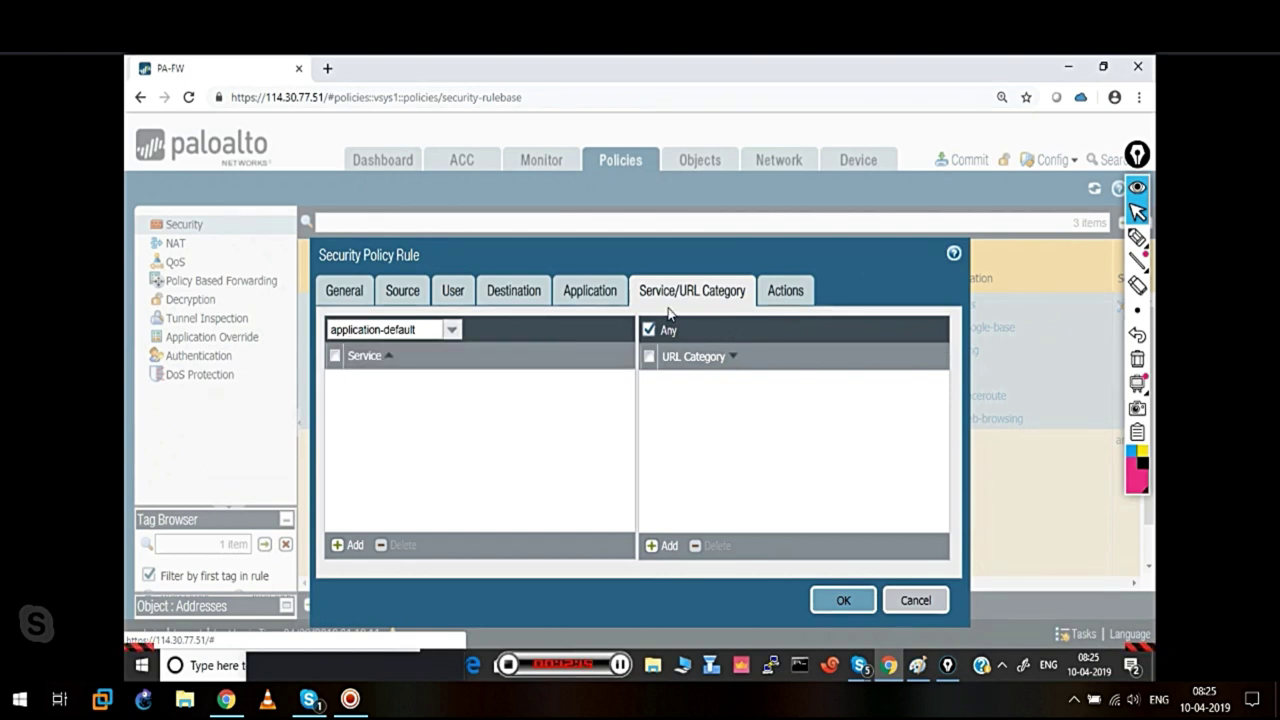
click(592, 294)
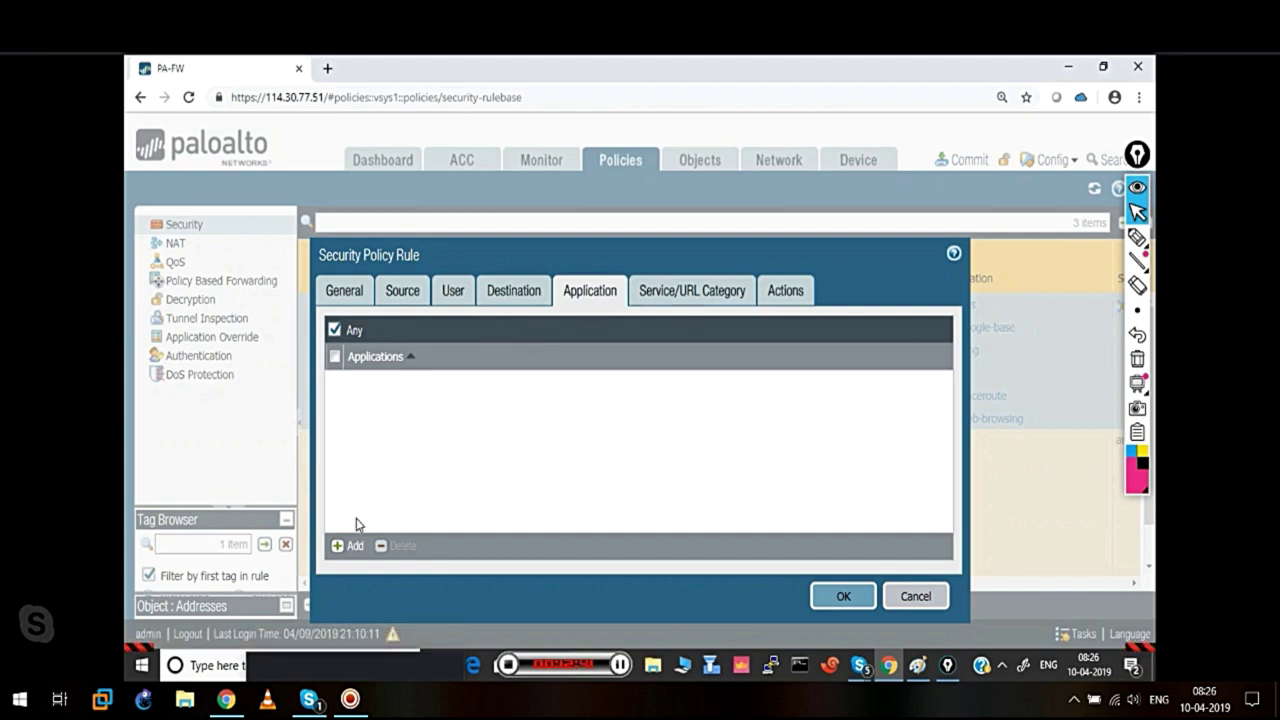
Add ms-rdp as the rule's application and review the application-default service settings
click(341, 548)
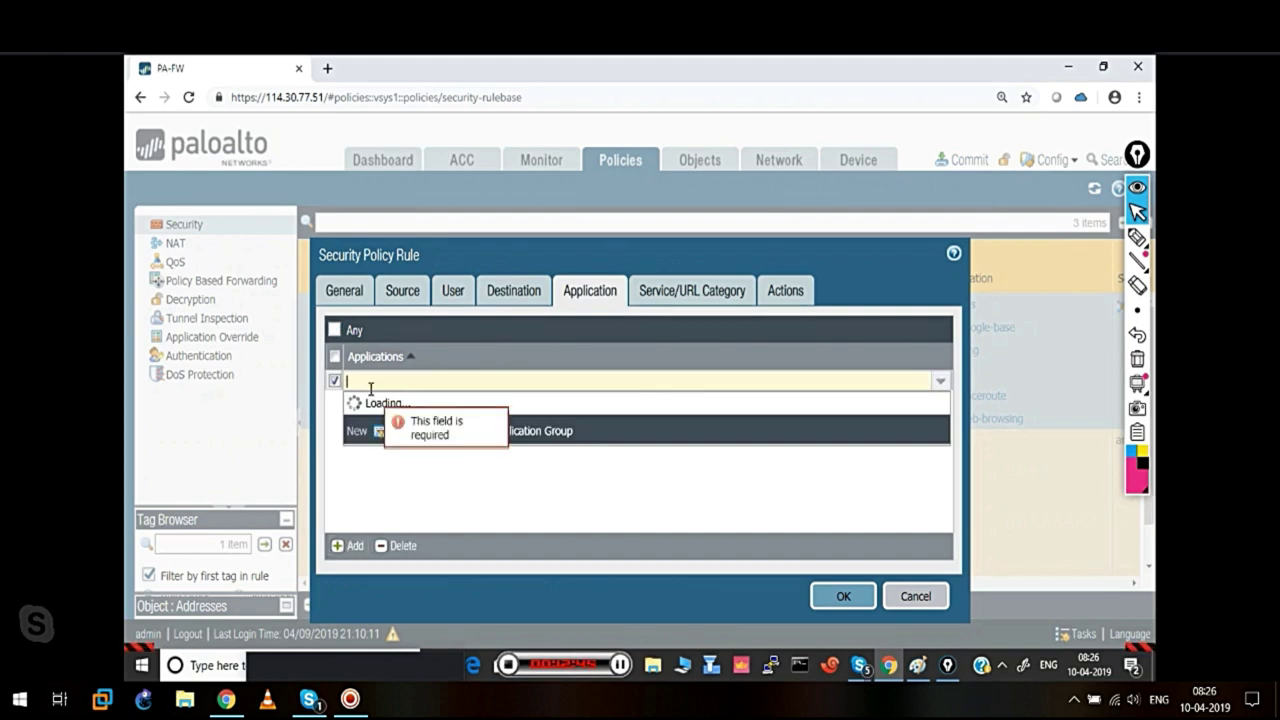
text(ms-)
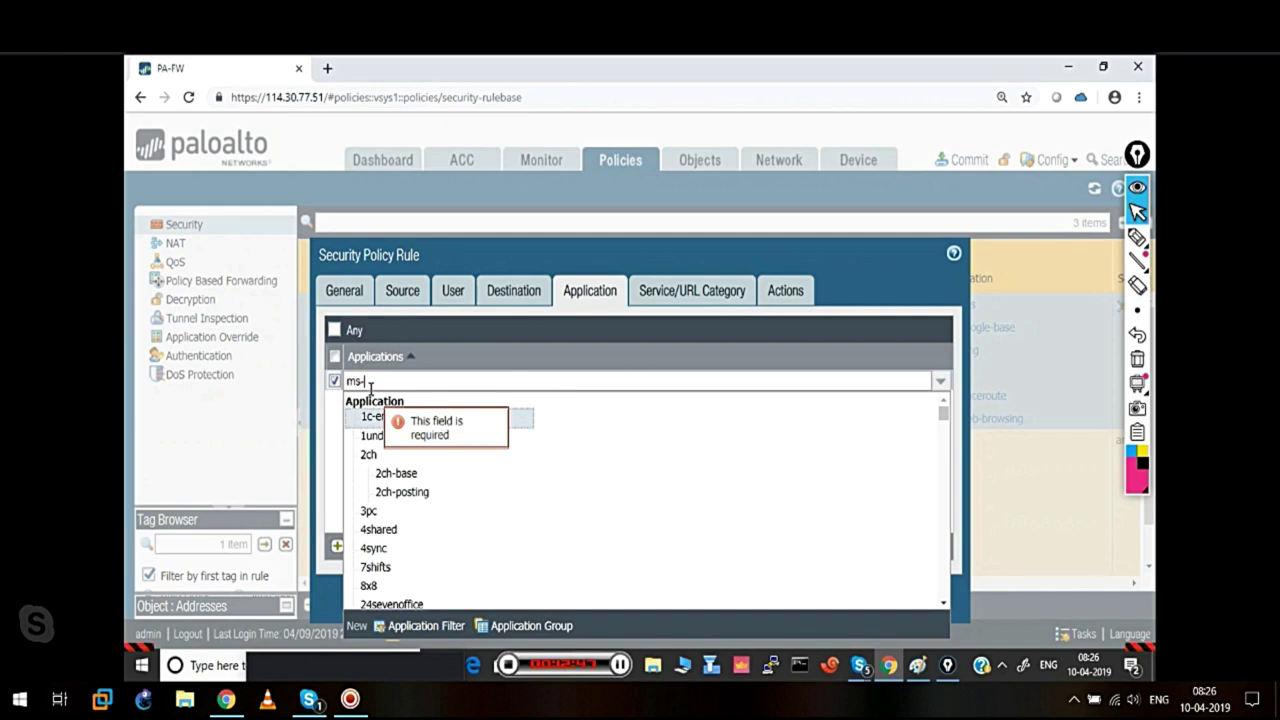
text(rdp)
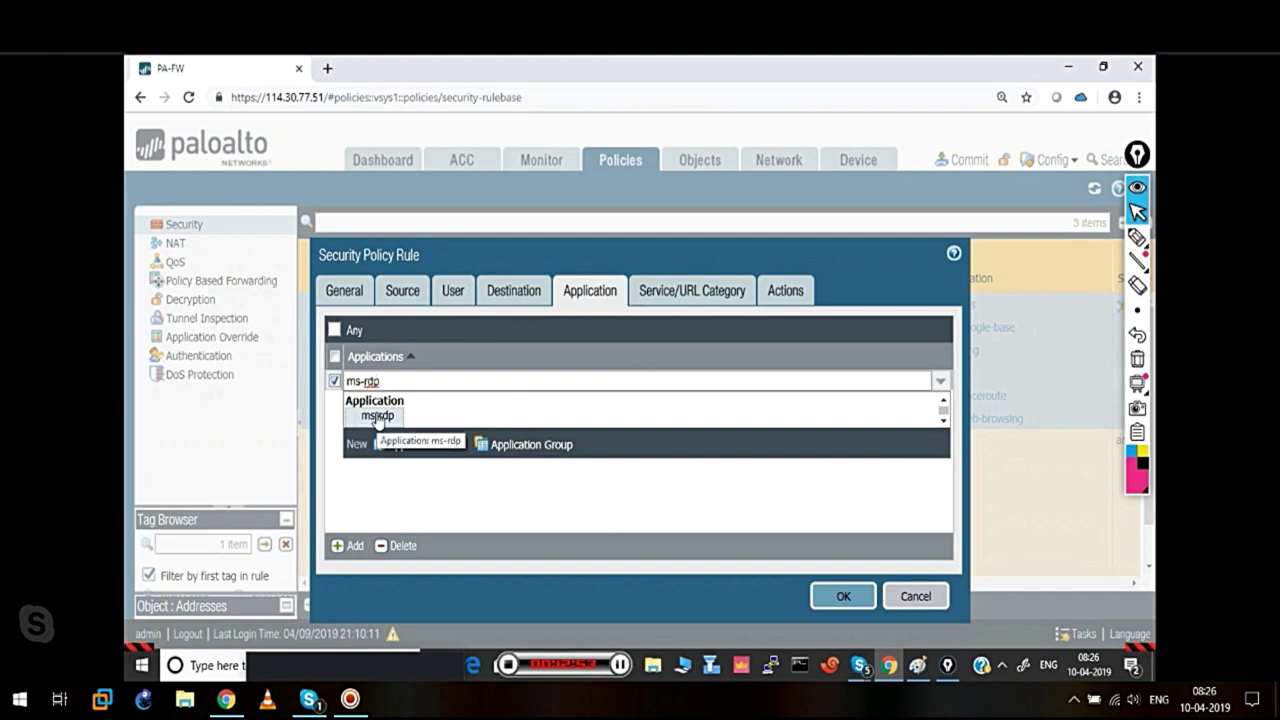
click(377, 416)
click(380, 435)
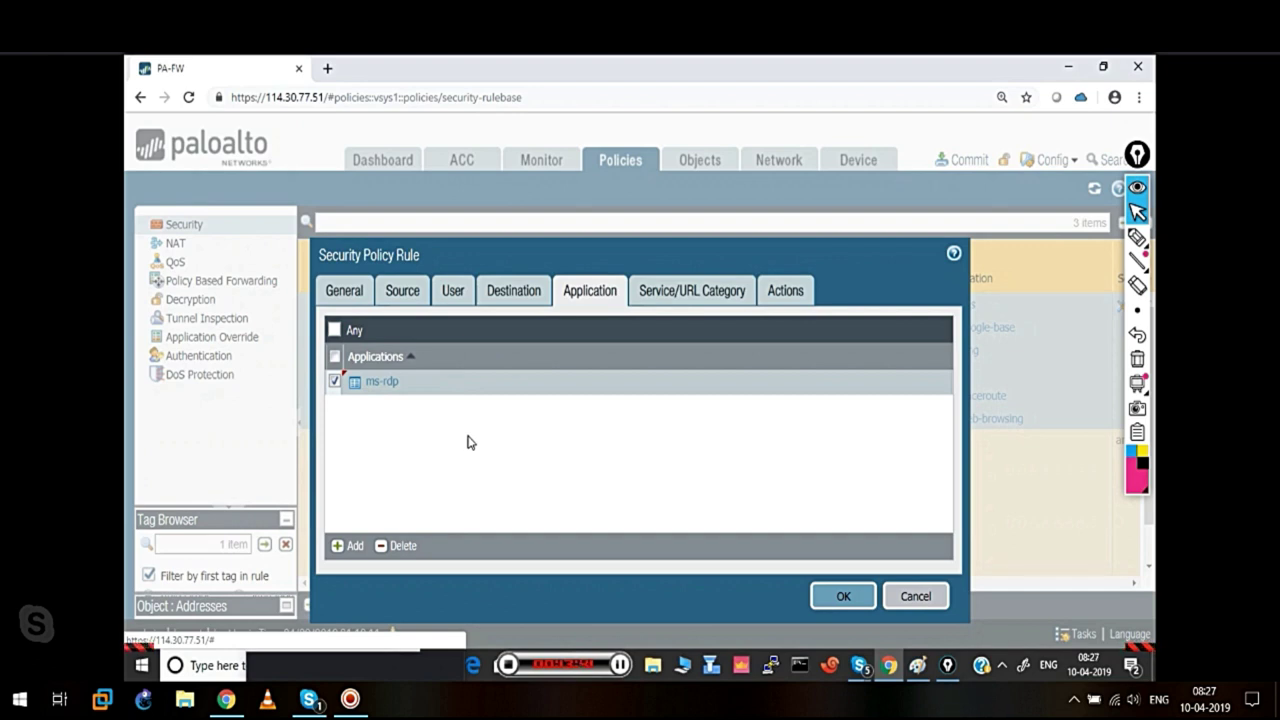
click(651, 300)
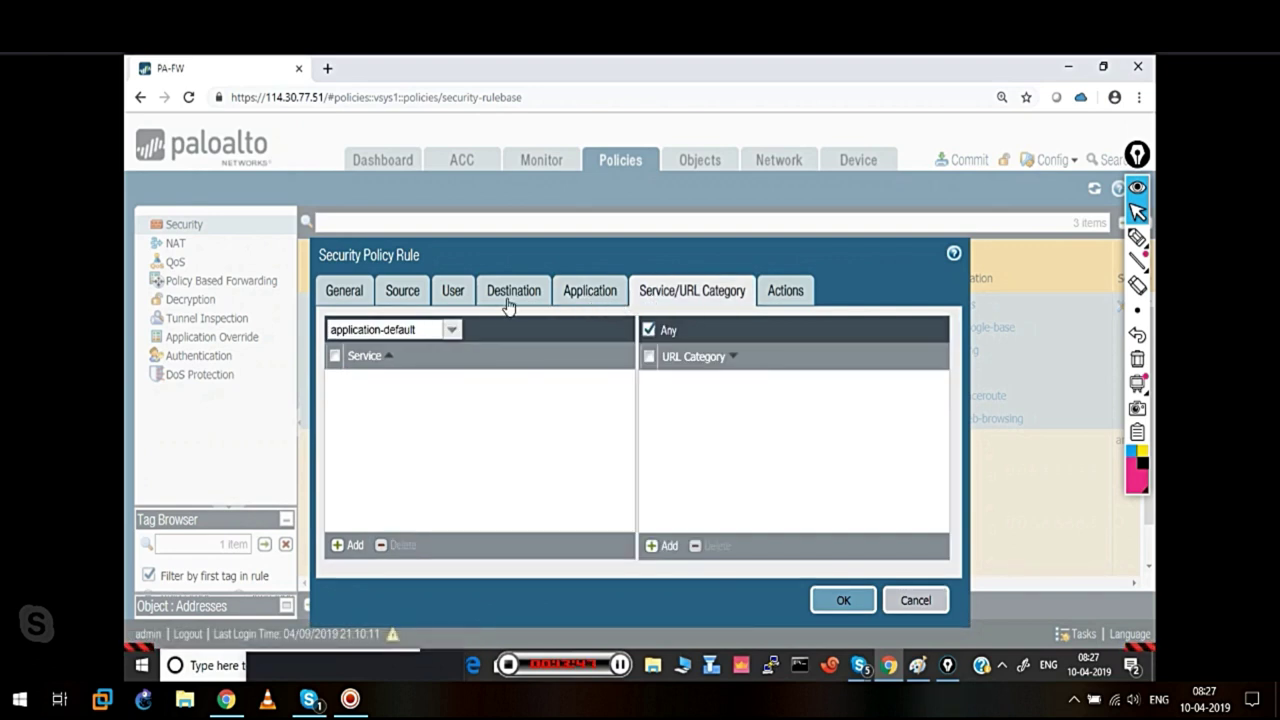
Enable Log at Session Start, save, and drag Outside-Inside-RDP above Inside-to-outside
click(575, 300)
click(650, 295)
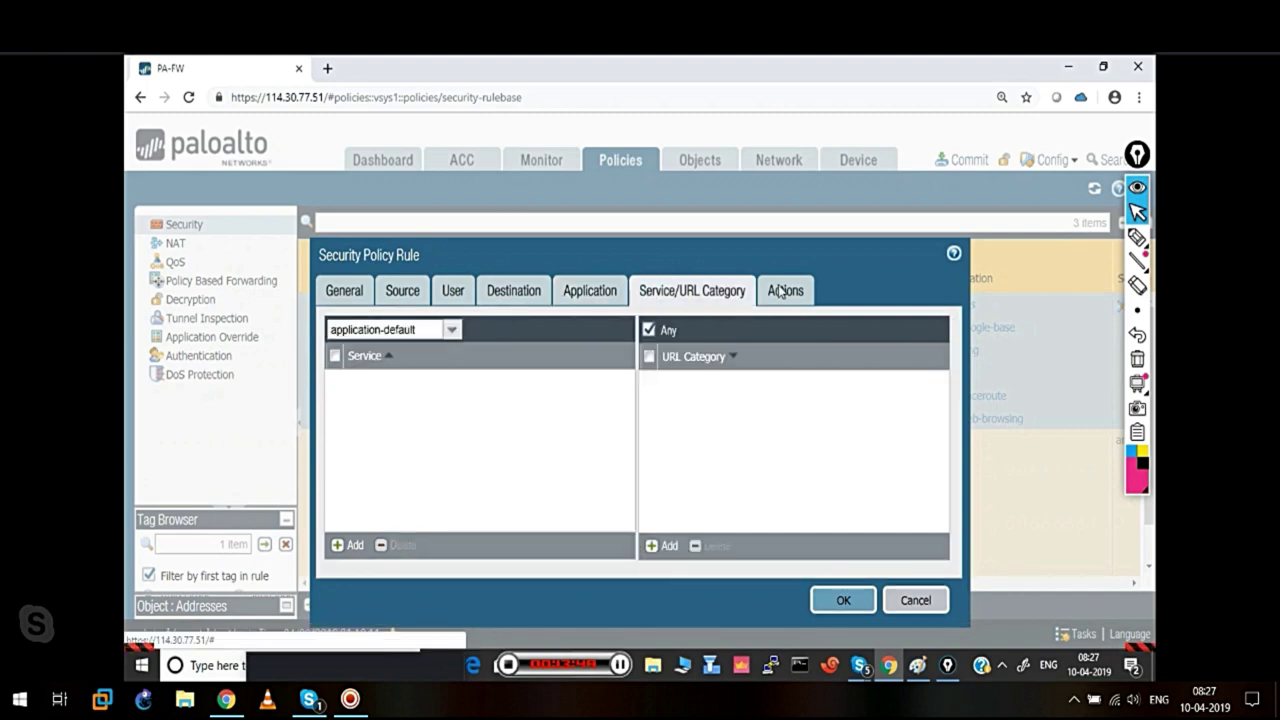
click(787, 296)
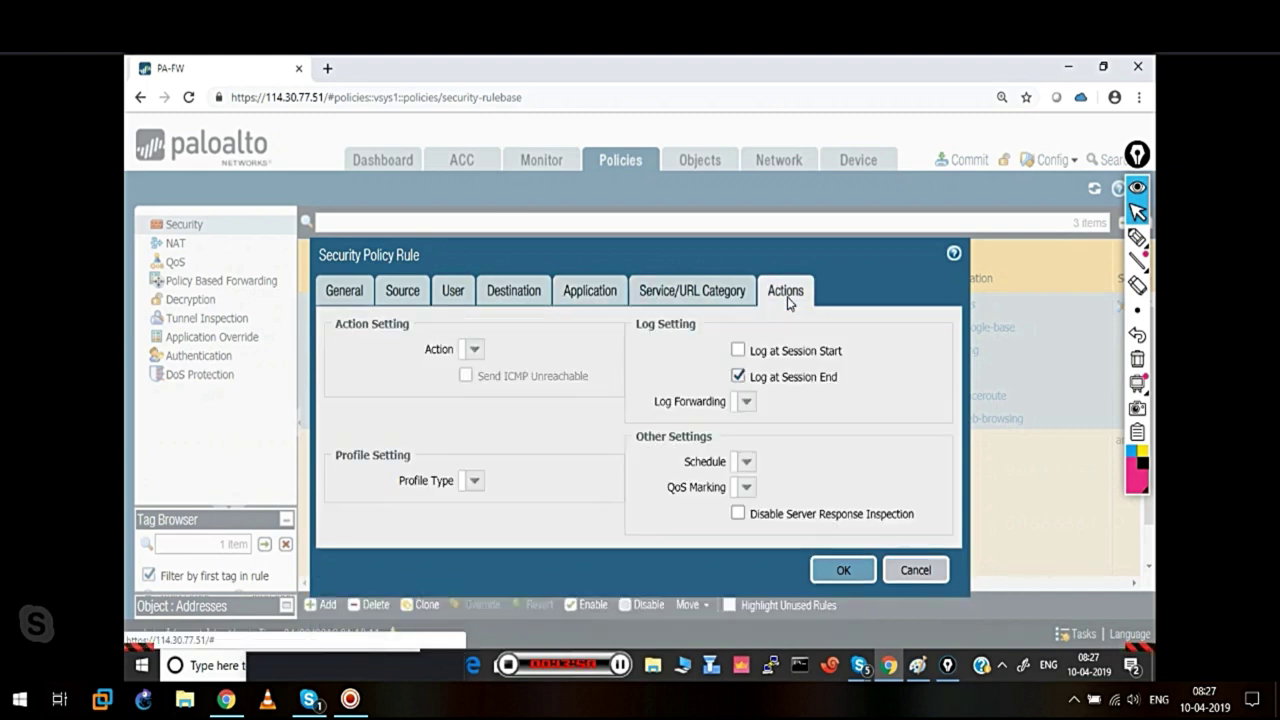
click(752, 351)
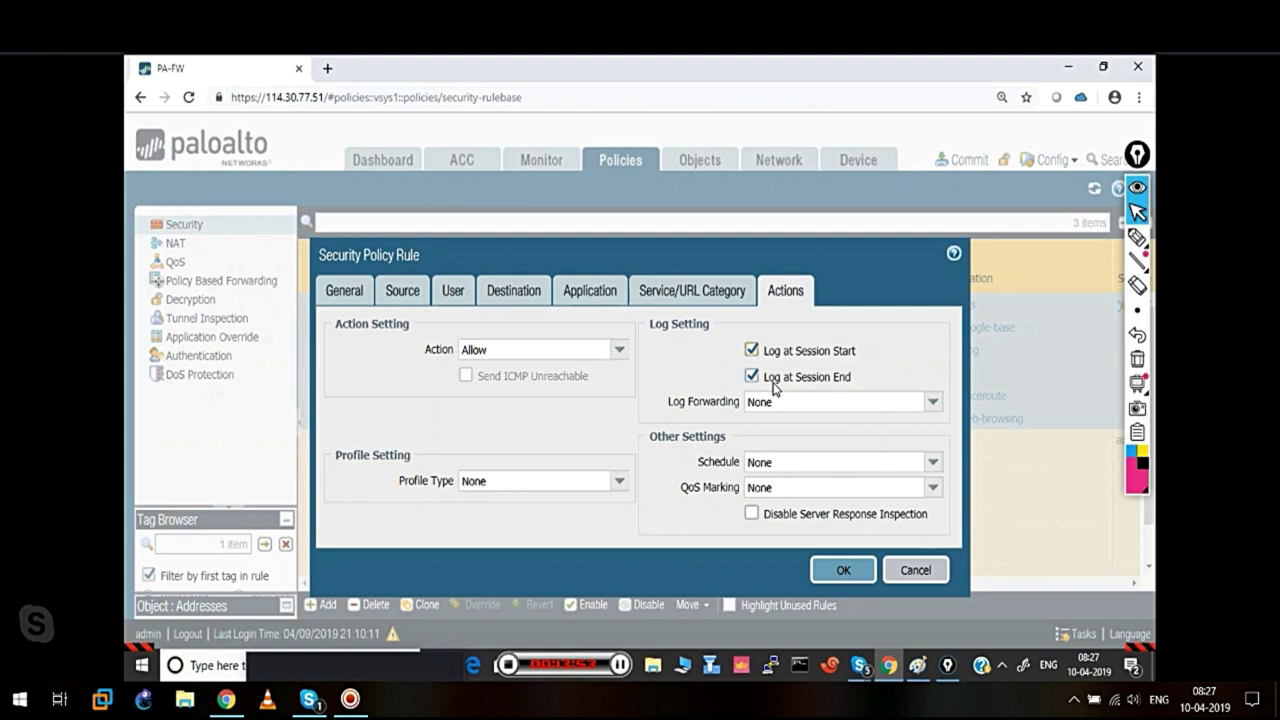
click(840, 569)
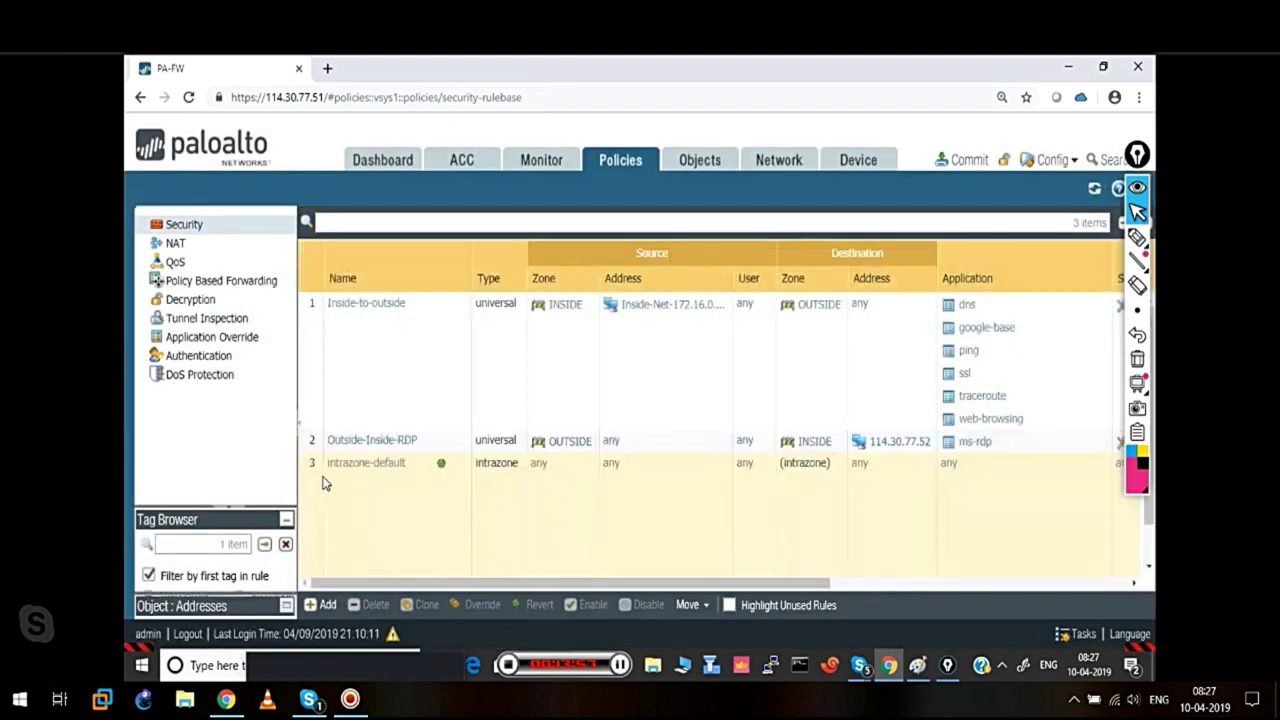
click(305, 450)
drag(305, 450, 313, 308)
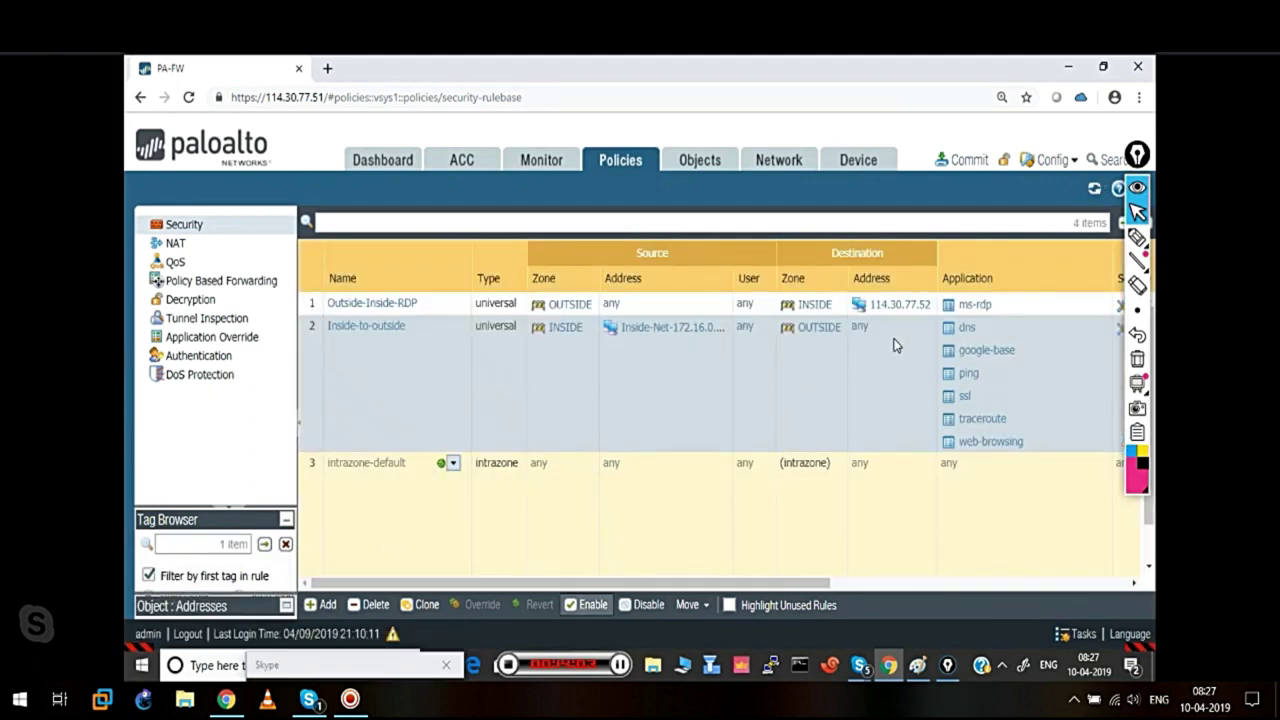
Commit all changes, review the traceroute-requires-icmp warning, and close the commit status
click(961, 157)
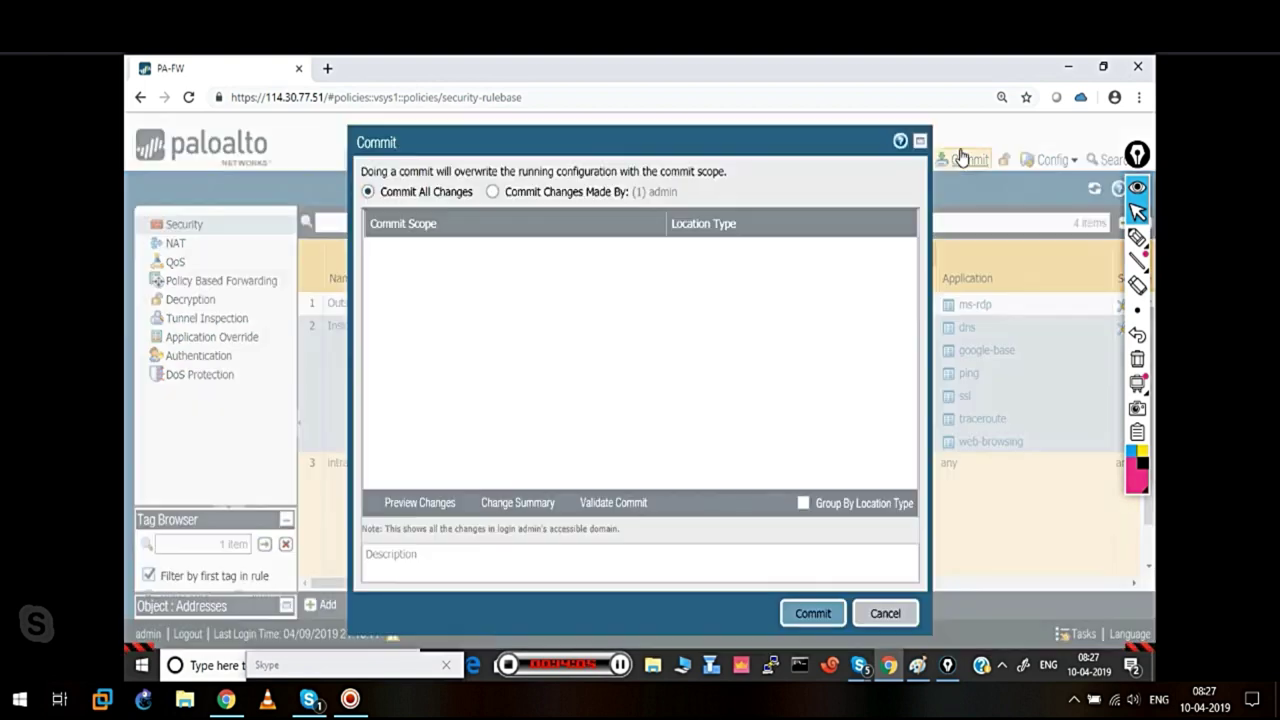
click(813, 613)
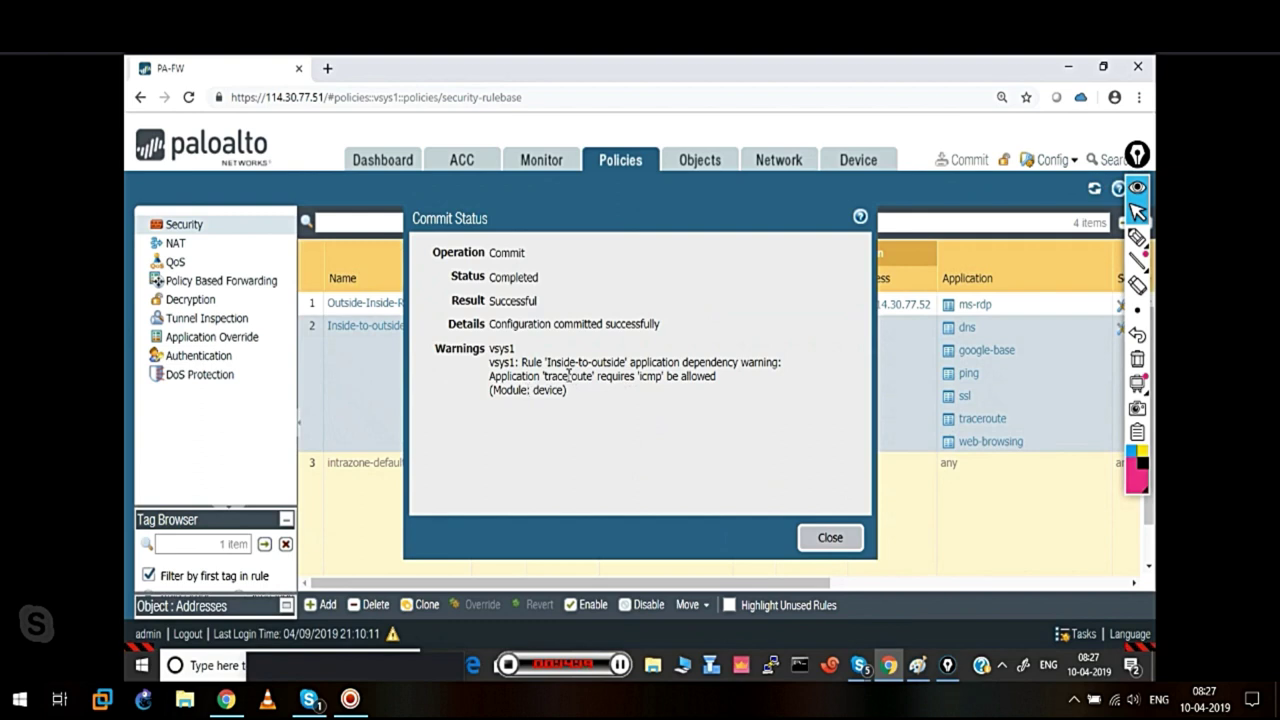
drag(551, 375, 714, 377)
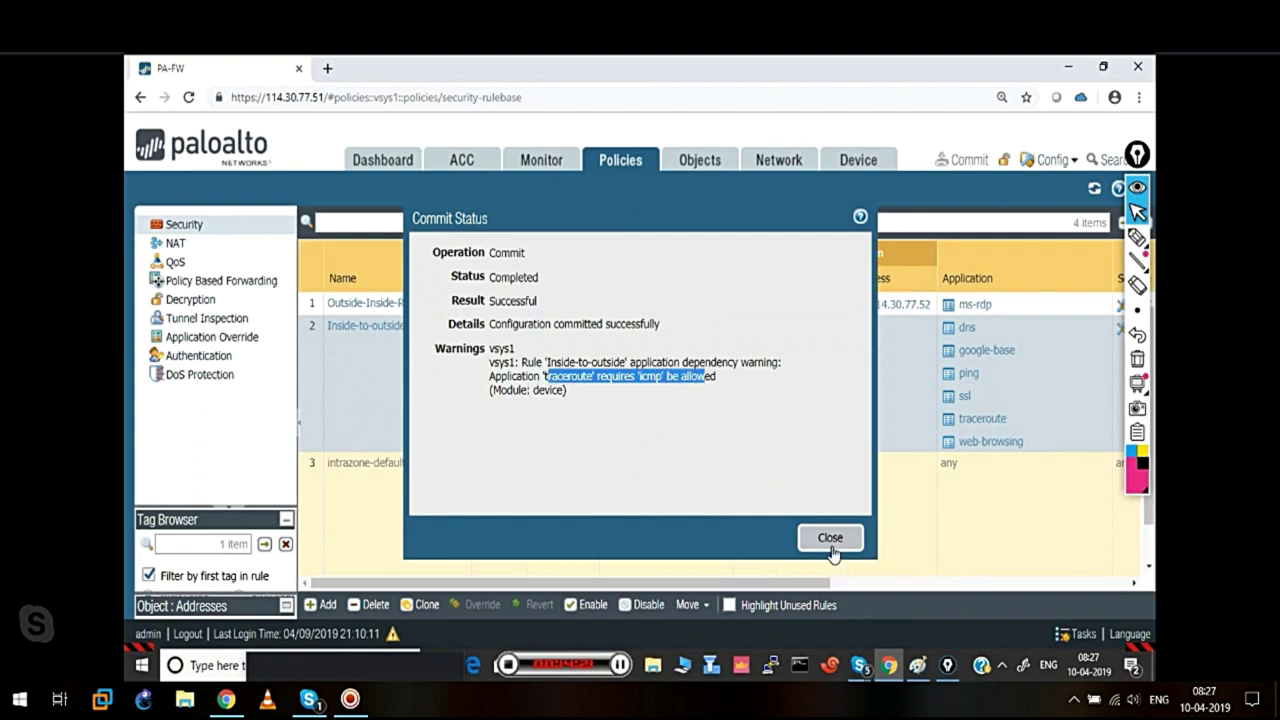
click(829, 541)
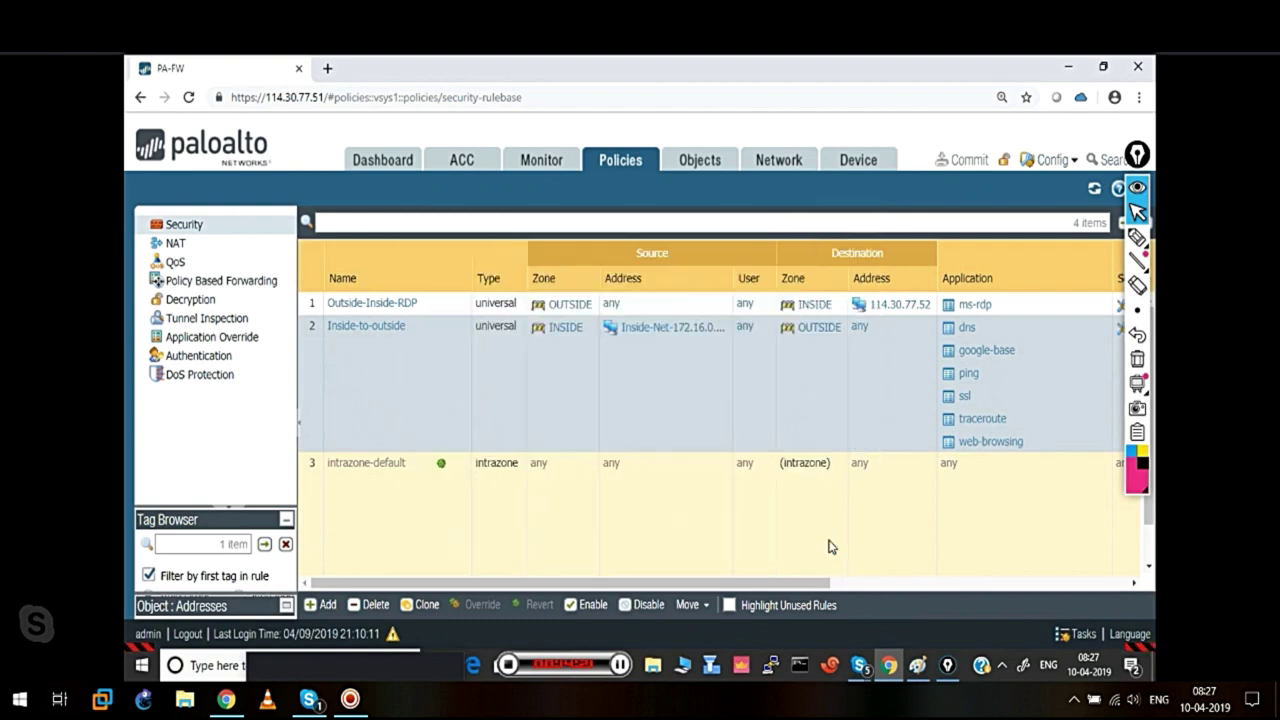
click(800, 670)
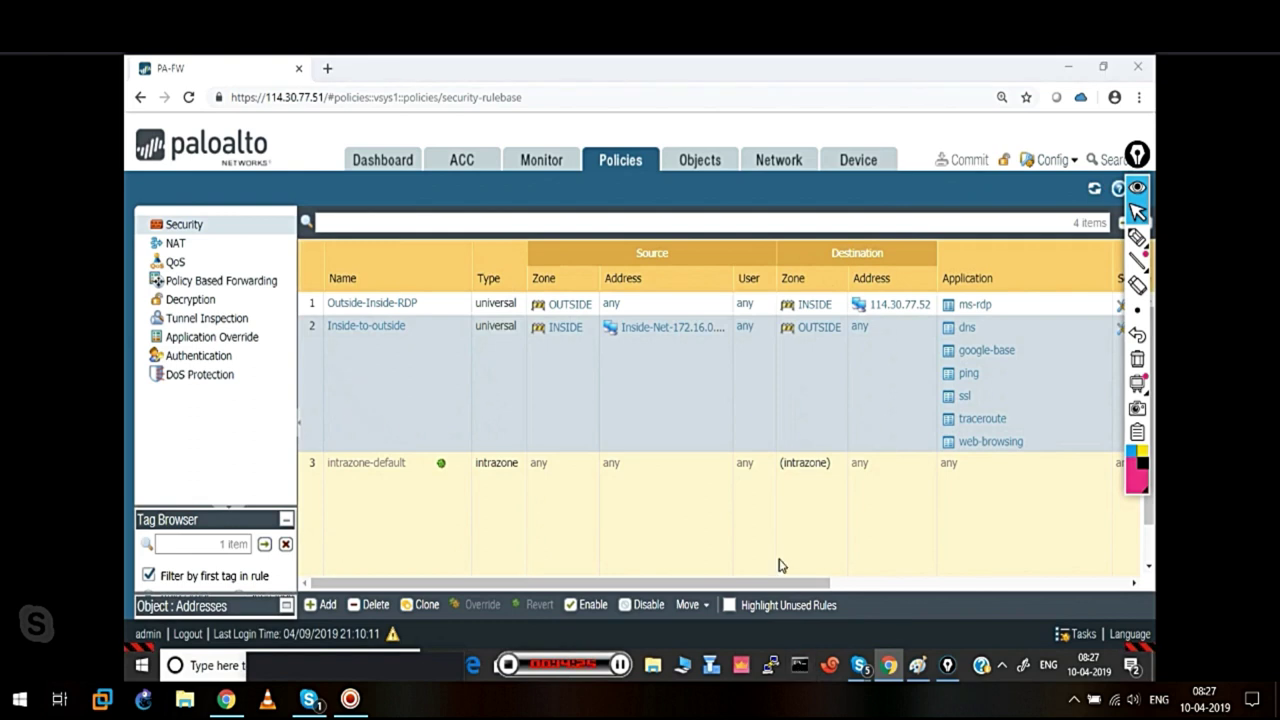
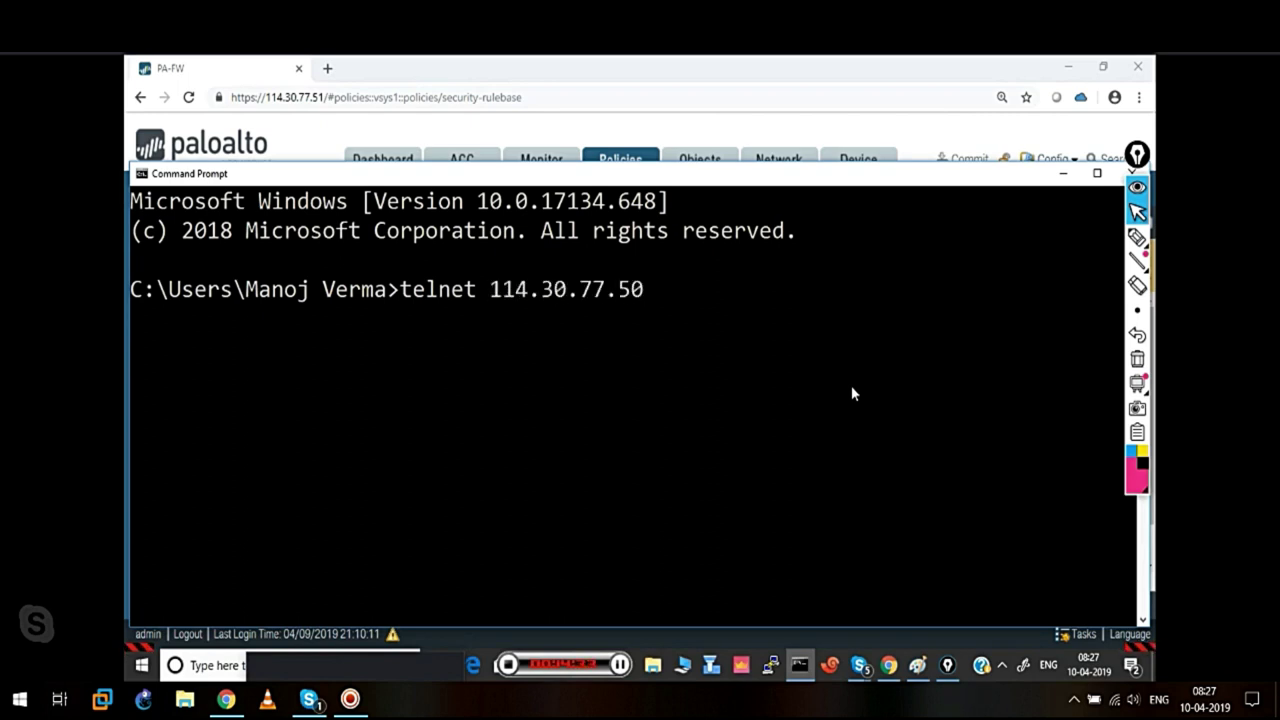
Telnet to router 114.30.77.50 and log in with the router username and password
key(Return)
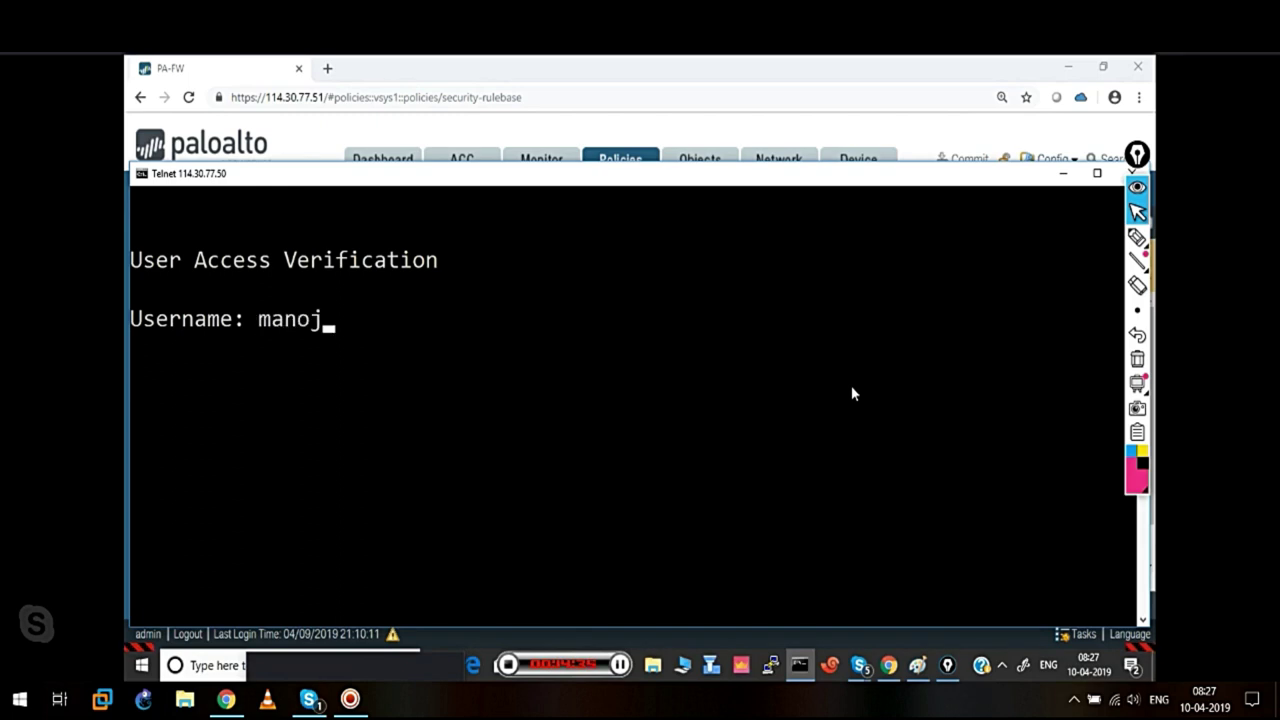
key(Return)
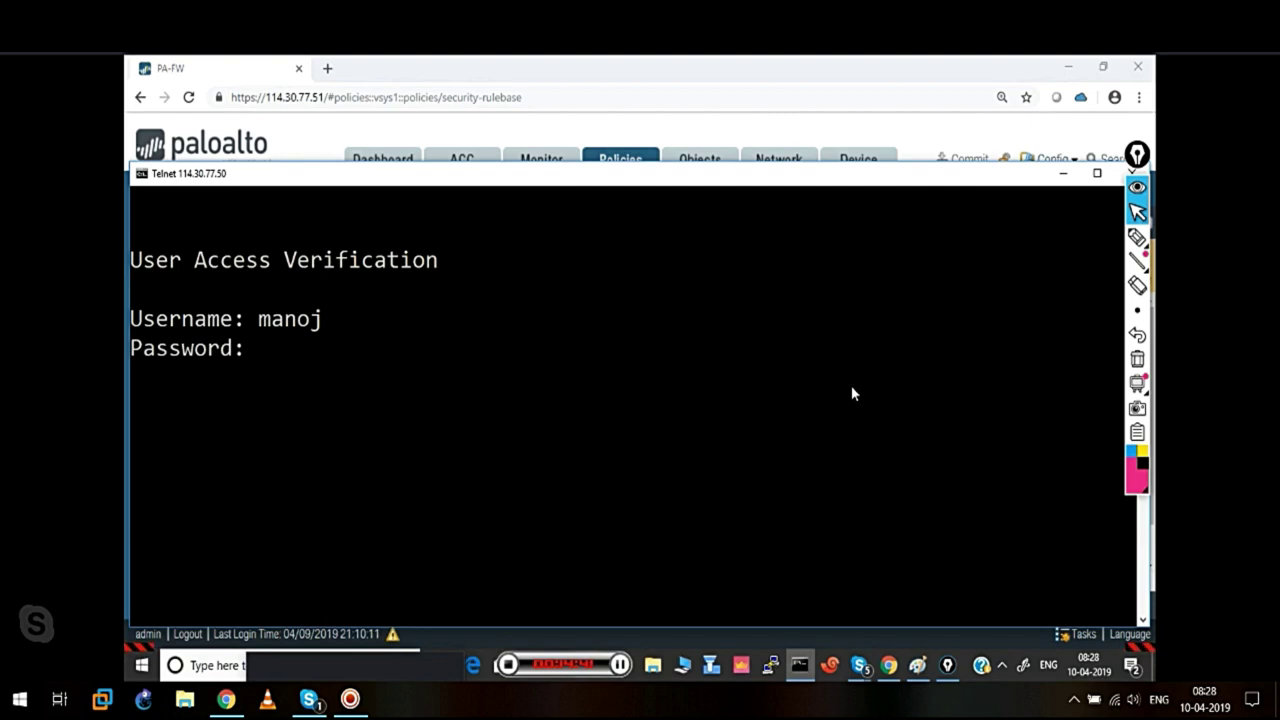
key(Return)
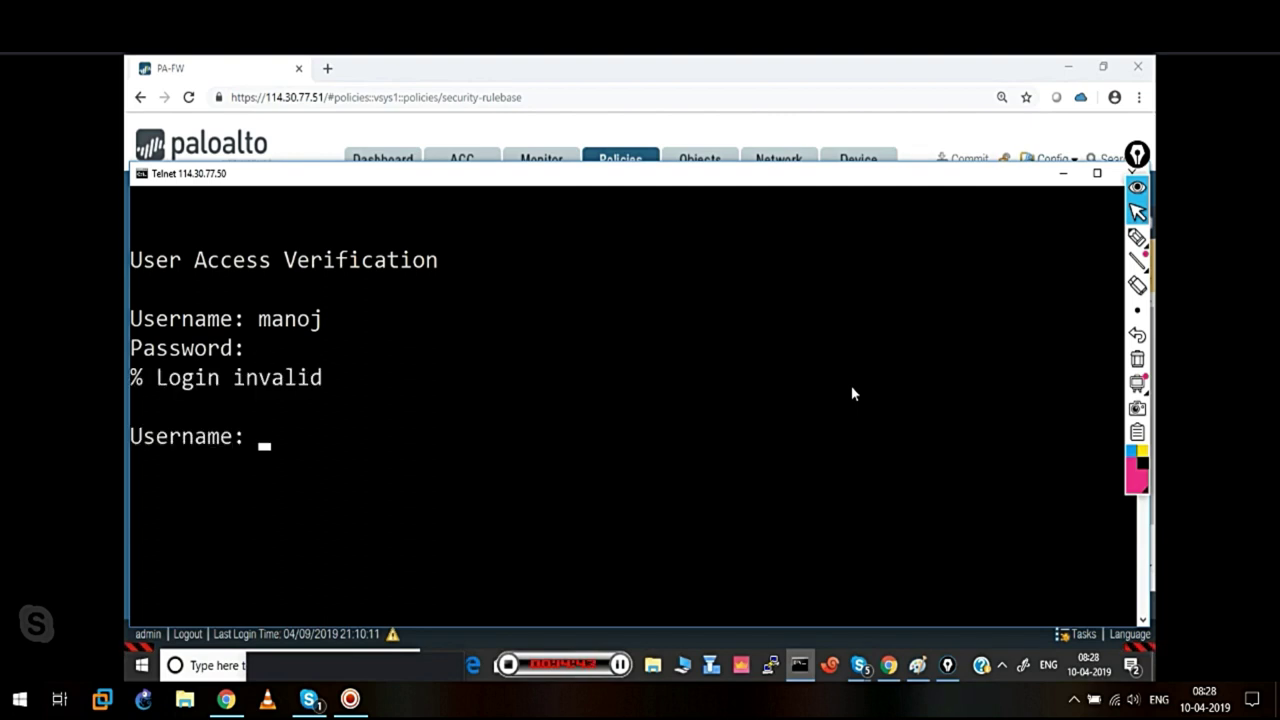
key(Return)
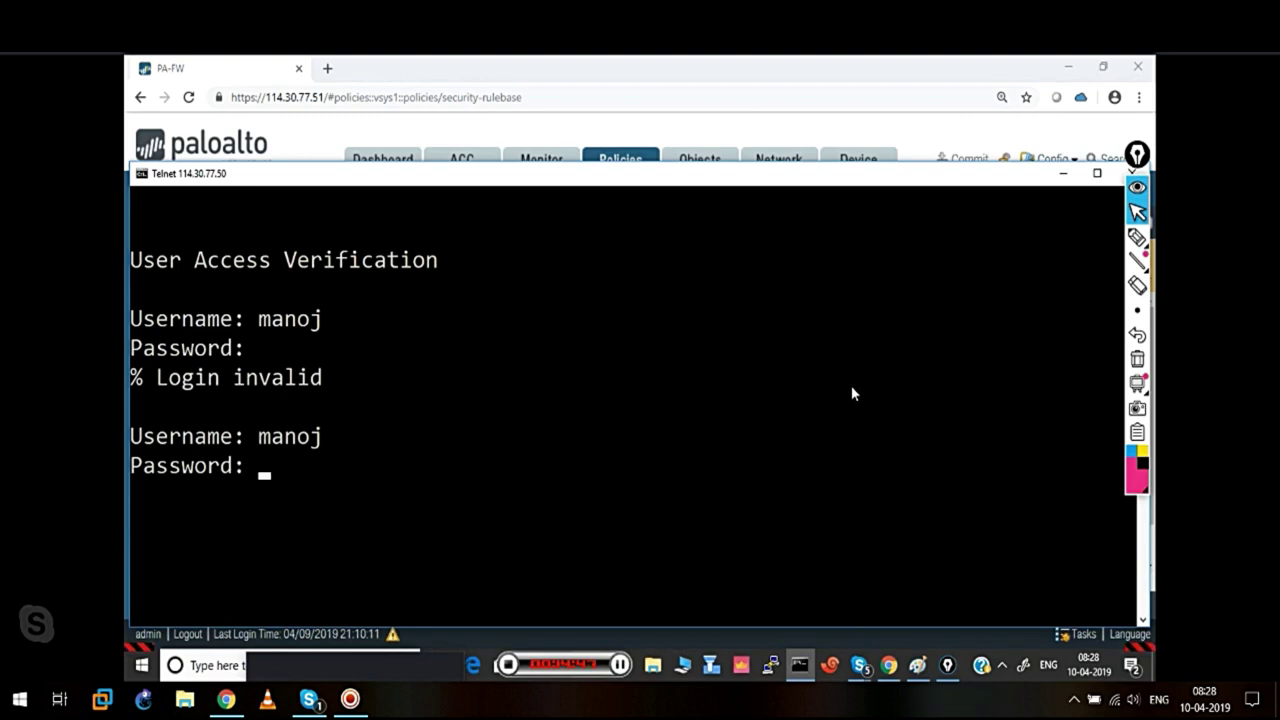
key(Return)
List the NAT configuration with 'sh run | sec ip nat' and enter 'conf t'
text(sh run | sec ip nat)
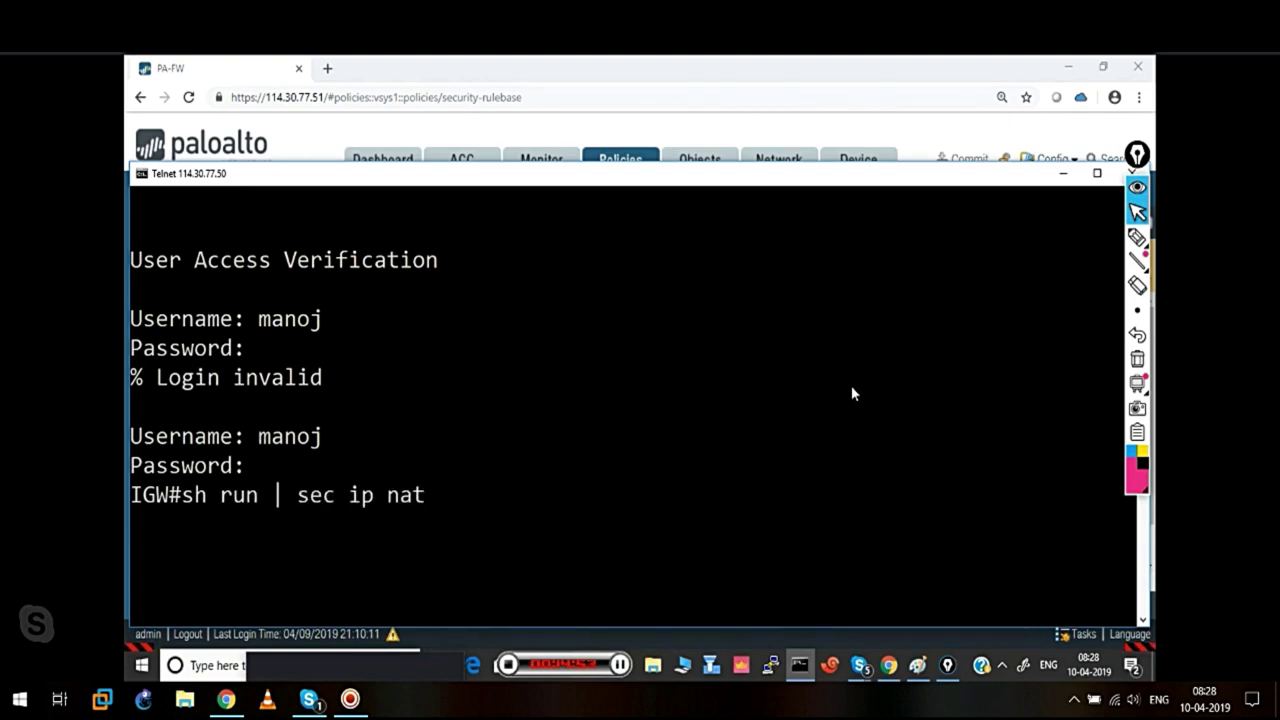
key(Return)
text(conf t)
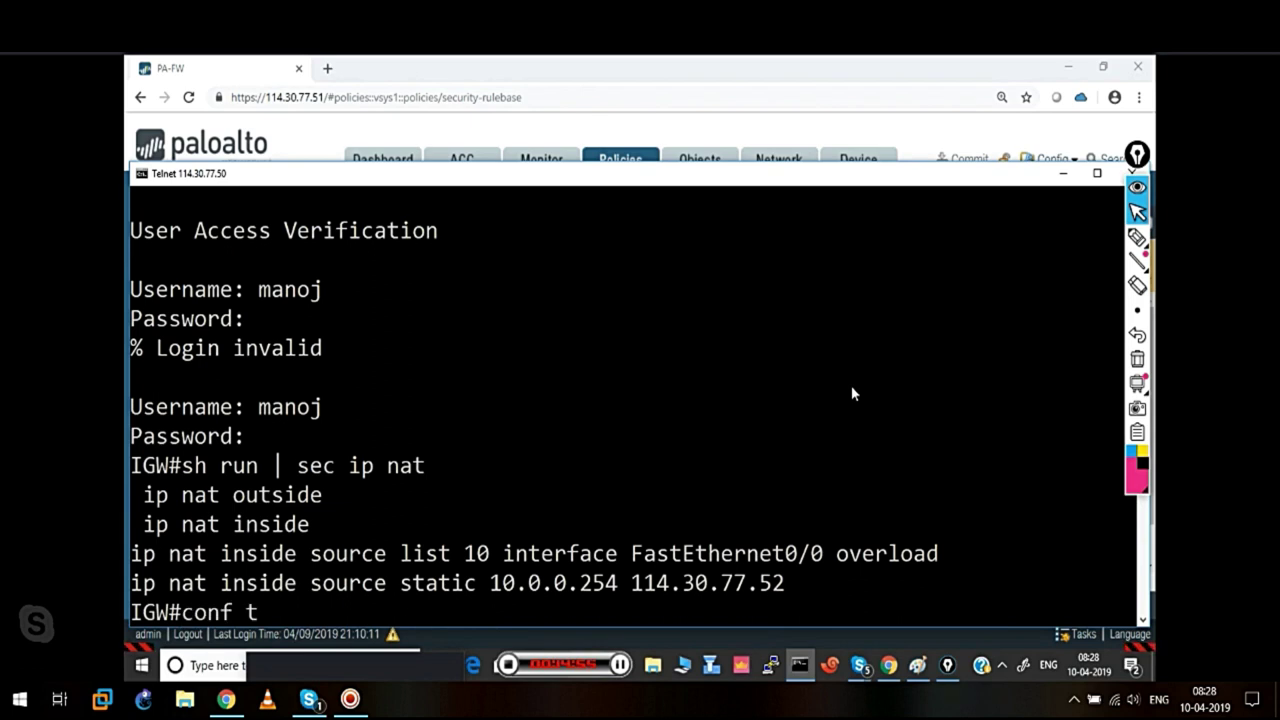
key(Return)
Remove static NAT 10.0.0.254 to 114.30.77.52, confirm with y, and run 'end'
text(no ip)
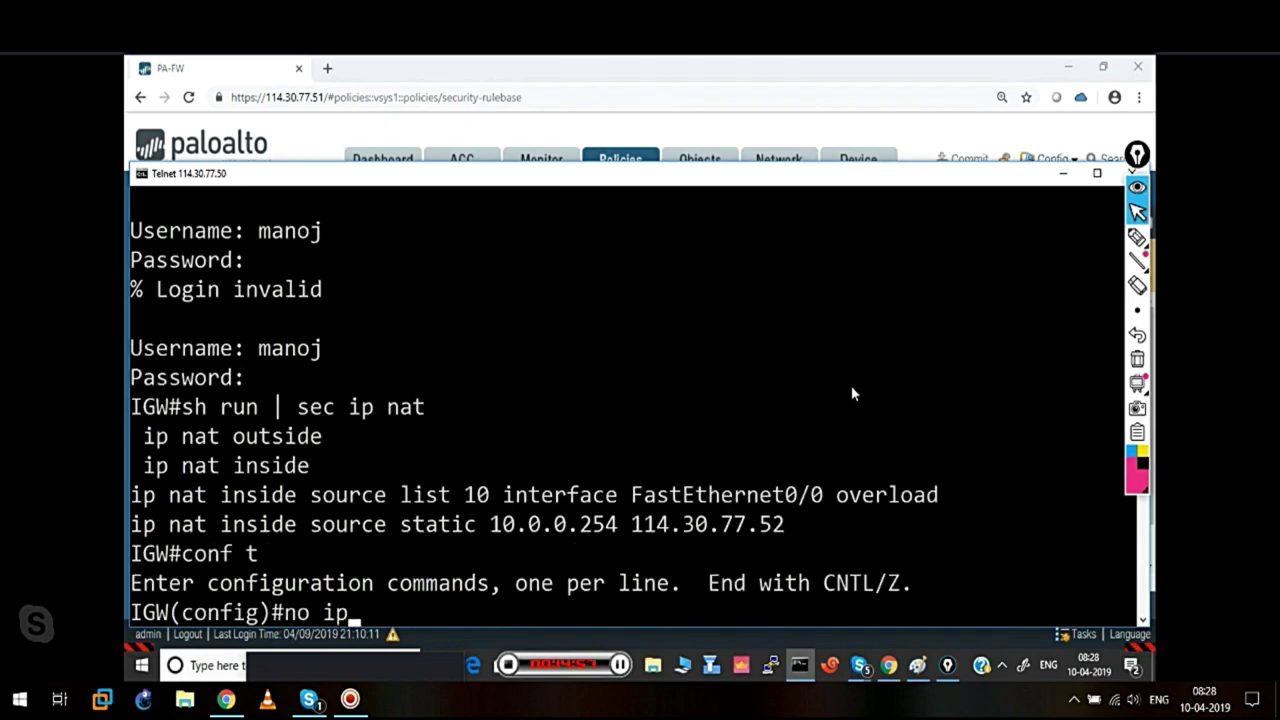
text( nat insid)
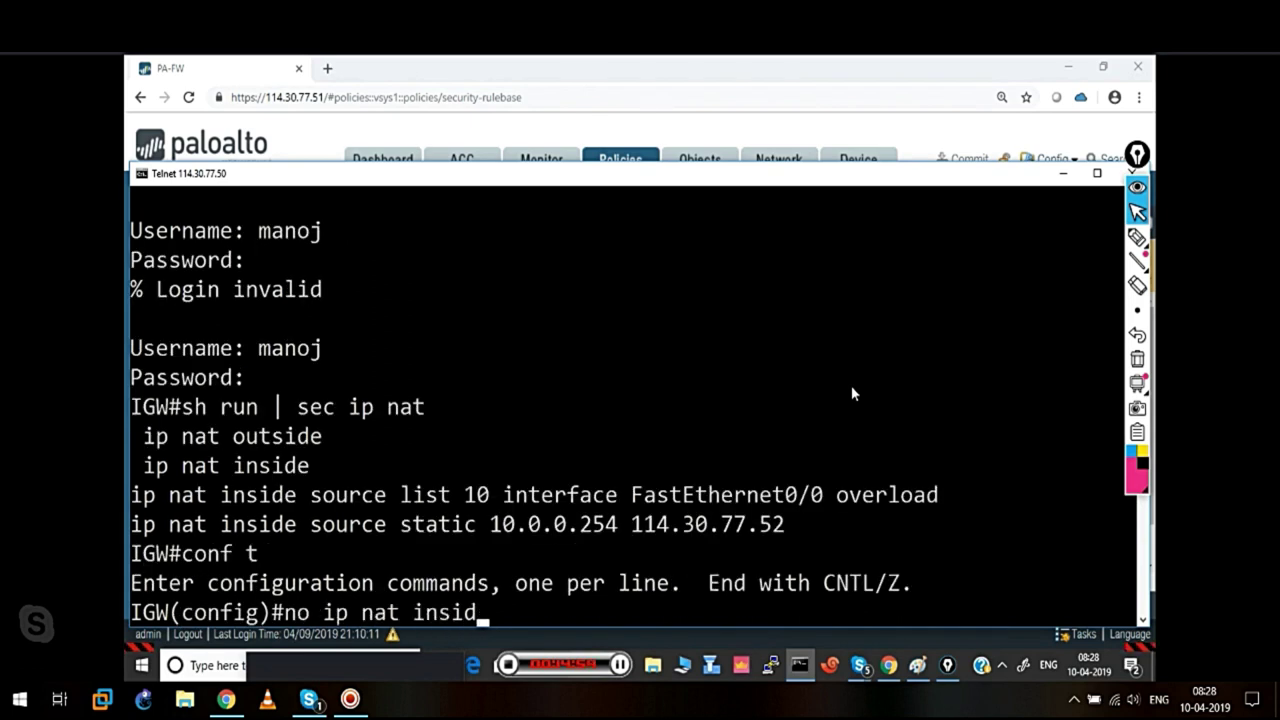
text(e so)
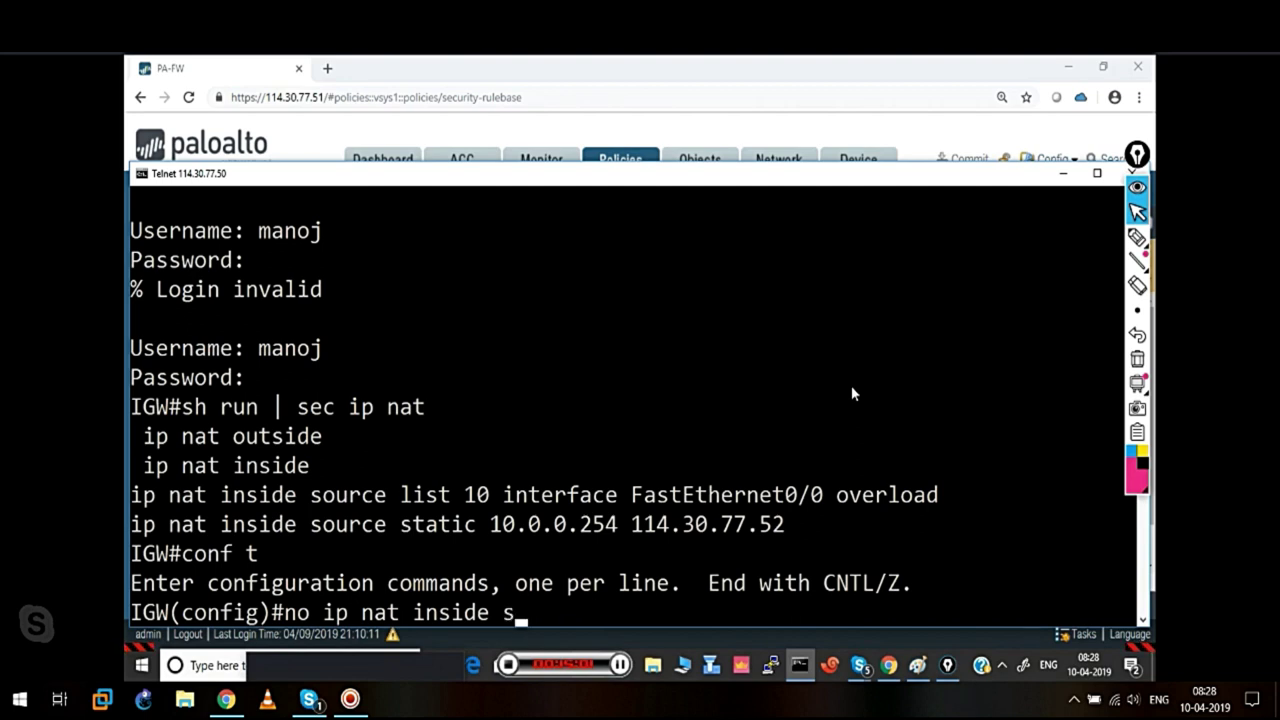
key(Tab)
text(stat)
key(Tab)
text(10.0.0.254 1)
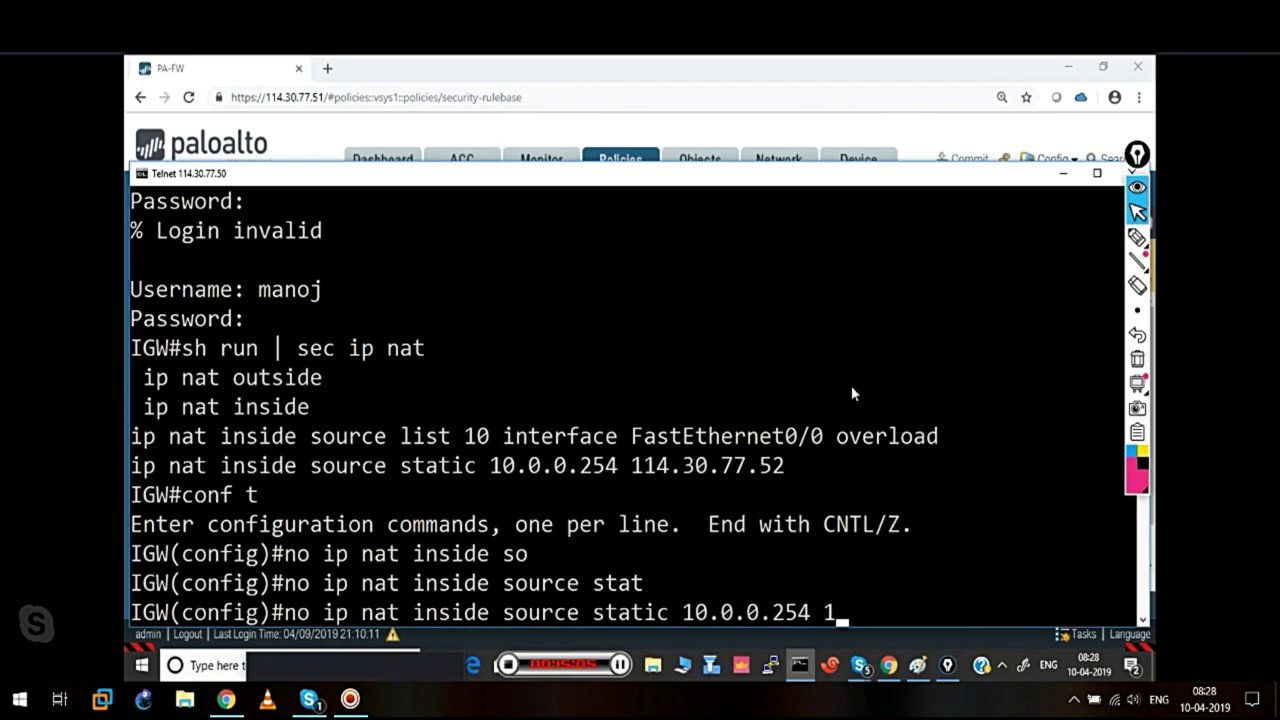
text(14.30.77.52)
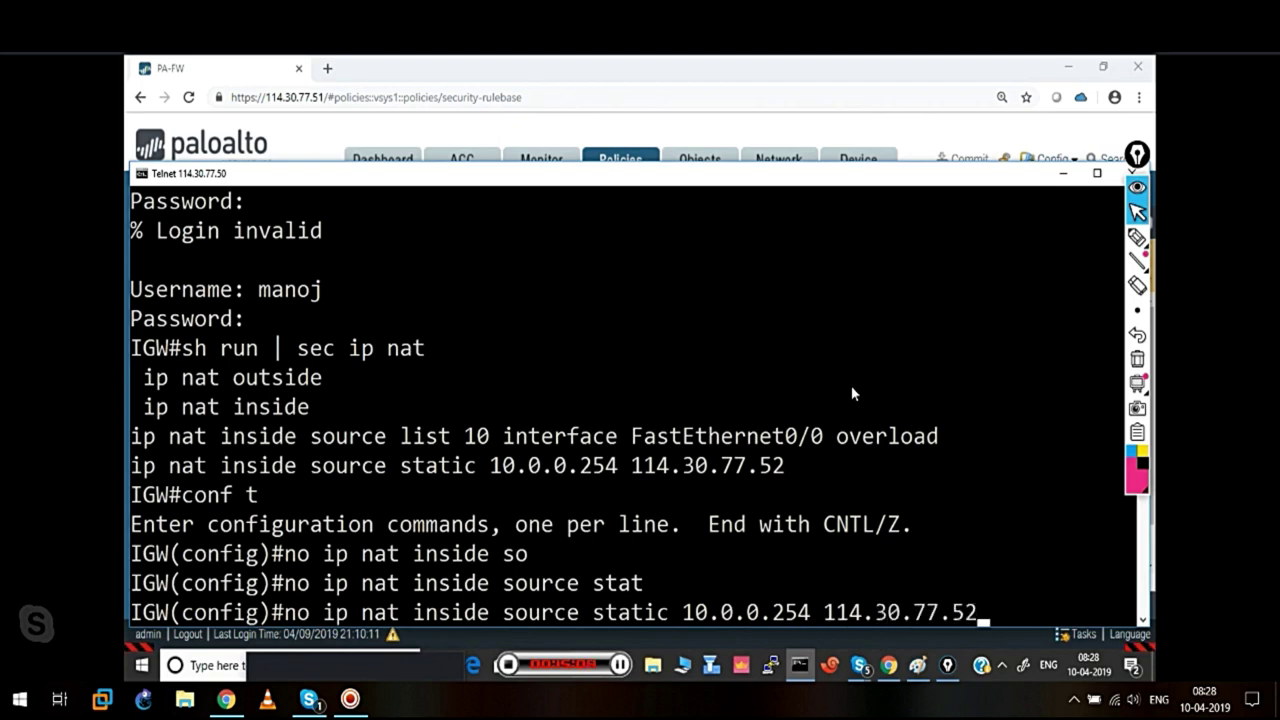
key(Return)
text(y)
key(Return)
key(Return)
key(Return)
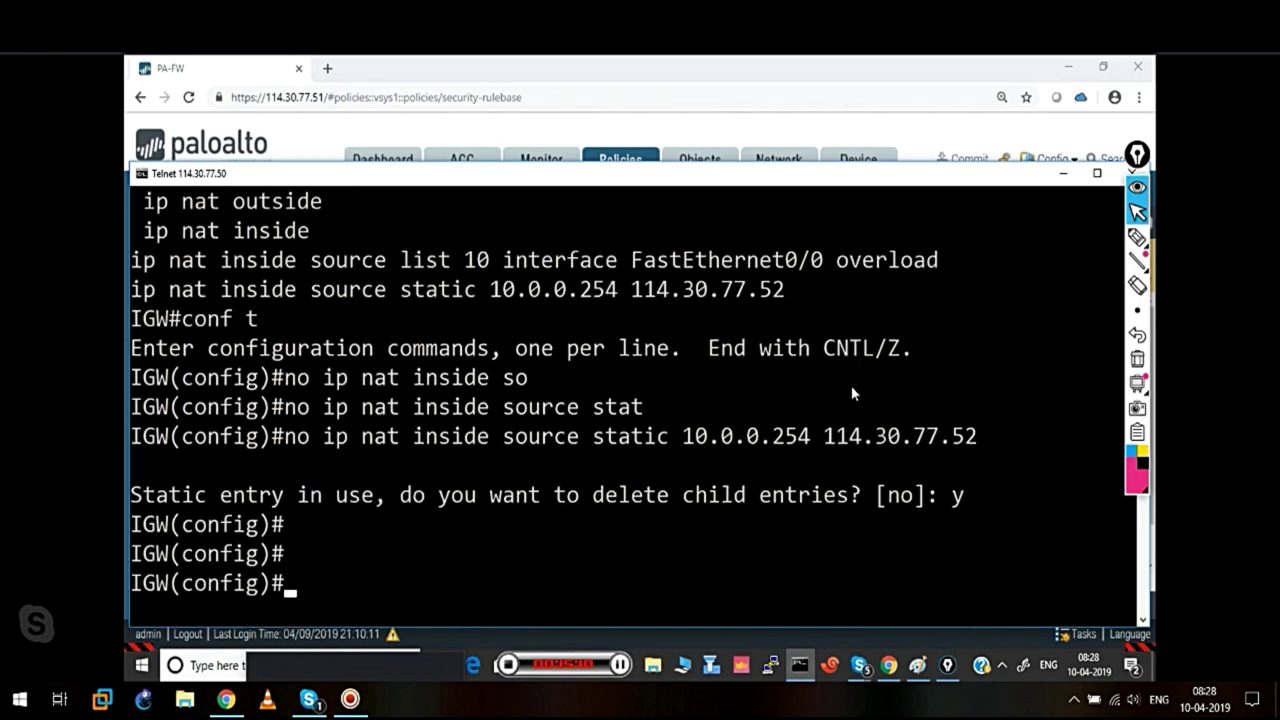
key(Return)
key(Return)
text(end)
key(Return)
key(Return)
key(Return)
key(Return)
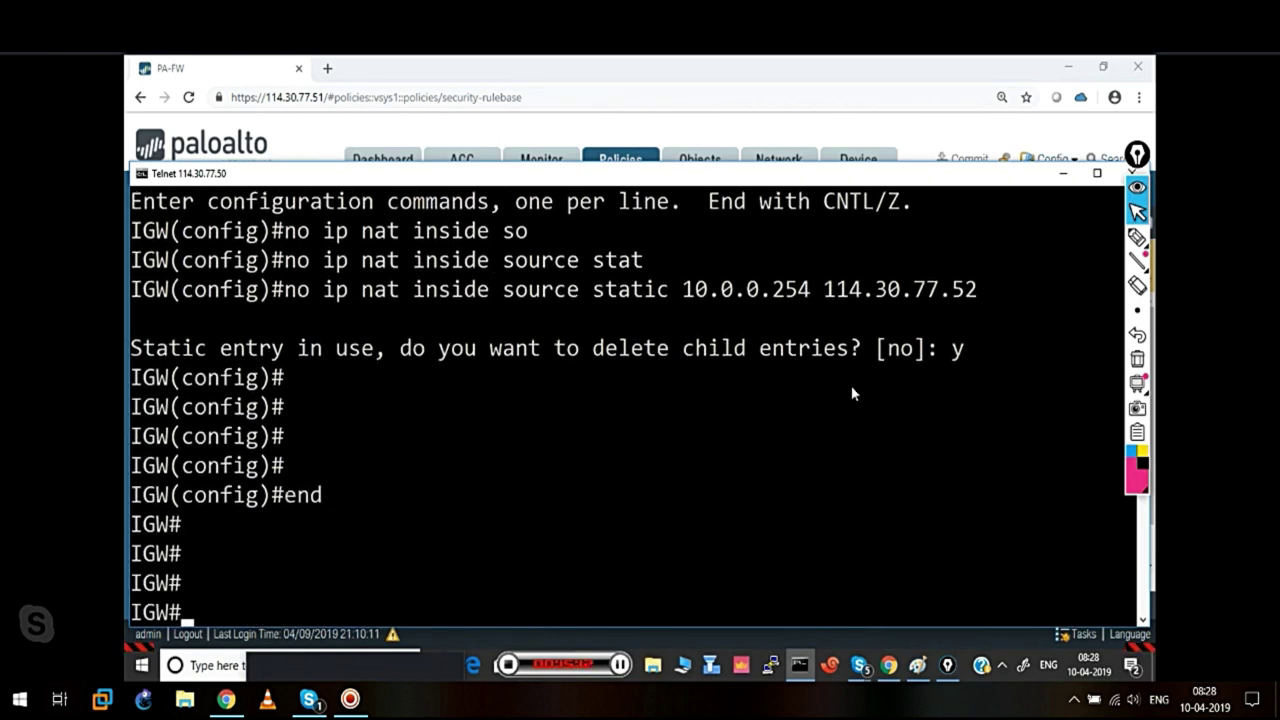
Confirm in Tasks that the commit completed, then minimize the browser to show the Paint diagram
click(1063, 174)
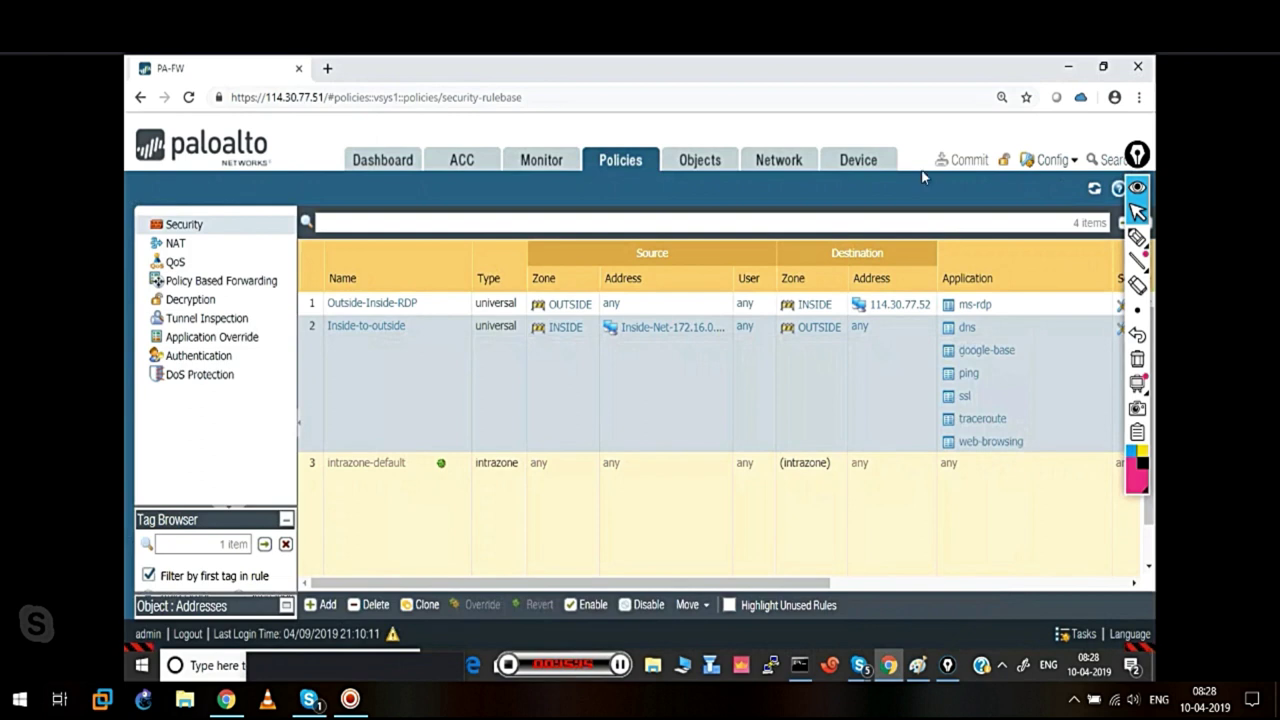
click(1080, 634)
click(975, 560)
click(1068, 67)
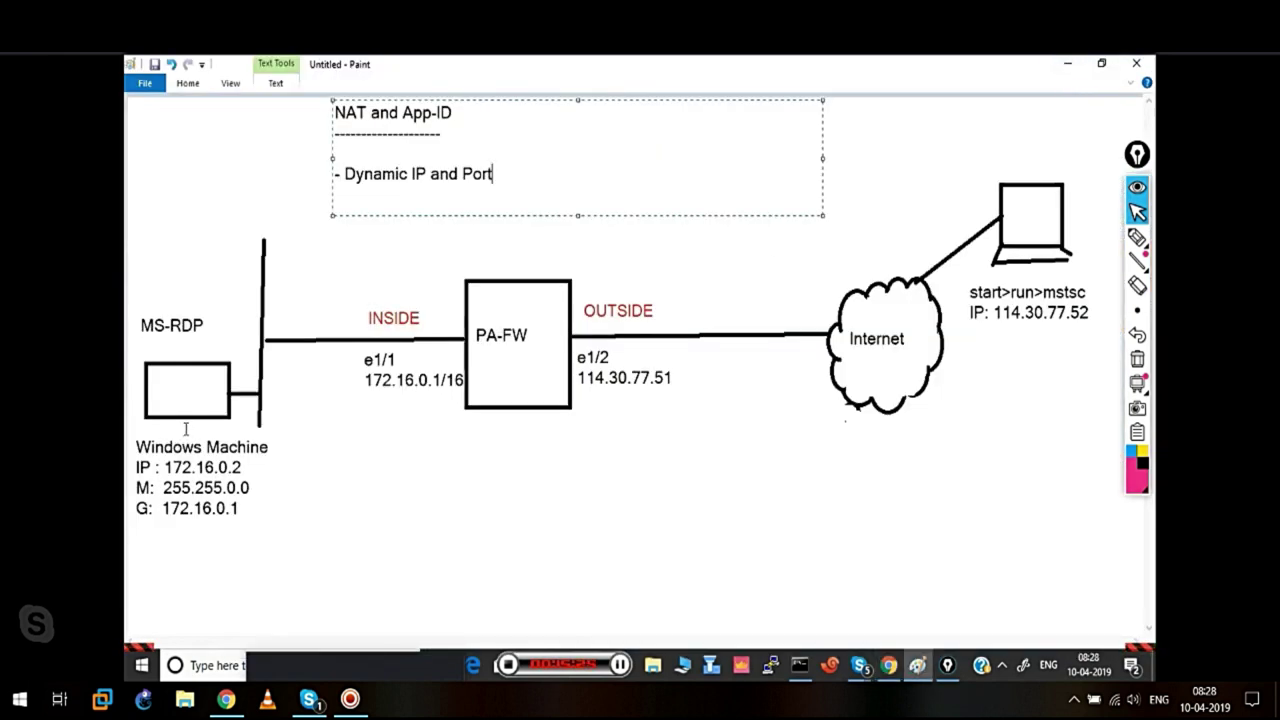
mouse_move(1135, 240)
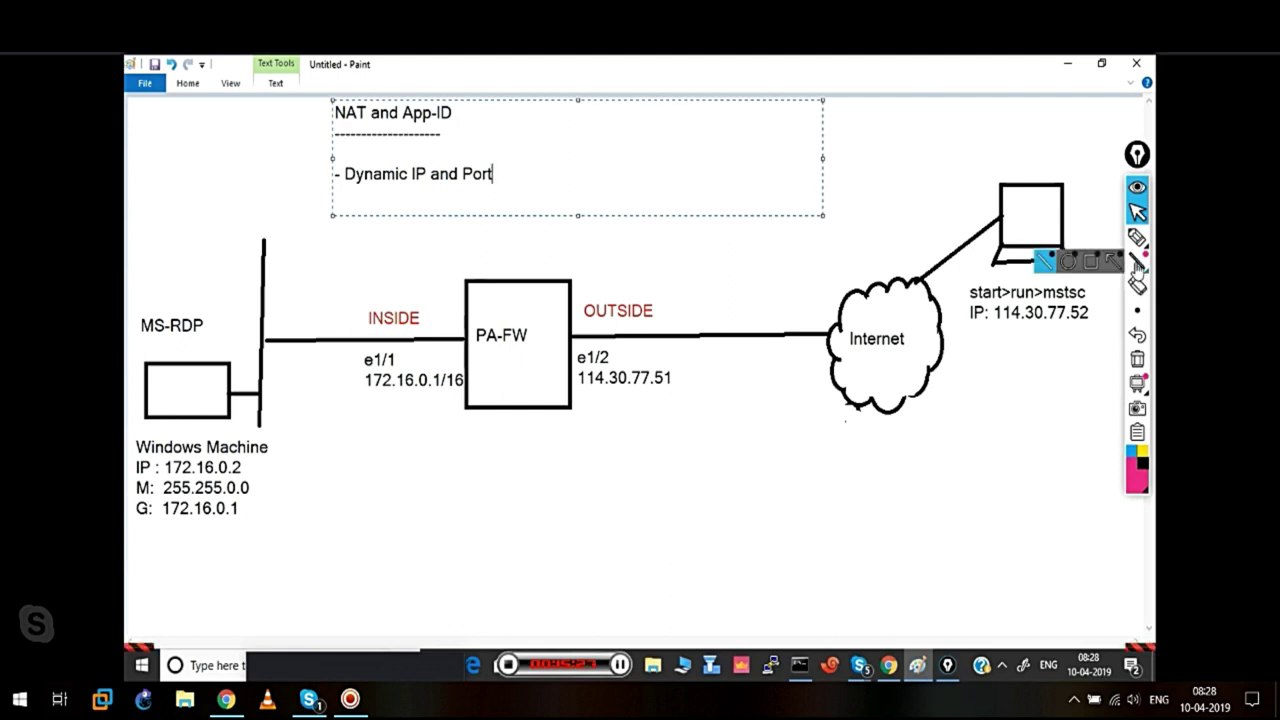
click(1093, 242)
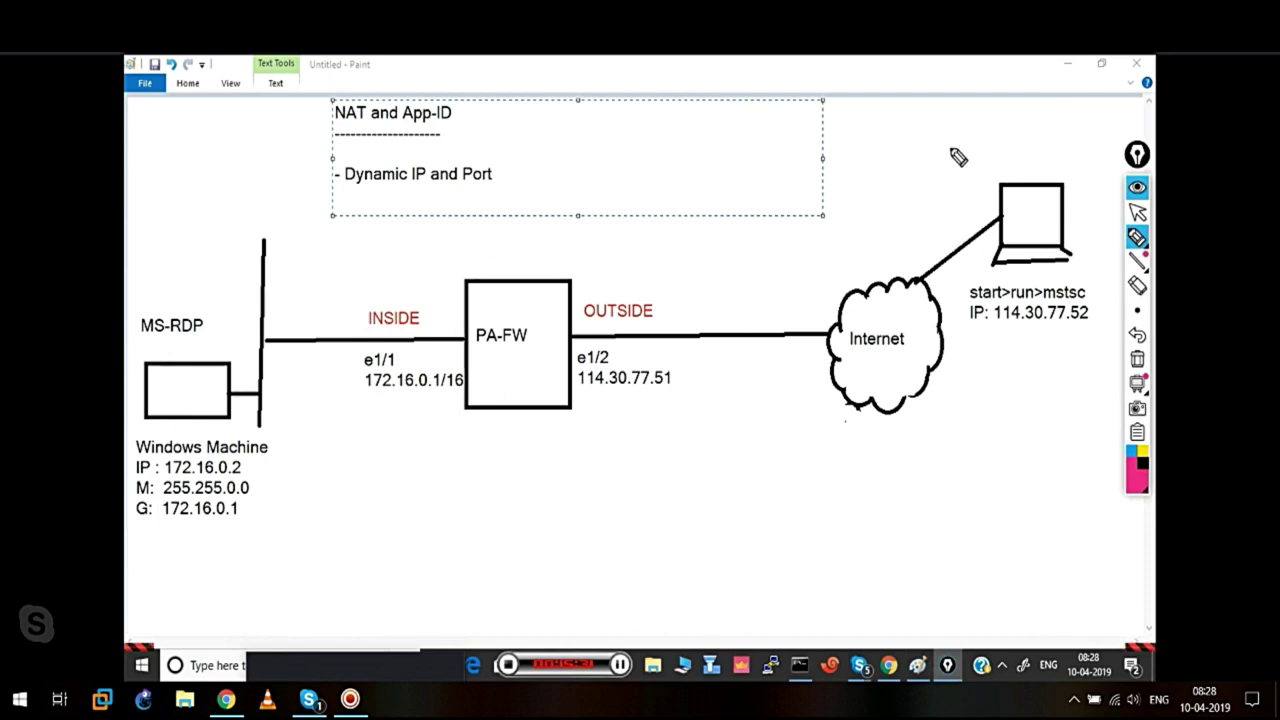
mouse_move(969, 119)
mouse_down()
mouse_move(1006, 151)
mouse_move(1080, 128)
mouse_move(1080, 168)
mouse_up()
drag(966, 152, 1088, 156)
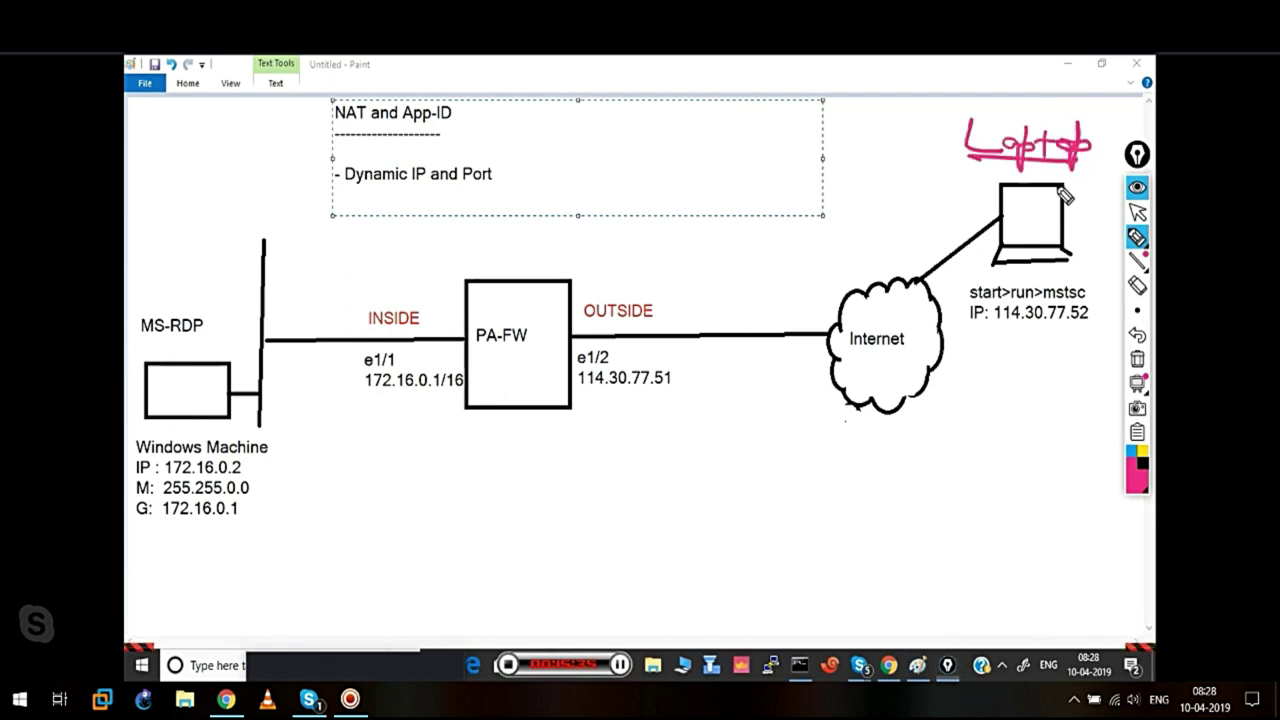
mouse_move(958, 288)
mouse_down()
mouse_move(1000, 268)
mouse_move(1070, 285)
mouse_move(1085, 270)
mouse_up()
drag(995, 325, 1080, 323)
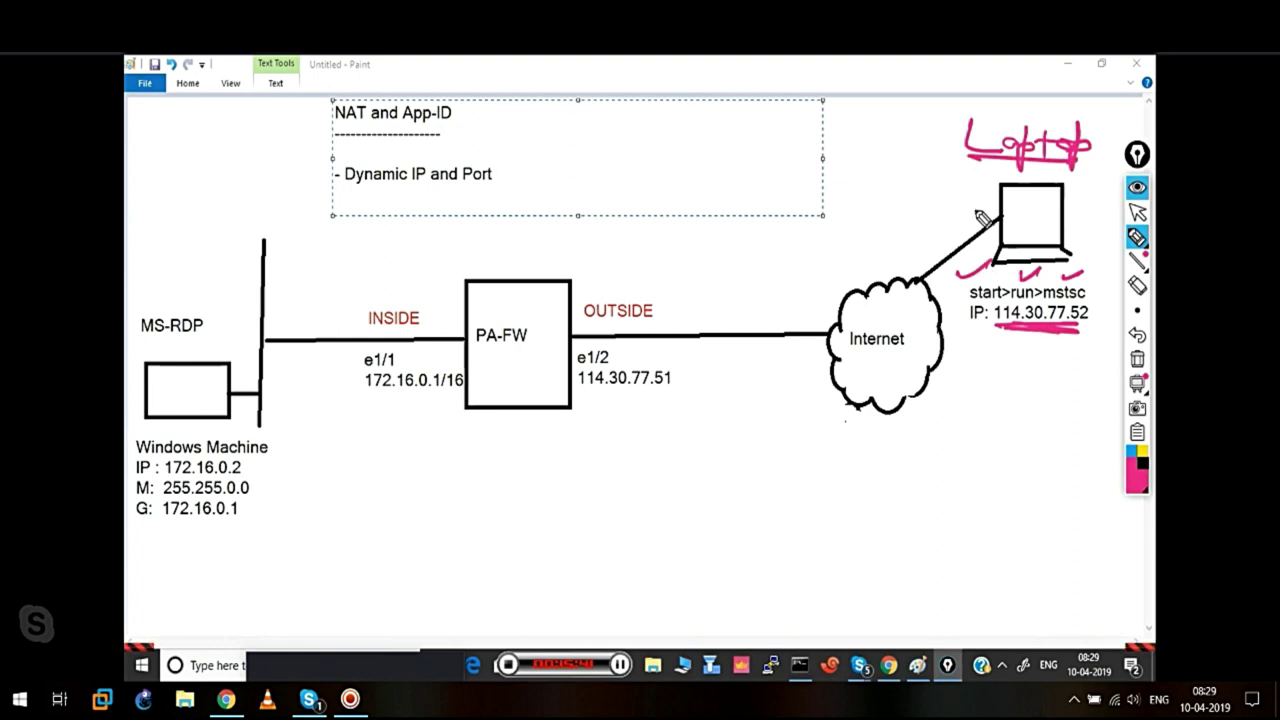
mouse_move(1025, 345)
mouse_down()
mouse_move(1026, 408)
mouse_move(592, 410)
mouse_move(686, 449)
mouse_move(742, 436)
mouse_move(748, 449)
mouse_up()
mouse_move(758, 422)
mouse_down()
mouse_move(760, 452)
mouse_move(992, 455)
mouse_up()
drag(752, 476, 980, 466)
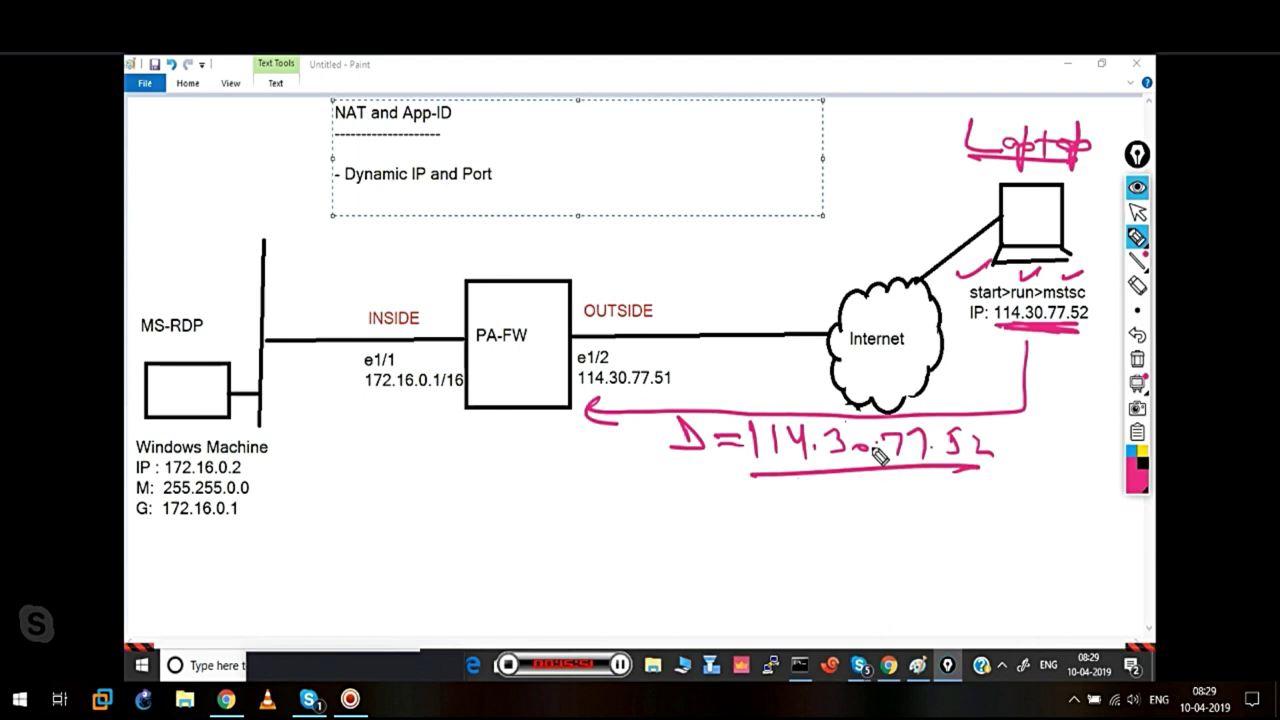
mouse_move(816, 478)
mouse_down()
mouse_move(820, 540)
mouse_move(828, 530)
mouse_up()
mouse_move(740, 552)
mouse_down()
mouse_move(742, 582)
mouse_move(862, 576)
mouse_up()
drag(919, 564, 933, 576)
drag(780, 601, 925, 598)
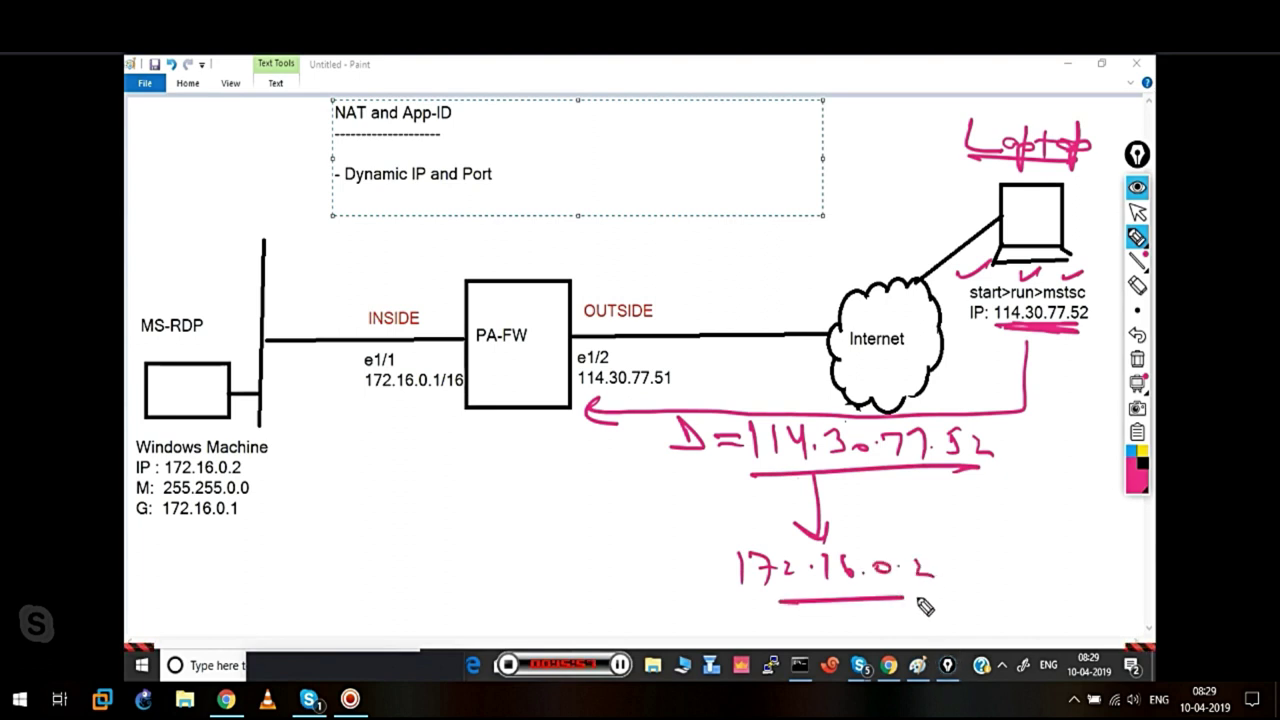
mouse_move(520, 490)
mouse_down()
mouse_move(520, 510)
mouse_move(651, 514)
mouse_move(636, 522)
mouse_up()
drag(490, 547, 558, 545)
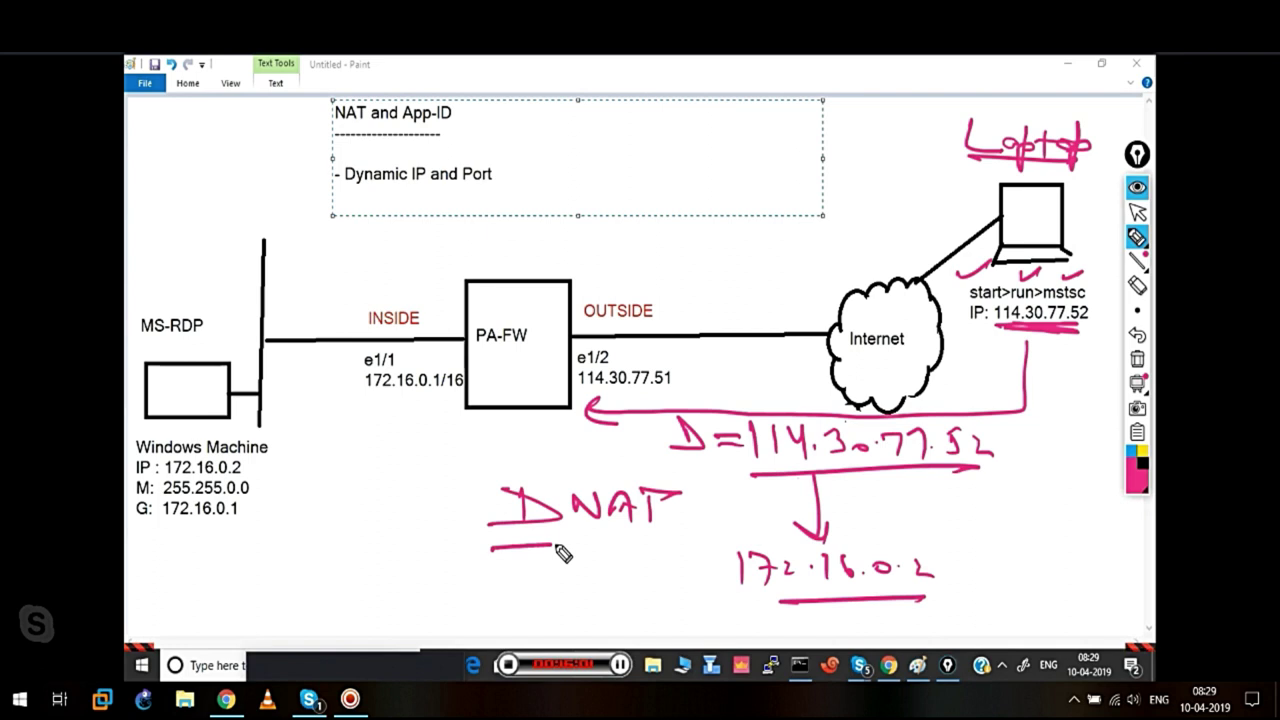
drag(540, 478, 418, 505)
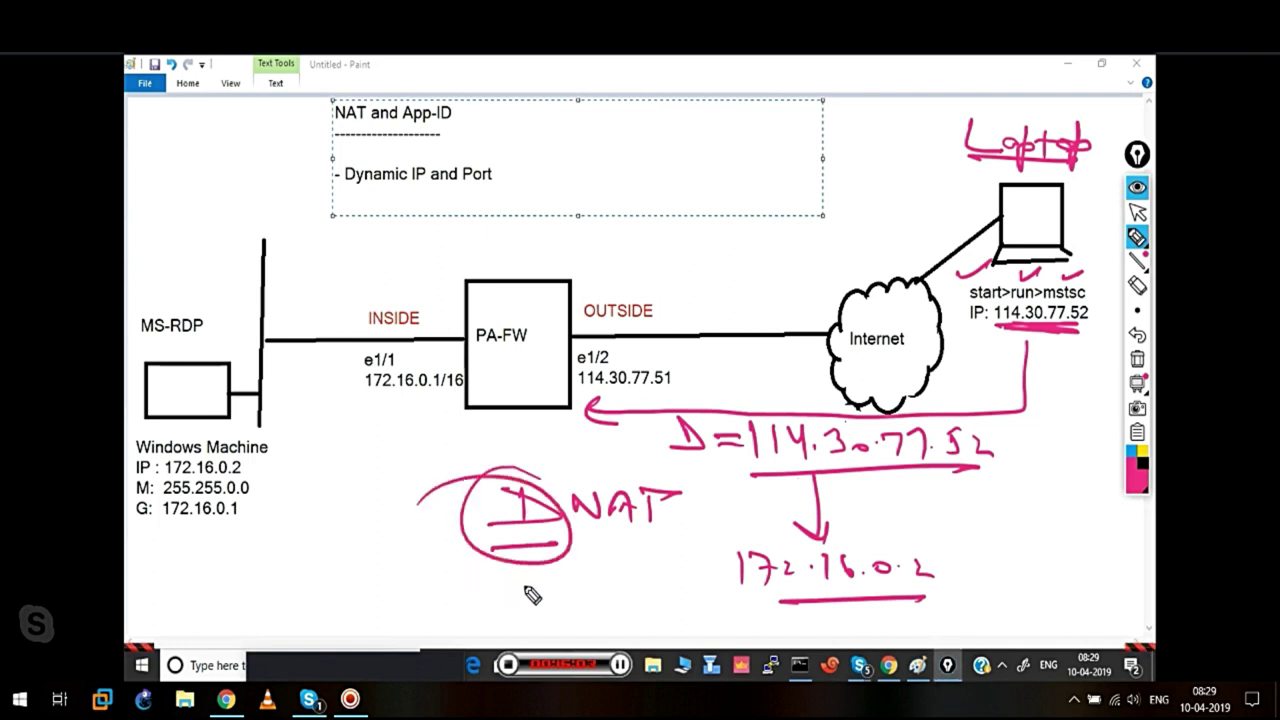
mouse_move(267, 584)
mouse_down()
mouse_move(286, 600)
mouse_move(317, 582)
mouse_move(491, 591)
mouse_move(520, 571)
mouse_move(617, 569)
mouse_move(634, 600)
mouse_up()
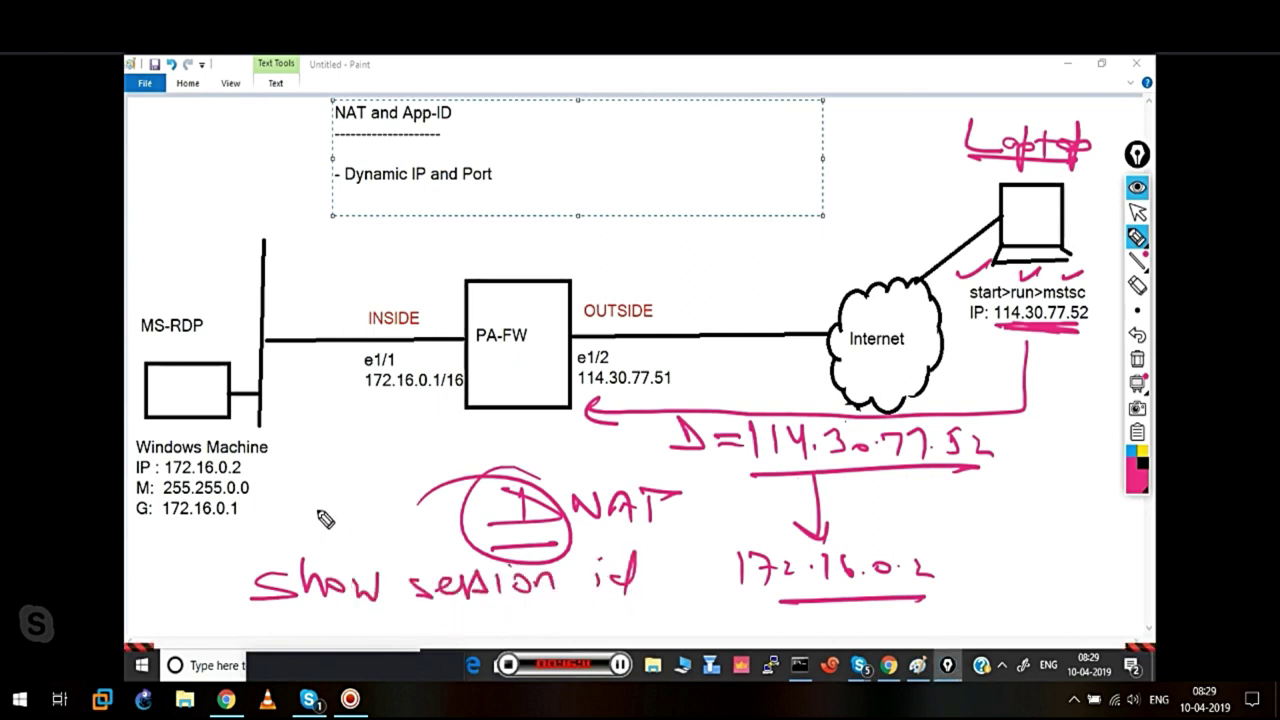
mouse_move(322, 428)
mouse_down()
mouse_move(312, 462)
mouse_move(400, 460)
mouse_up()
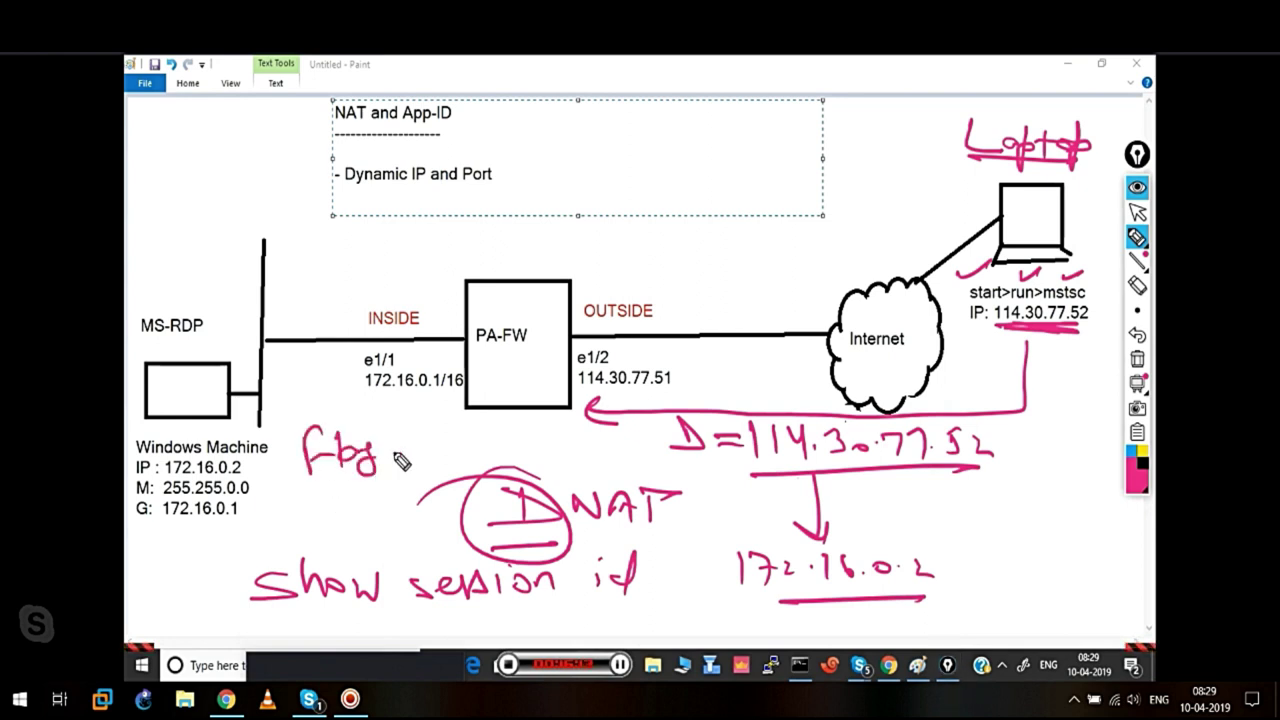
mouse_move(300, 488)
mouse_down()
mouse_move(395, 478)
mouse_move(324, 511)
mouse_move(361, 534)
mouse_move(398, 532)
mouse_up()
mouse_move(383, 488)
mouse_down()
mouse_move(408, 483)
mouse_move(430, 512)
mouse_up()
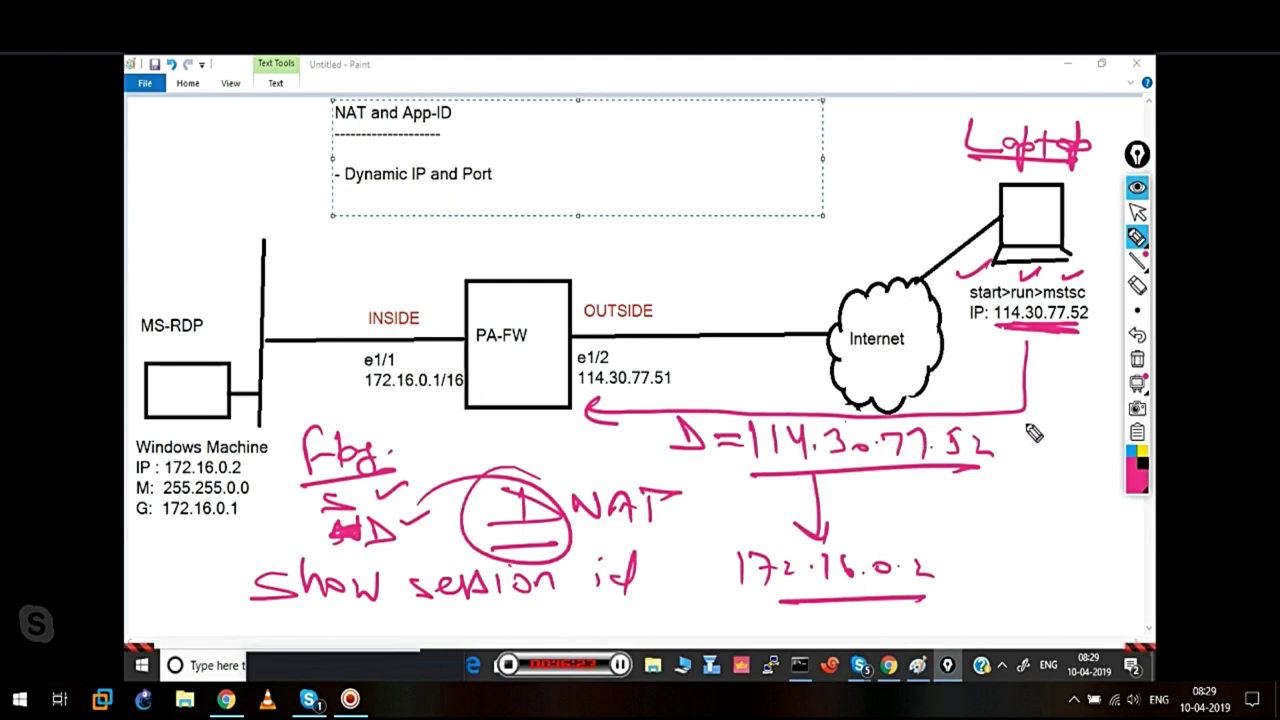
click(1137, 360)
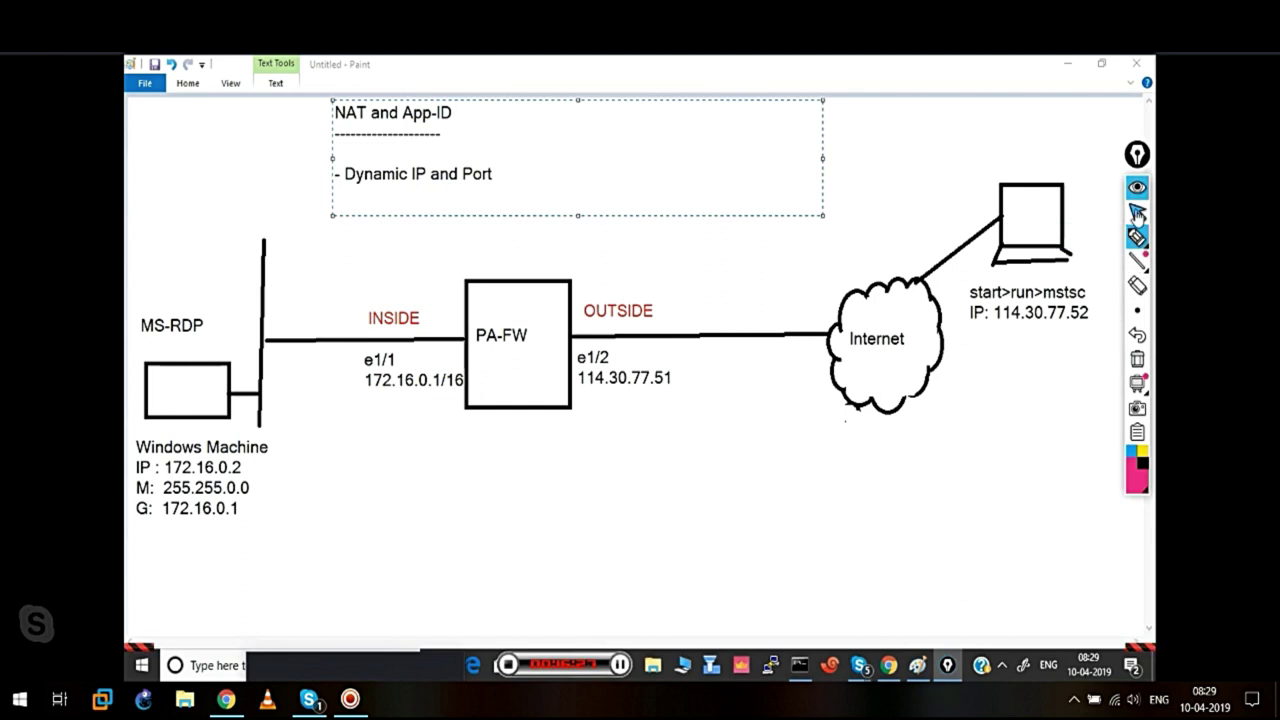
Launch Remote Desktop Connection through a Windows search for mstsc
click(1137, 212)
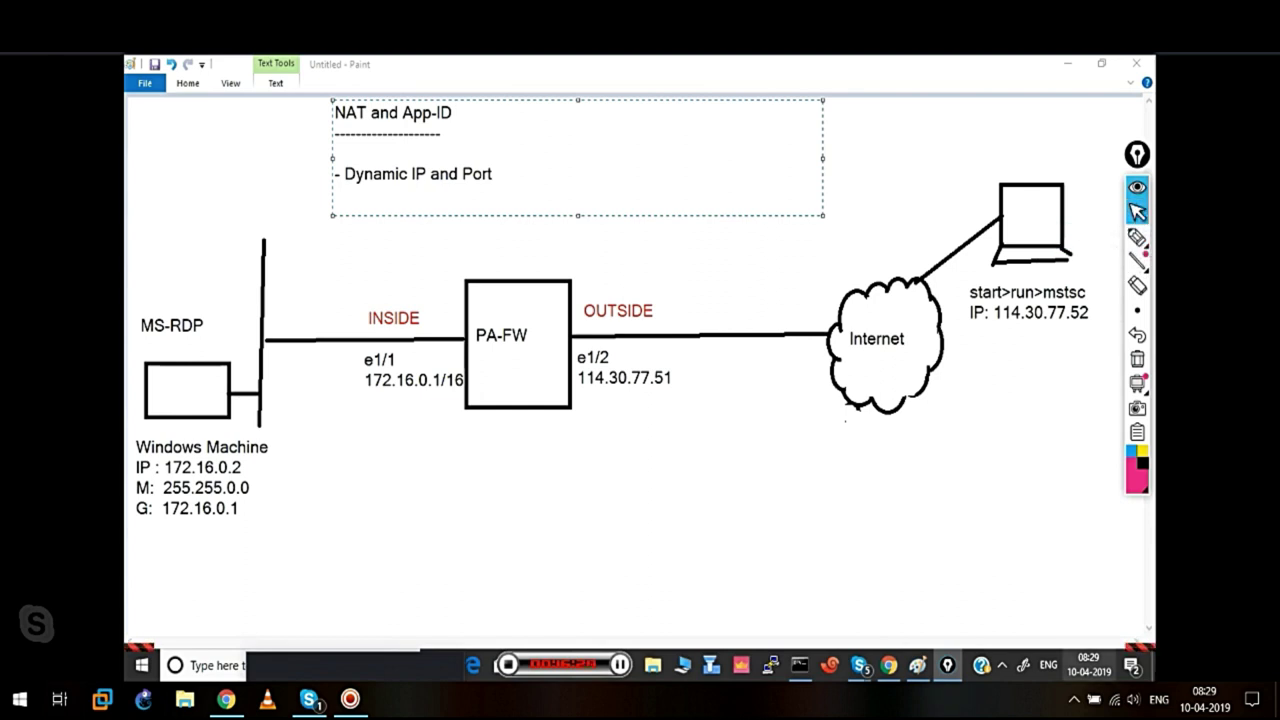
click(203, 670)
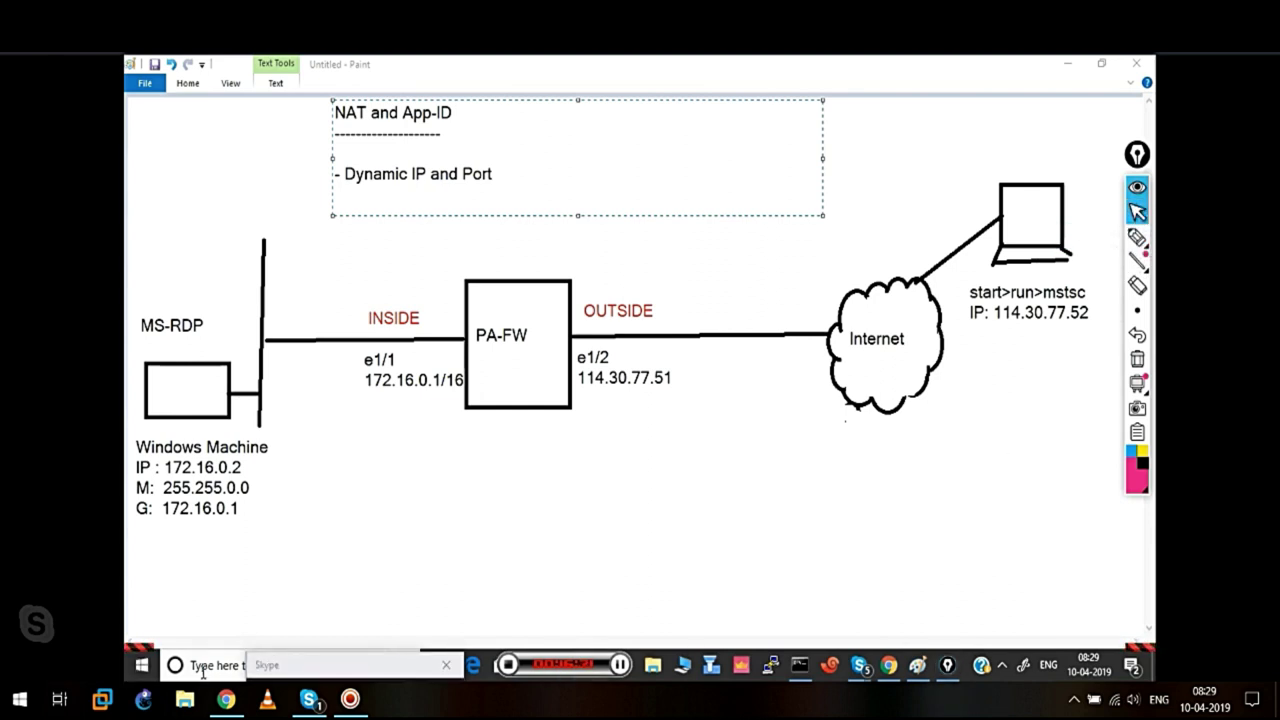
text(ms)
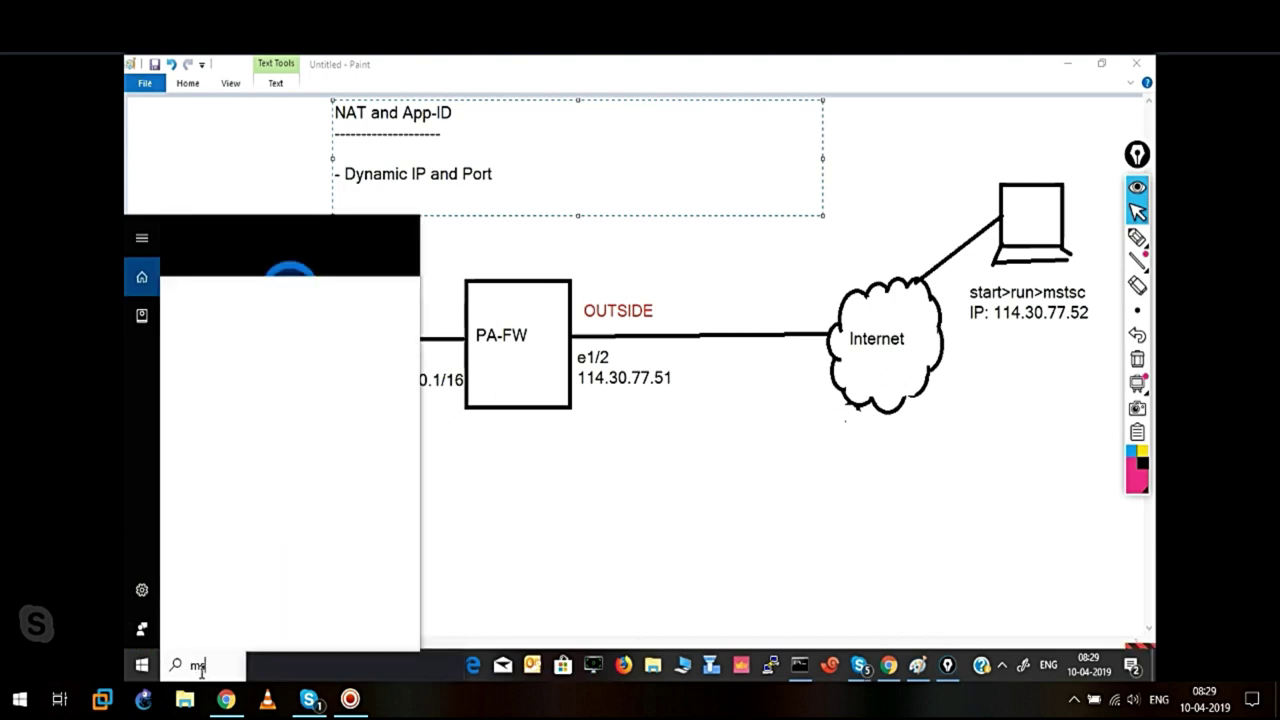
text(tsc)
key(Return)
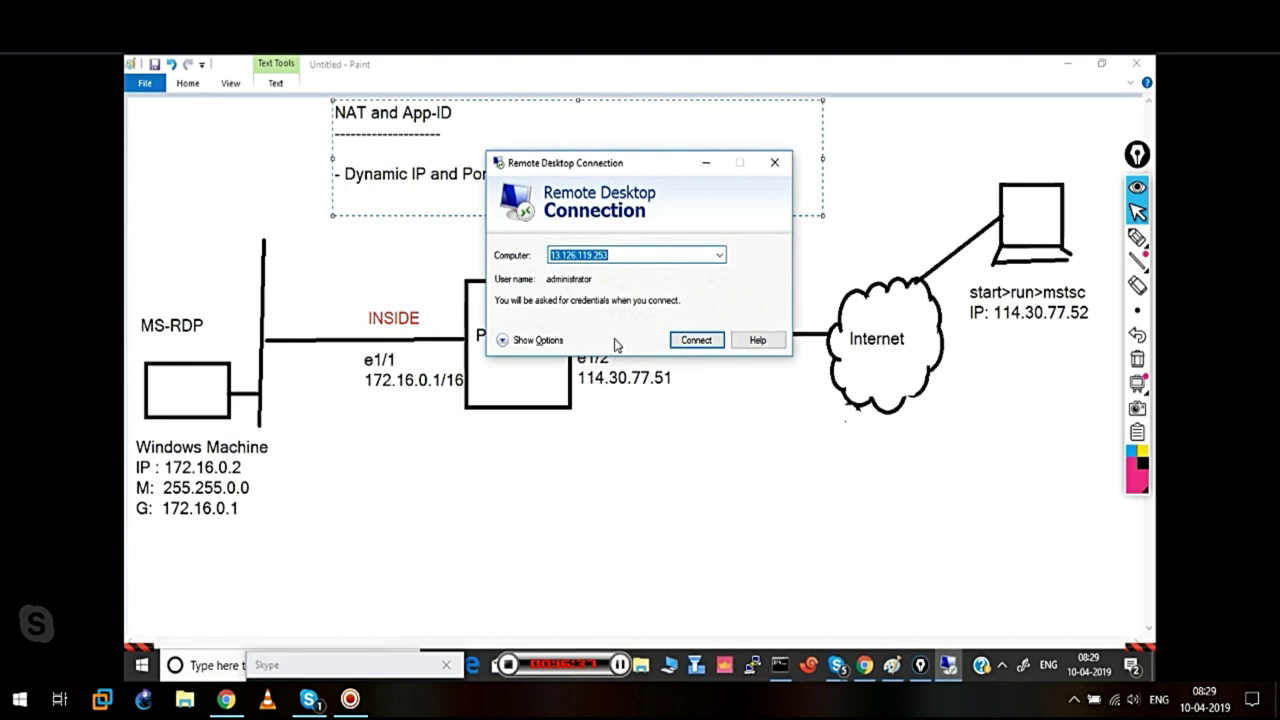
Connect to 114.30.77.52, entering the login password and accepting the certificate warning
text(114)
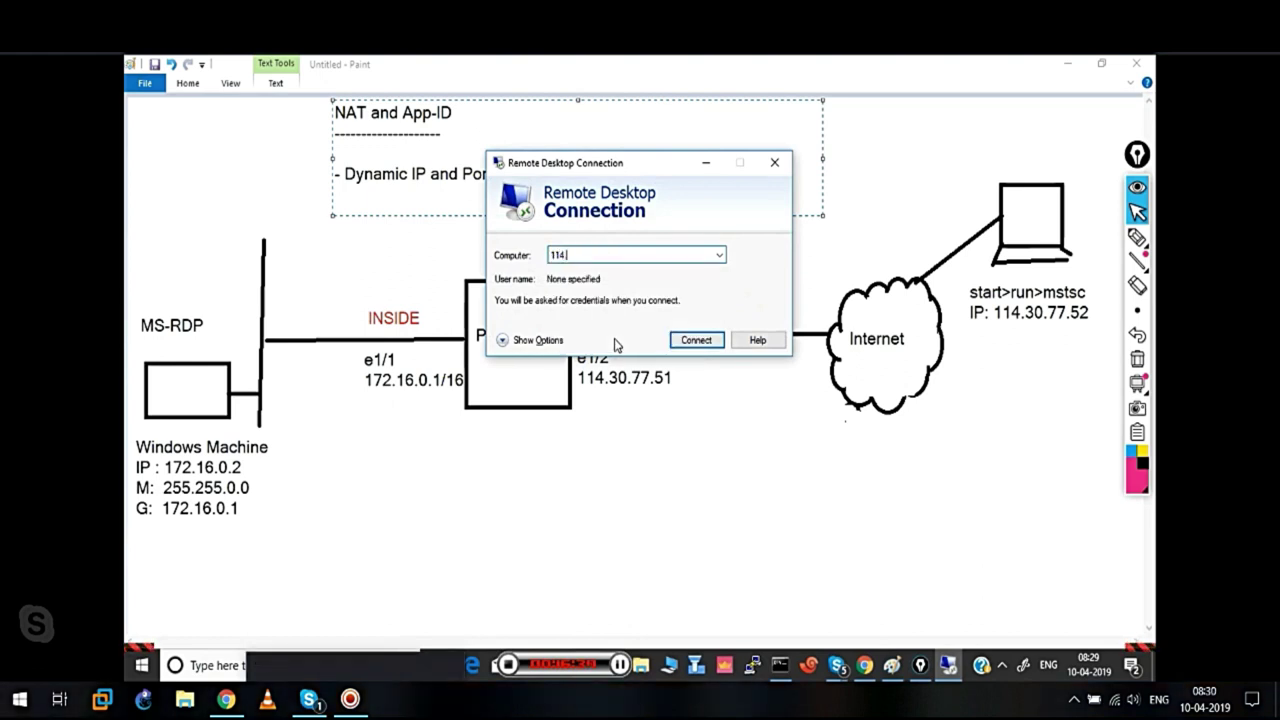
text(.30.77.52)
click(695, 344)
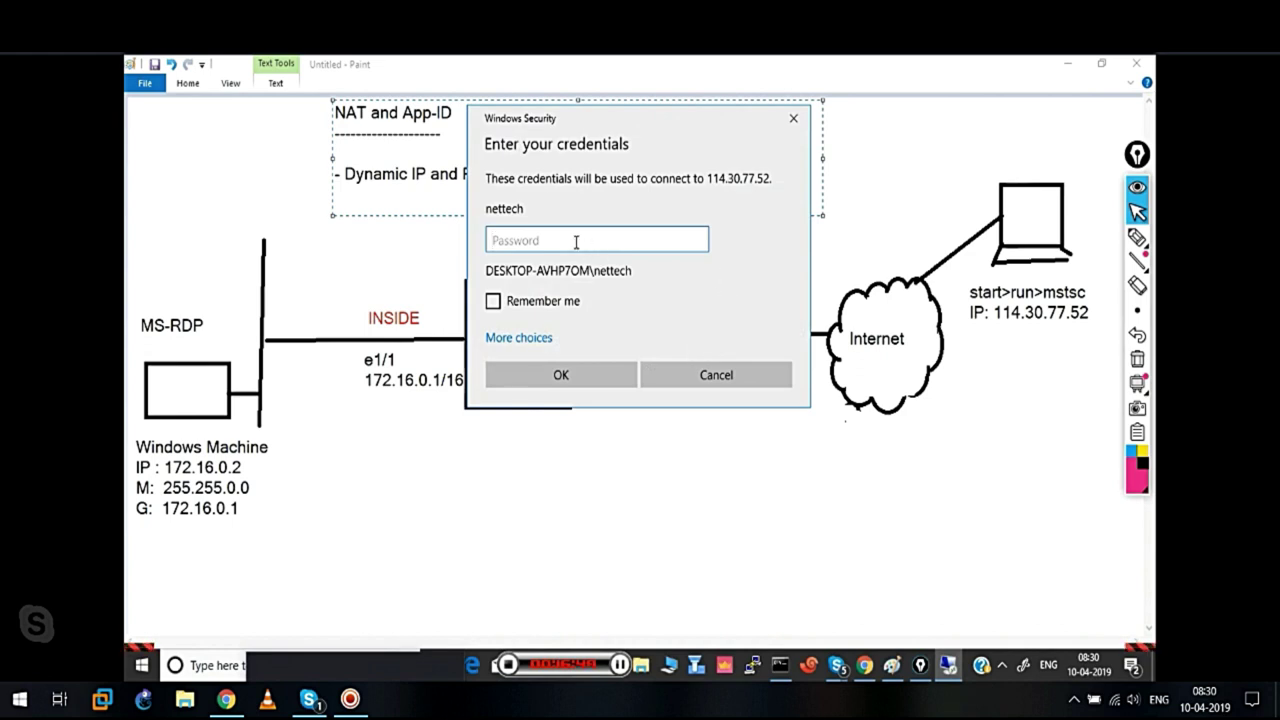
text(aaaaaaaaaa)
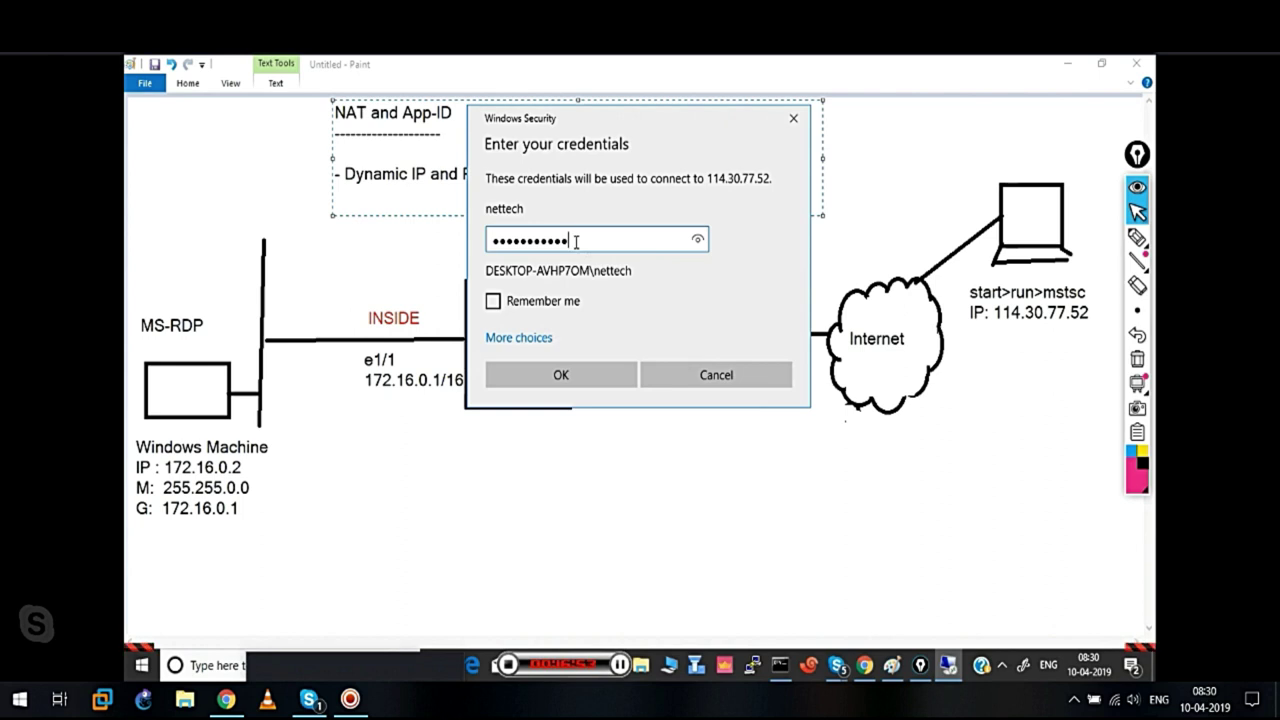
click(590, 376)
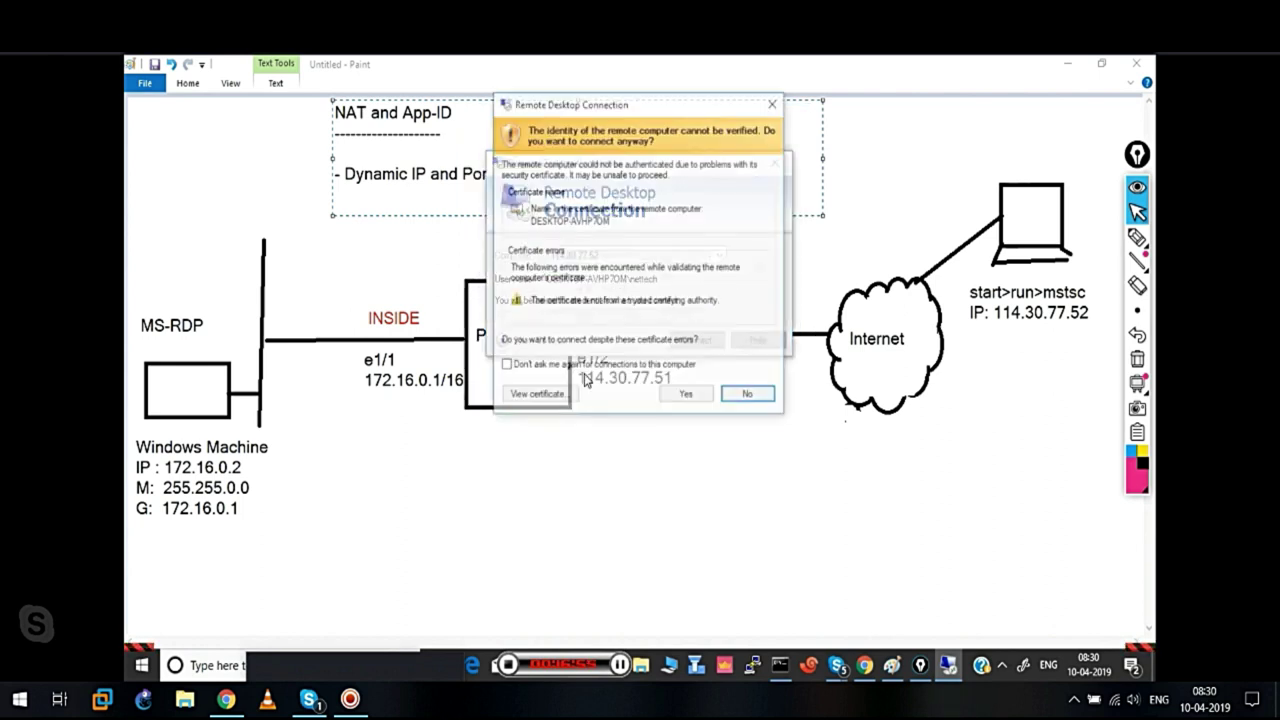
click(684, 394)
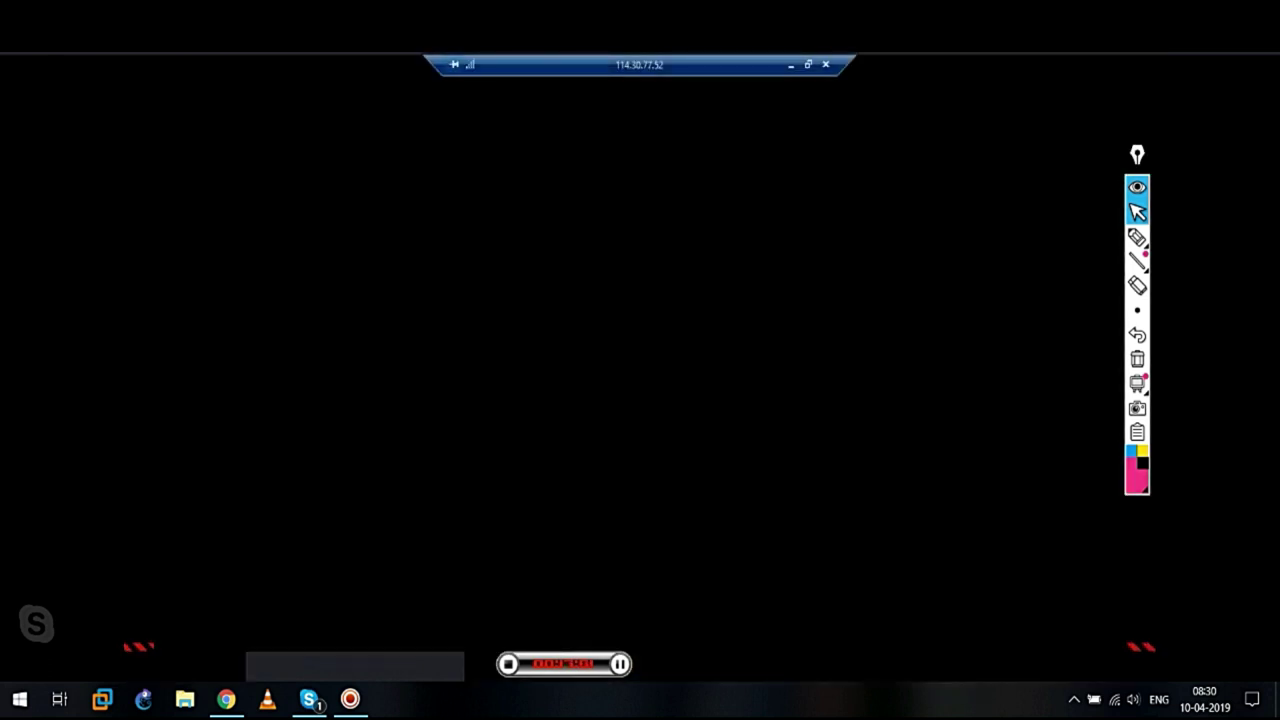
Circle the remote desktop's address in pink with the annotation pen
click(1137, 237)
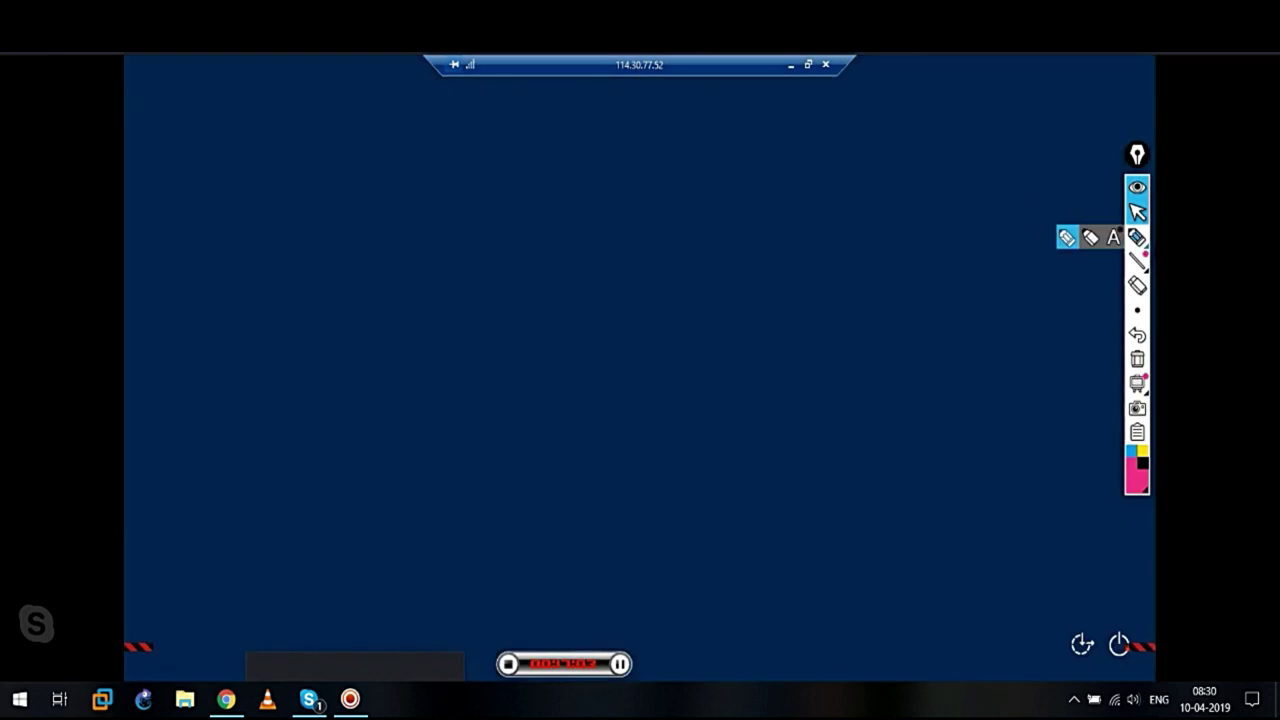
click(1066, 237)
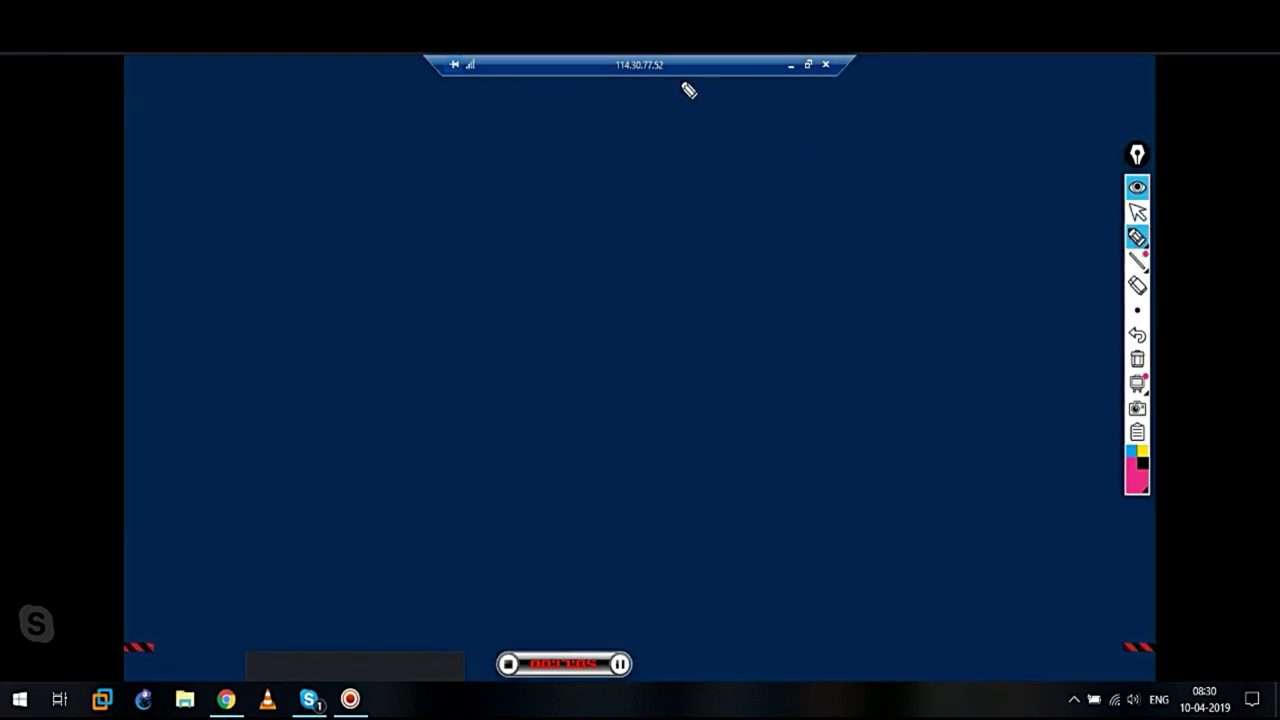
mouse_move(610, 98)
mouse_down()
mouse_move(660, 94)
mouse_move(617, 62)
mouse_move(640, 100)
mouse_up()
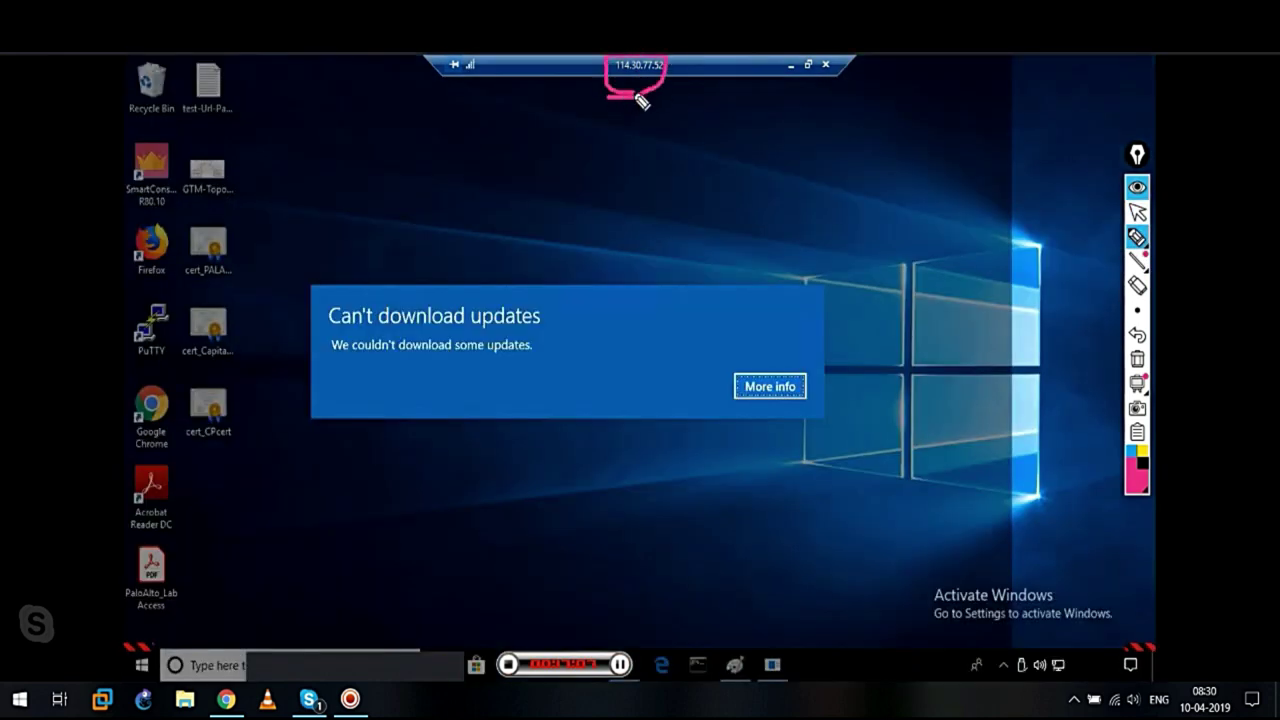
click(1137, 211)
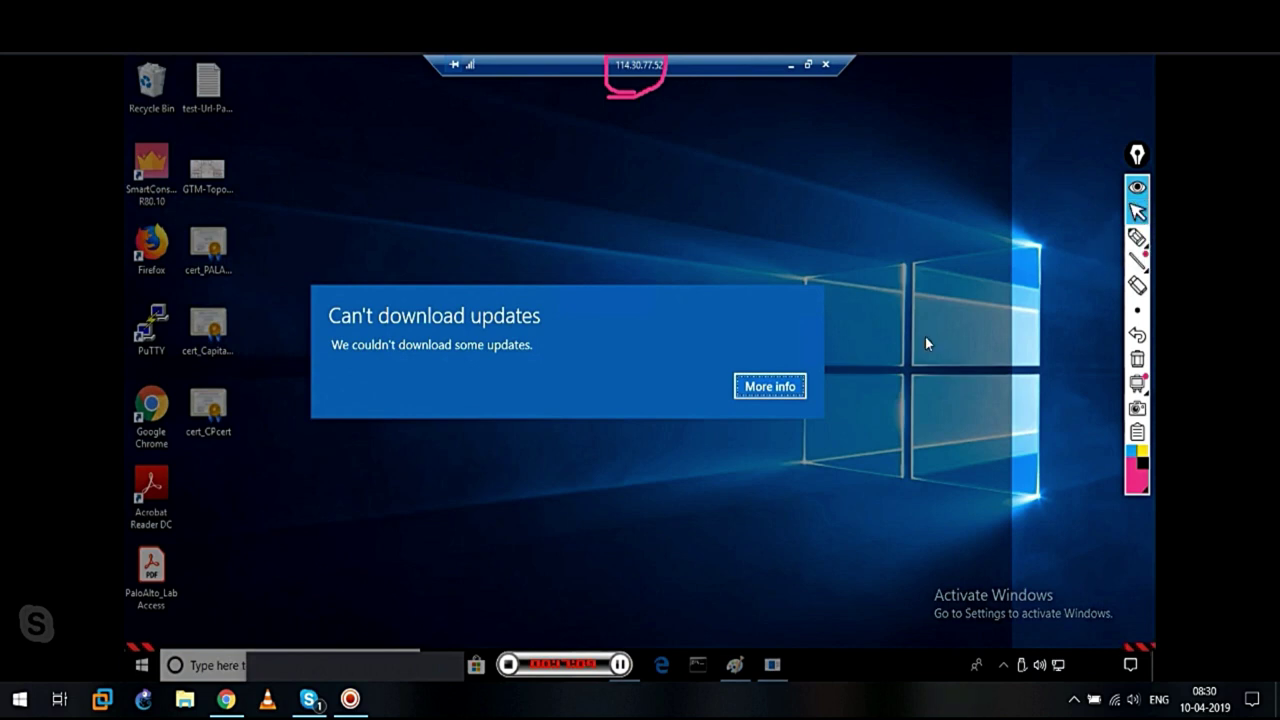
Dismiss the failed-updates notice, close Settings, and show the remote network status flyout
click(770, 392)
click(828, 387)
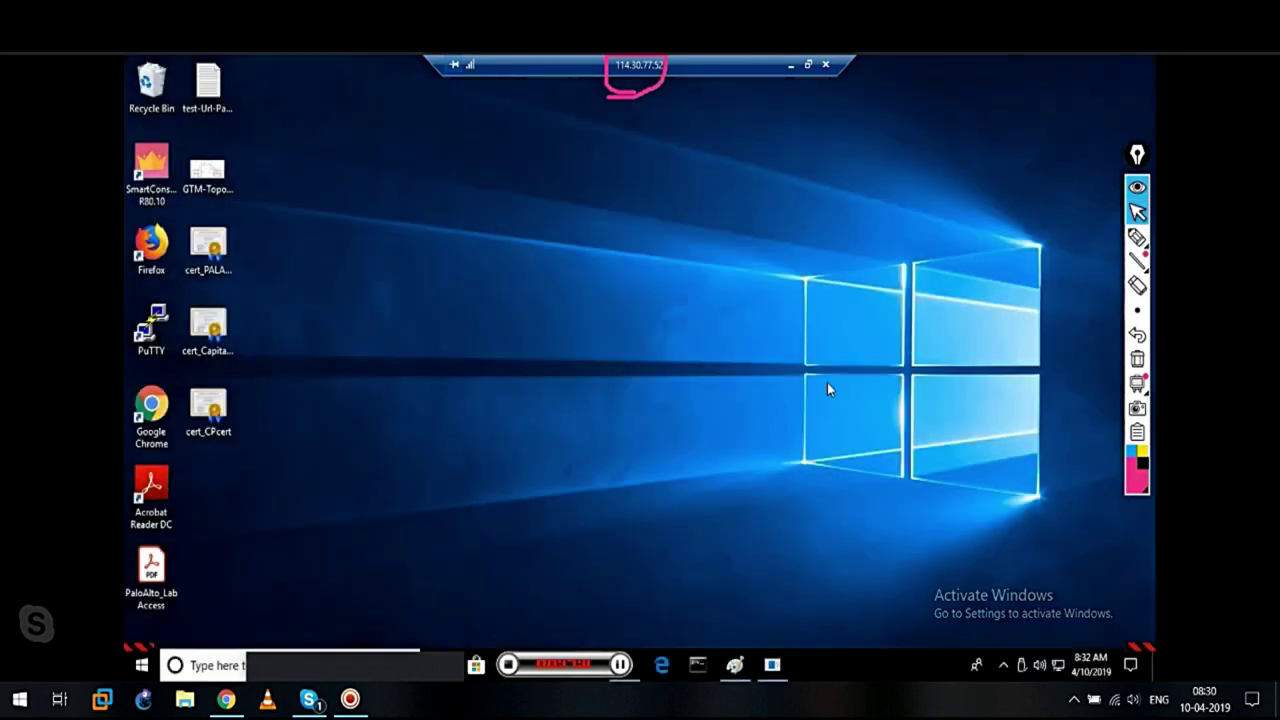
click(827, 390)
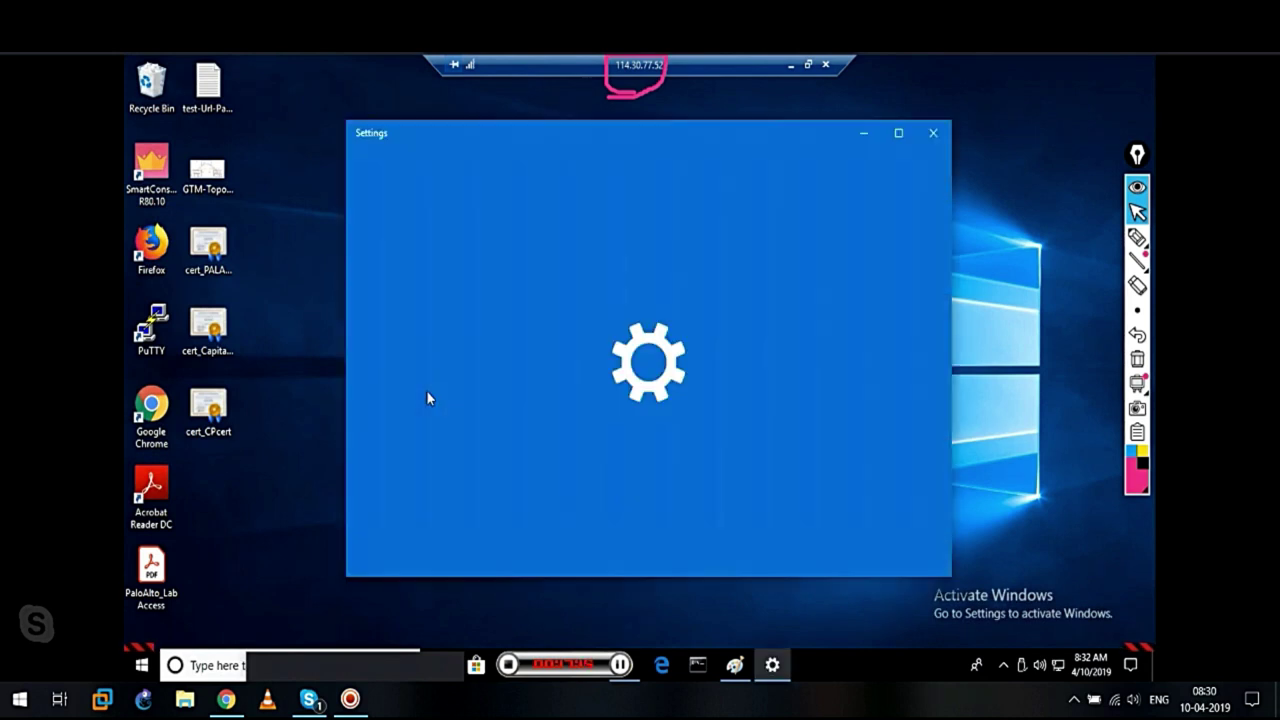
click(932, 134)
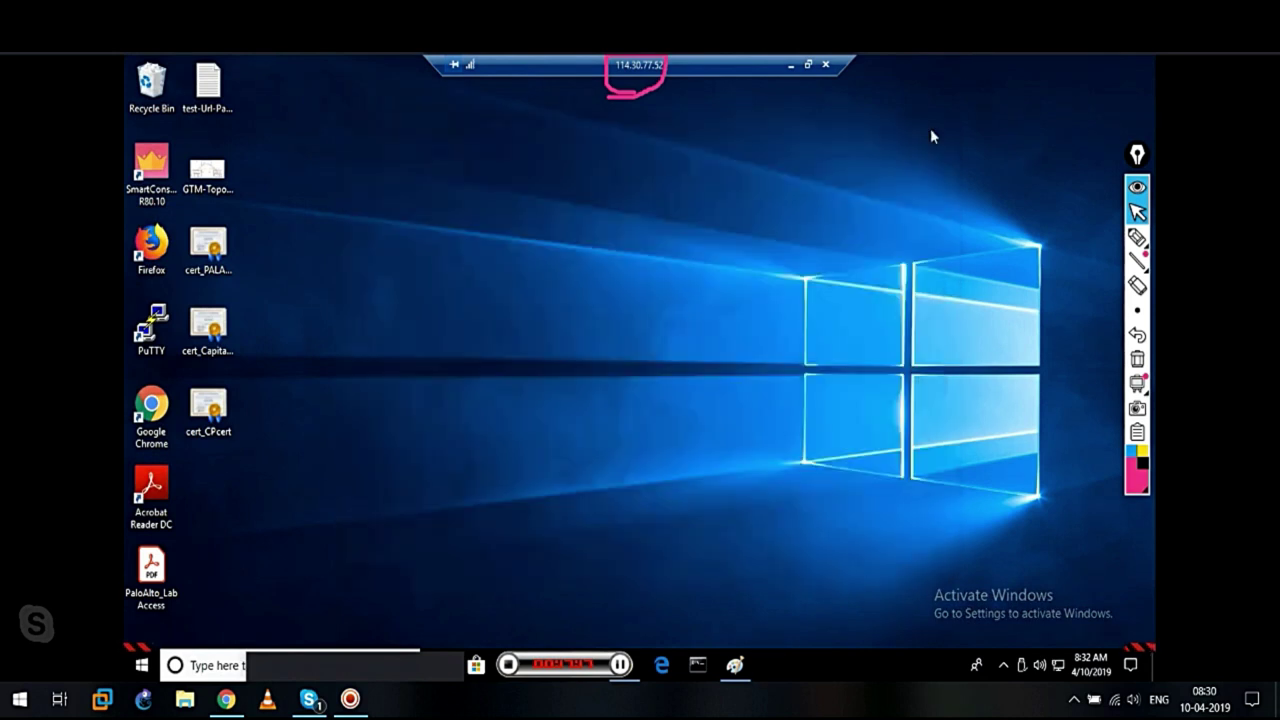
click(1060, 665)
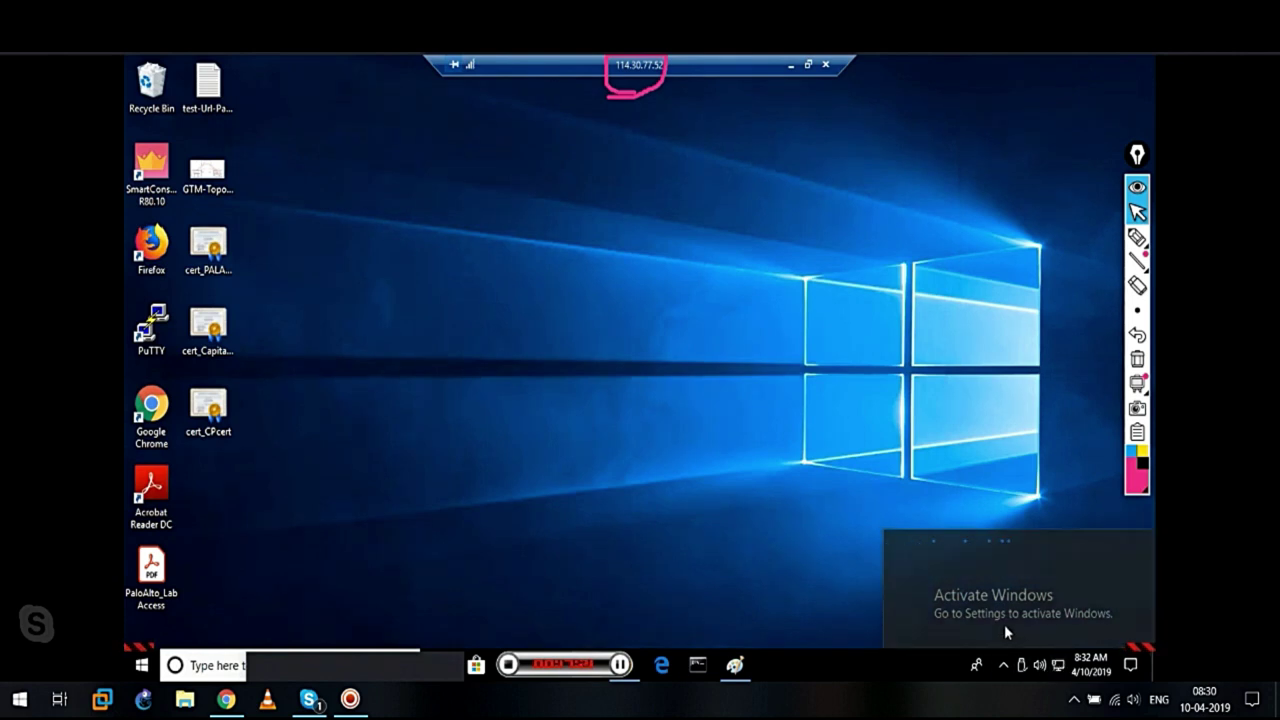
Open the remote Ethernet adapter's IPv4 properties showing 172.16.0.2 with gateway 172.16.0.1
click(974, 622)
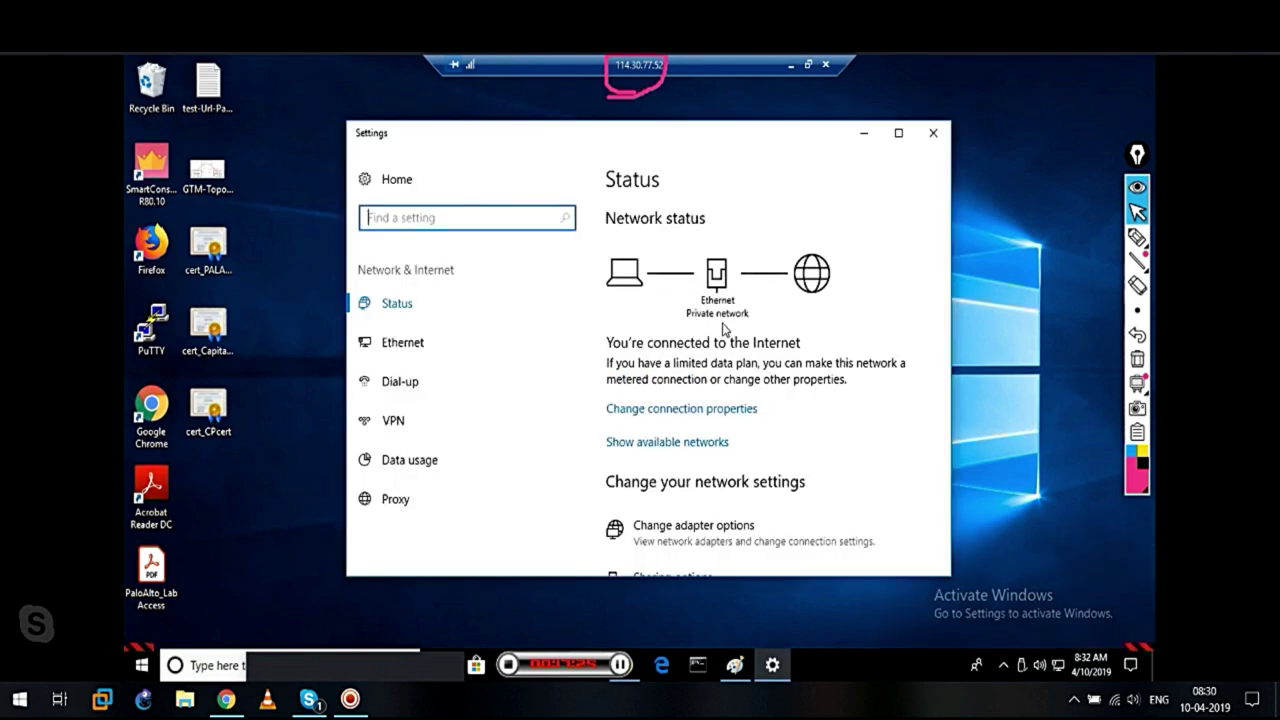
click(405, 344)
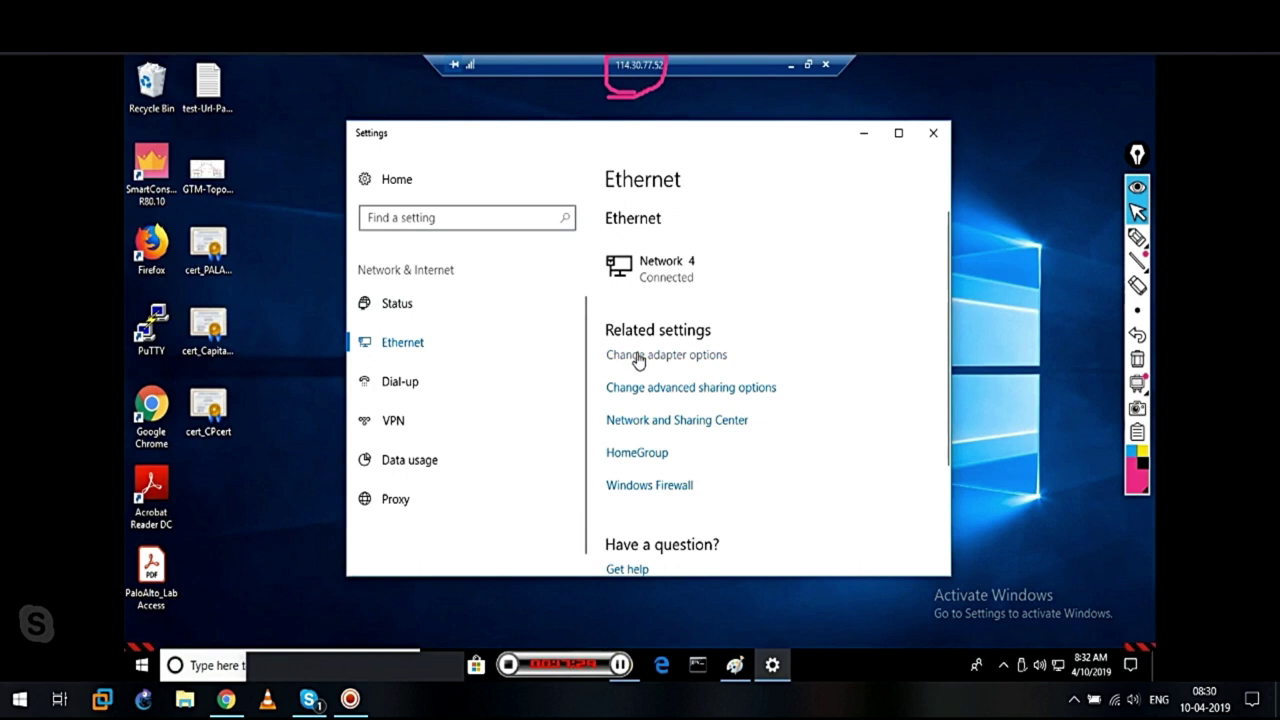
click(638, 357)
click(297, 232)
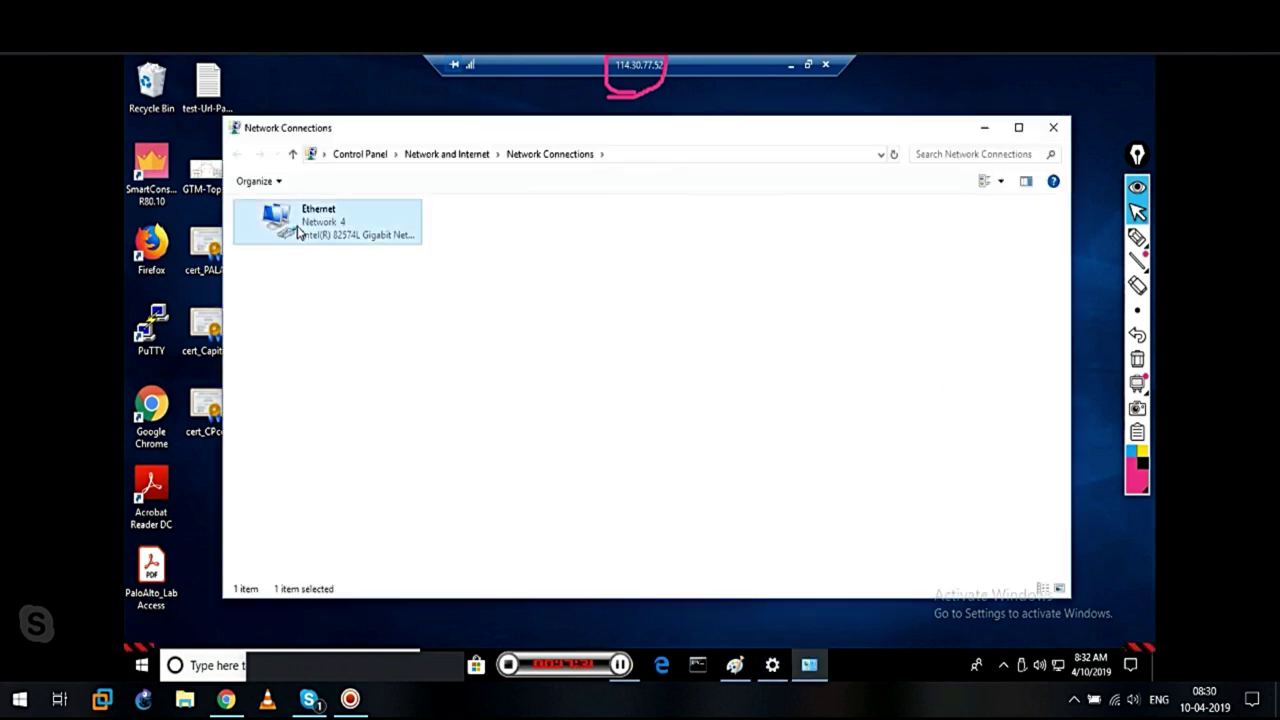
double_click(297, 232)
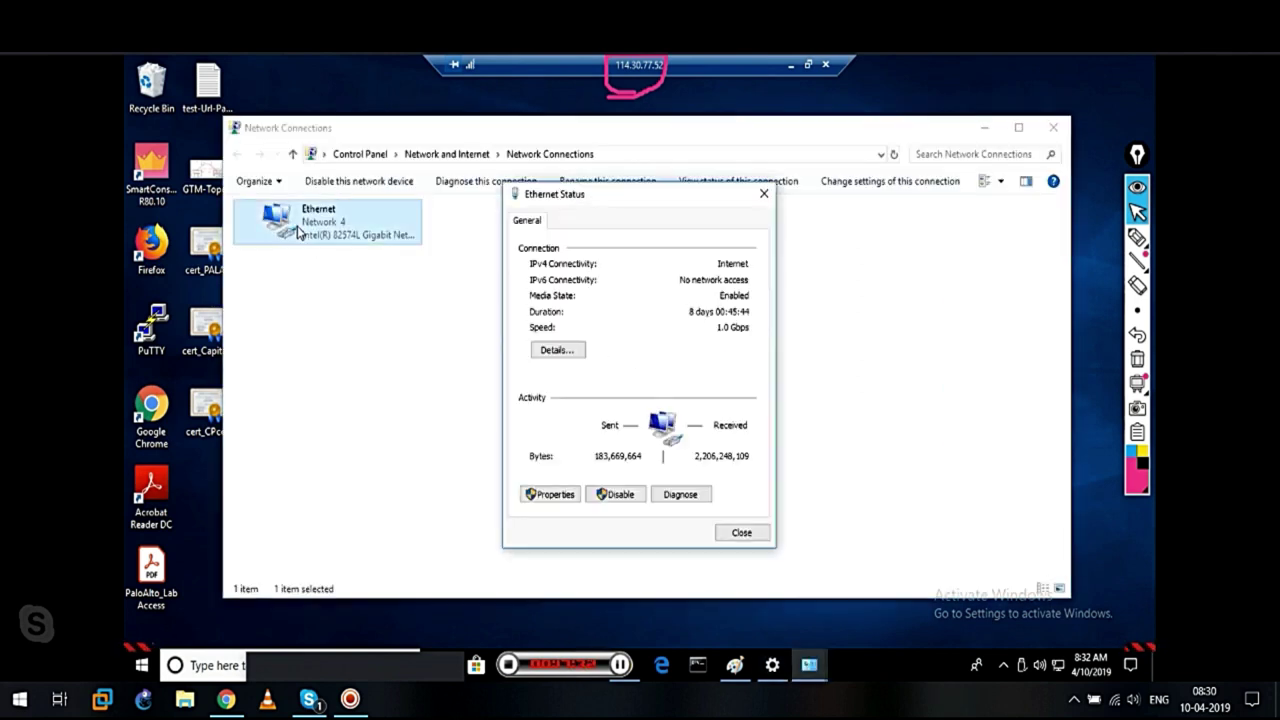
click(546, 497)
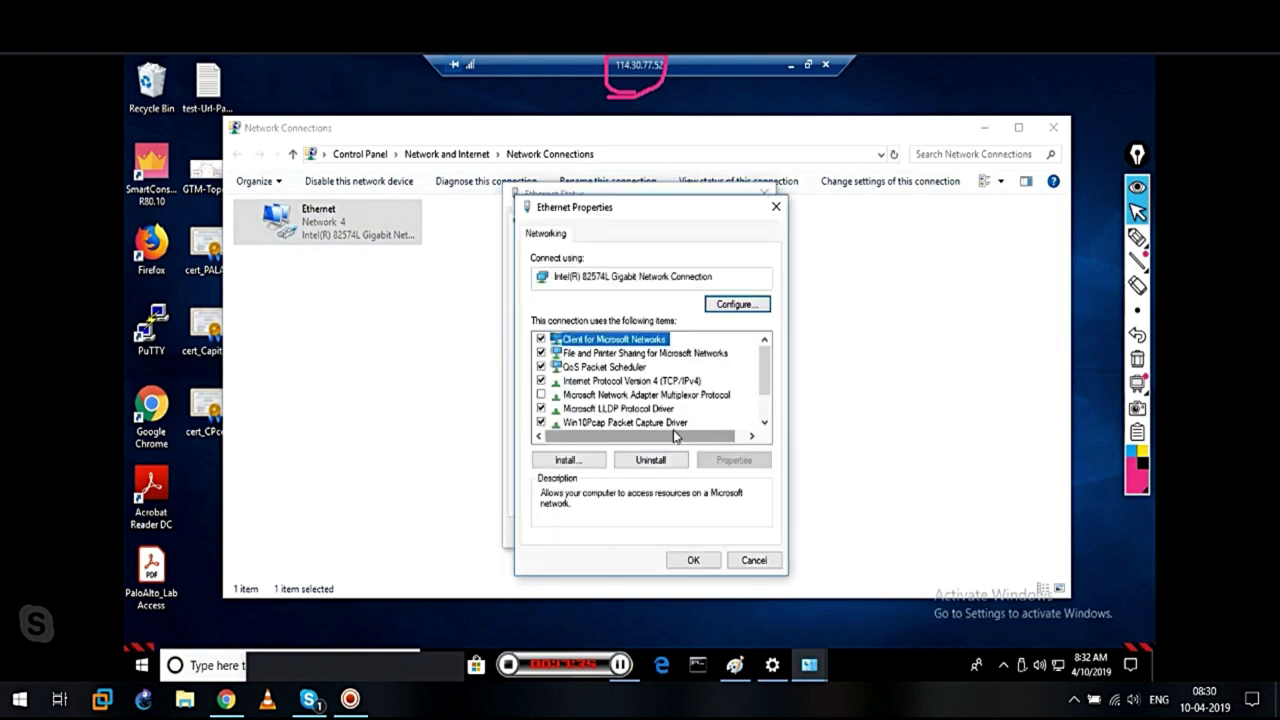
click(662, 384)
double_click(662, 384)
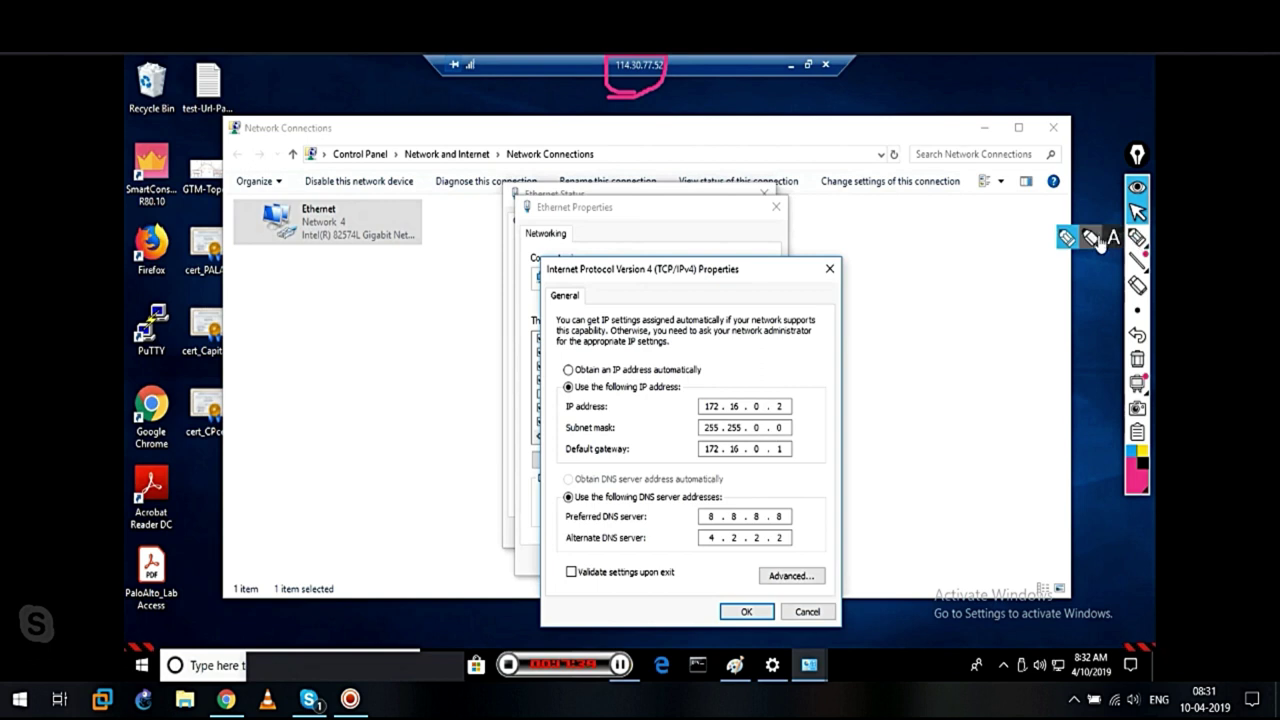
click(1137, 237)
mouse_move(800, 447)
mouse_down()
mouse_move(691, 456)
mouse_move(806, 445)
mouse_move(808, 398)
mouse_move(830, 379)
mouse_up()
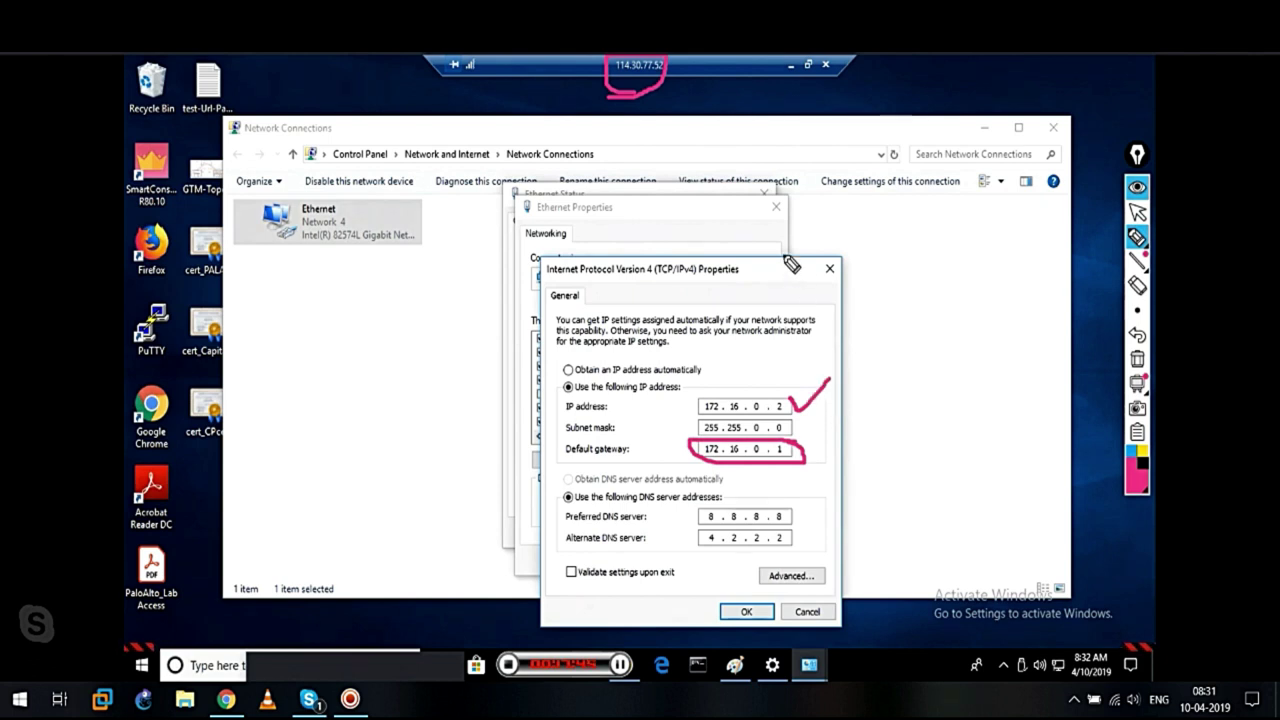
click(1137, 359)
click(1137, 212)
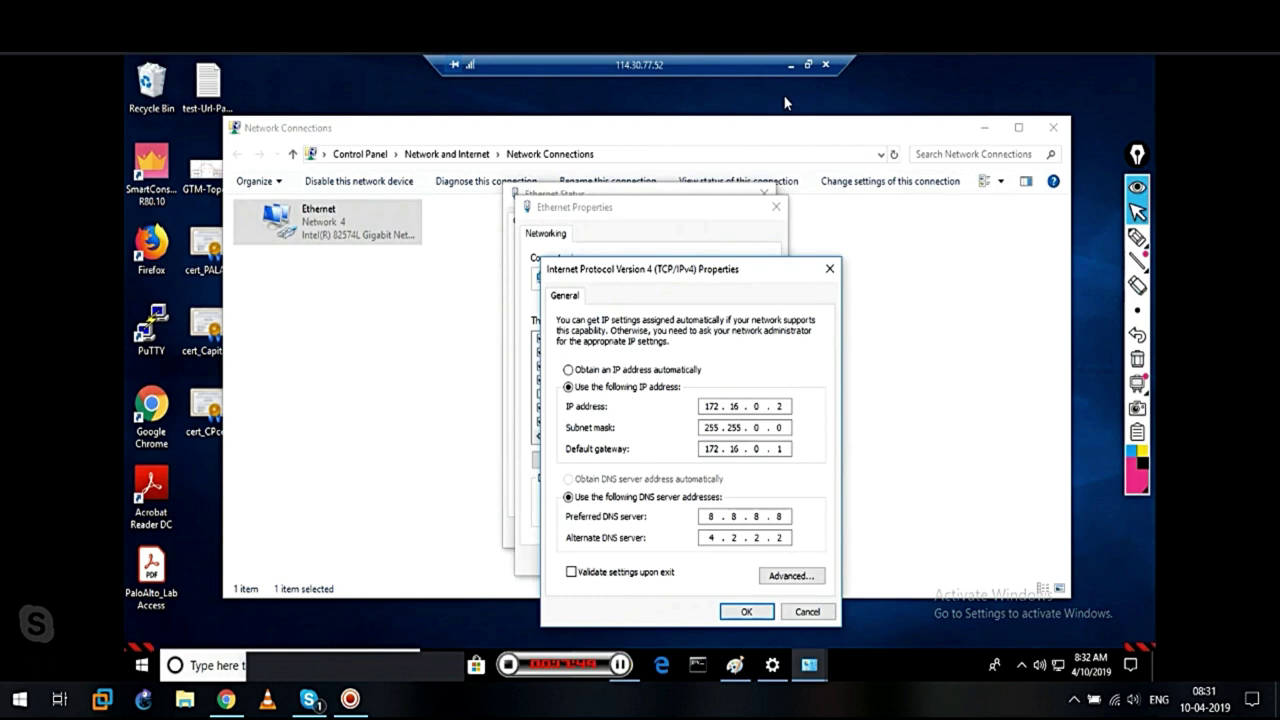
Cancel out of the network dialogs, close Settings, and minimise the remote session
click(812, 613)
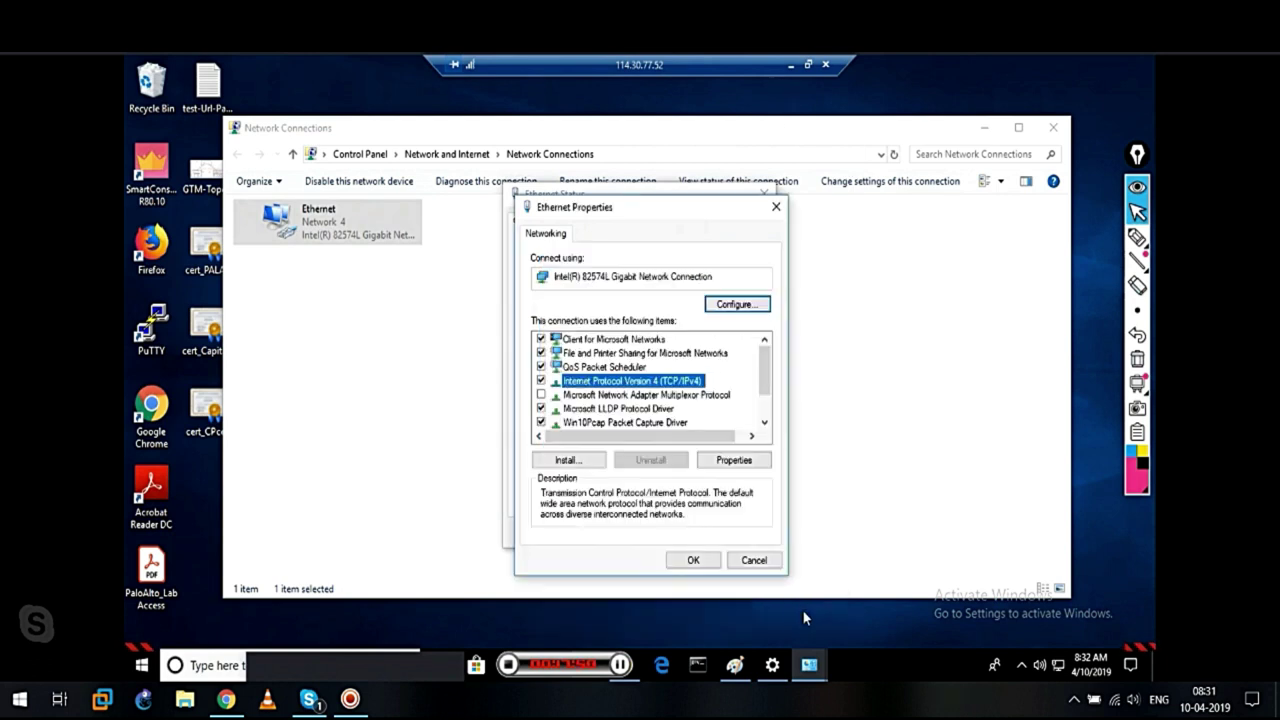
click(752, 562)
click(741, 533)
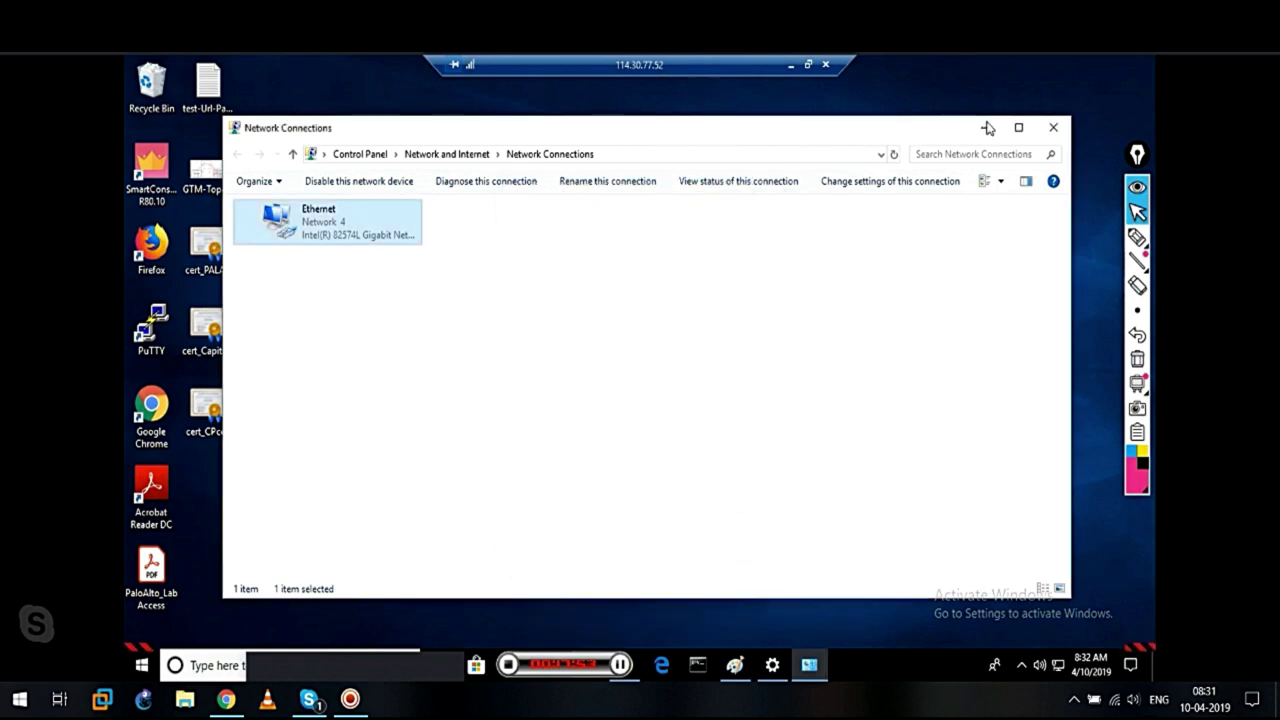
click(1053, 127)
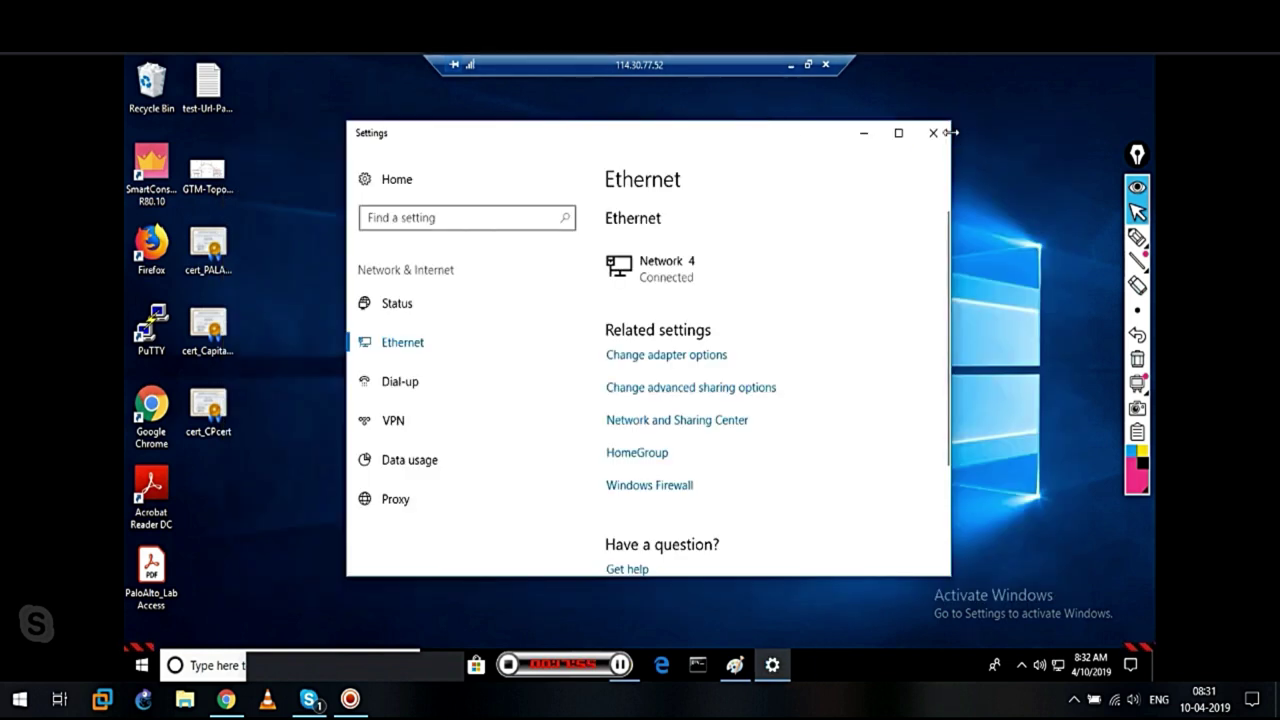
click(864, 132)
click(790, 65)
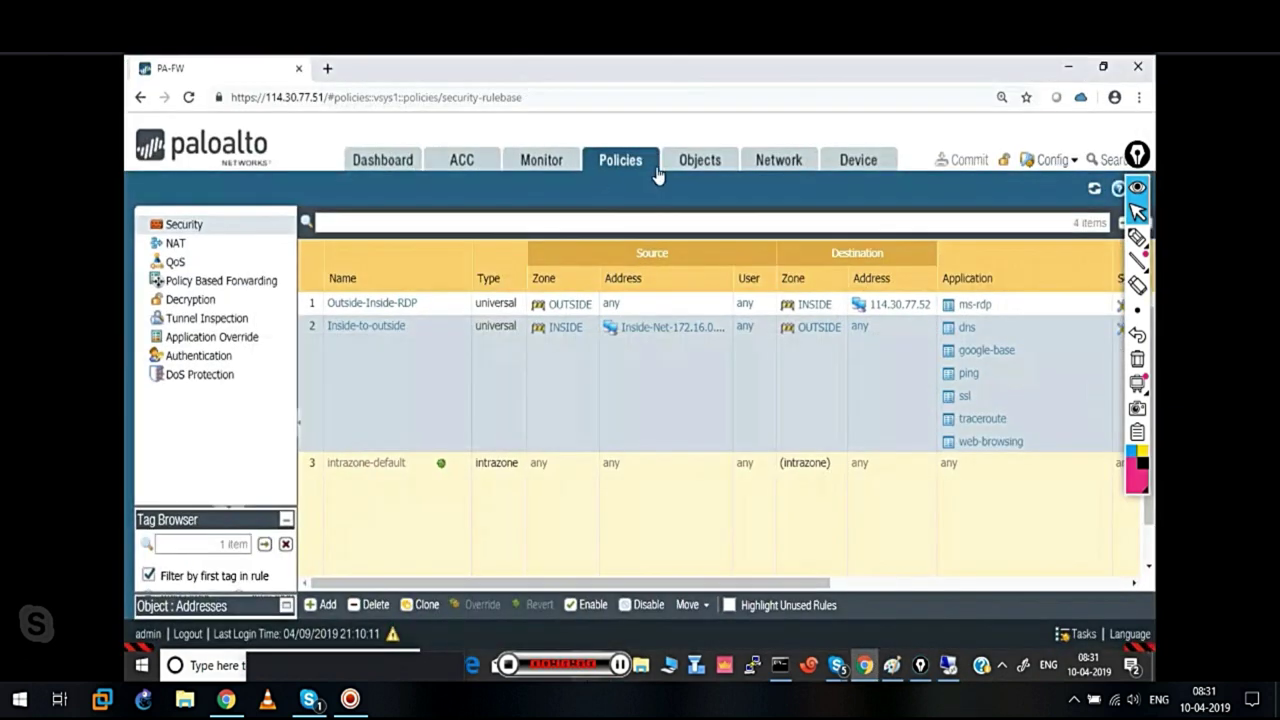
Open the detailed Monitor > Traffic log of the 117.239.7.248 ms-rdp session
click(546, 166)
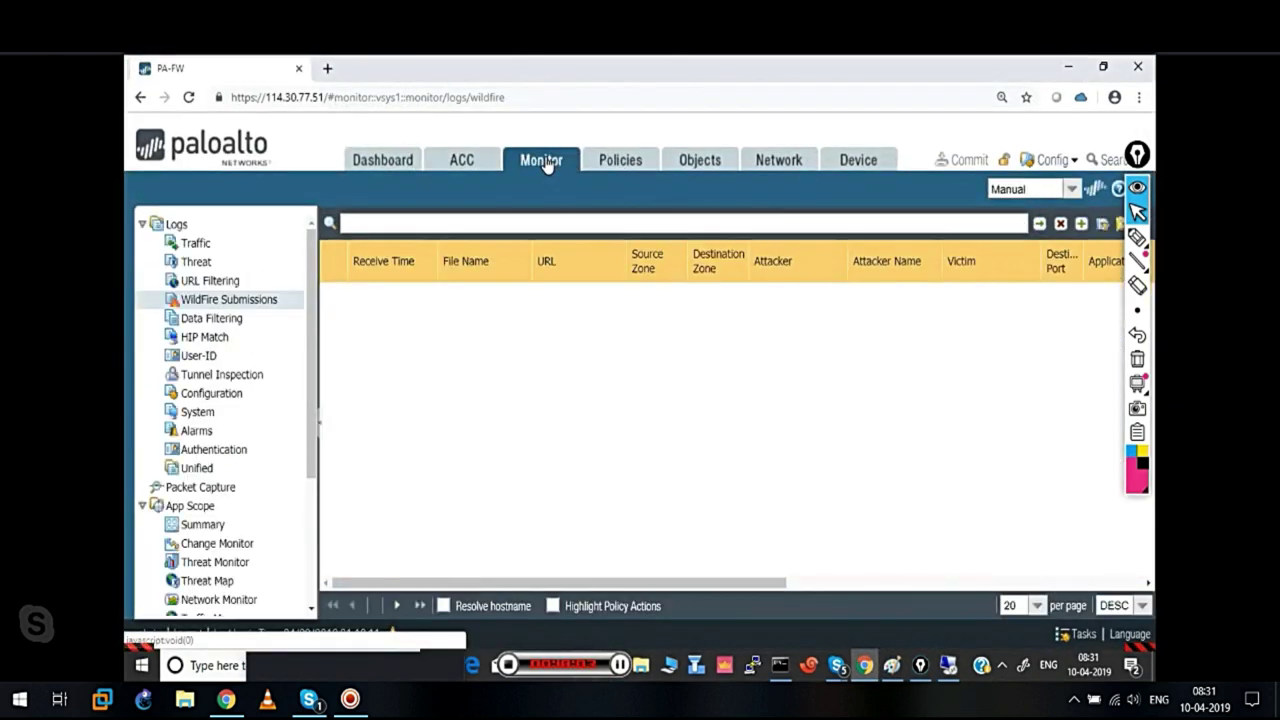
click(188, 246)
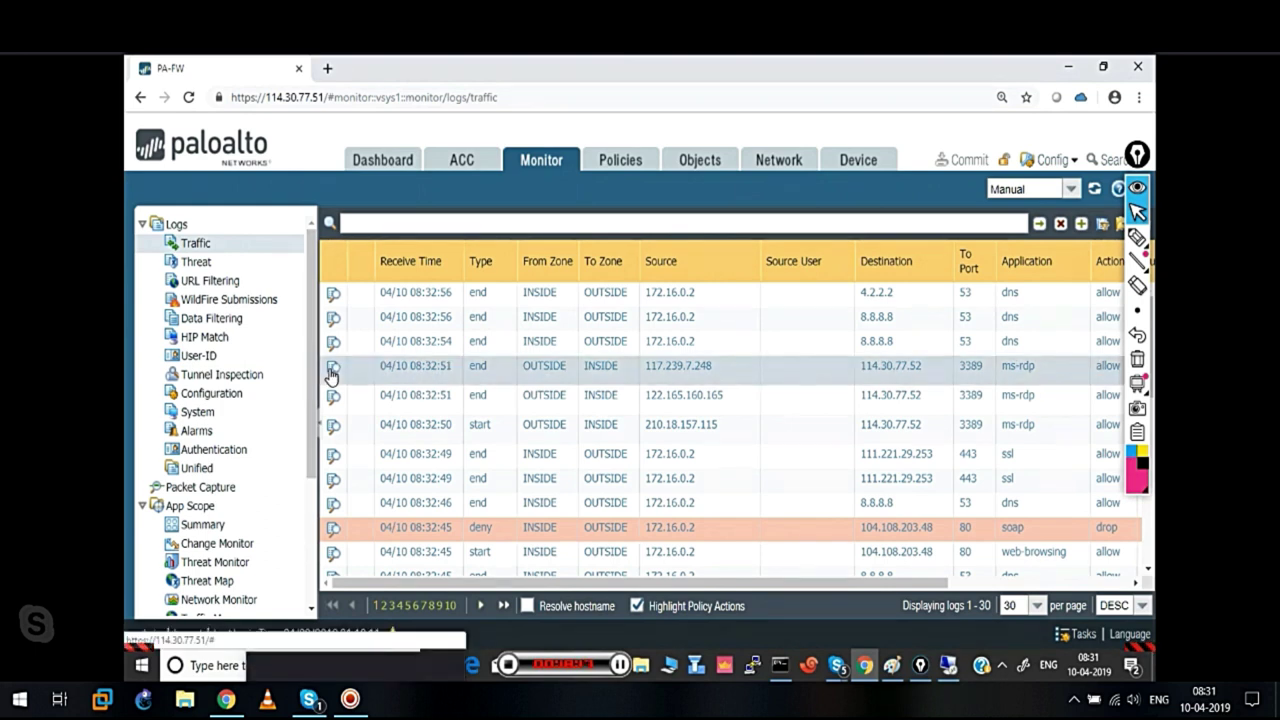
click(332, 375)
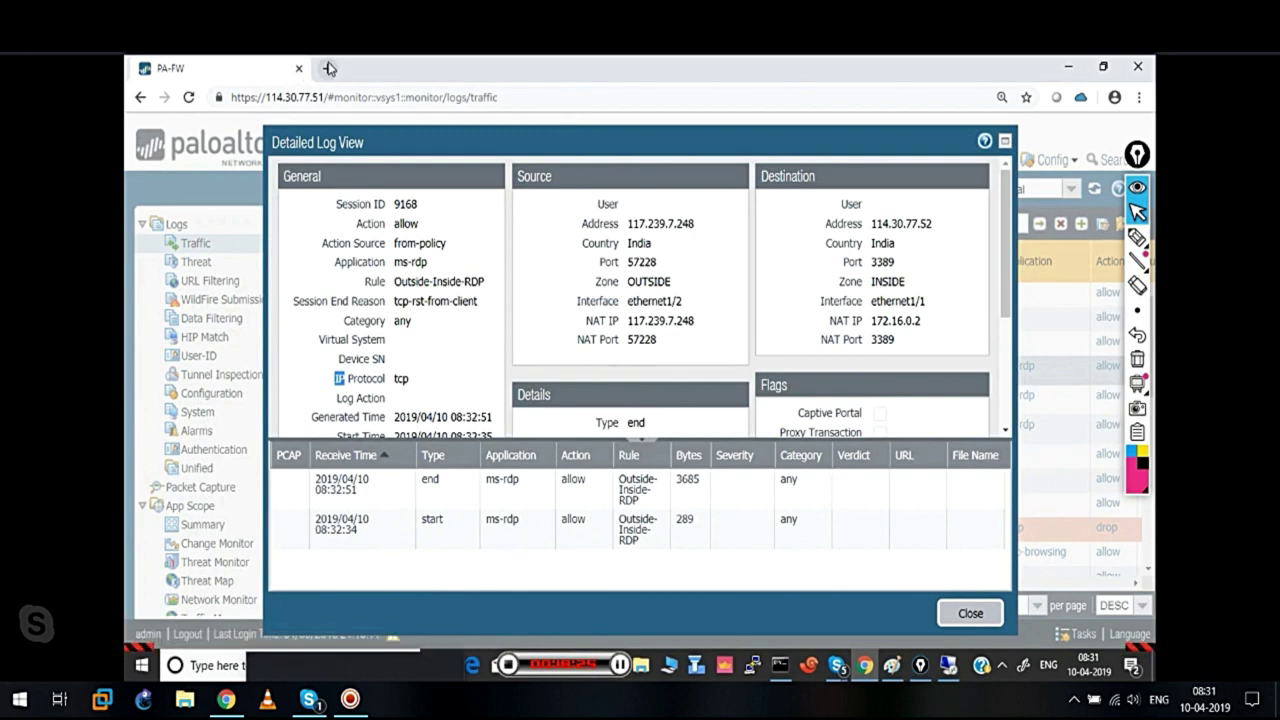
key(ctrl+t)
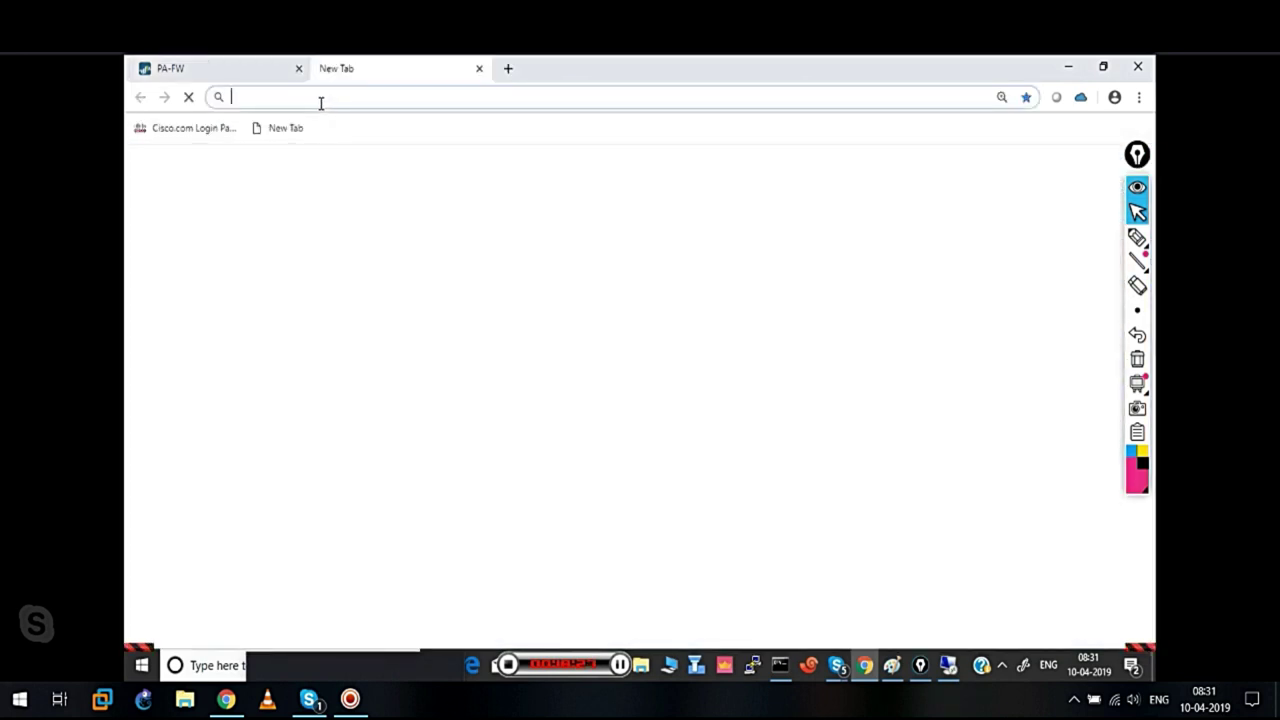
text(google.com)
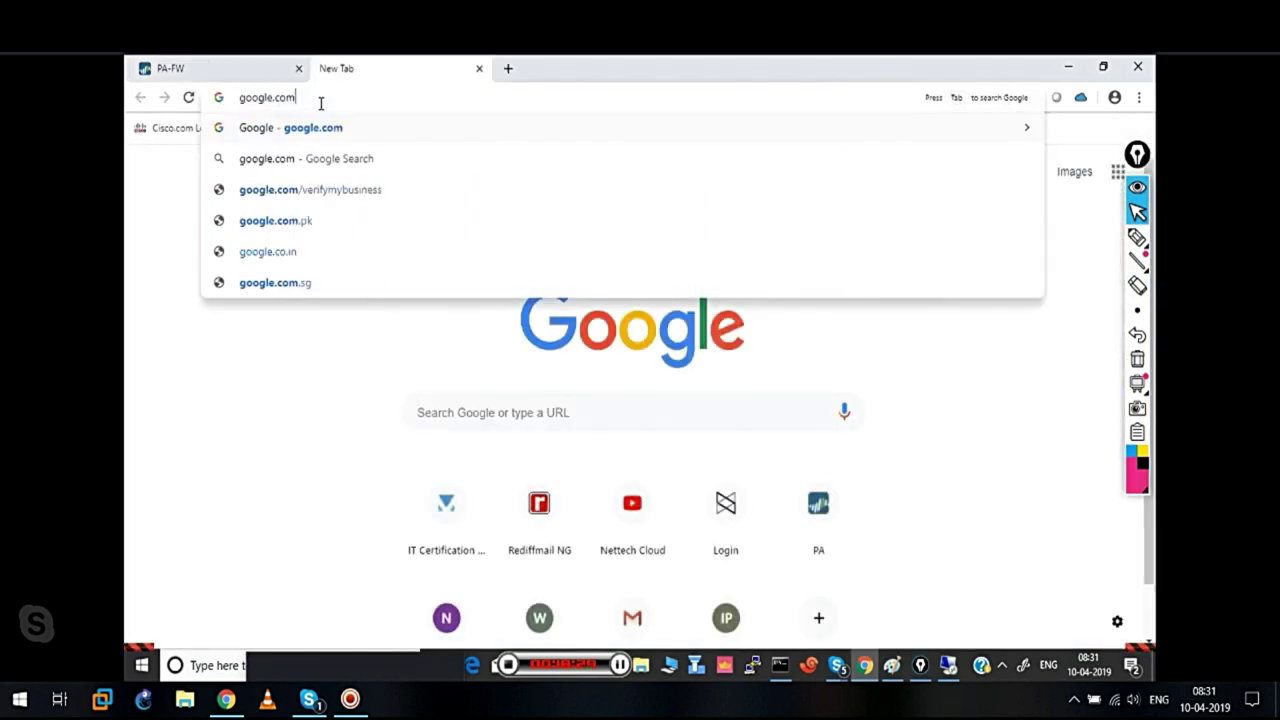
key(Return)
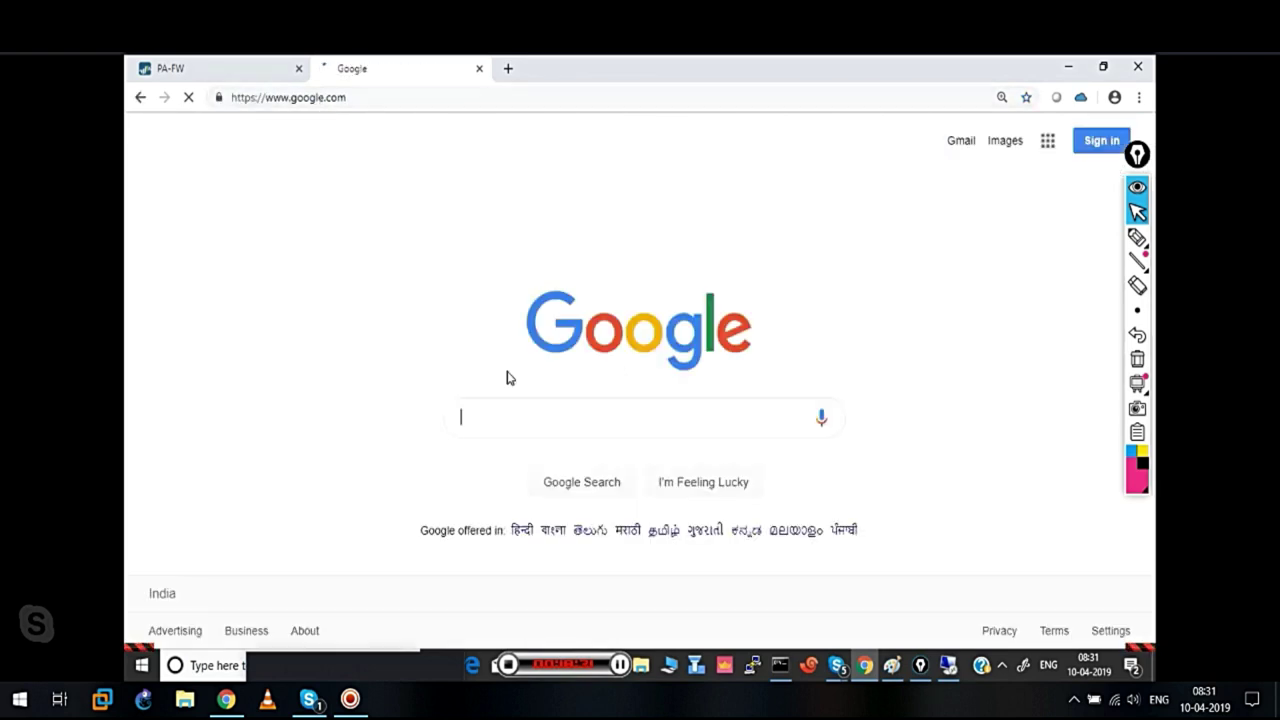
text(what )
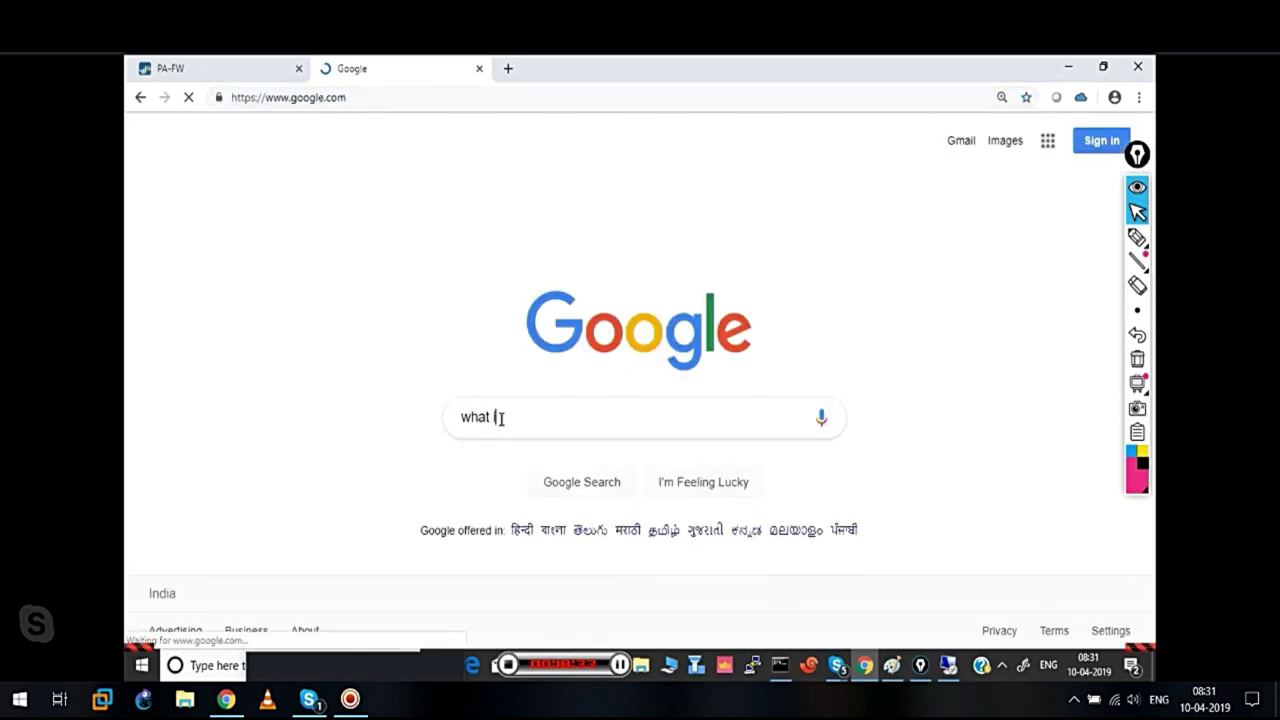
text(is my ip)
key(Return)
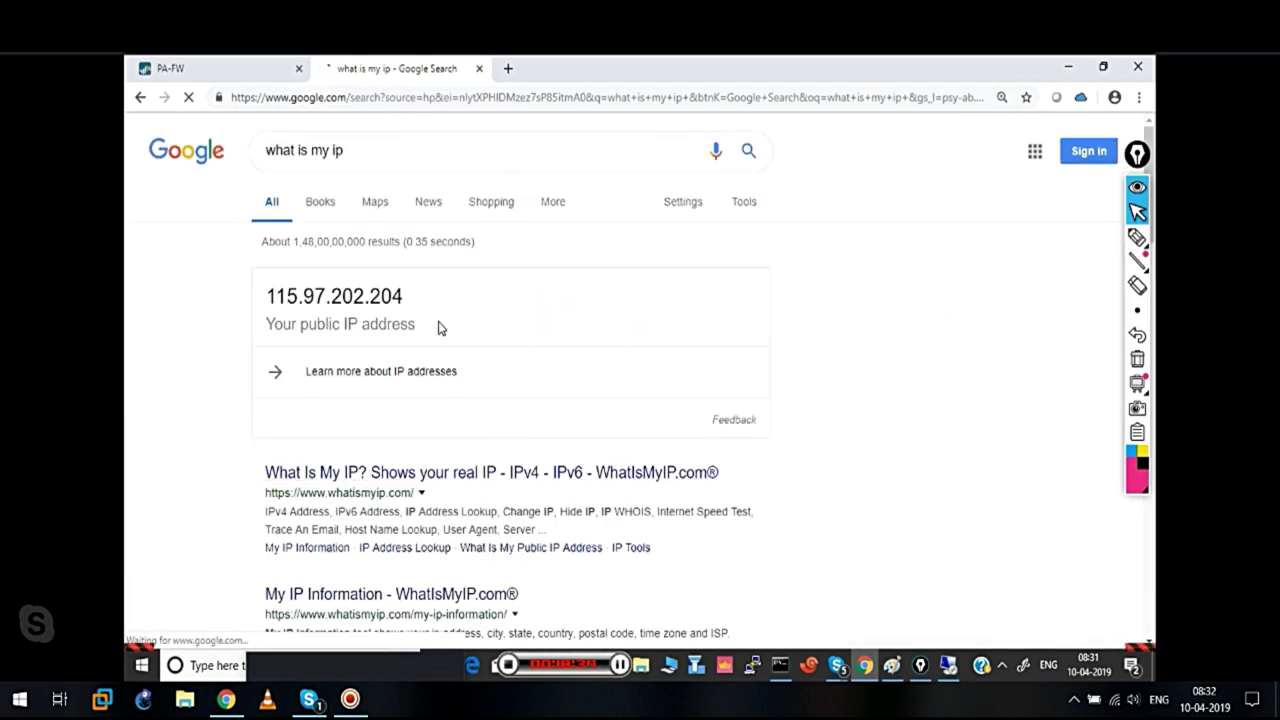
drag(406, 302, 268, 298)
Compare it with the logged source address 117.239.7.248, then close the detailed log view
click(231, 72)
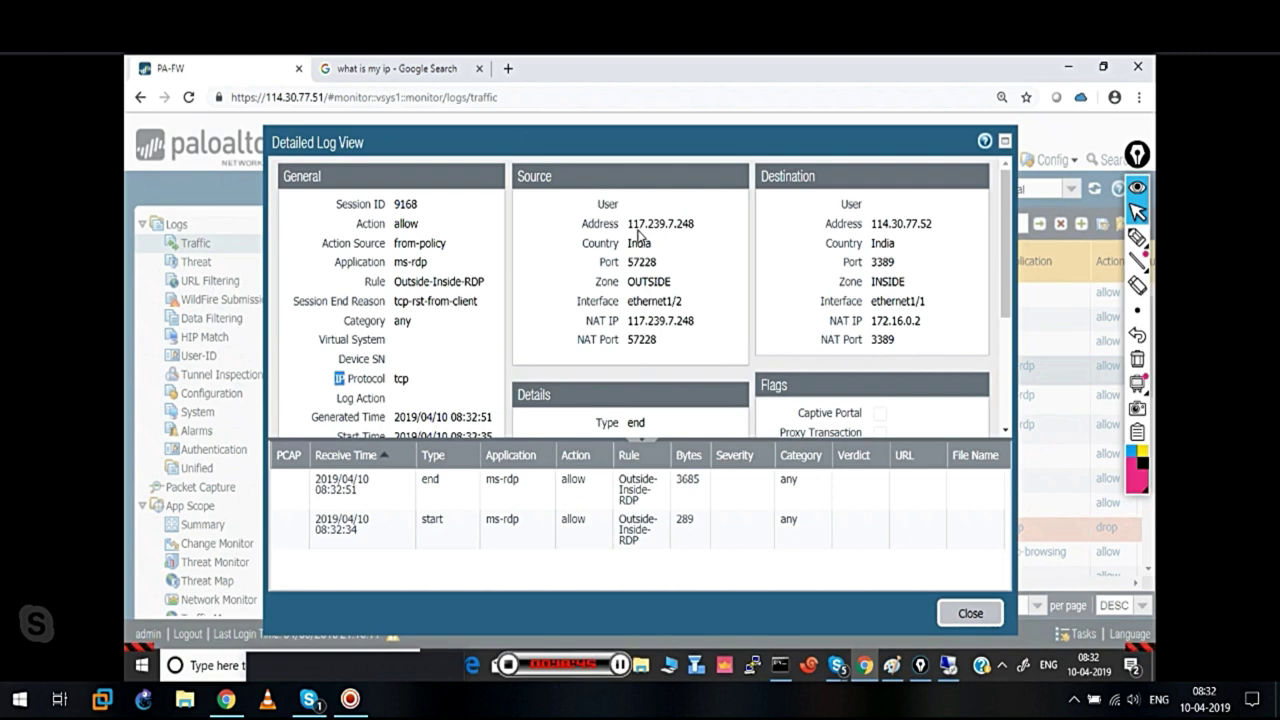
drag(633, 232, 701, 233)
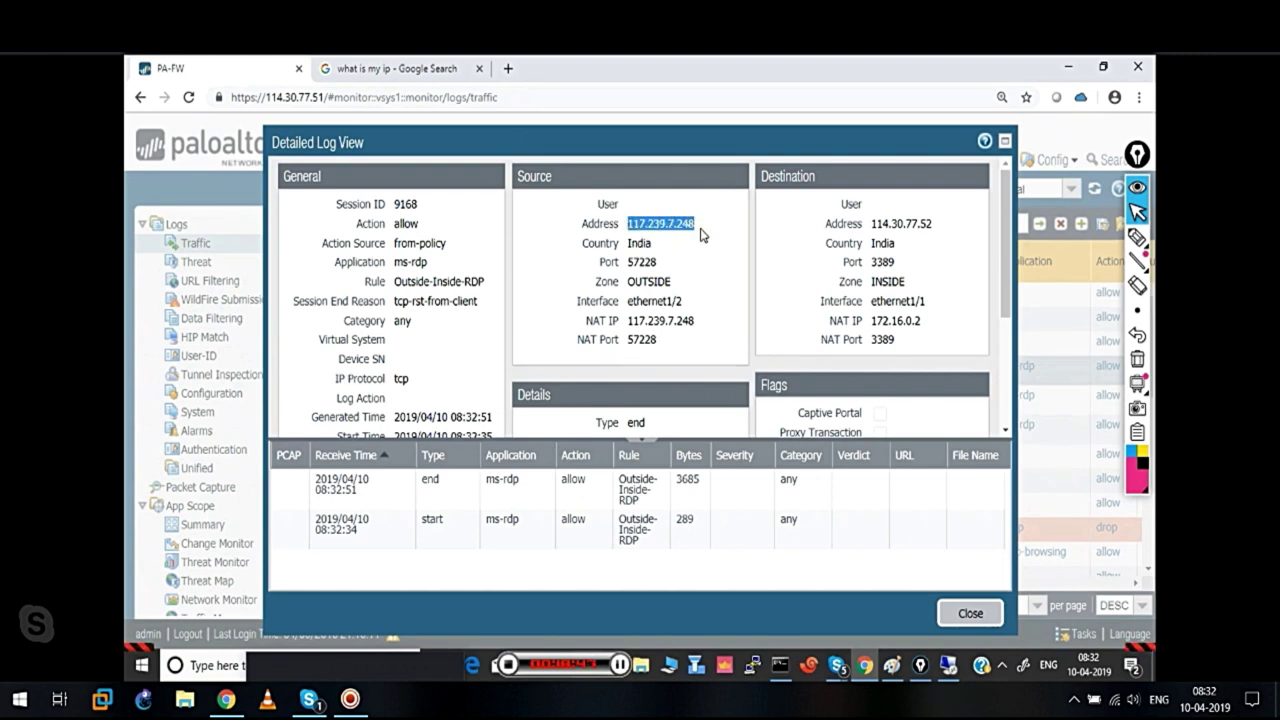
click(398, 74)
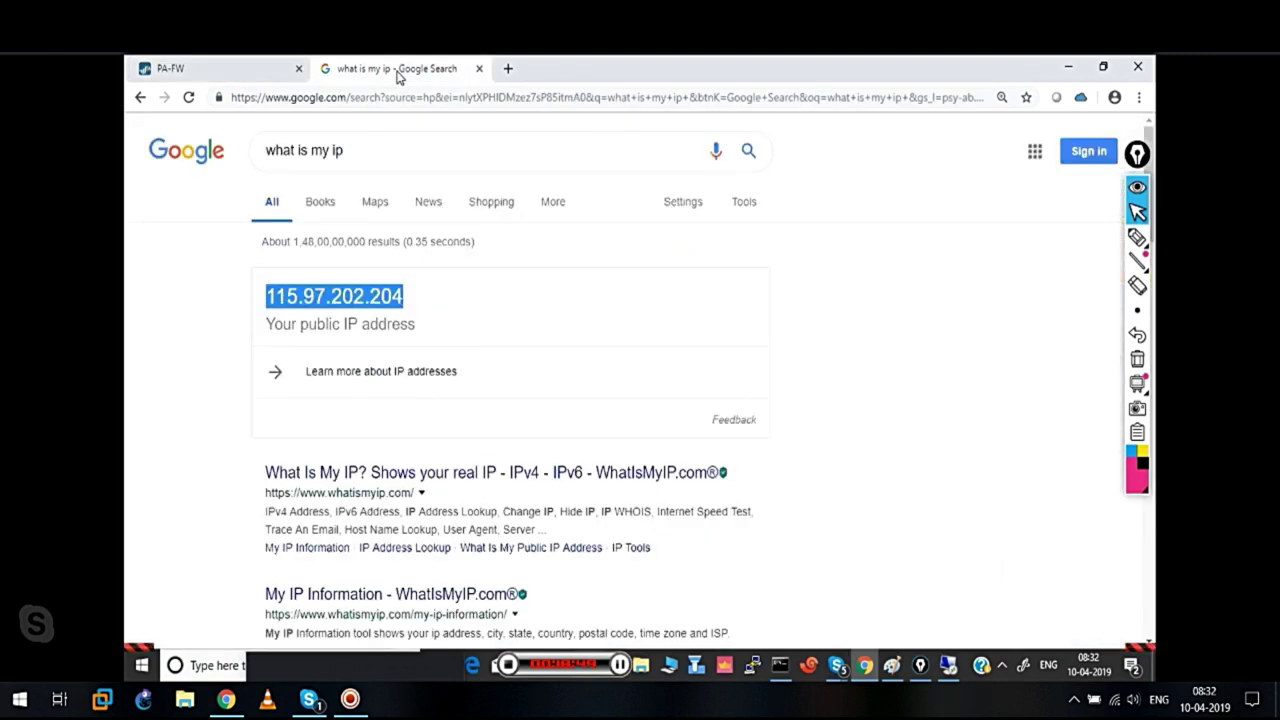
click(197, 70)
click(955, 615)
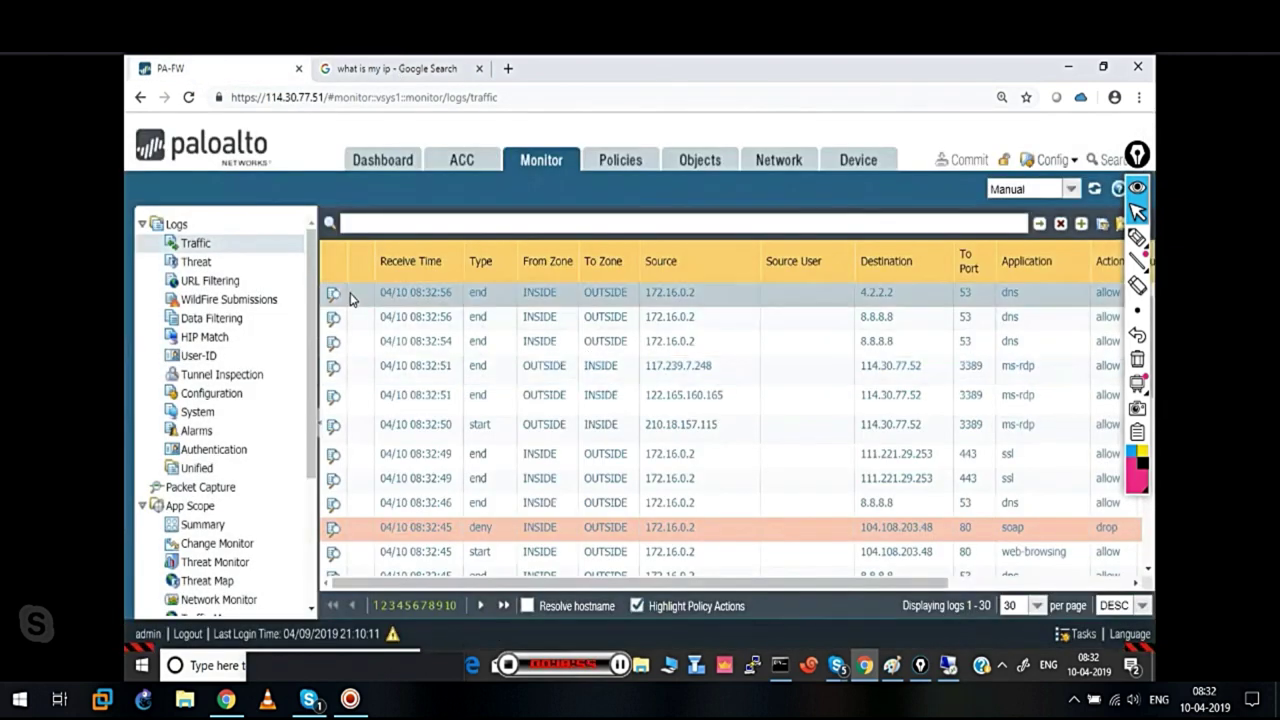
Build a source filter, replace 172.16.0.2 with the copied 115.97.202.204, and apply it
click(669, 297)
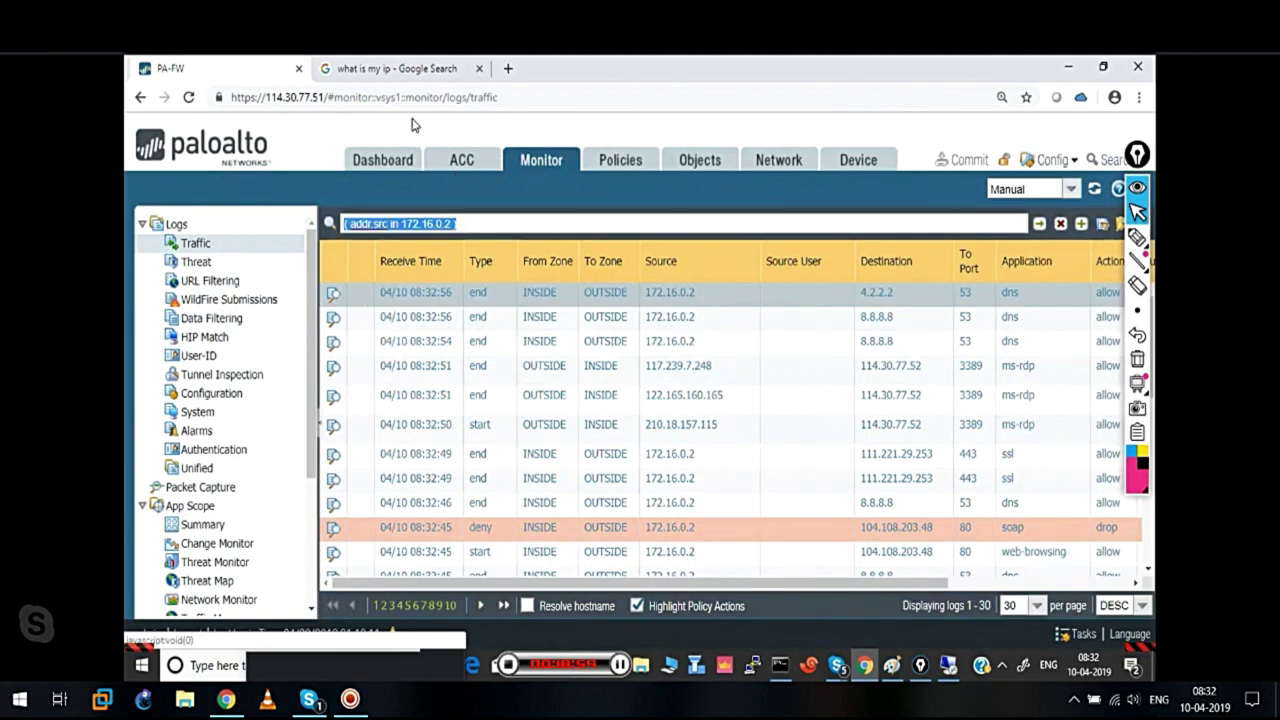
click(393, 68)
right_click(378, 292)
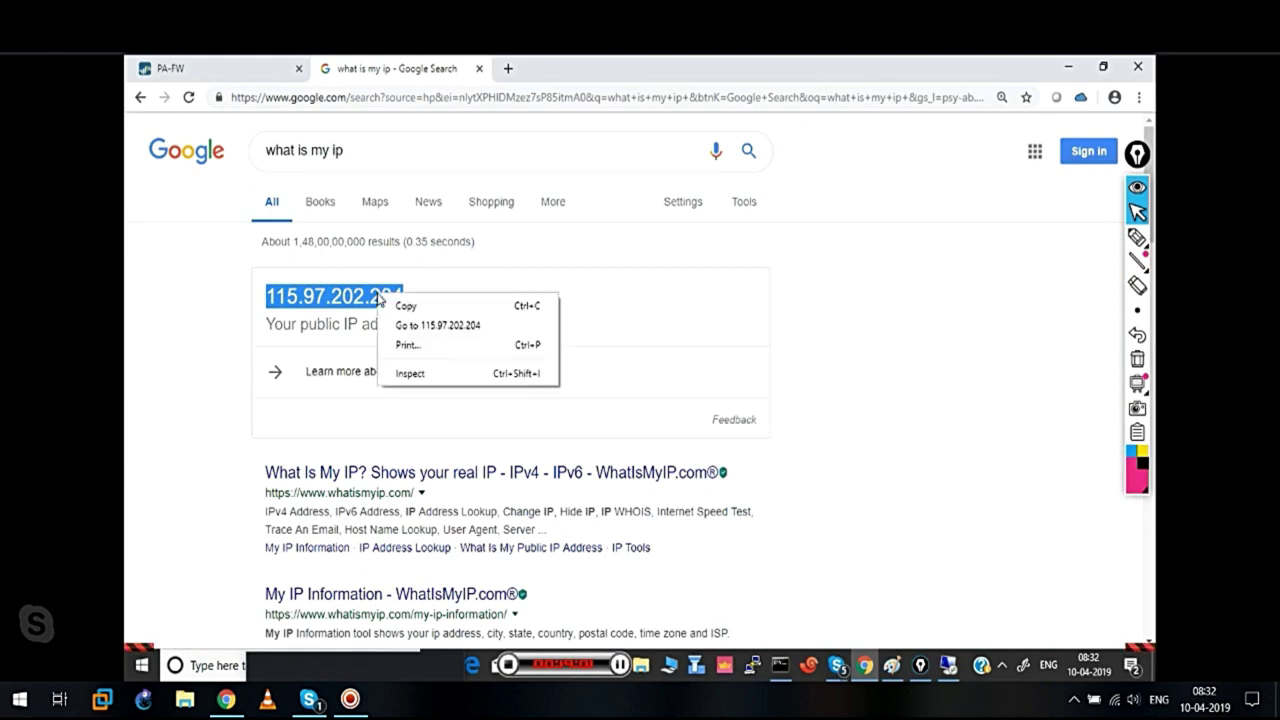
click(398, 302)
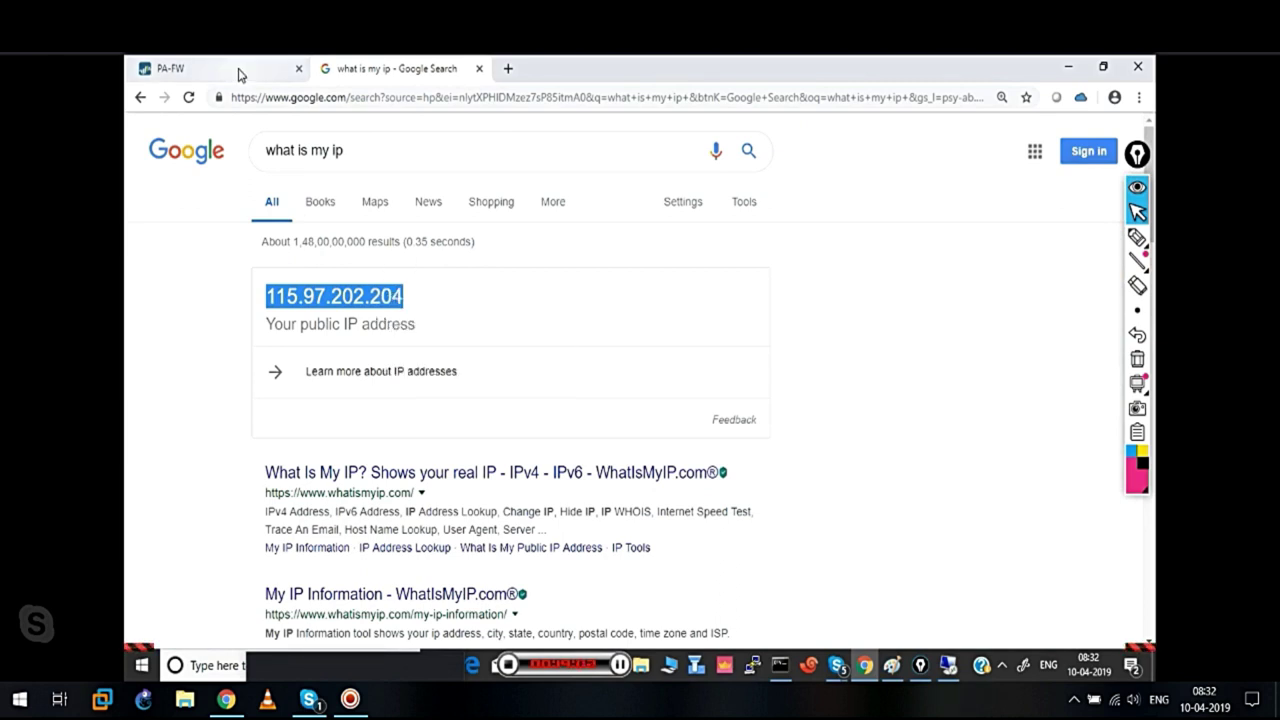
click(238, 74)
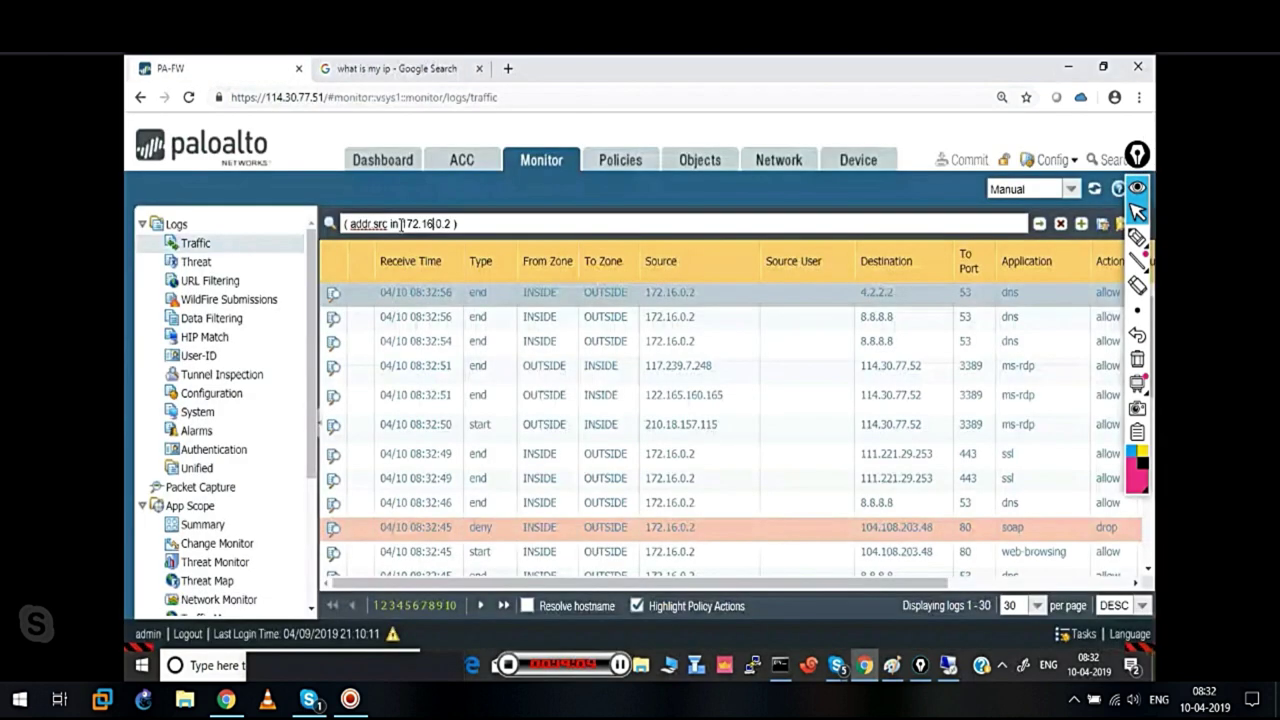
drag(405, 224, 451, 223)
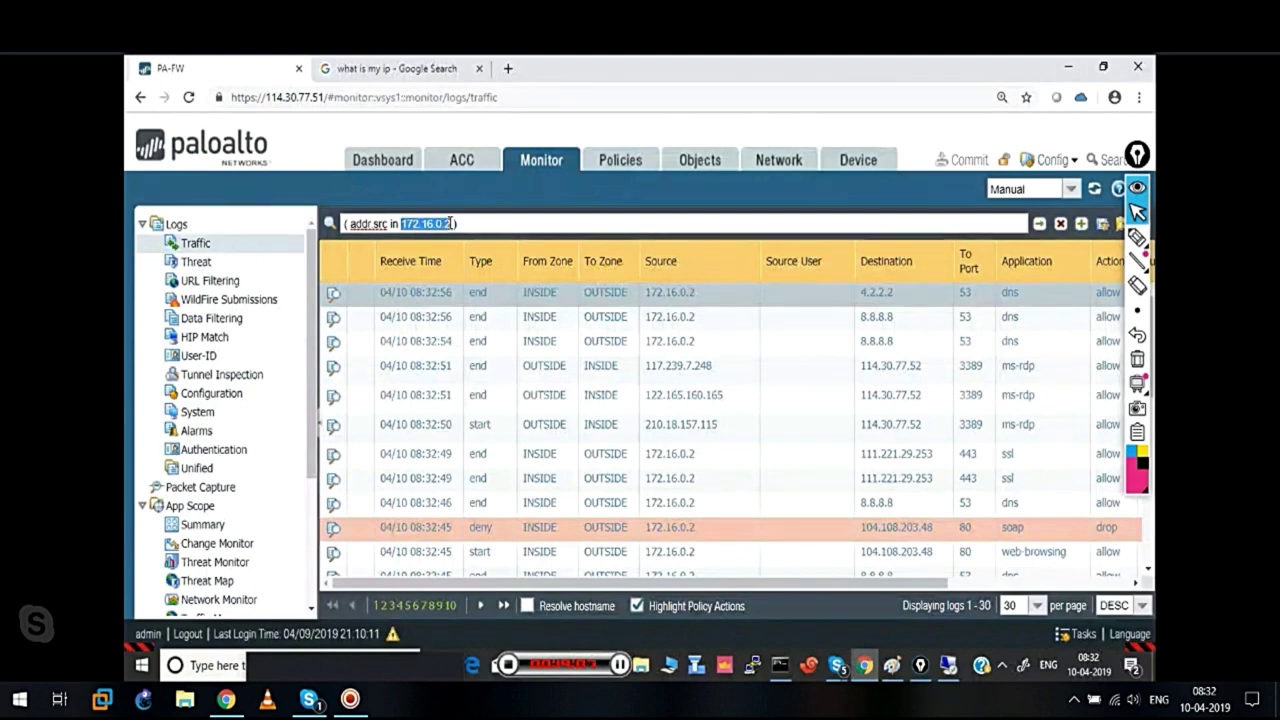
key(ctrl+v)
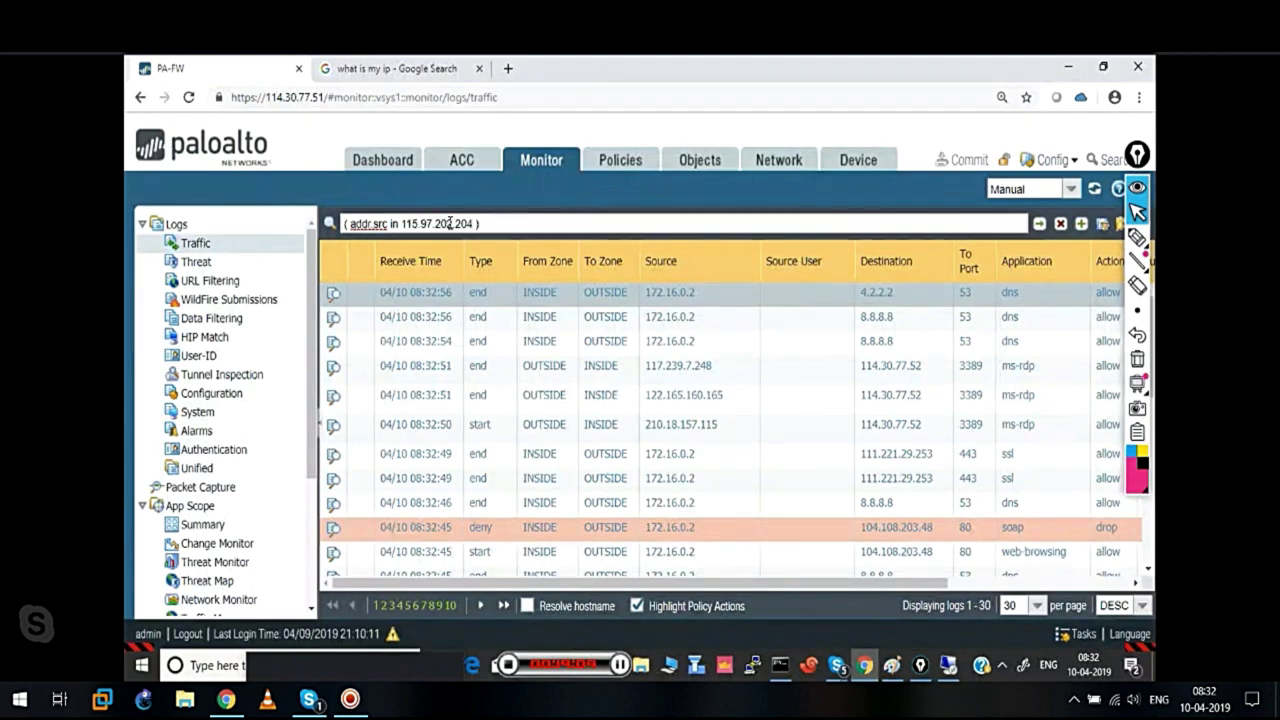
click(1040, 226)
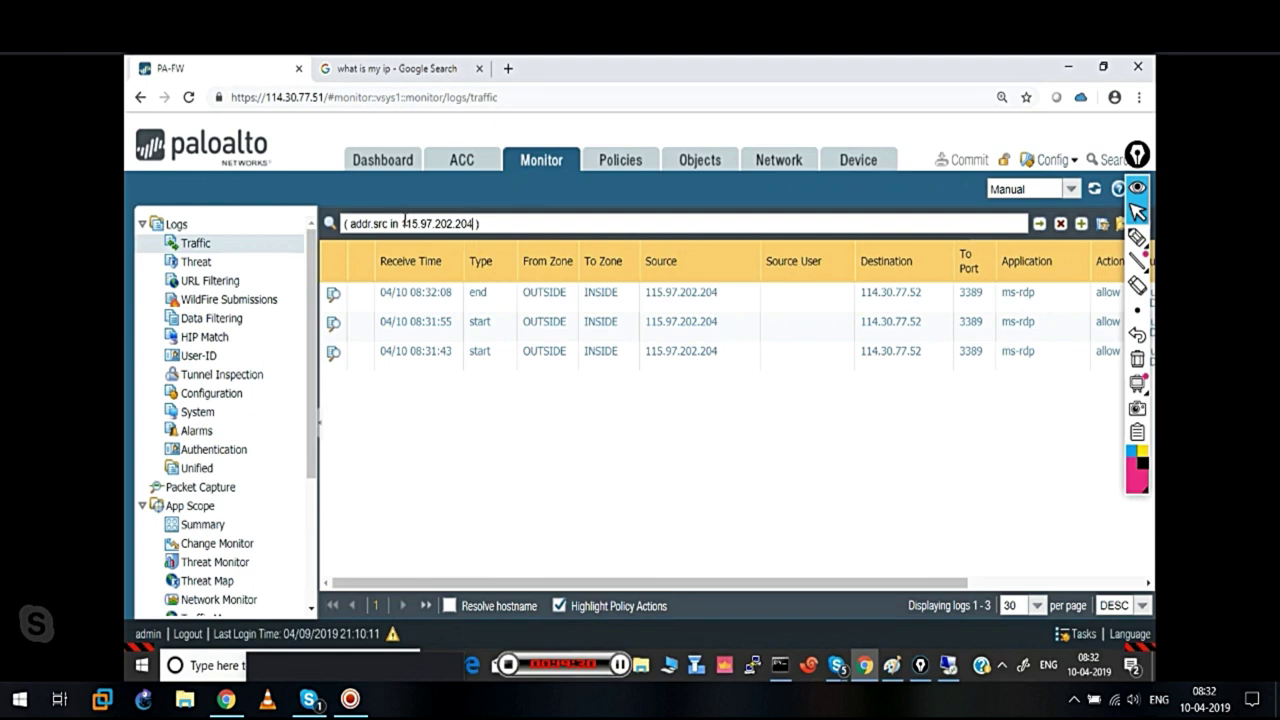
Annotate the three filtered ms-rdp sessions to 114.30.77.52 on screen
click(1137, 237)
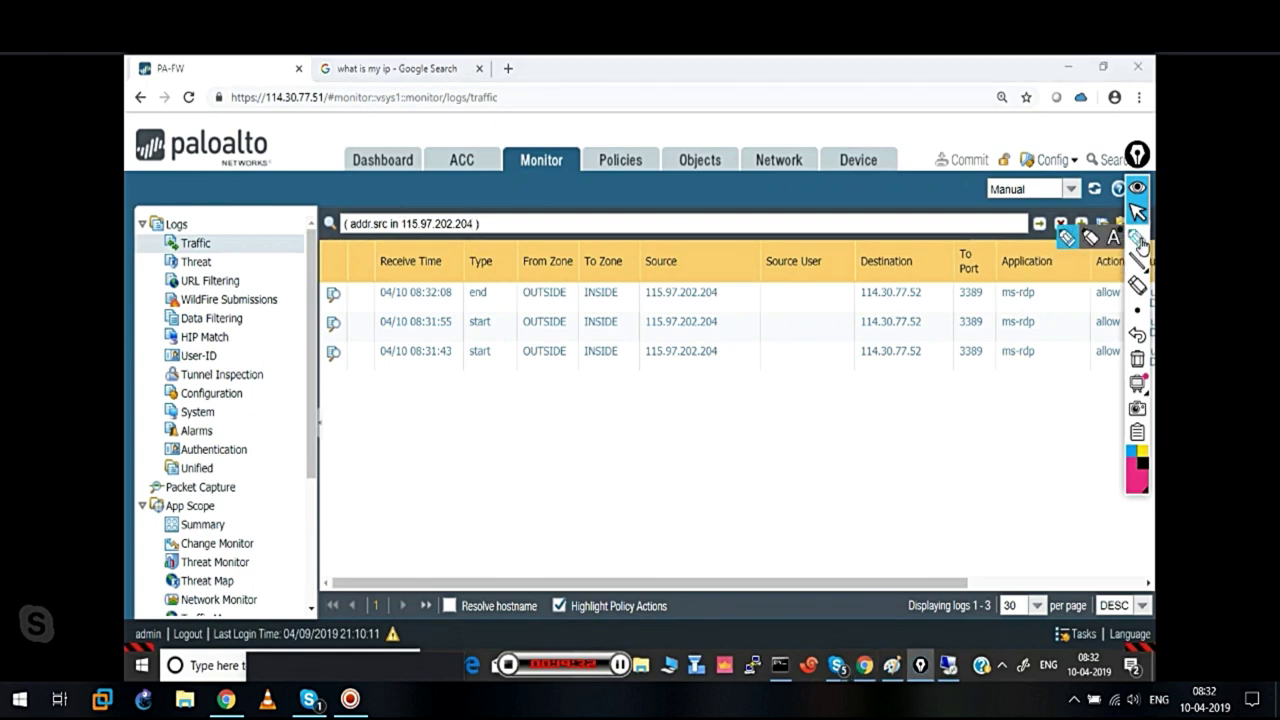
click(1069, 245)
mouse_move(1045, 210)
mouse_down()
mouse_move(1015, 250)
mouse_move(1055, 240)
mouse_up()
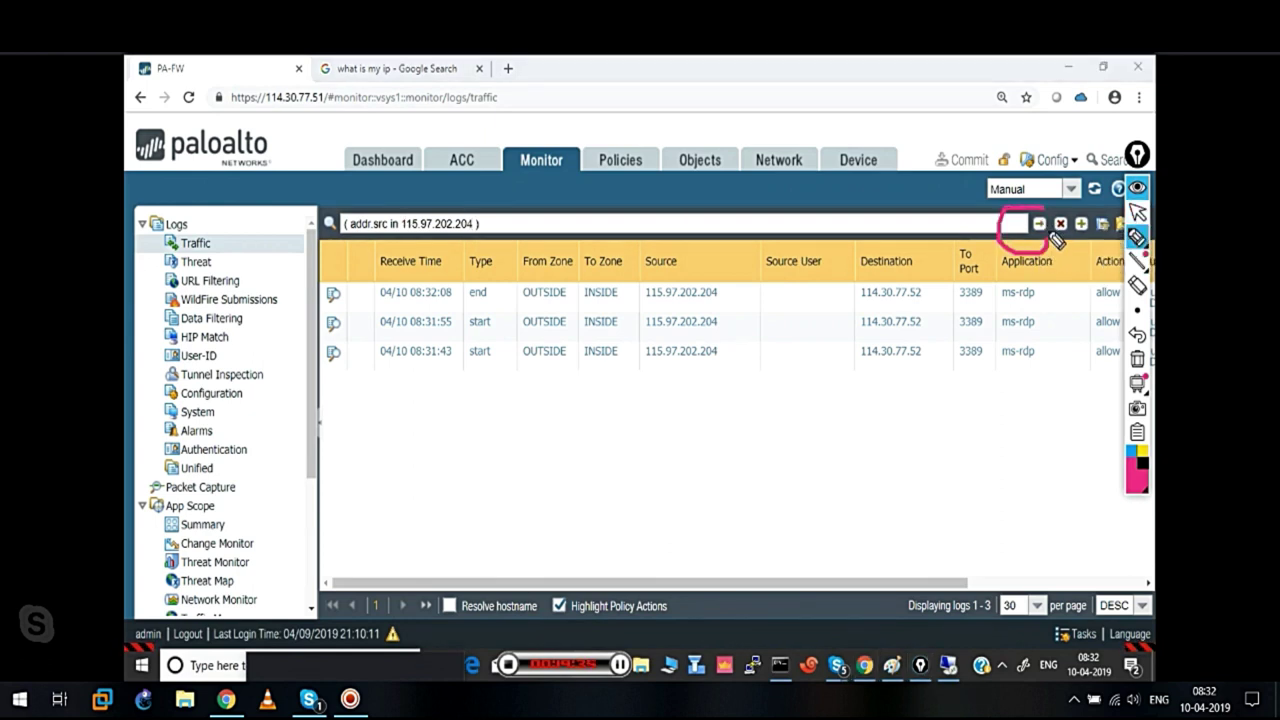
drag(1005, 320, 1028, 242)
drag(1018, 260, 1066, 250)
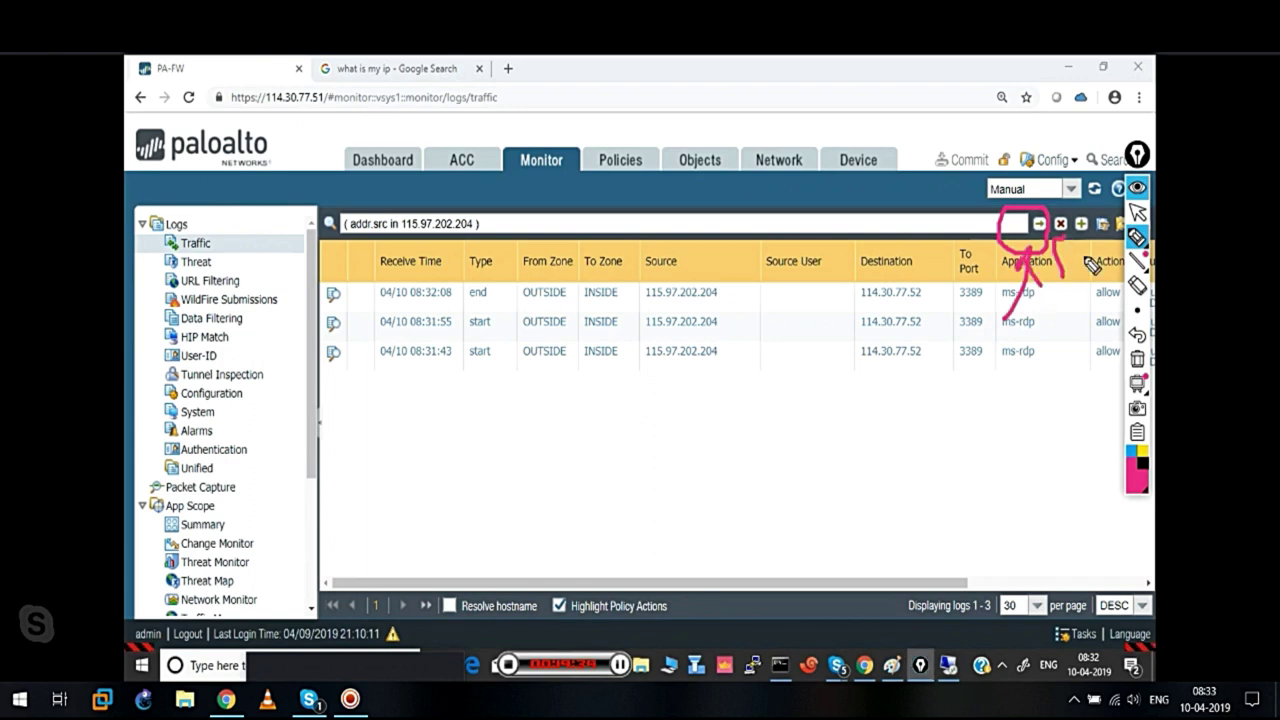
click(1137, 237)
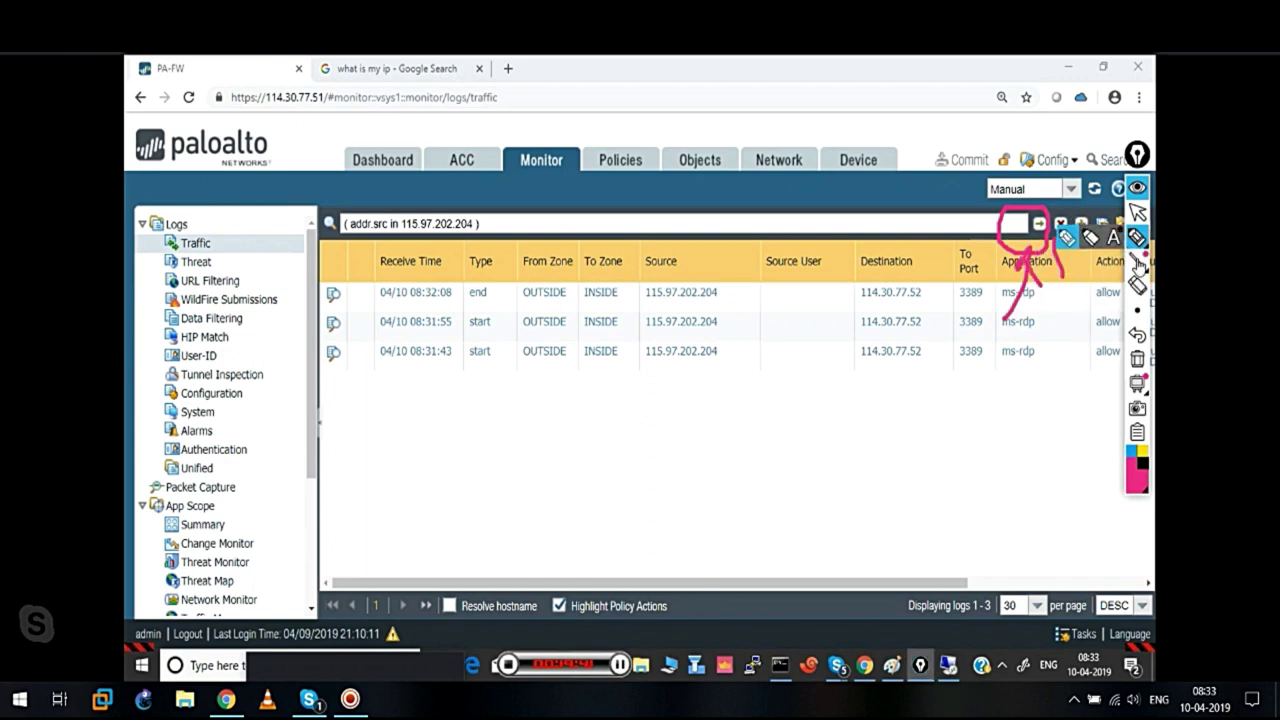
click(1137, 362)
click(1137, 212)
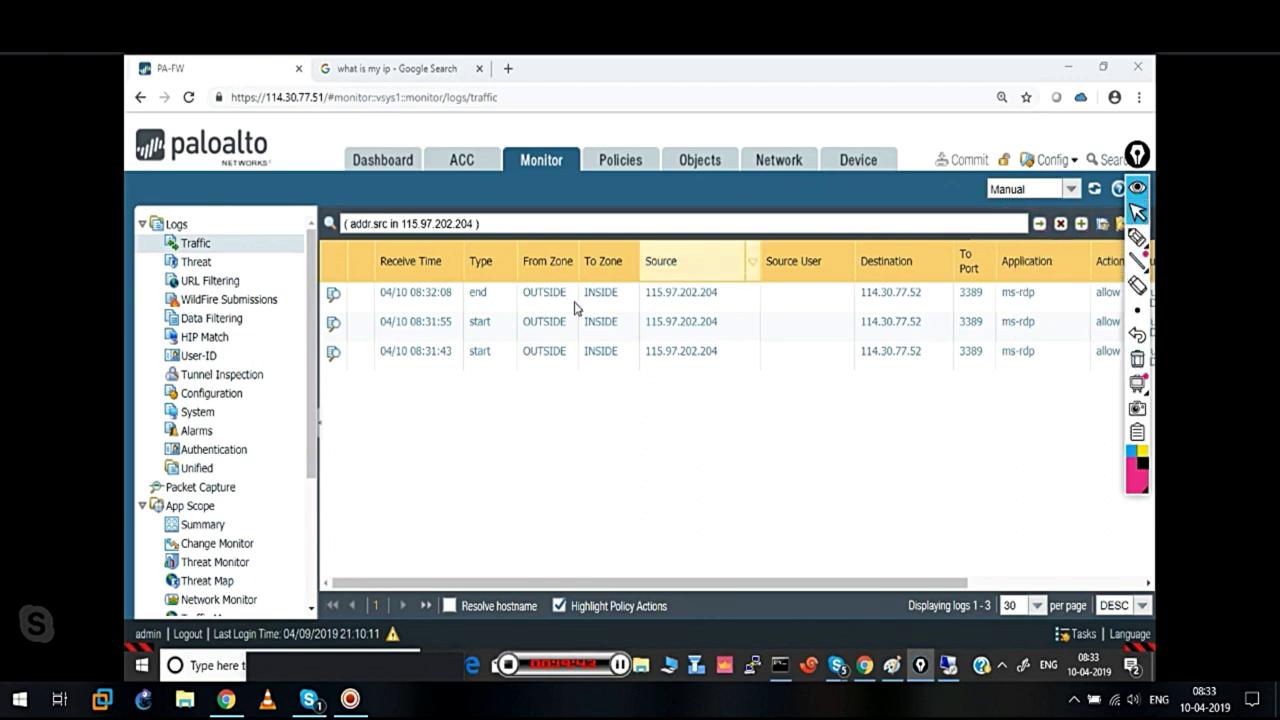
click(336, 304)
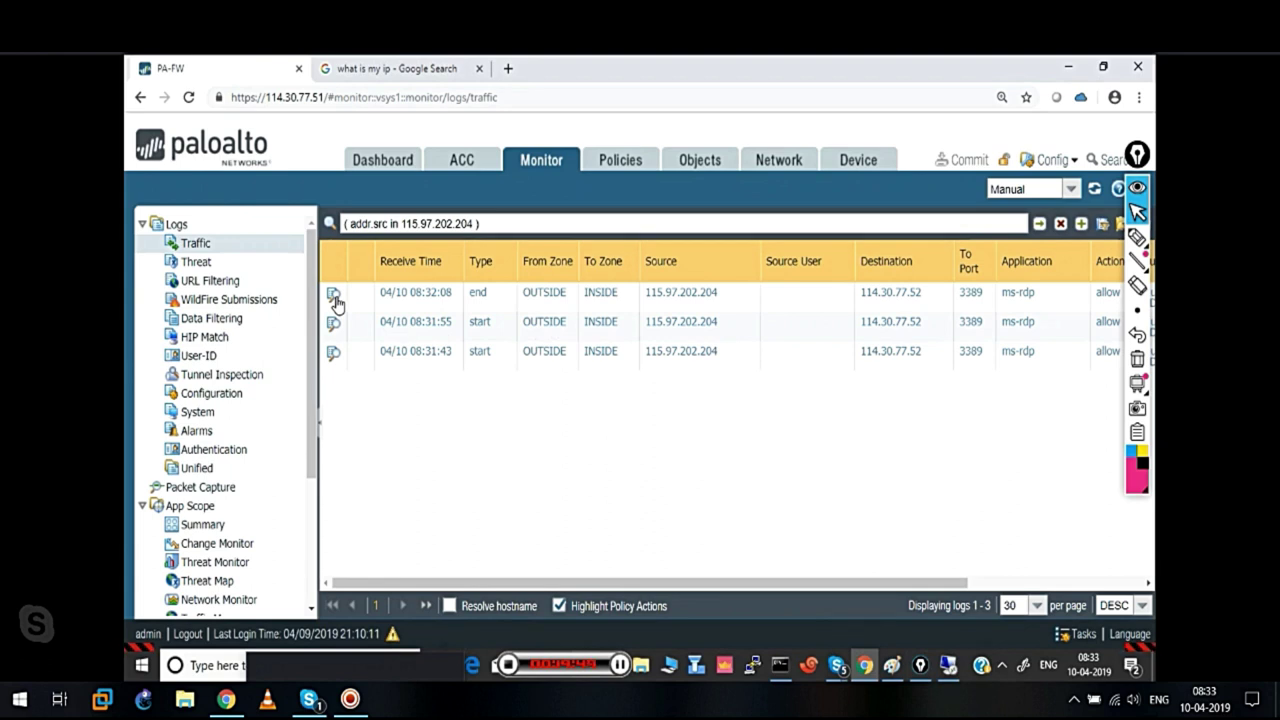
double_click(336, 304)
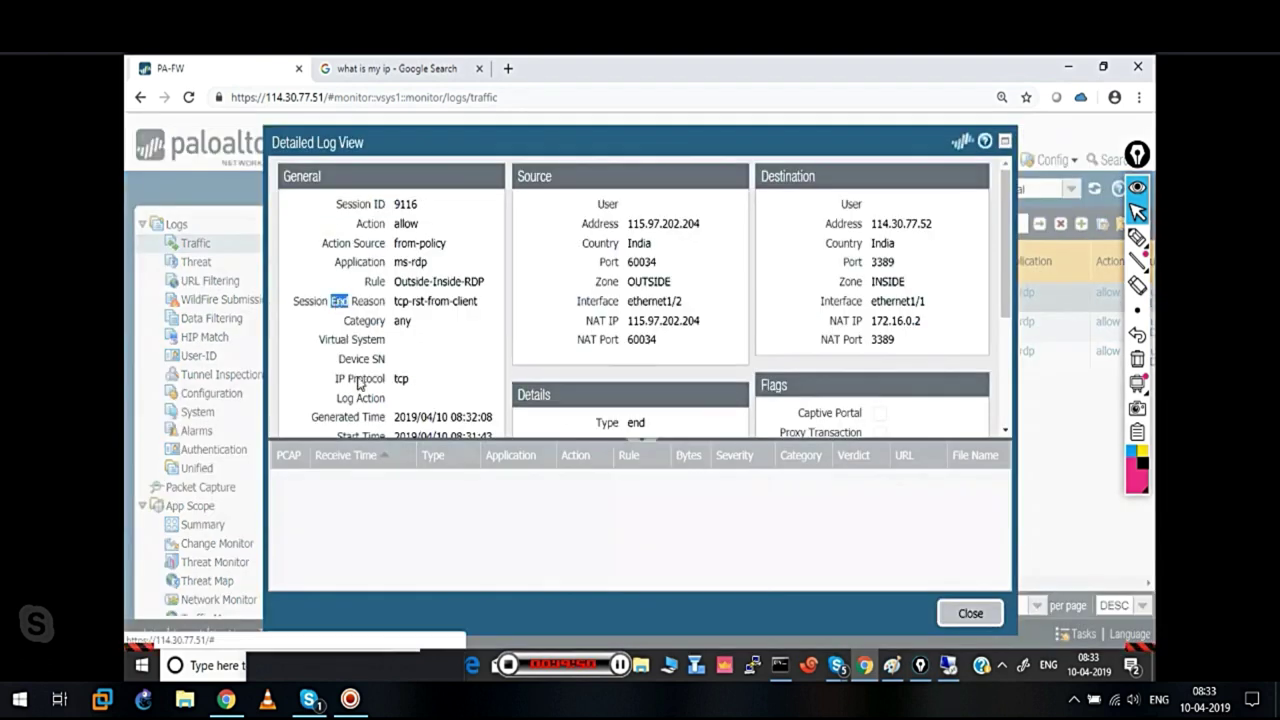
click(1137, 237)
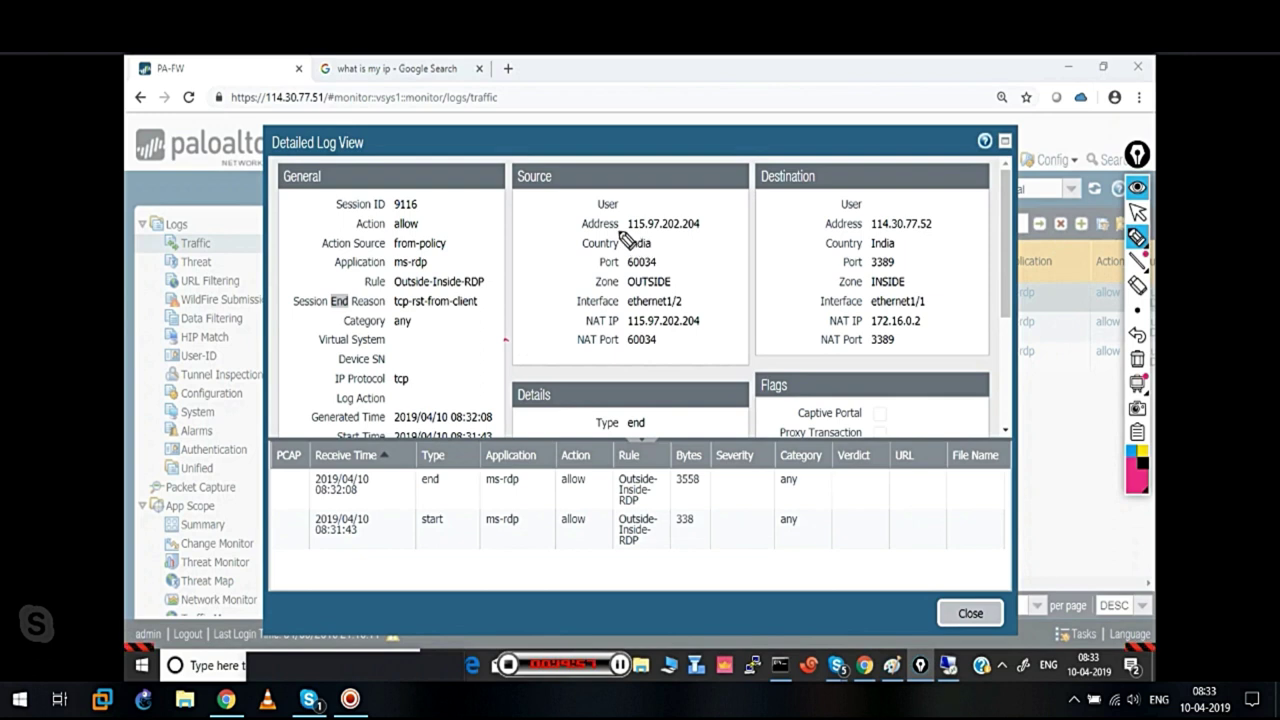
mouse_move(600, 226)
mouse_down()
mouse_move(582, 254)
mouse_move(625, 262)
mouse_move(640, 229)
mouse_up()
mouse_move(858, 236)
mouse_down()
mouse_move(823, 240)
mouse_move(893, 247)
mouse_move(858, 235)
mouse_up()
drag(943, 213, 972, 206)
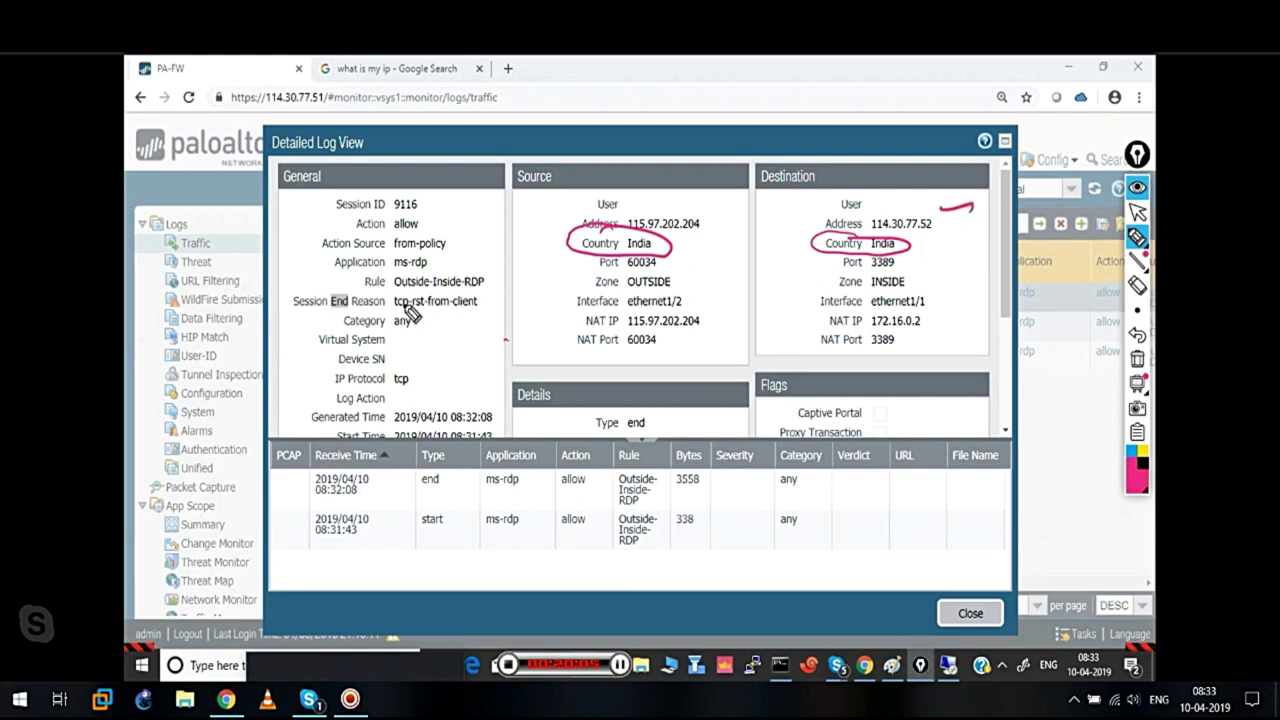
mouse_move(389, 270)
mouse_down()
mouse_move(395, 300)
mouse_move(465, 302)
mouse_move(499, 283)
mouse_move(400, 280)
mouse_up()
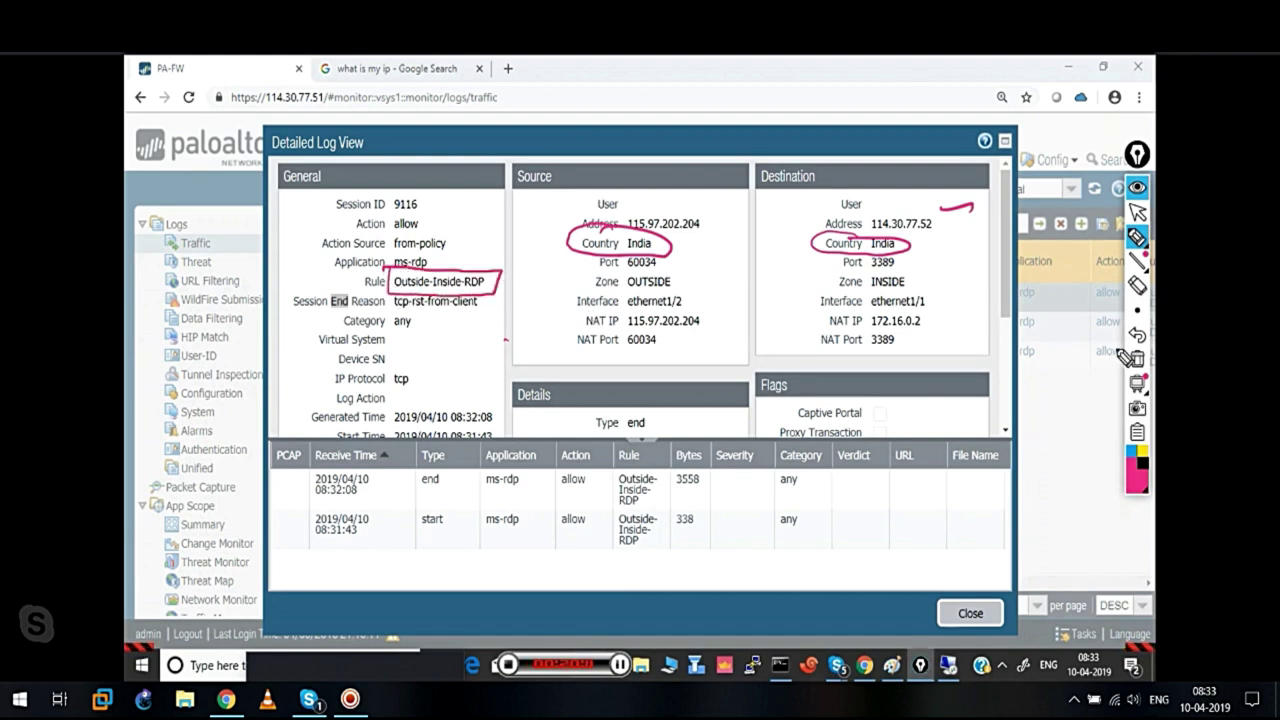
click(1138, 362)
click(1138, 212)
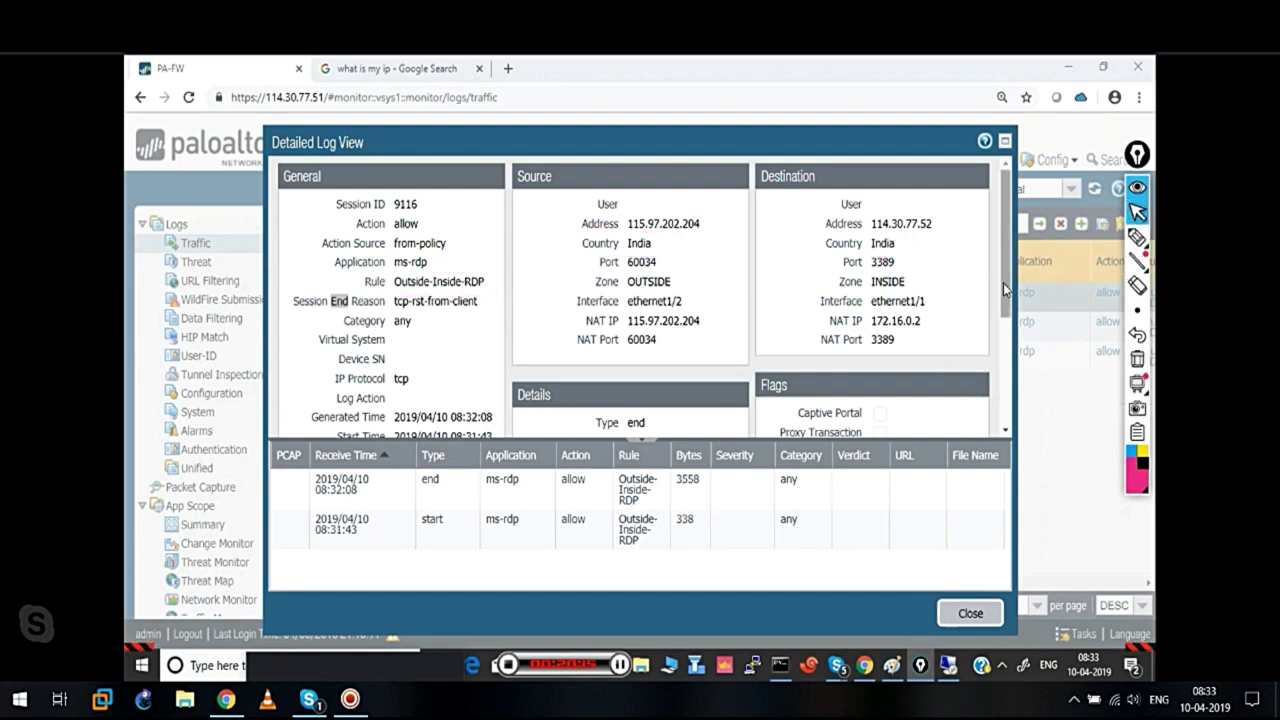
click(1006, 240)
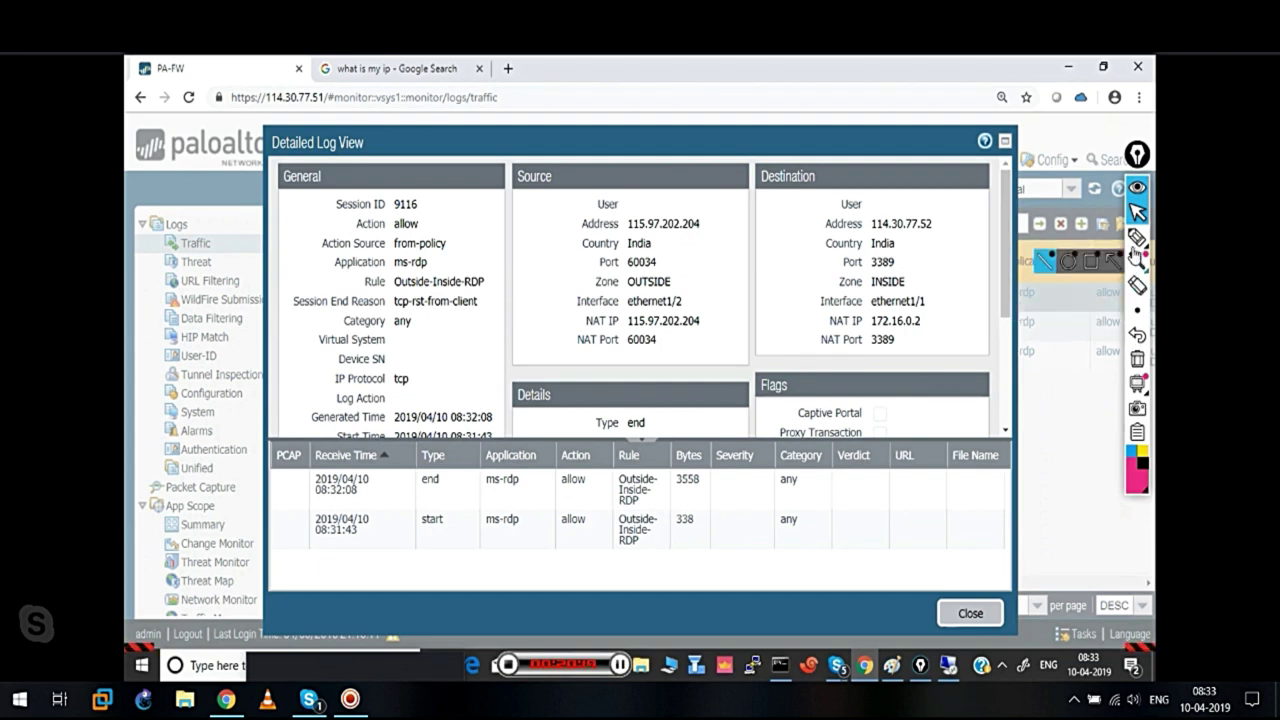
Annotate the translation of 114.30.77.52 to 172.16.0.2 on port 3389
click(1137, 237)
drag(755, 219, 940, 237)
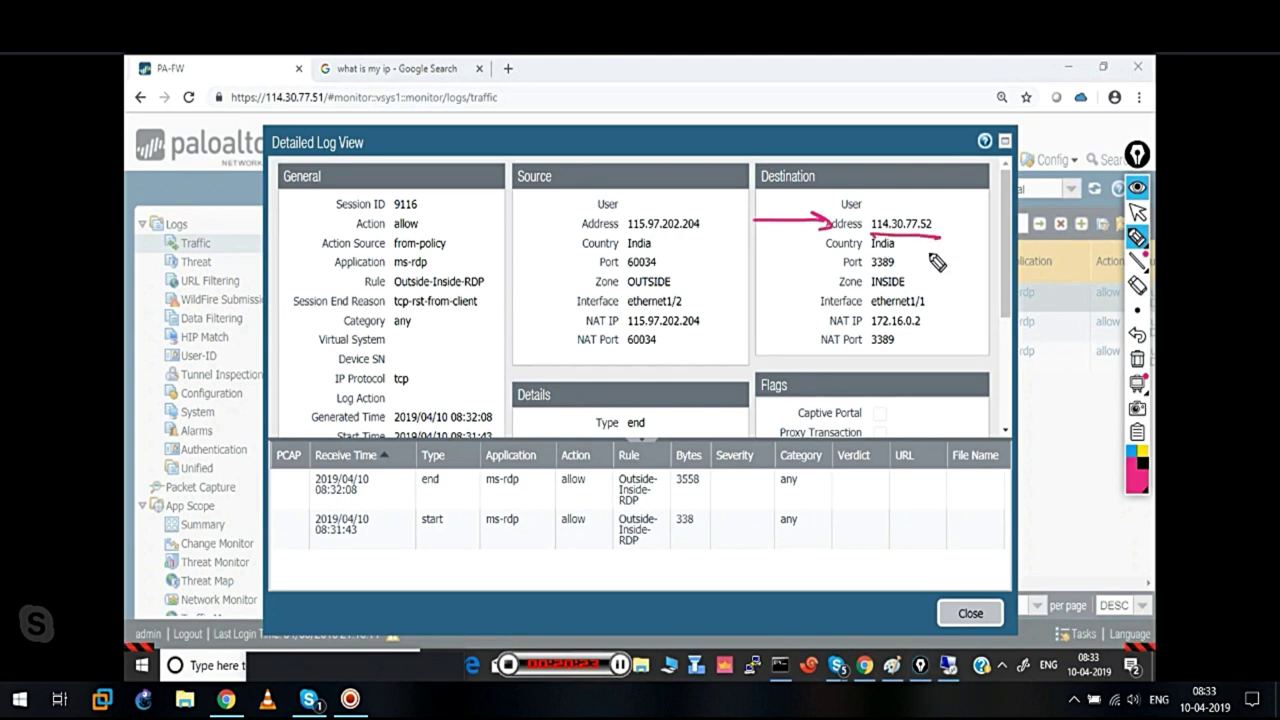
drag(872, 326, 935, 324)
drag(955, 240, 957, 334)
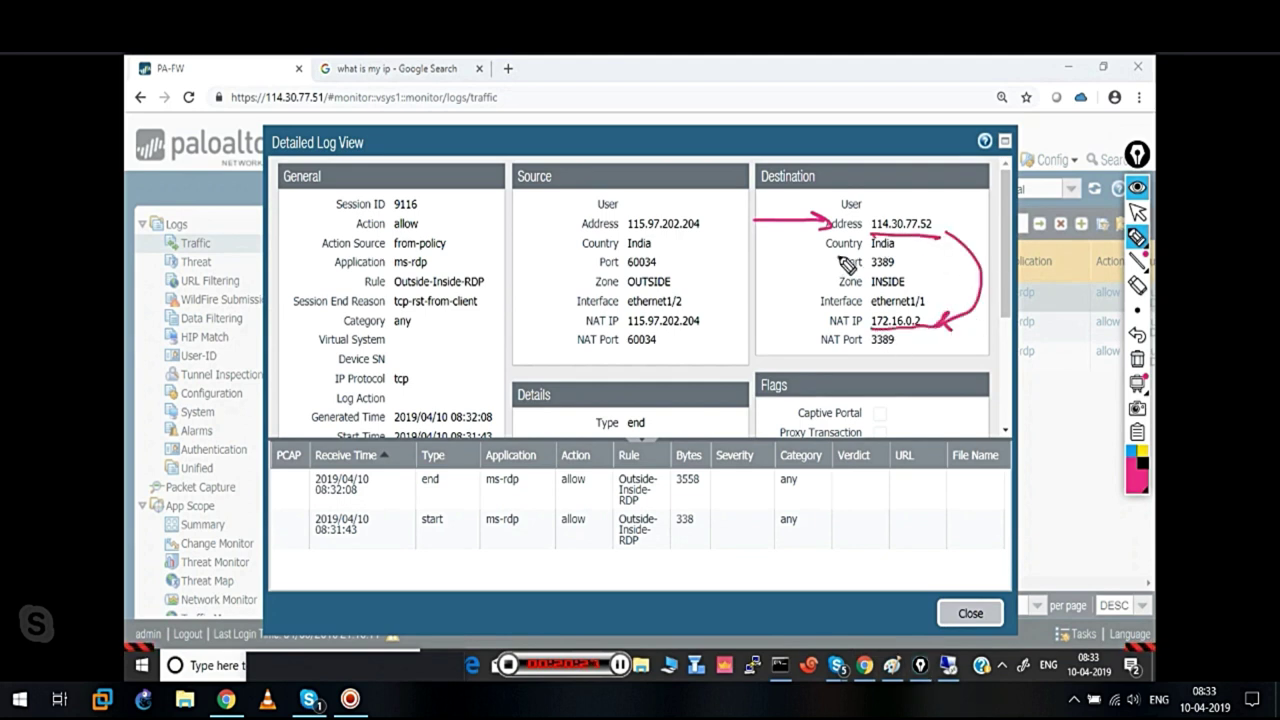
mouse_move(835, 264)
mouse_down()
mouse_move(926, 264)
mouse_move(840, 254)
mouse_move(800, 272)
mouse_move(805, 345)
mouse_move(845, 342)
mouse_move(830, 354)
mouse_move(855, 335)
mouse_up()
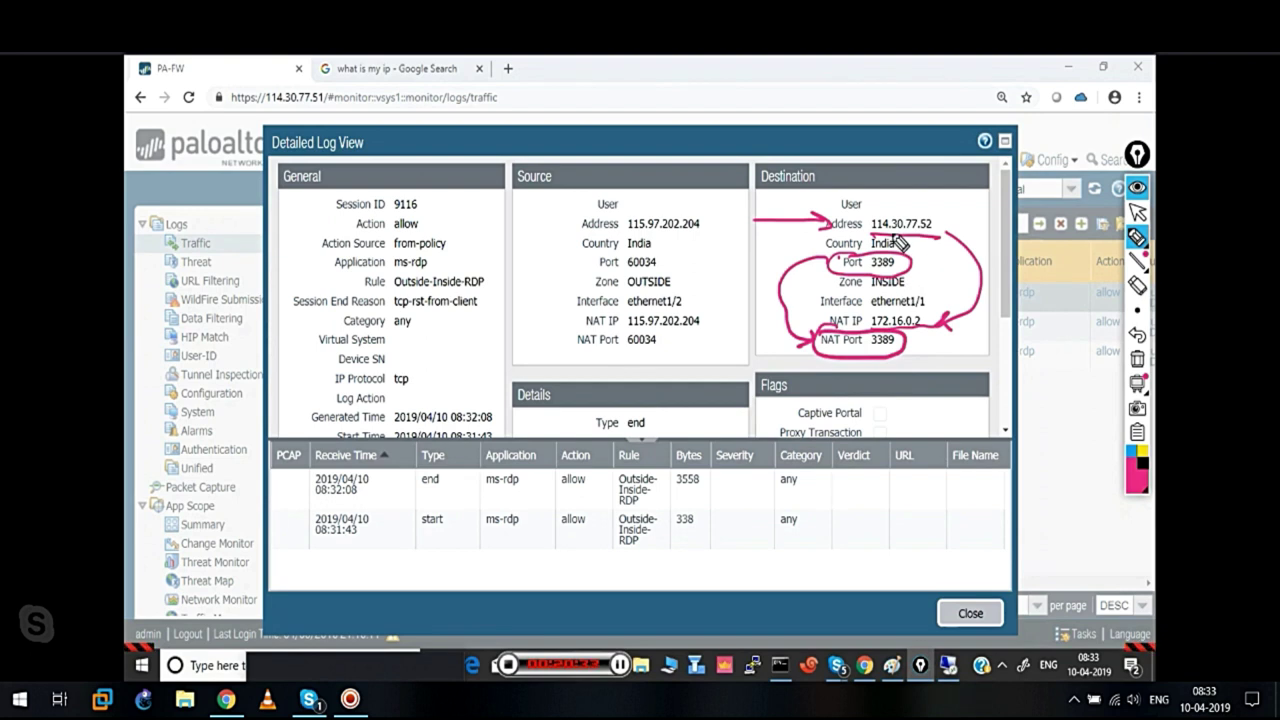
drag(872, 238, 940, 238)
drag(870, 324, 924, 322)
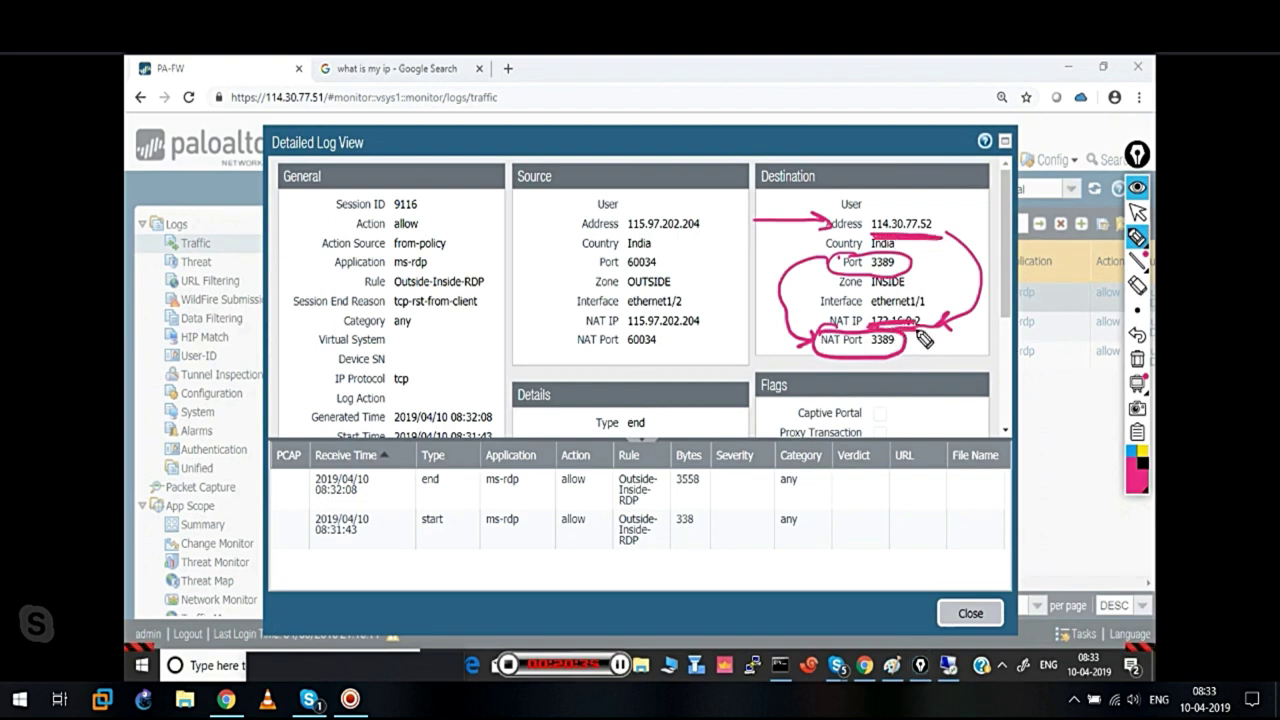
click(1137, 362)
click(1137, 212)
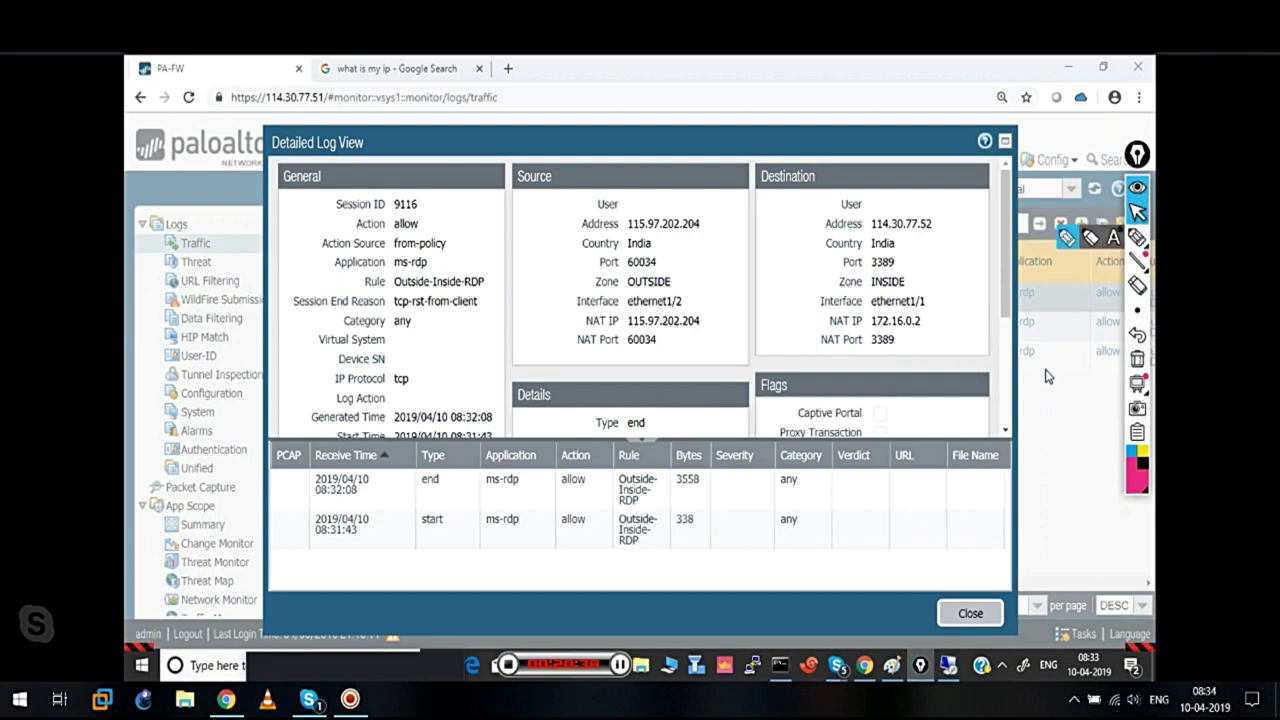
Close the log view and open a PuTTY SSH session to 114.30.77.51 instead of 10.0.0.253
click(970, 614)
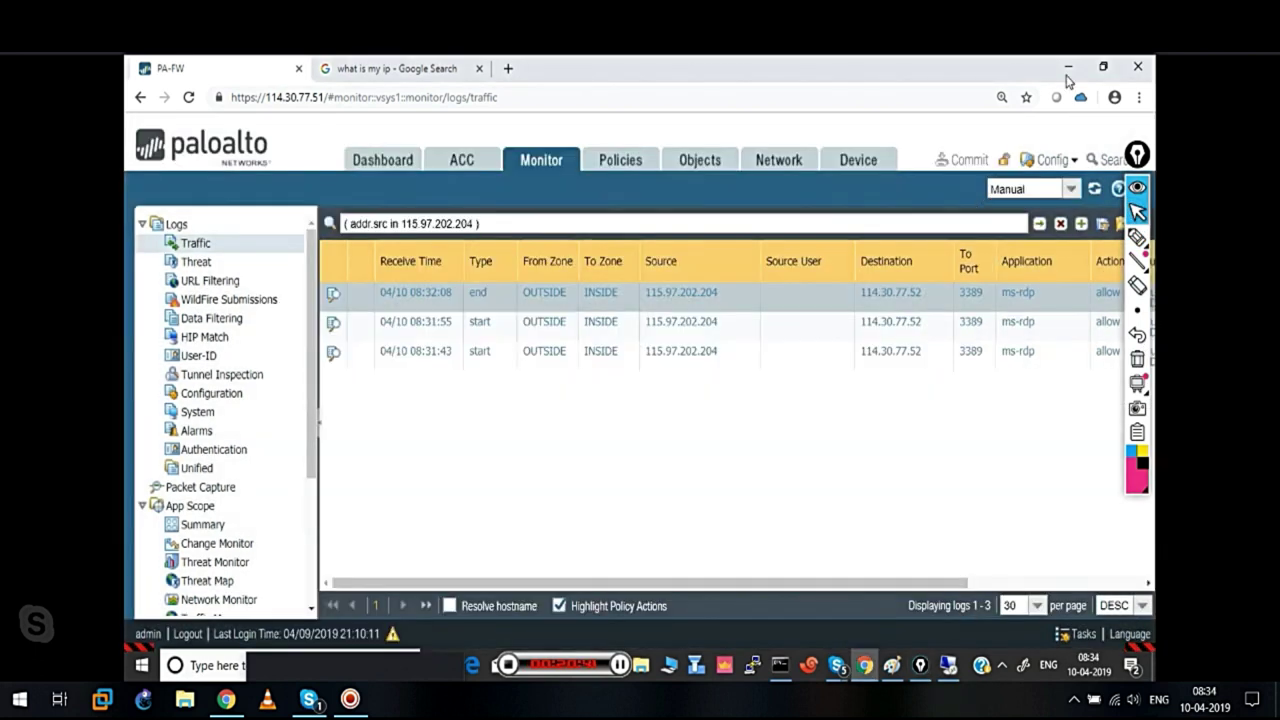
click(1068, 67)
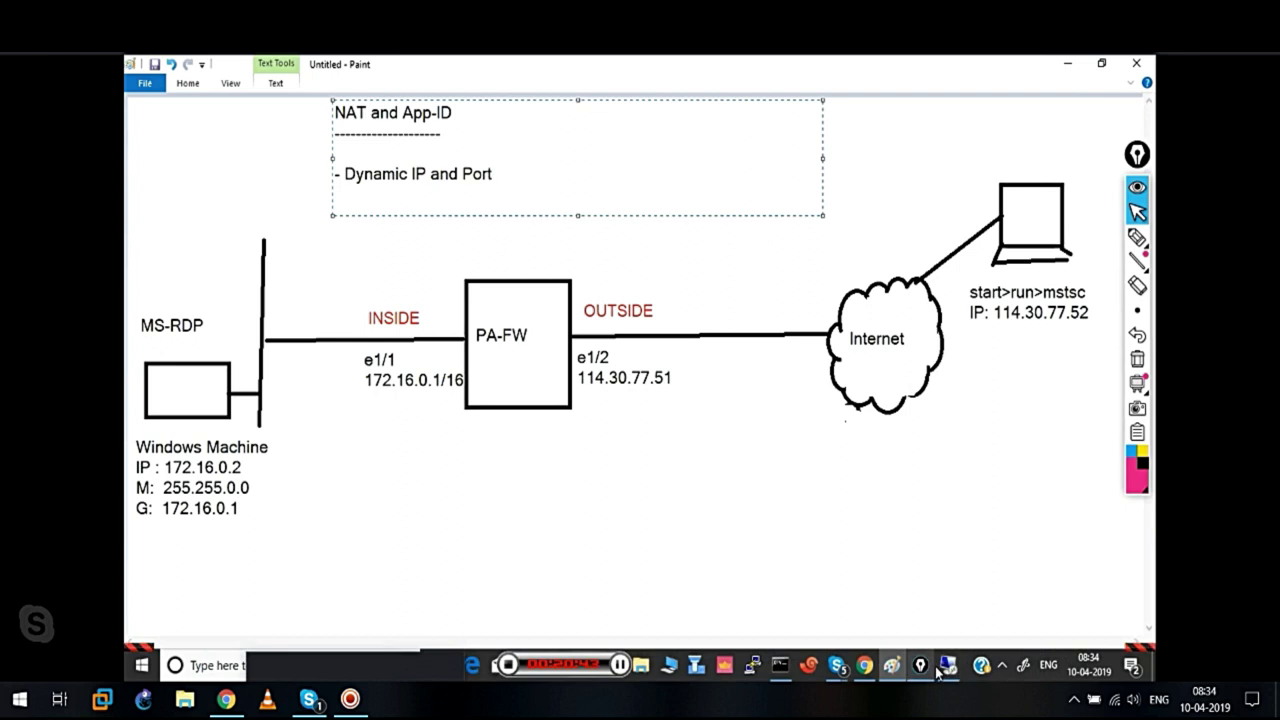
click(766, 669)
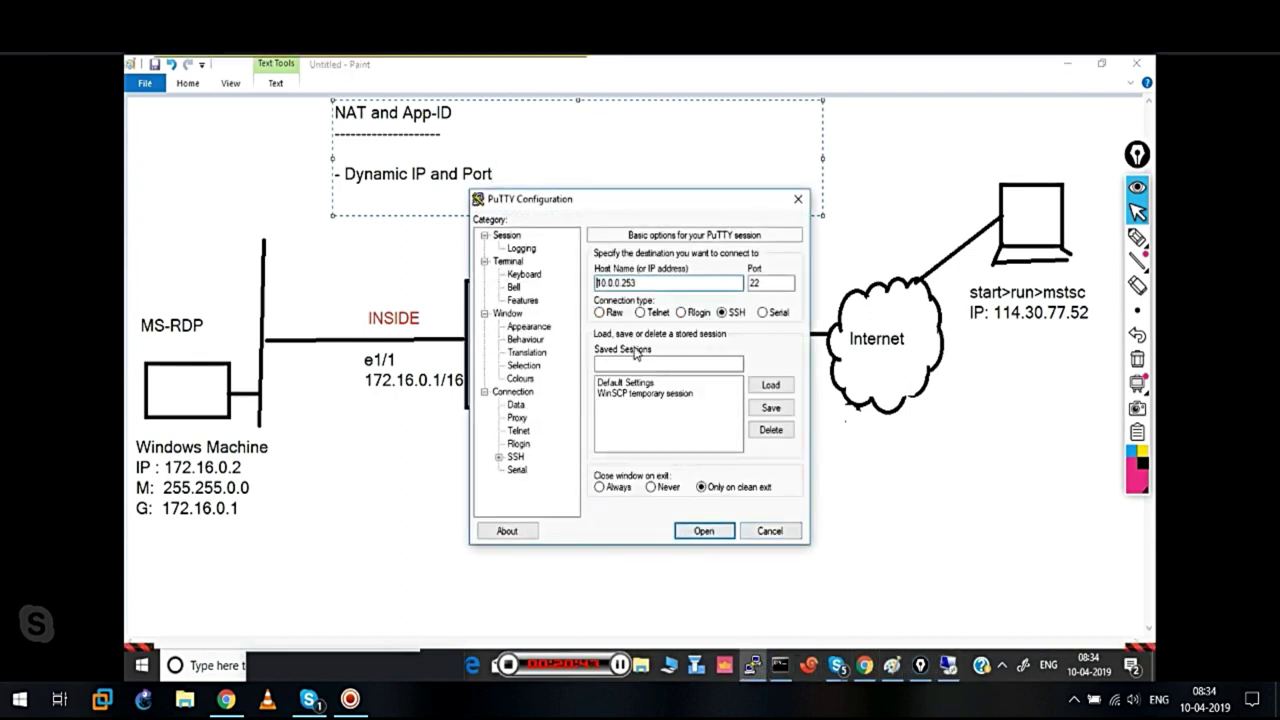
drag(640, 283, 573, 293)
text(114.30.77.52)
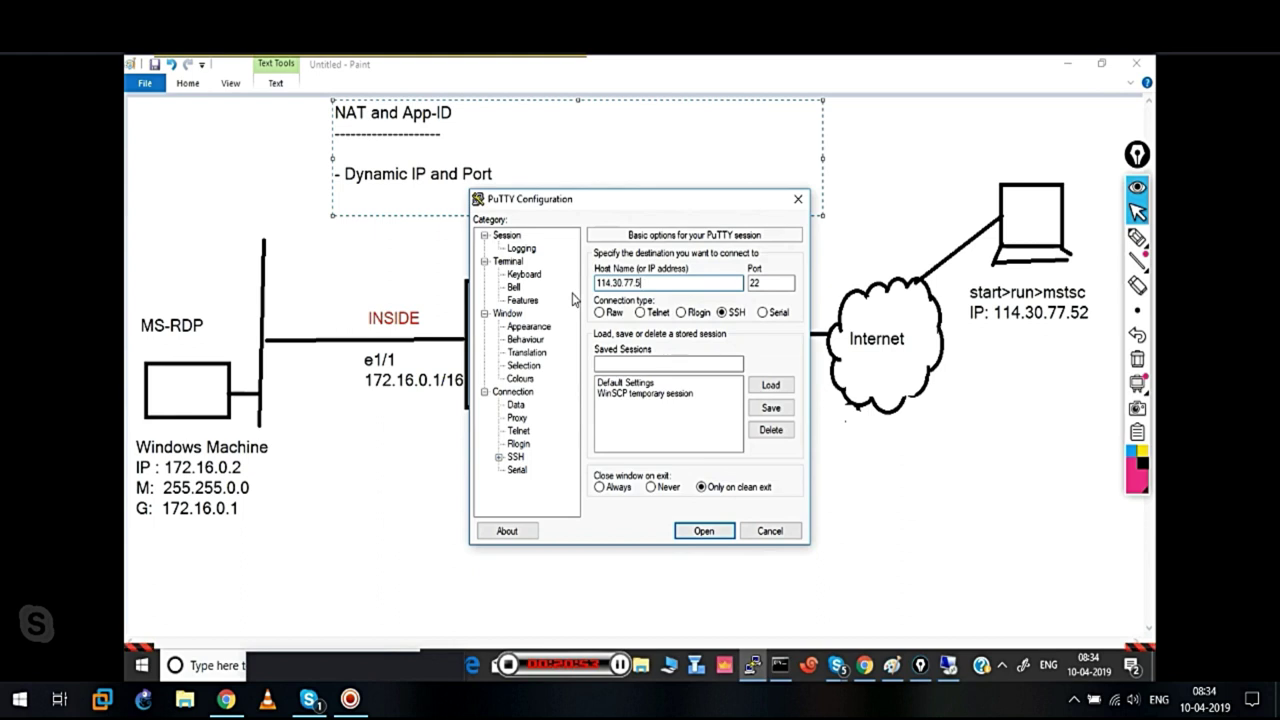
click(704, 531)
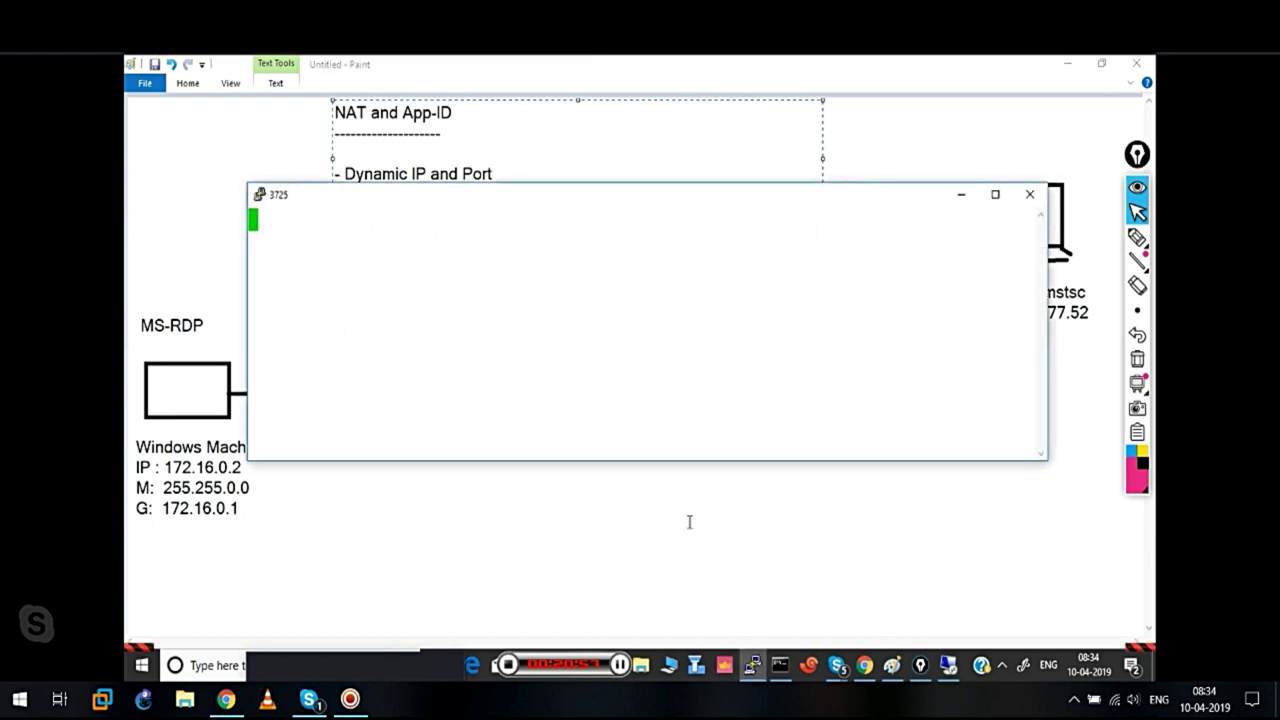
Log in to PA-FW as admin with the password, enlarging the terminal window
text(admin)
key(Return)
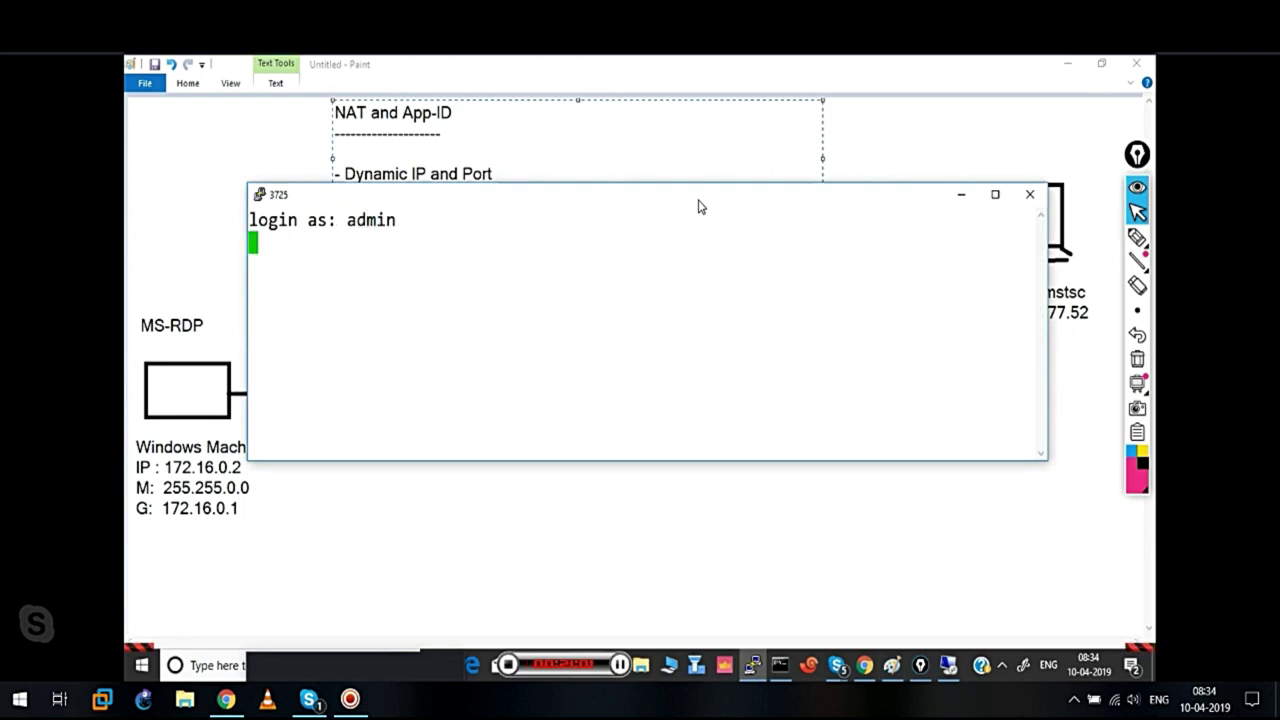
drag(697, 186, 683, 94)
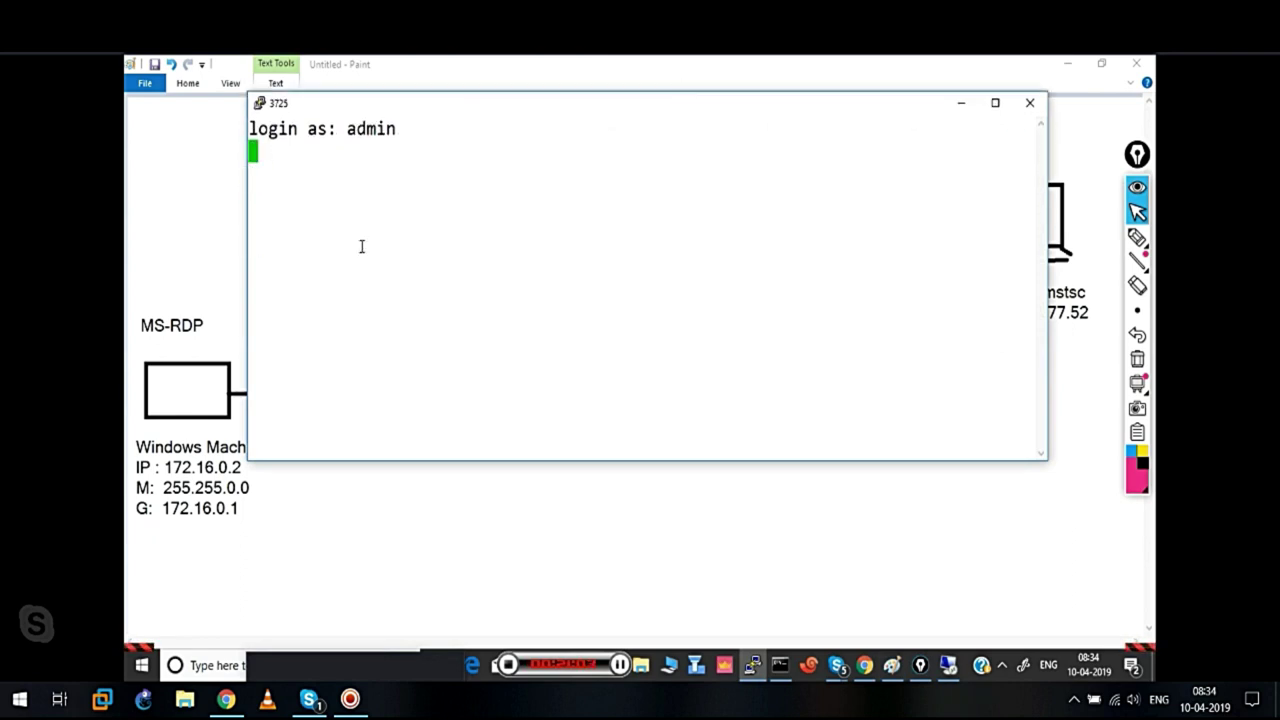
drag(245, 270, 177, 277)
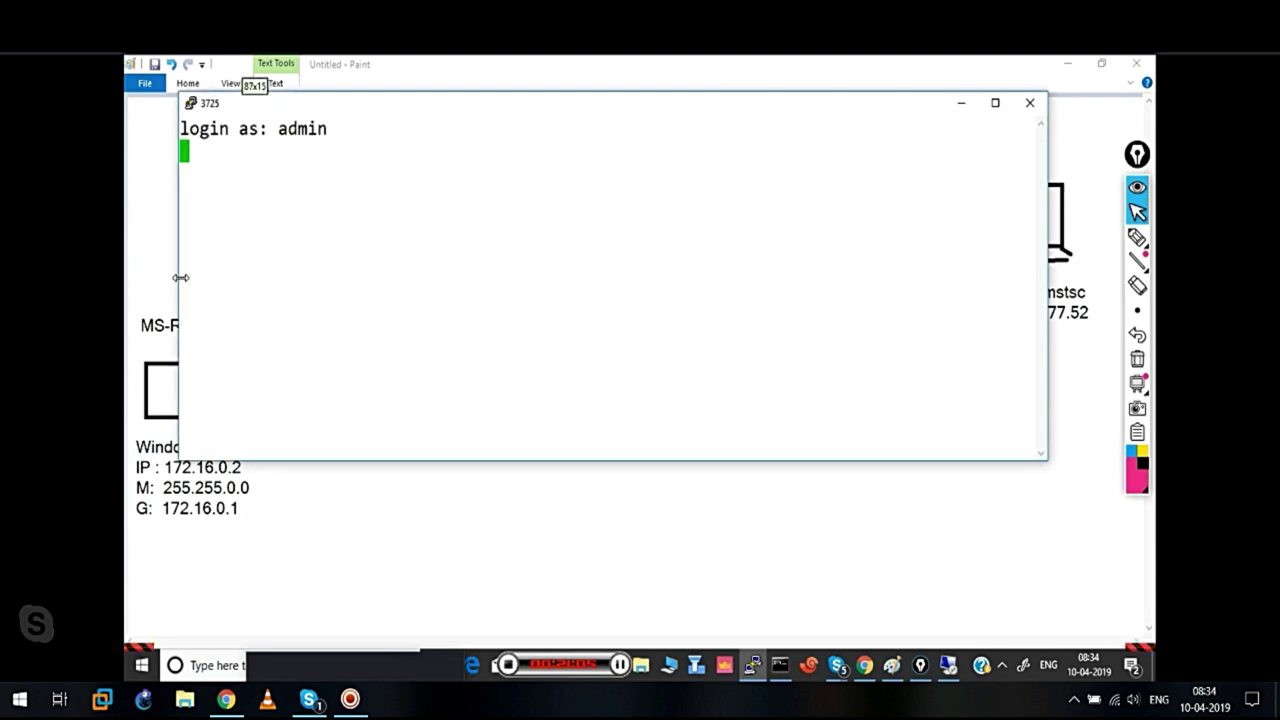
drag(604, 113, 577, 143)
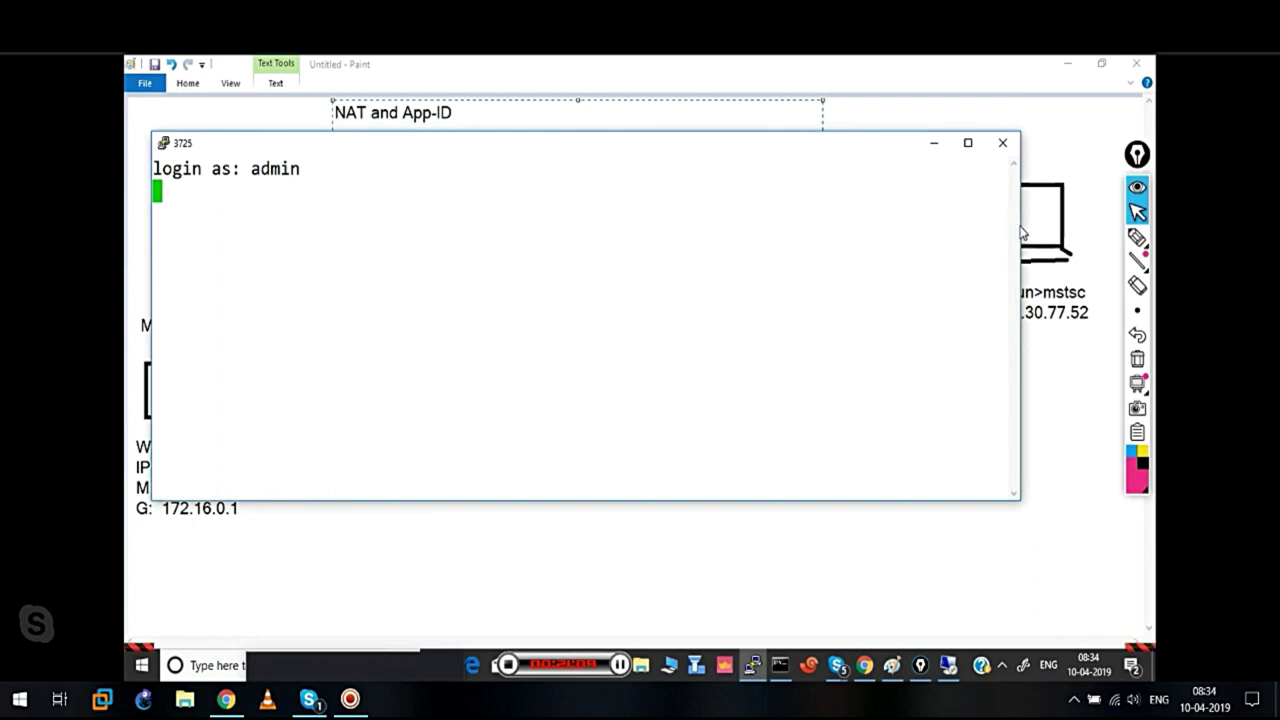
drag(1024, 225, 1109, 226)
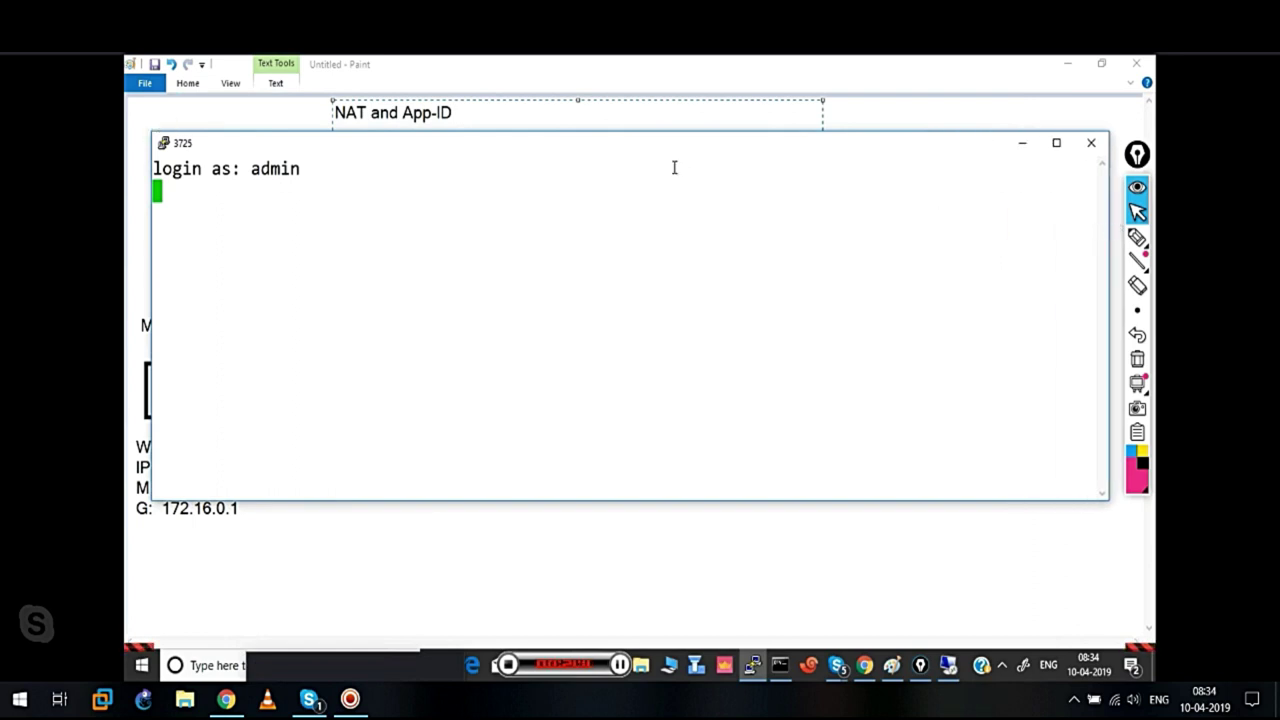
mouse_move(658, 152)
mouse_down()
mouse_move(646, 160)
mouse_move(665, 160)
mouse_up()
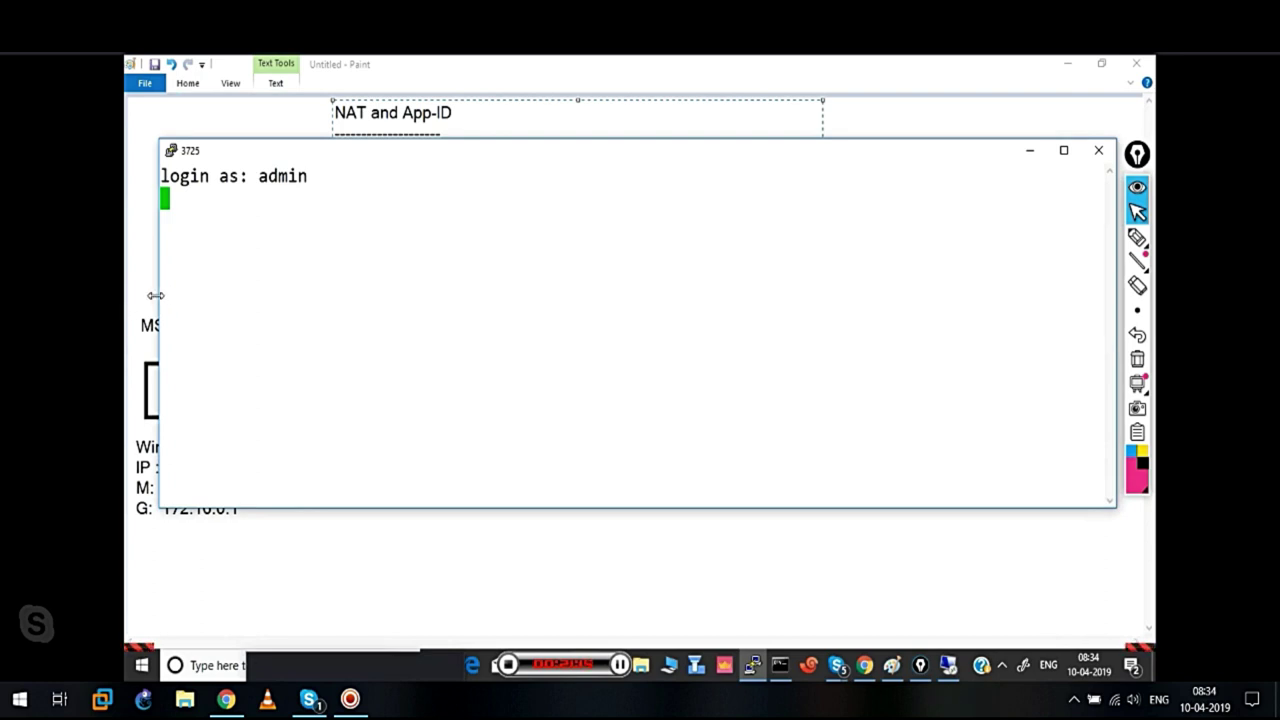
drag(155, 295, 145, 295)
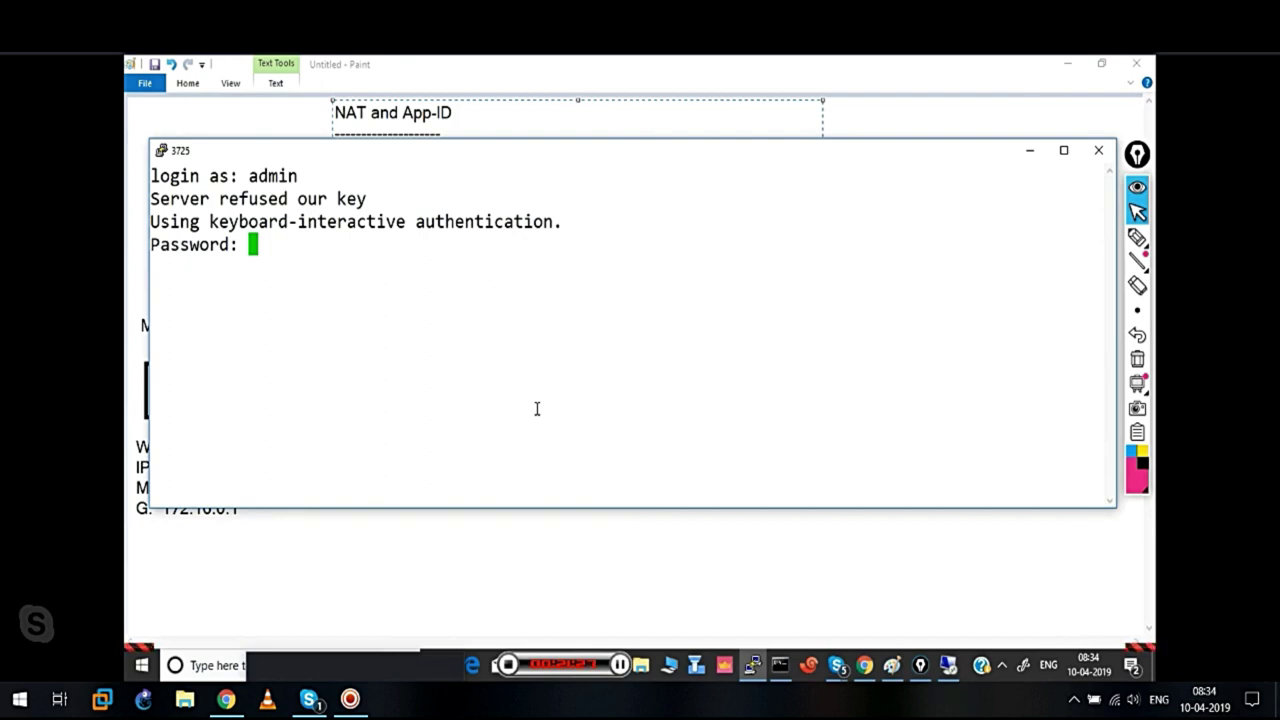
key(Return)
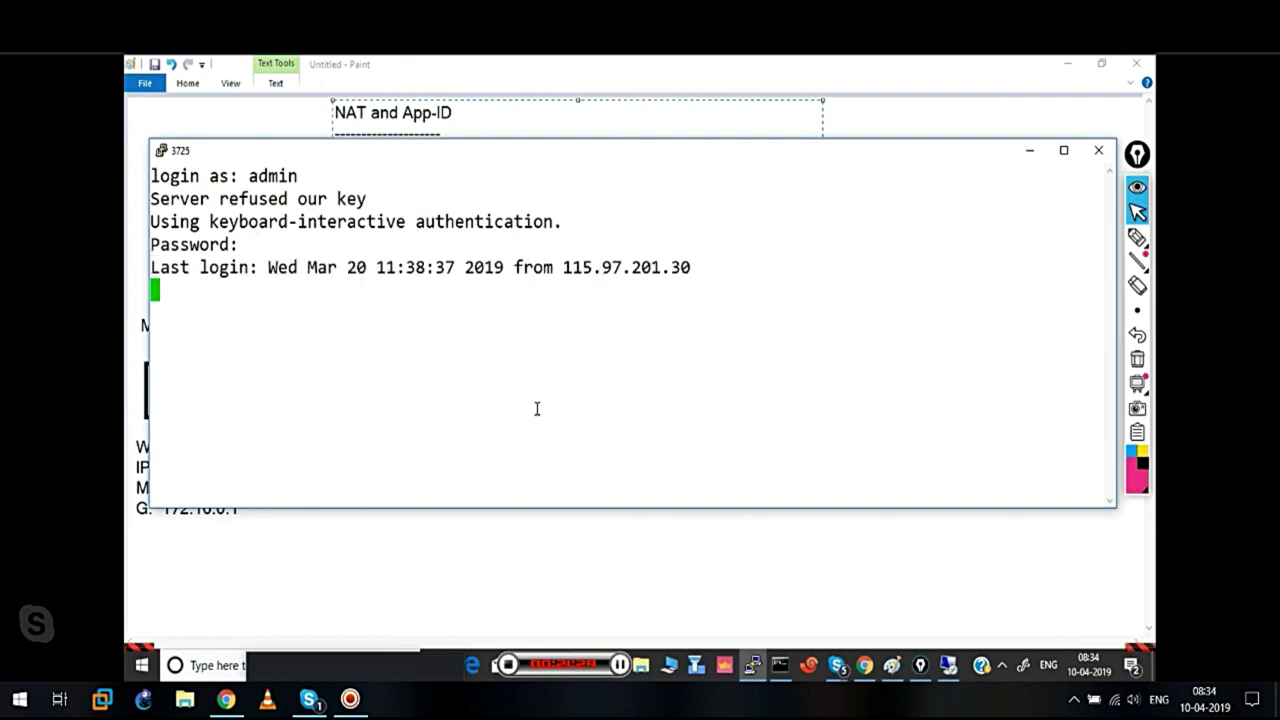
Run 'show session all filter application ms-rdp' to list the active RDP sessions
text(show session all app)
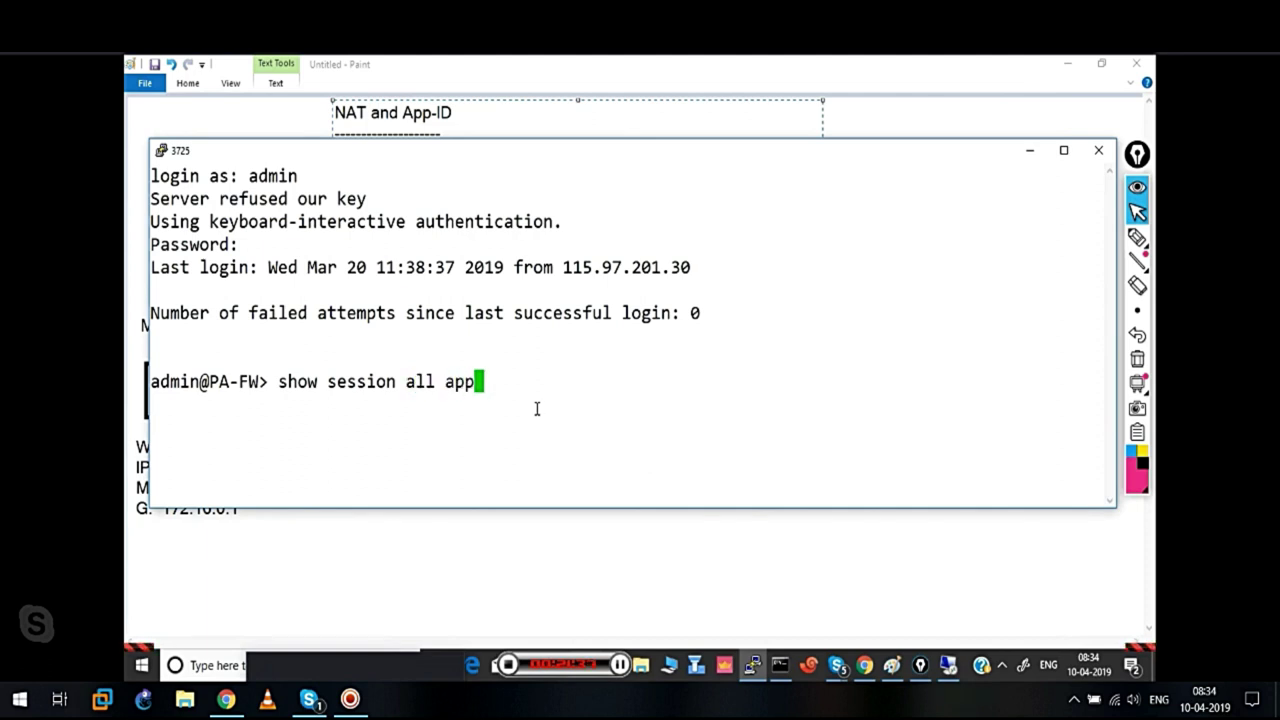
key(BackSpace)
key(BackSpace)
key(BackSpace)
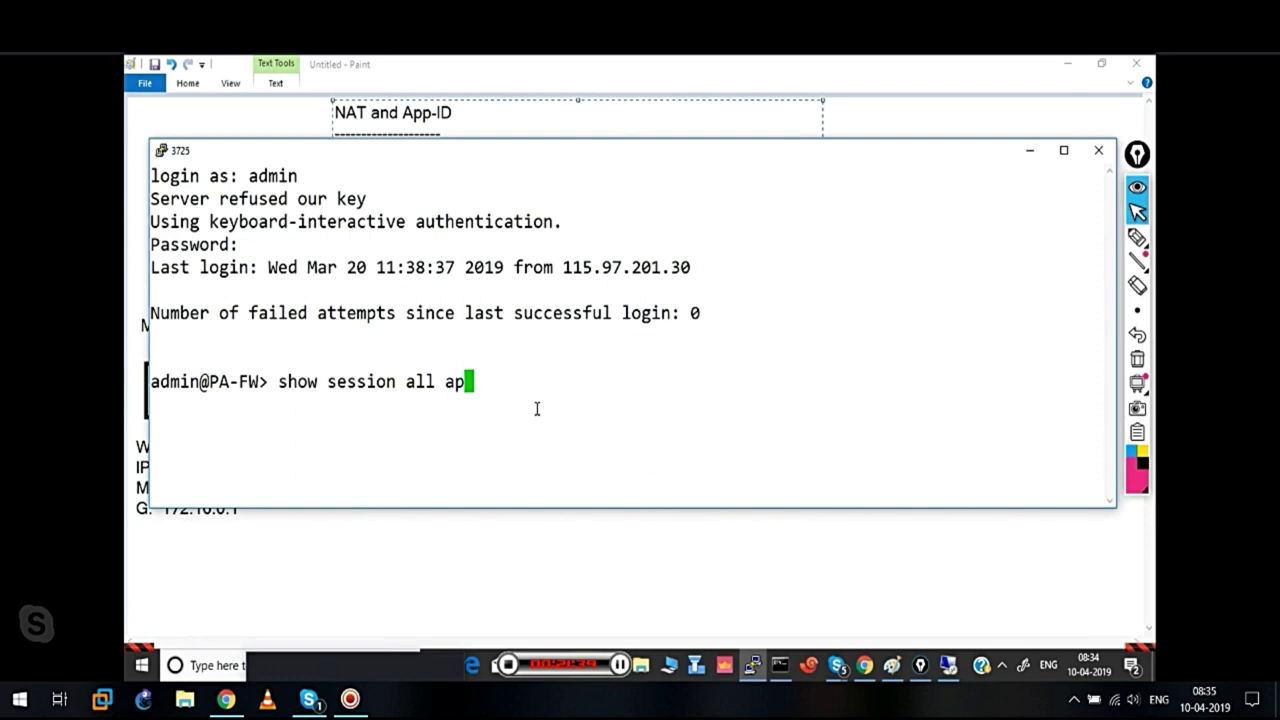
text(?)
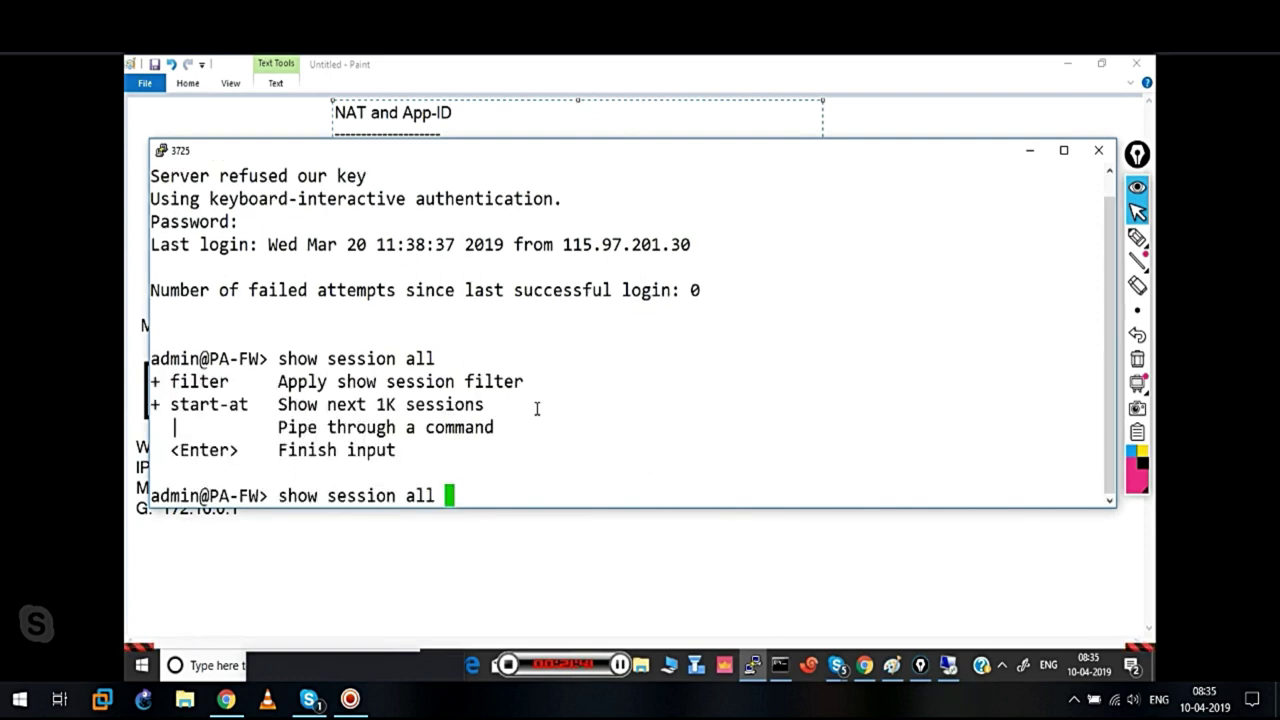
text(filter a)
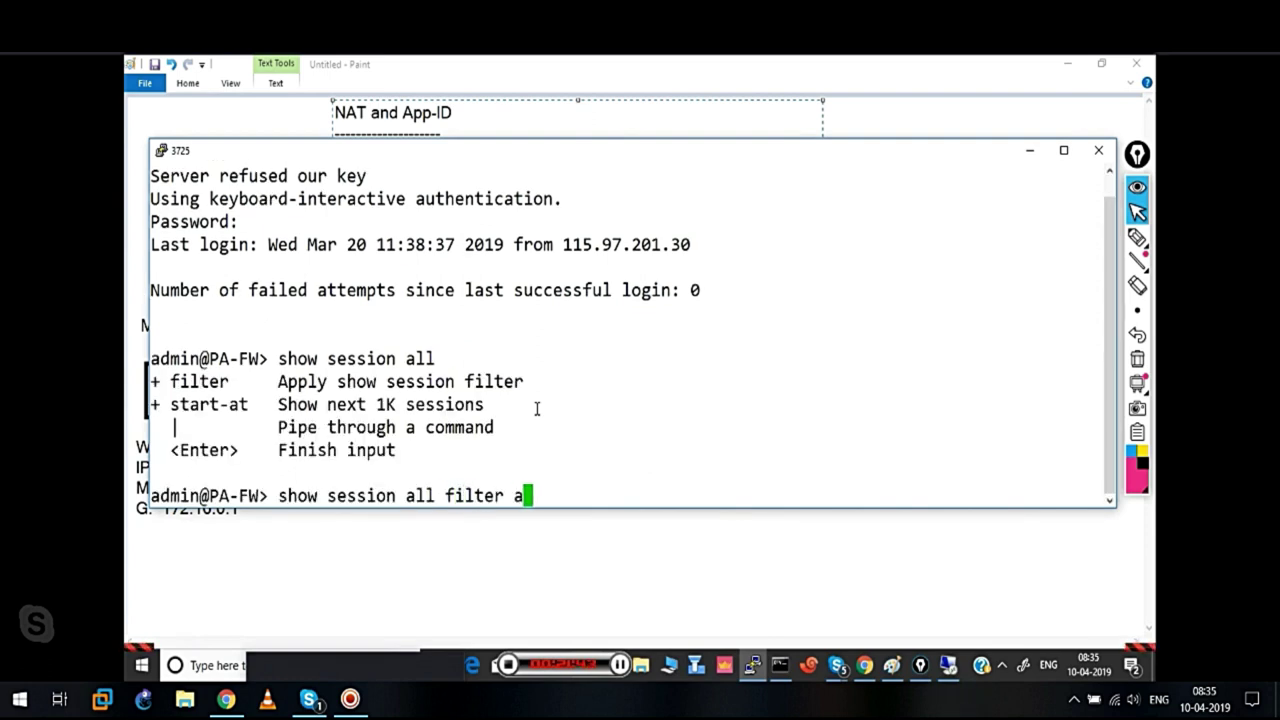
key(Tab)
text(ms)
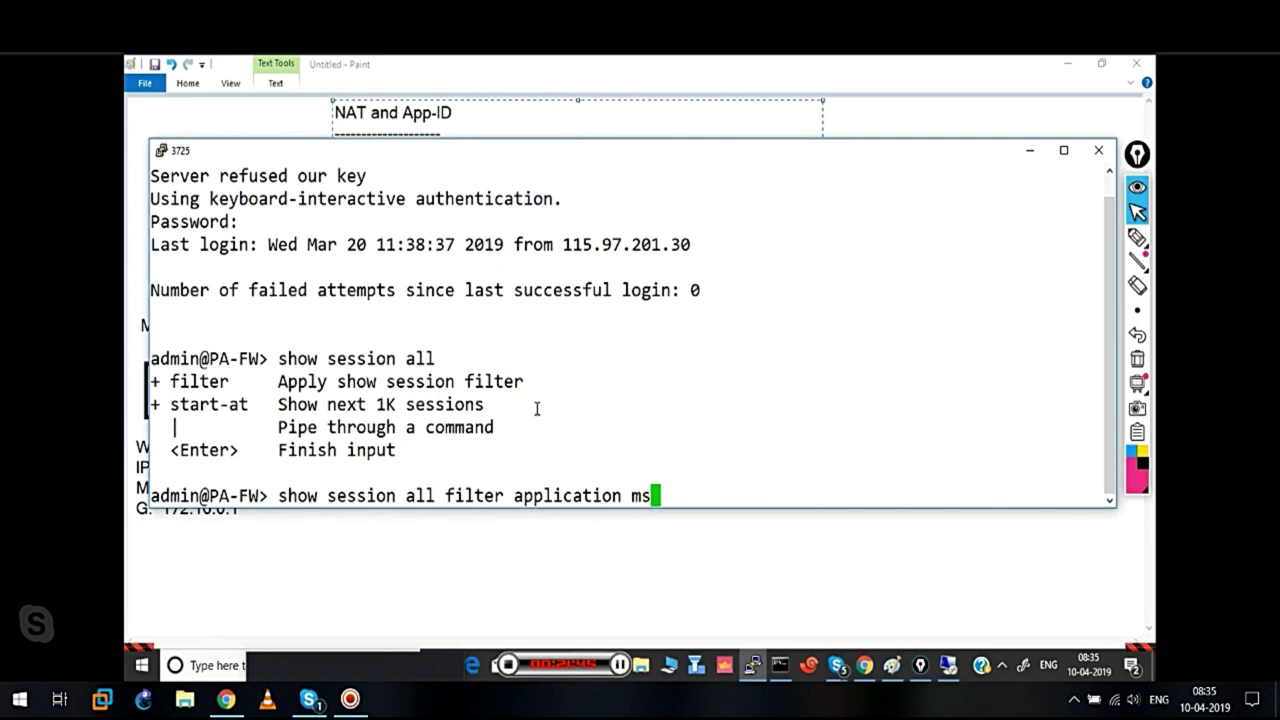
text(-rdp)
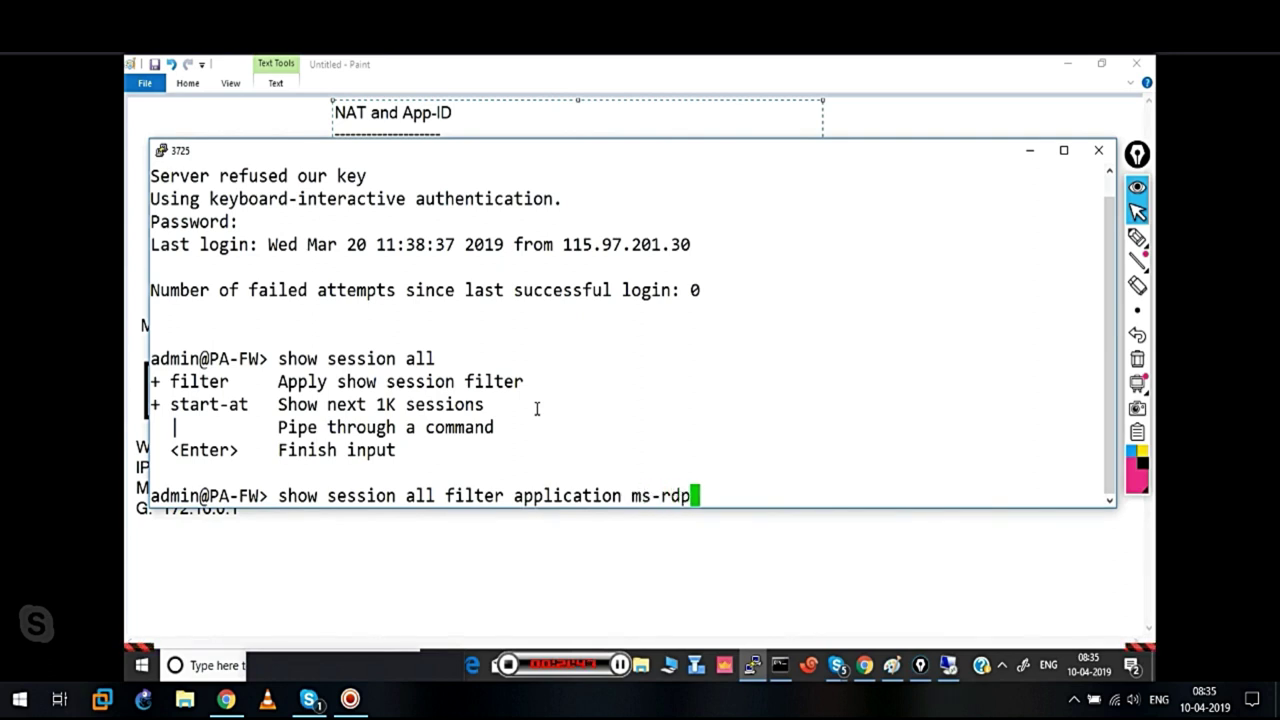
key(Return)
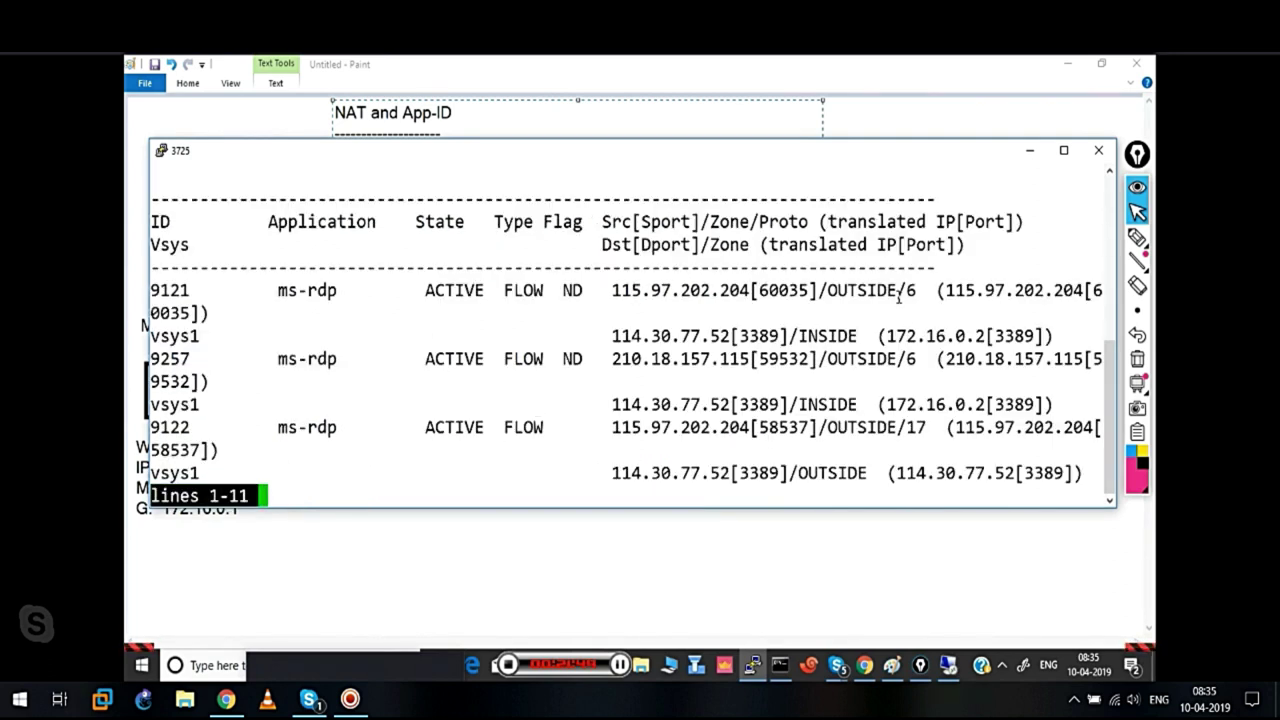
Annotate the first ms-rdp session in red: ND flag, protocol 6, 60035 source, 172.16.0.2[3389] translation
mouse_move(1152, 257)
click(1068, 238)
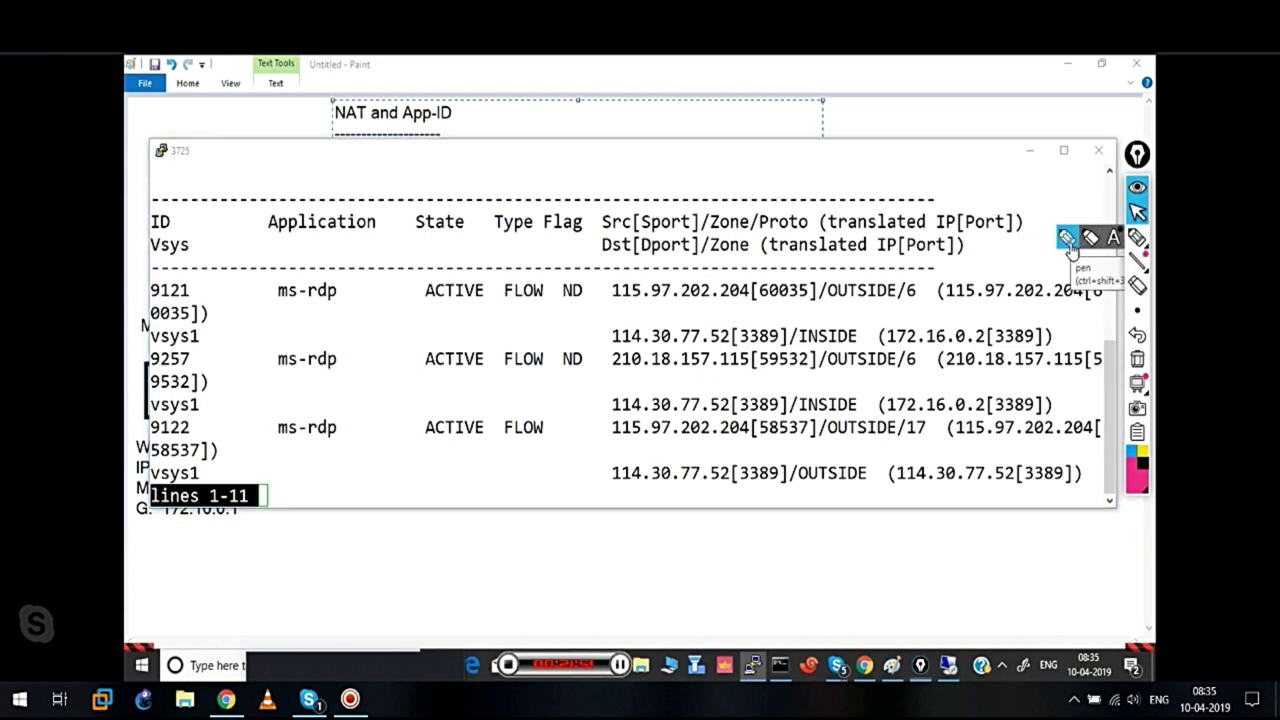
mouse_move(580, 275)
mouse_down()
mouse_move(565, 274)
mouse_move(556, 308)
mouse_move(593, 313)
mouse_move(588, 268)
mouse_move(592, 334)
mouse_up()
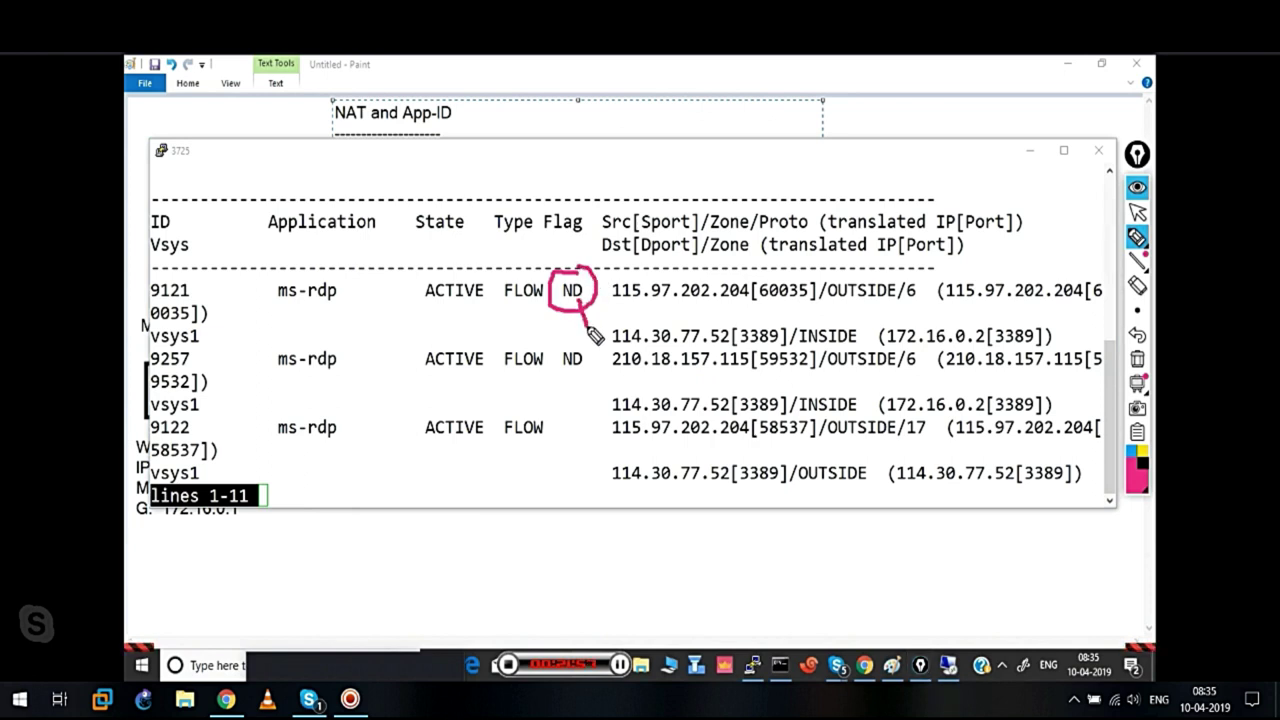
mouse_move(477, 398)
mouse_down()
mouse_move(503, 377)
mouse_move(531, 397)
mouse_move(522, 410)
mouse_up()
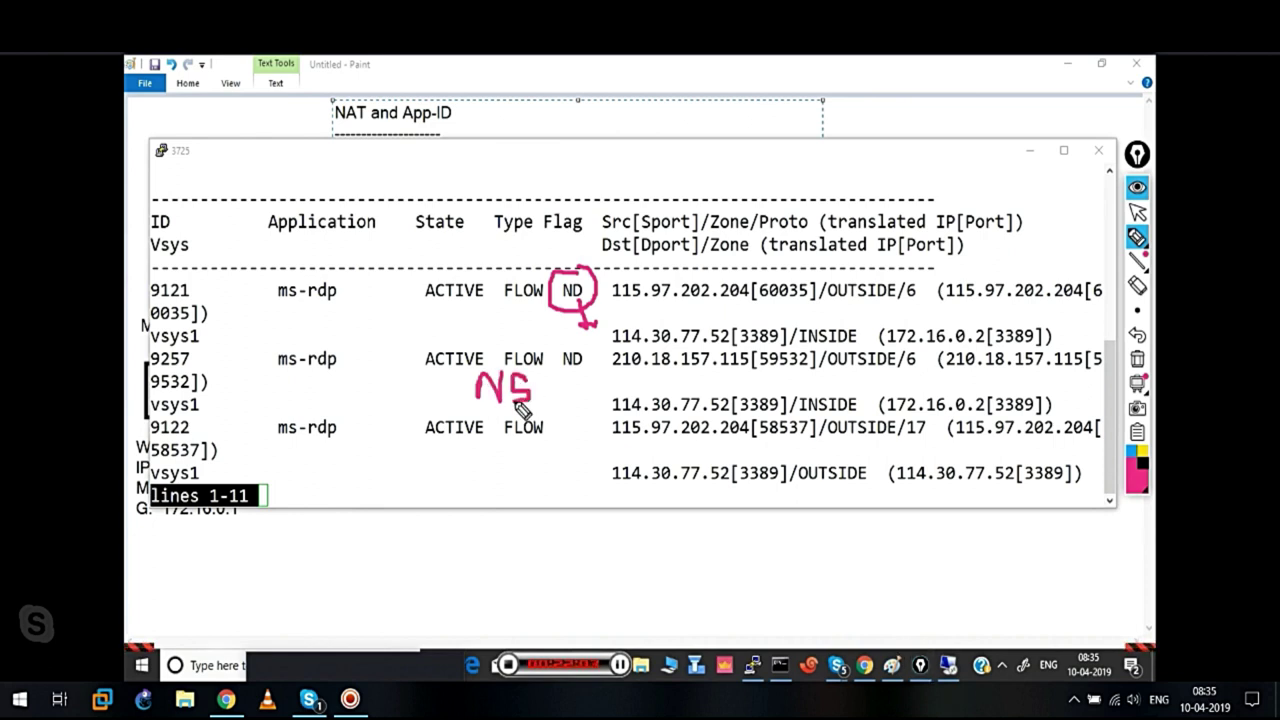
drag(906, 297, 923, 301)
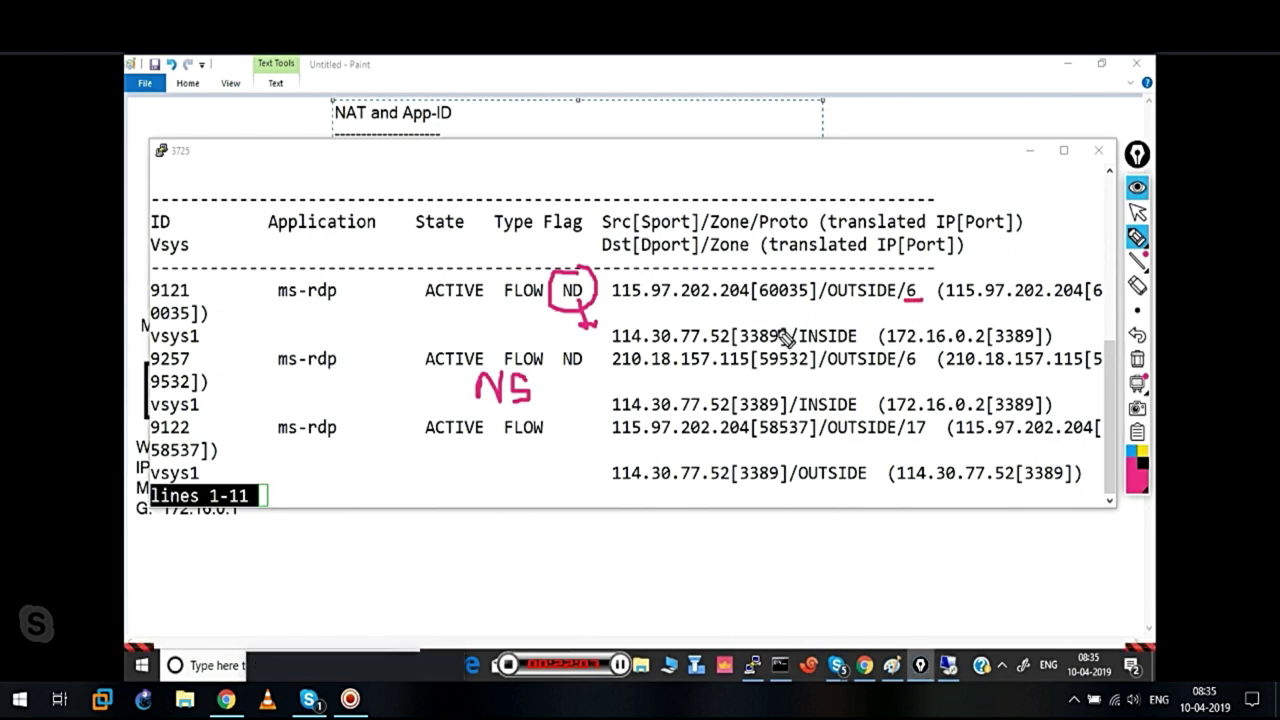
drag(608, 308, 814, 311)
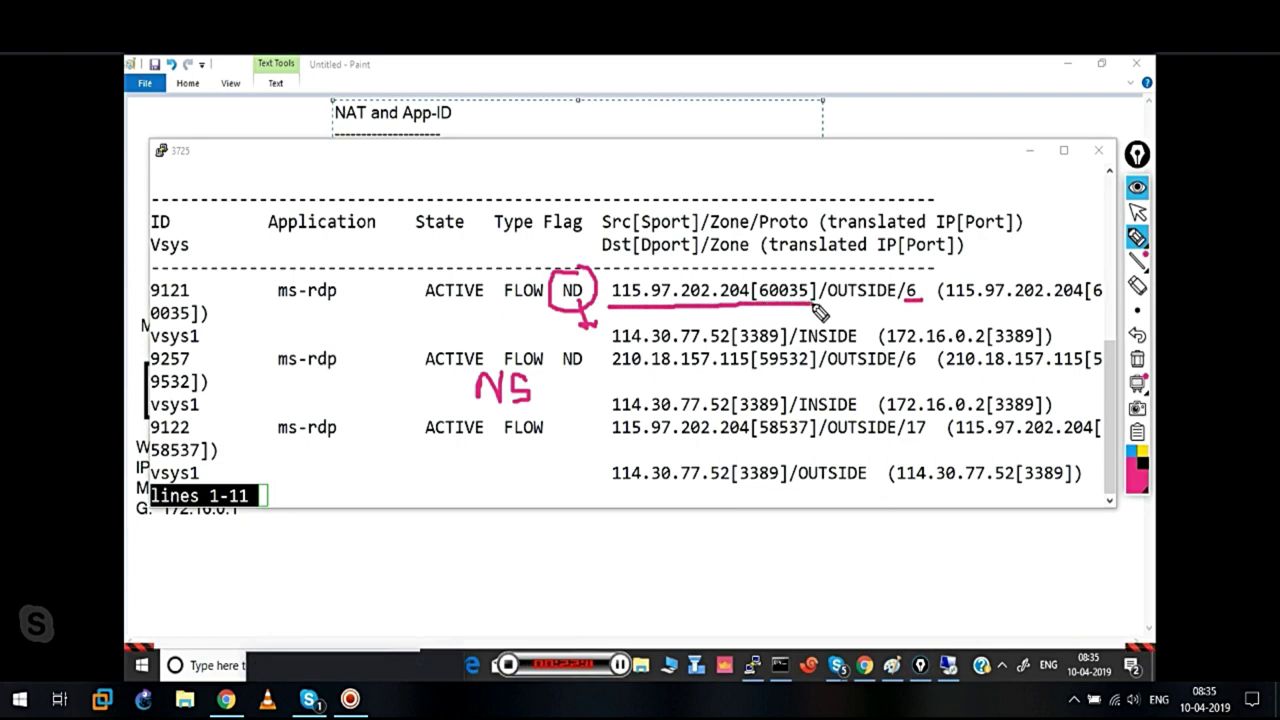
drag(954, 311, 1030, 311)
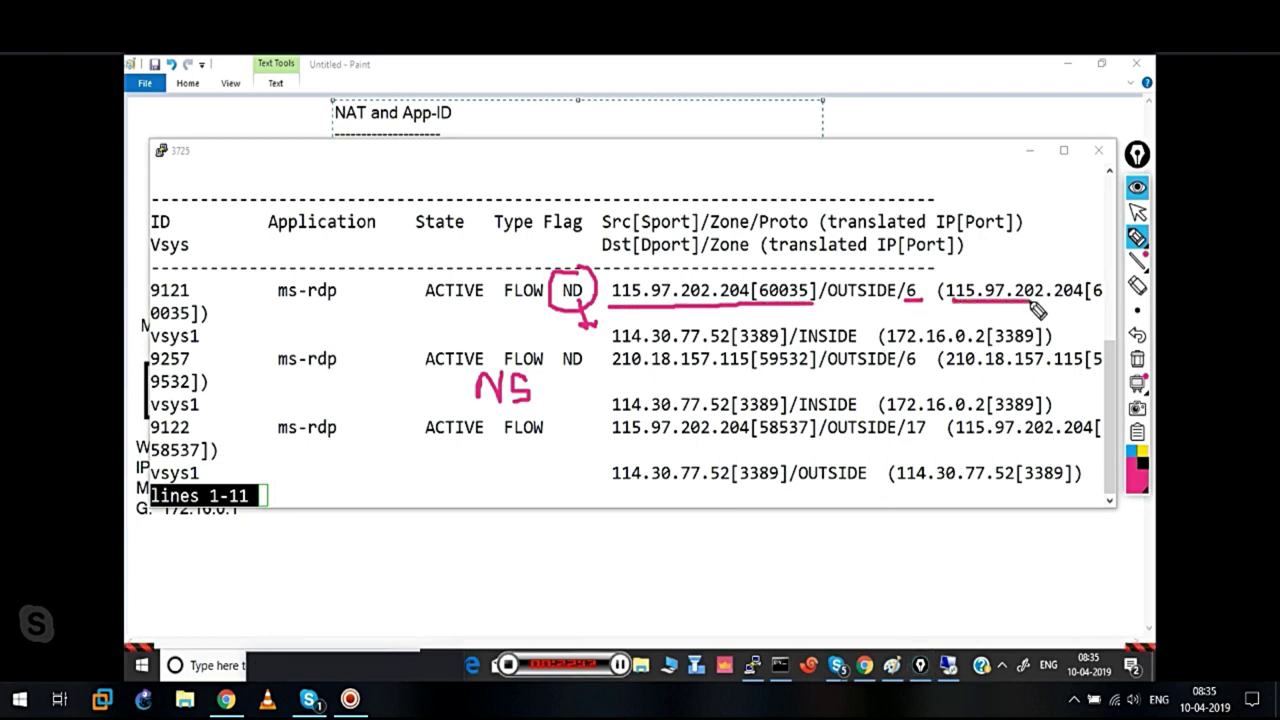
drag(1037, 311, 1092, 311)
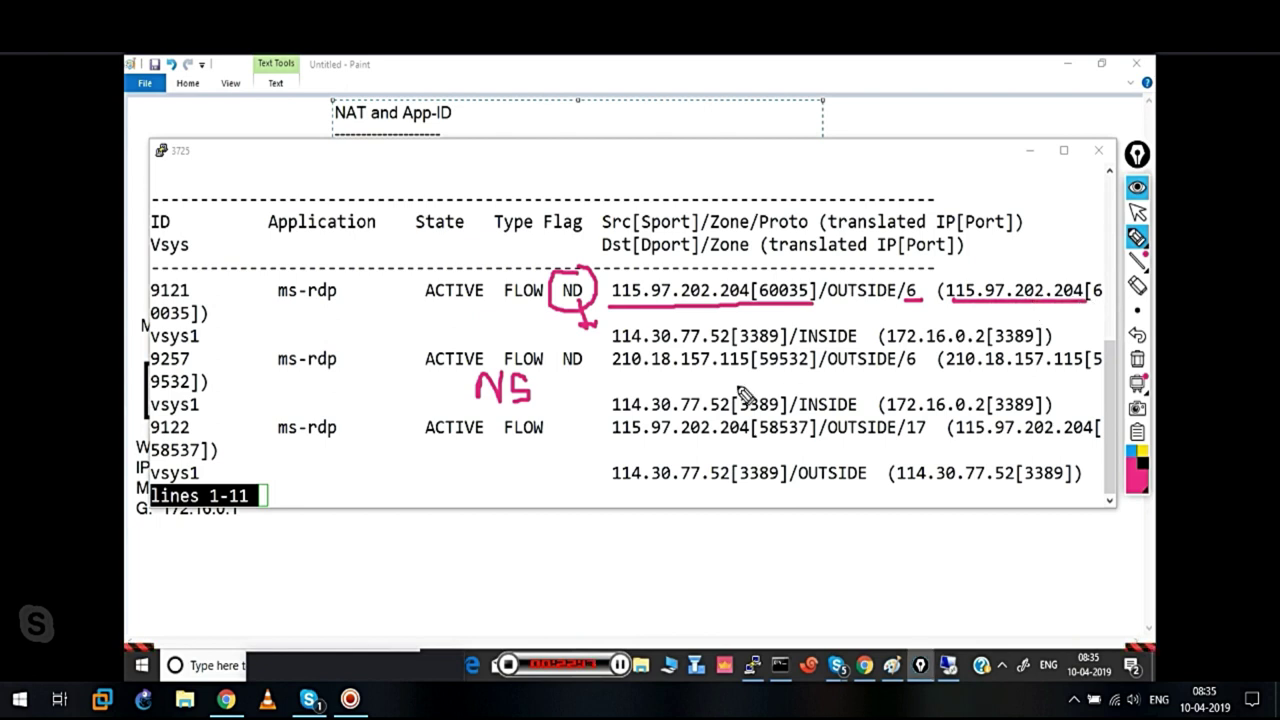
drag(613, 341, 790, 339)
drag(883, 345, 1050, 343)
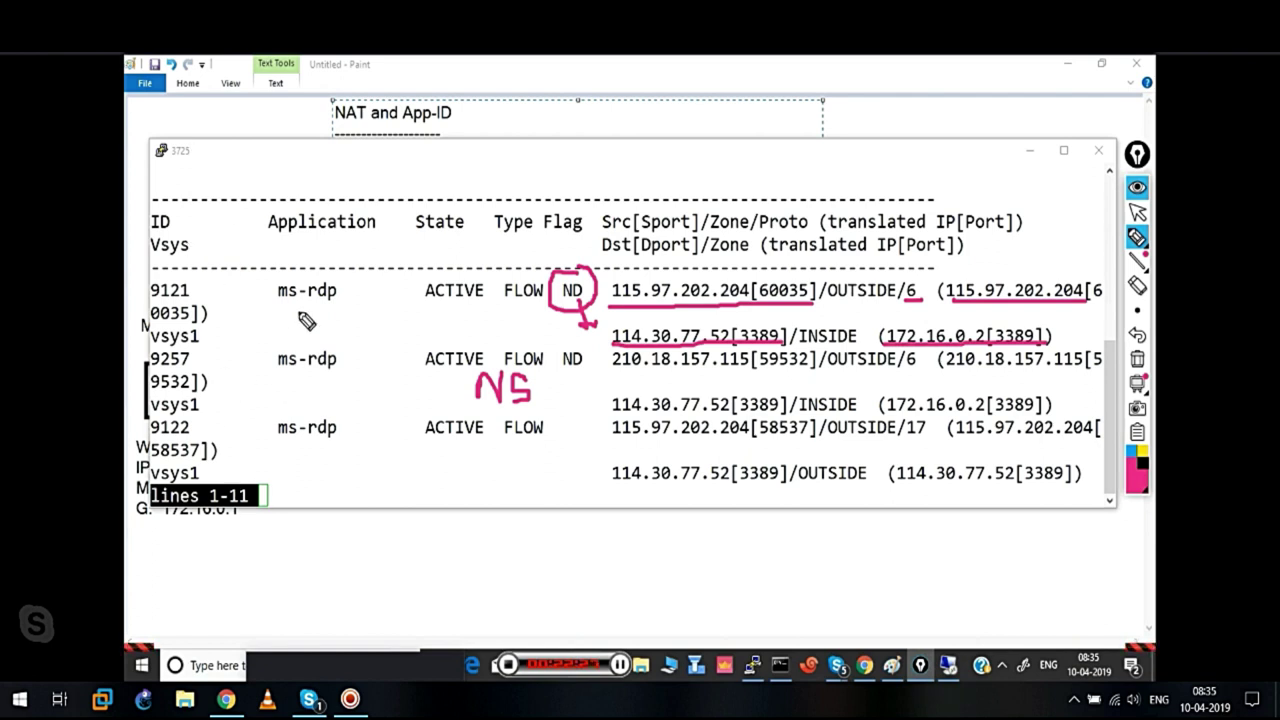
Clear the annotations and erase the stray 'qqqqq' characters at the admin@PA-FW> prompt
click(1137, 358)
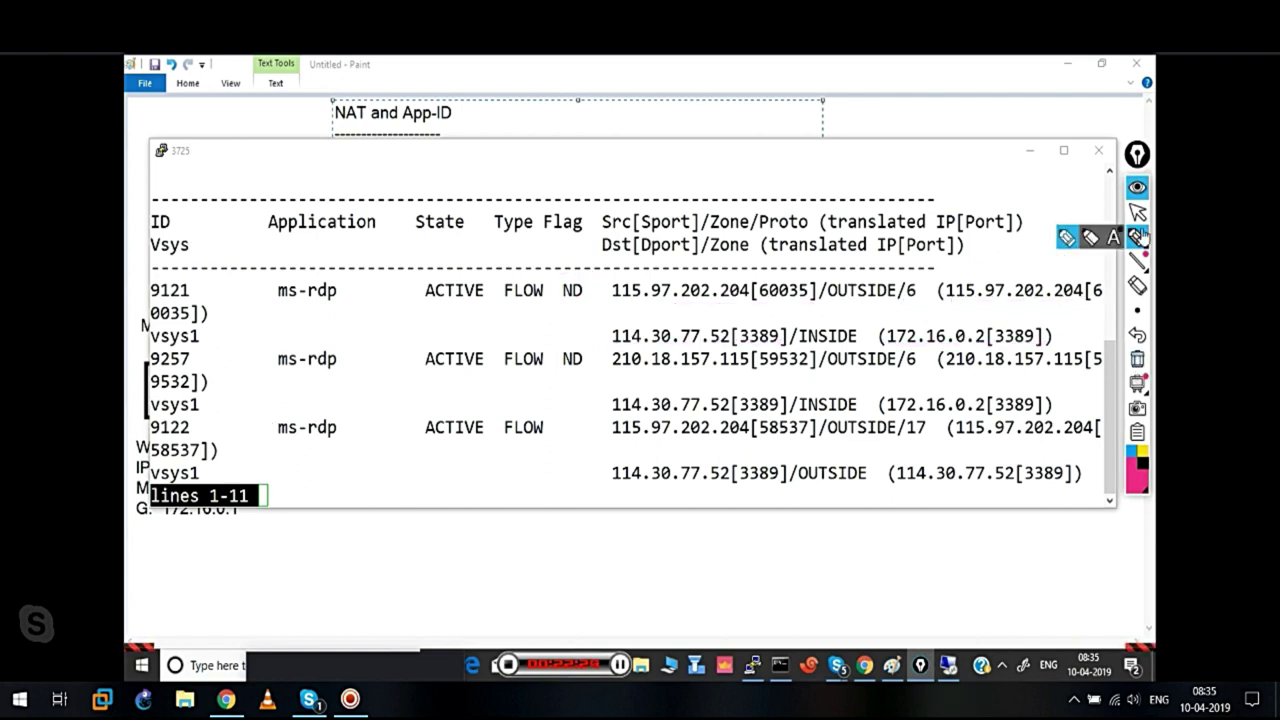
click(1137, 211)
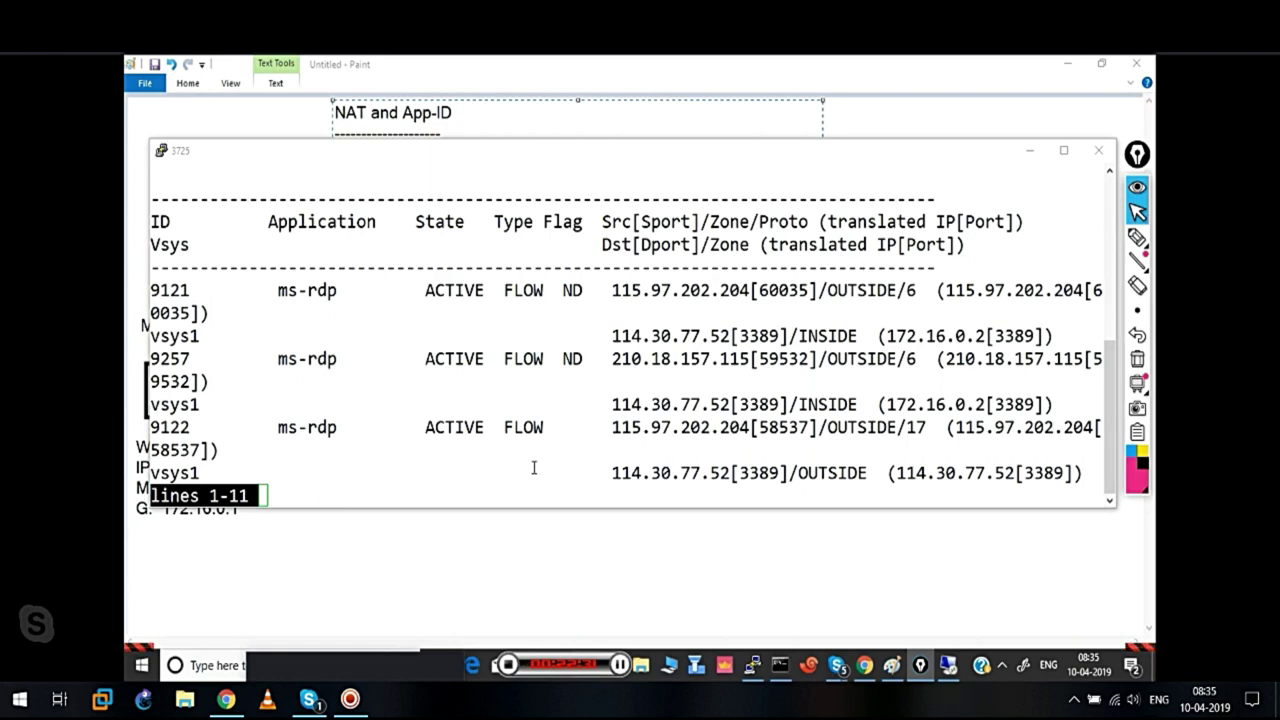
click(420, 485)
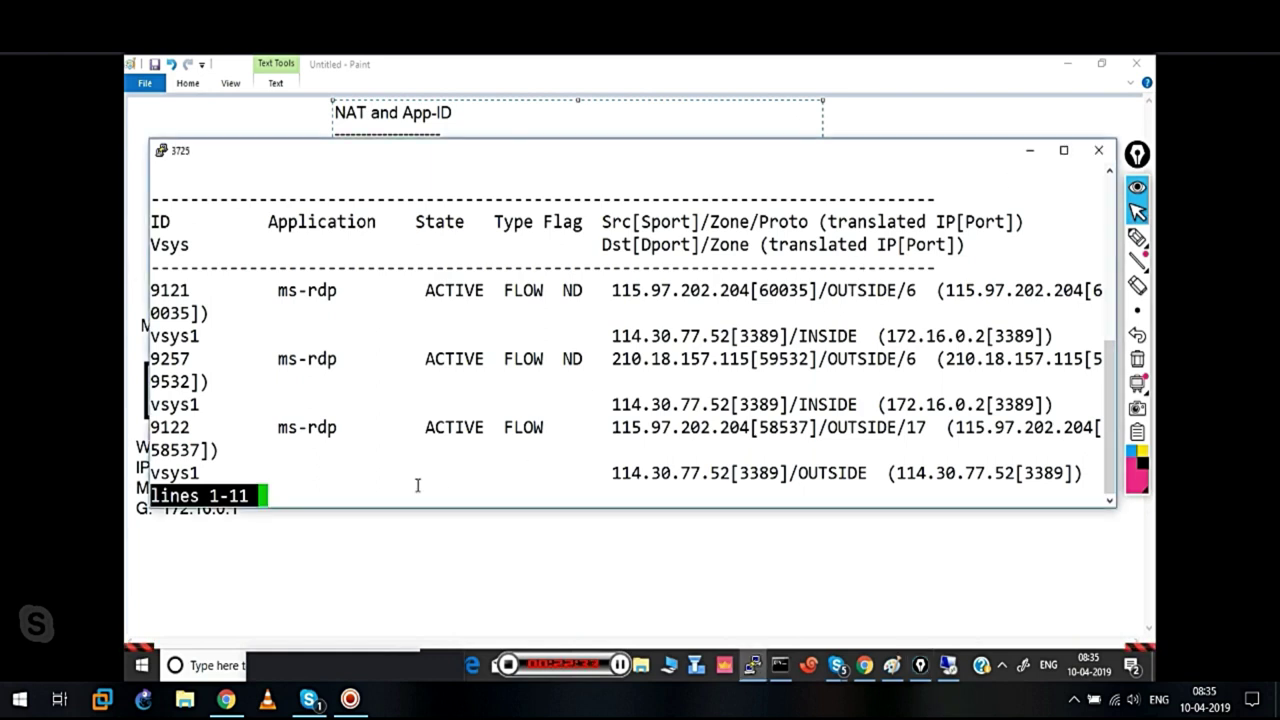
text(qqqqq)
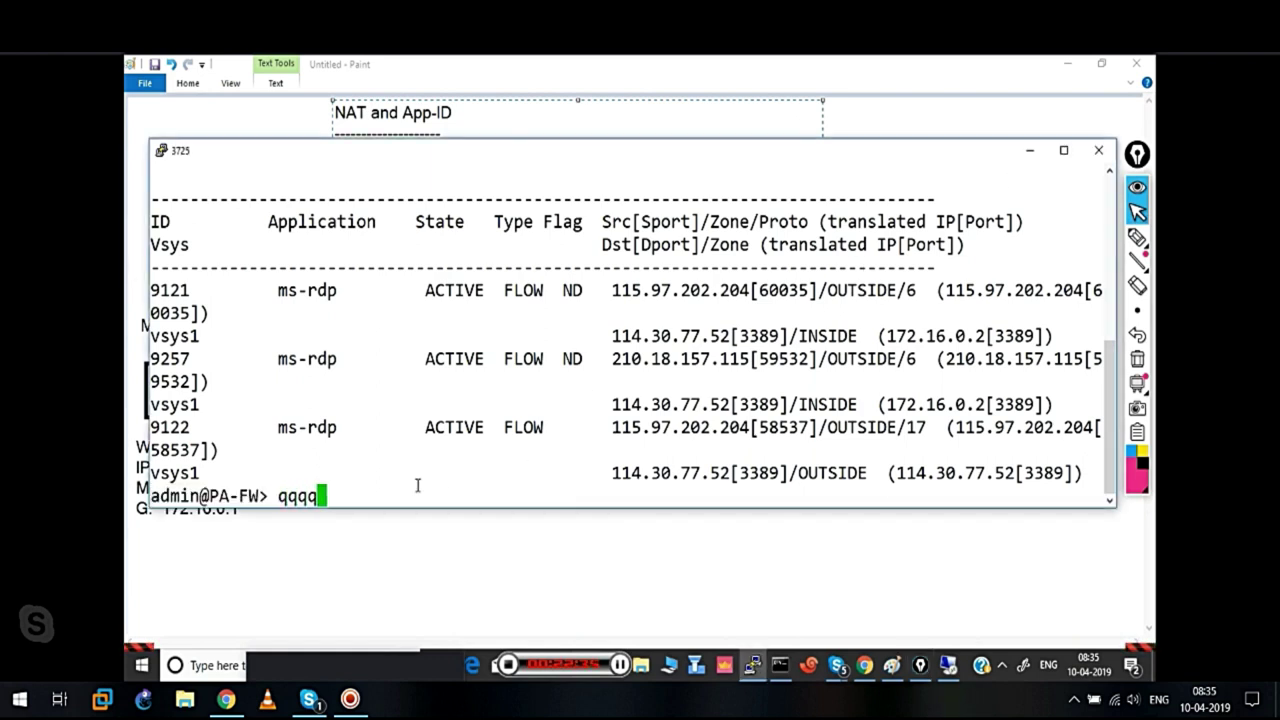
key(BackSpace)
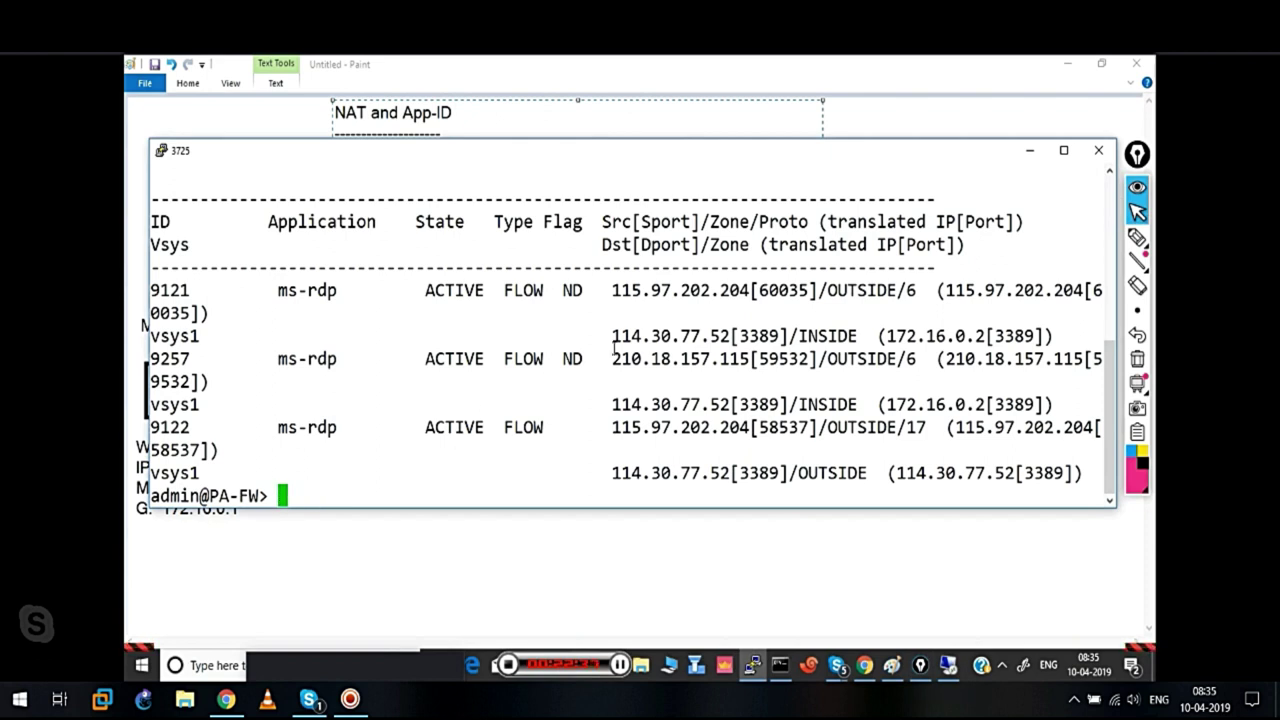
Add '[ Source NAT', '- Destination NAT' and '- Static NAT' to the Paint NAT notes
click(1033, 154)
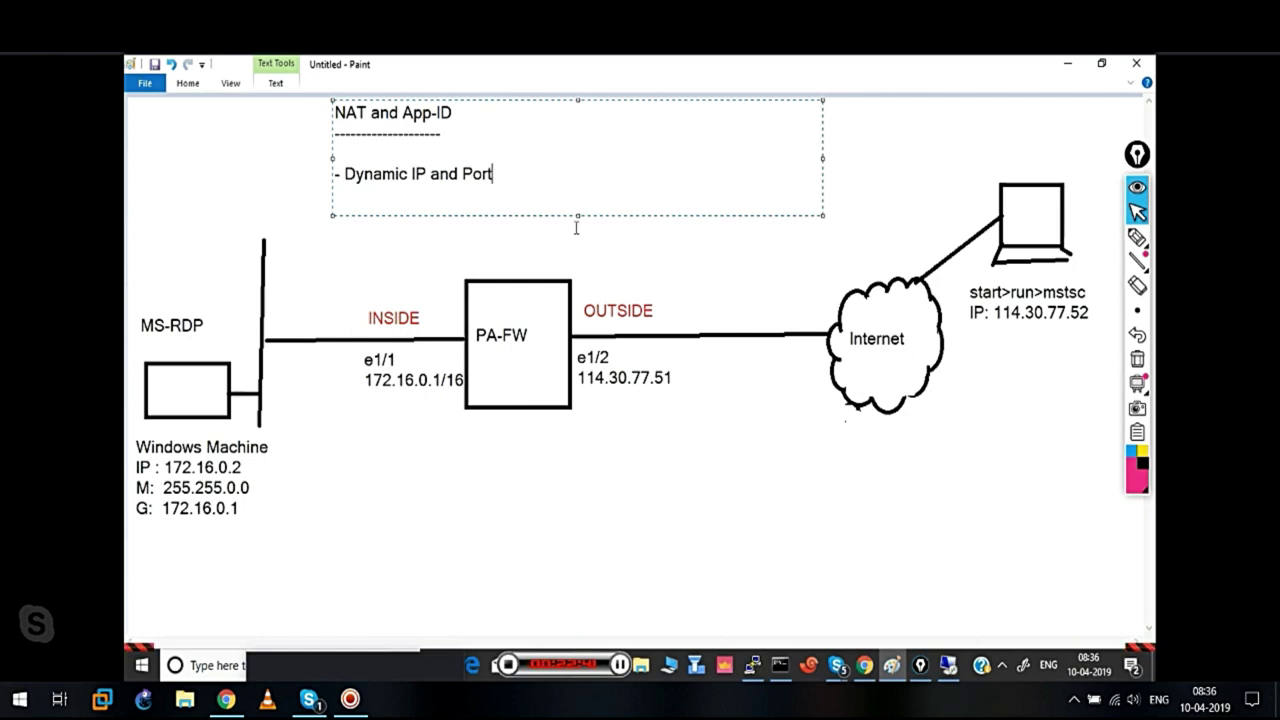
key(Return)
text(- Destin)
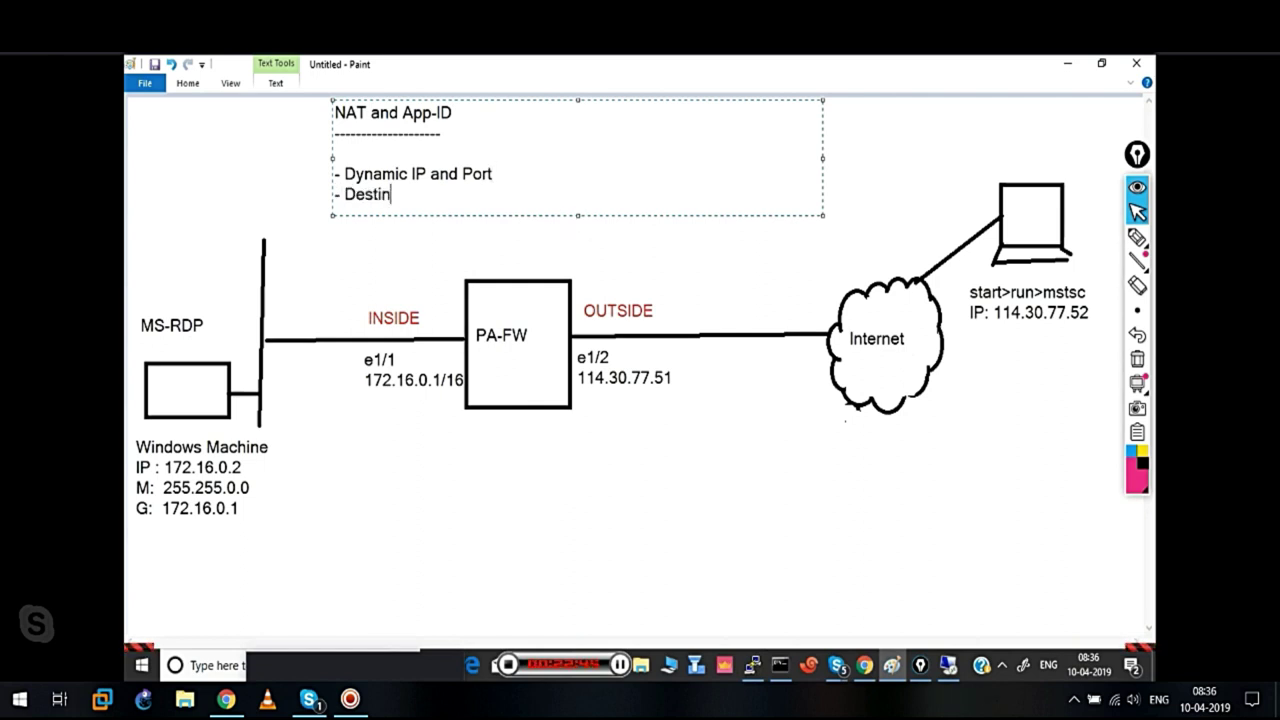
text(ation NAT)
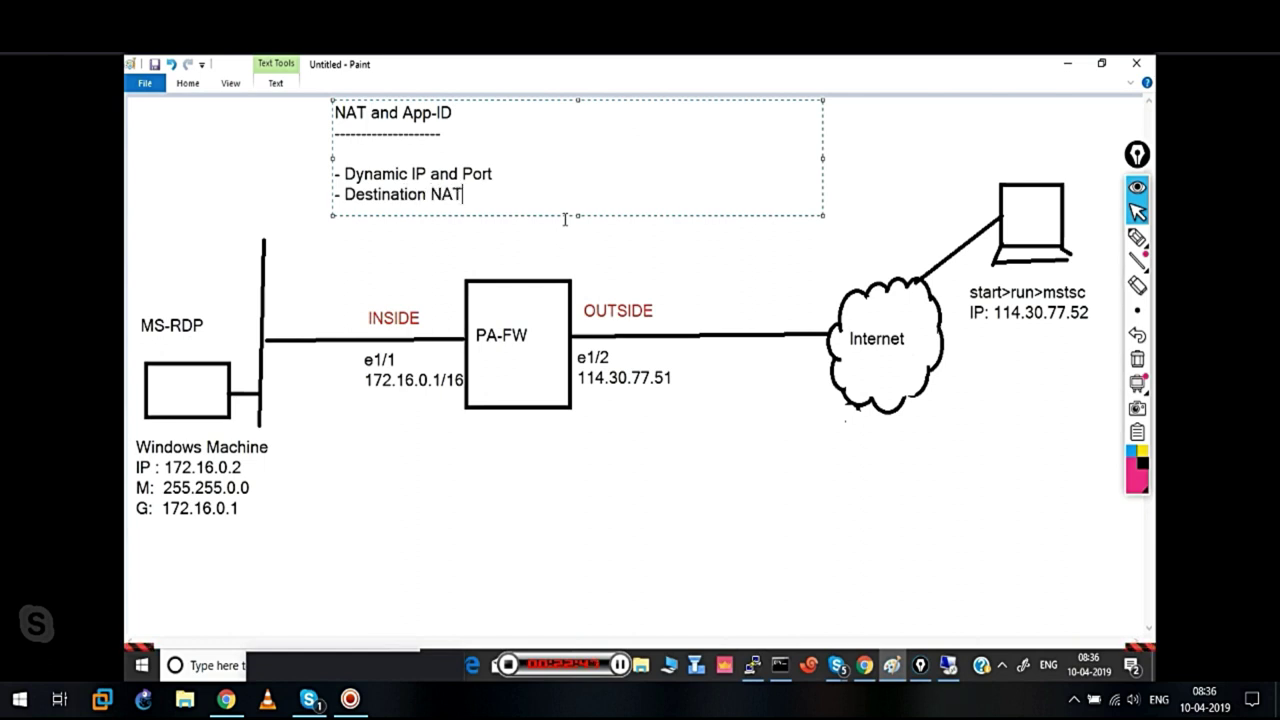
click(509, 173)
text([ Source NAT)
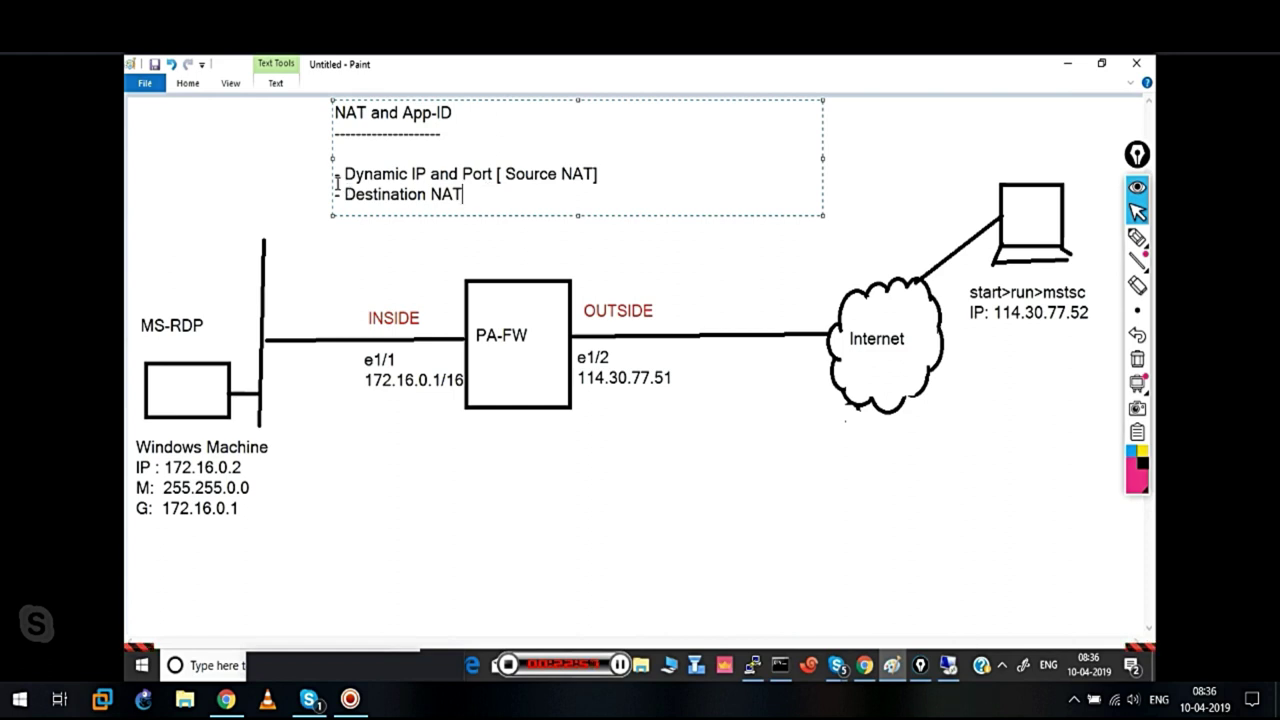
key(Return)
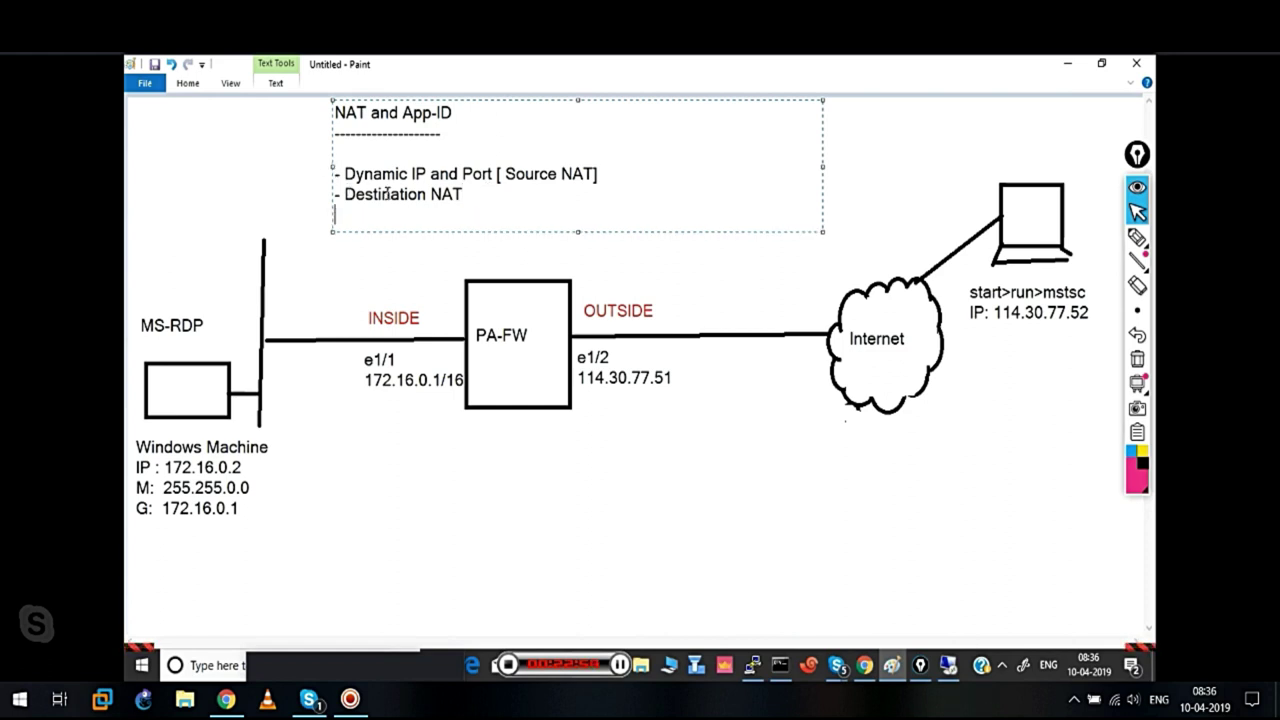
text(- Stati)
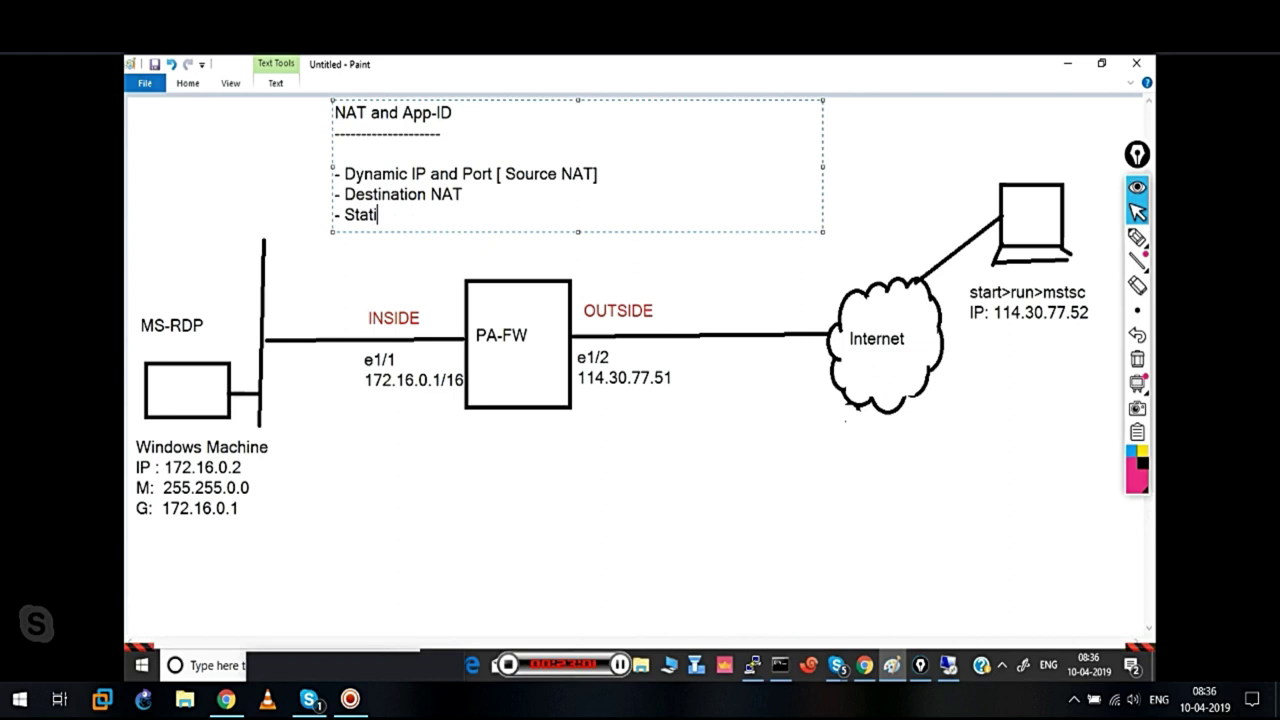
text(c NAT)
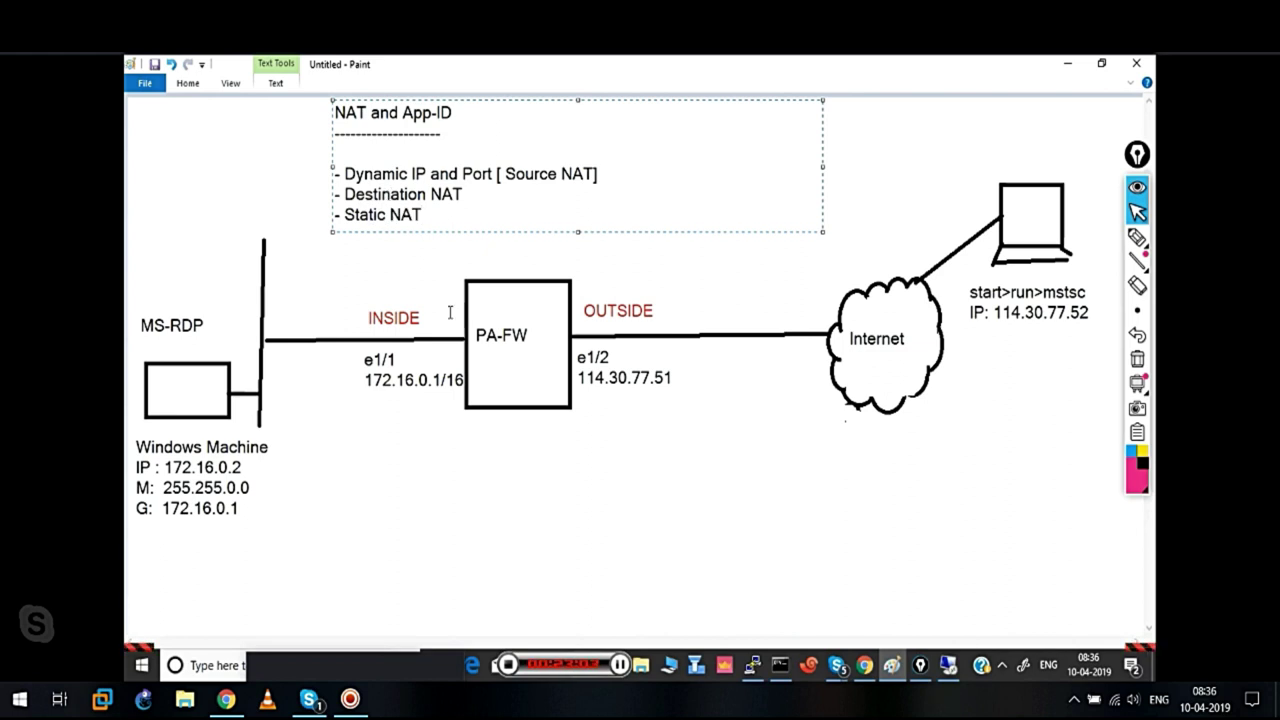
click(481, 280)
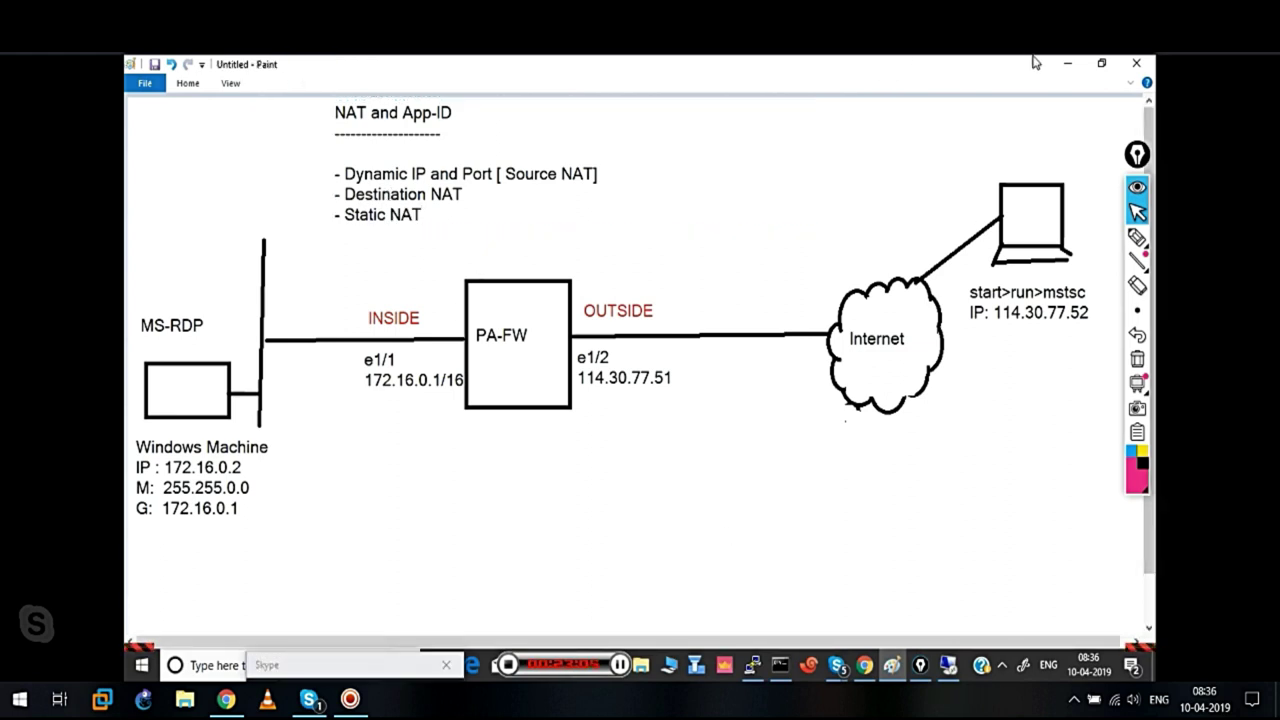
Minimize Paint and bring the firewall web interface back into view
click(1062, 64)
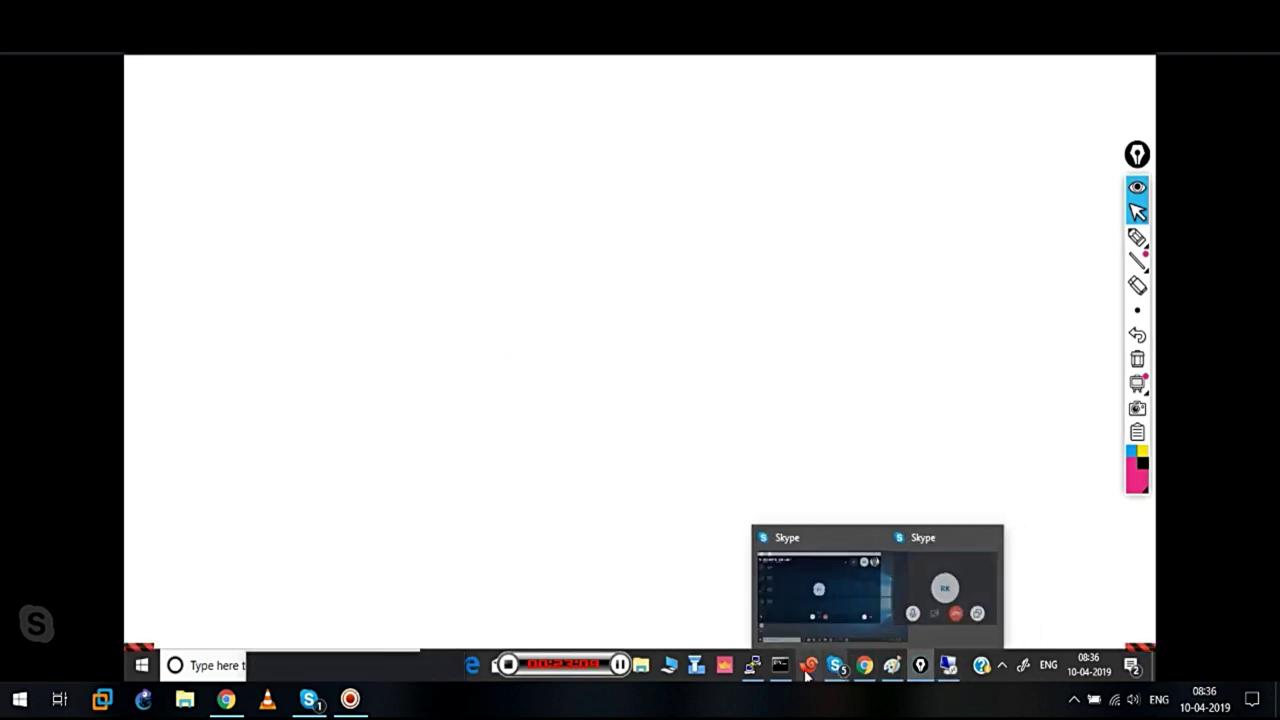
mouse_move(864, 665)
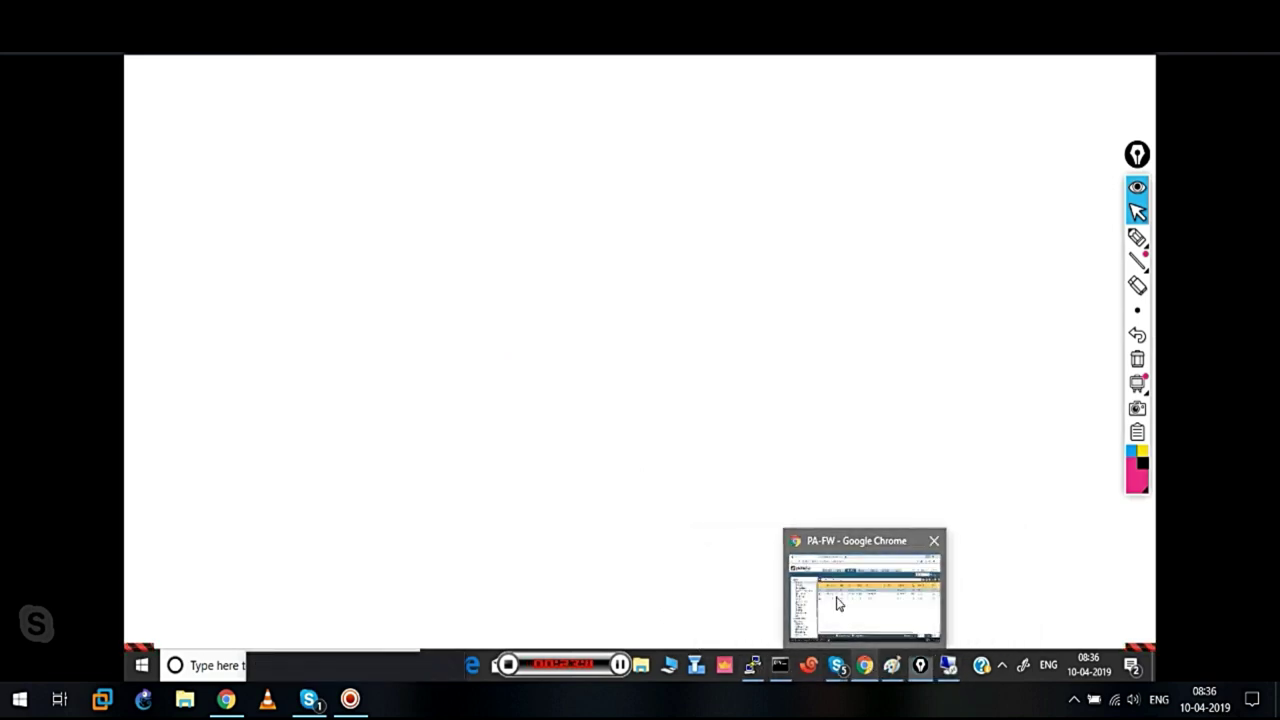
click(838, 603)
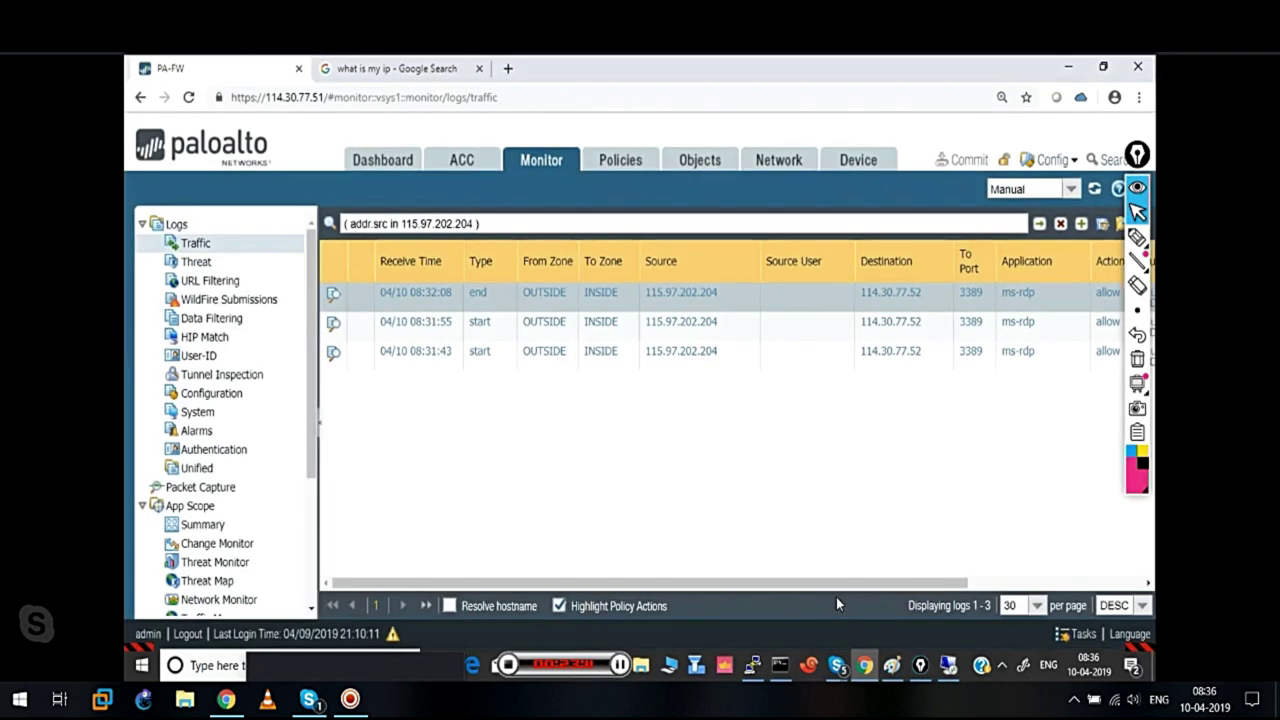
Delete the Outside-Inside-DNAT-RDP rule under Policies > NAT and begin adding a new rule
click(655, 165)
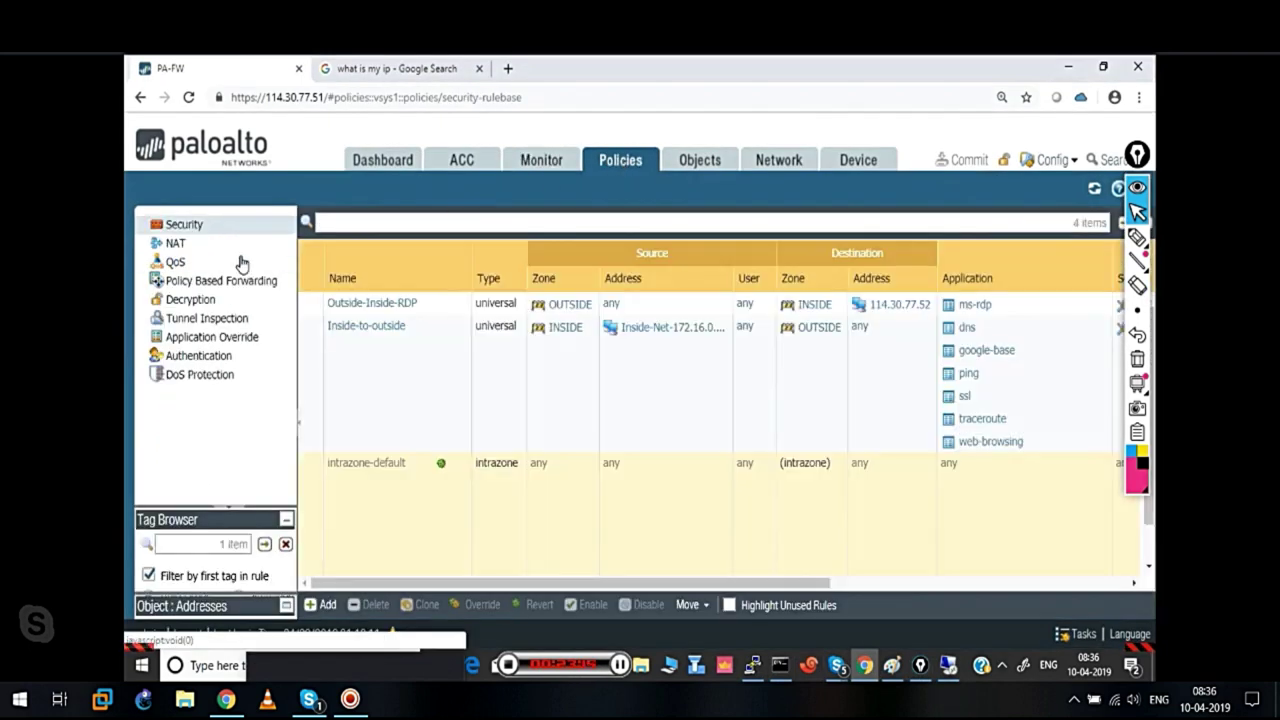
click(192, 245)
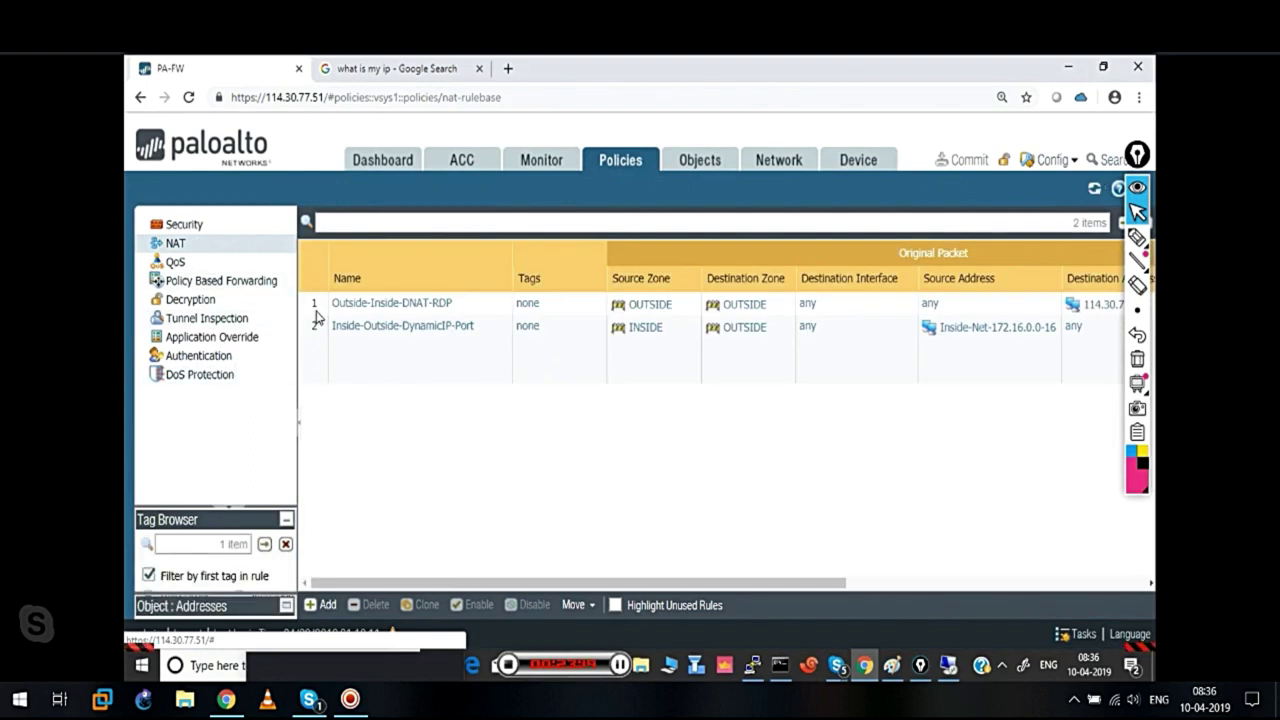
click(311, 305)
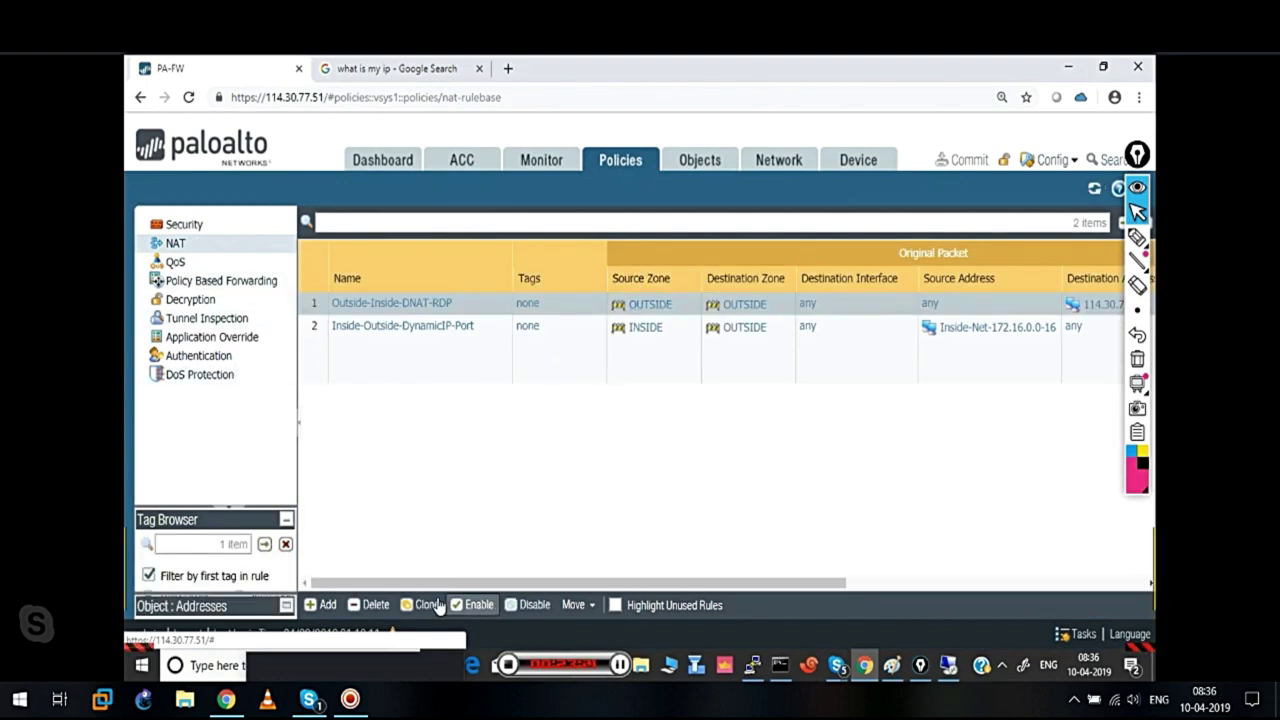
click(375, 606)
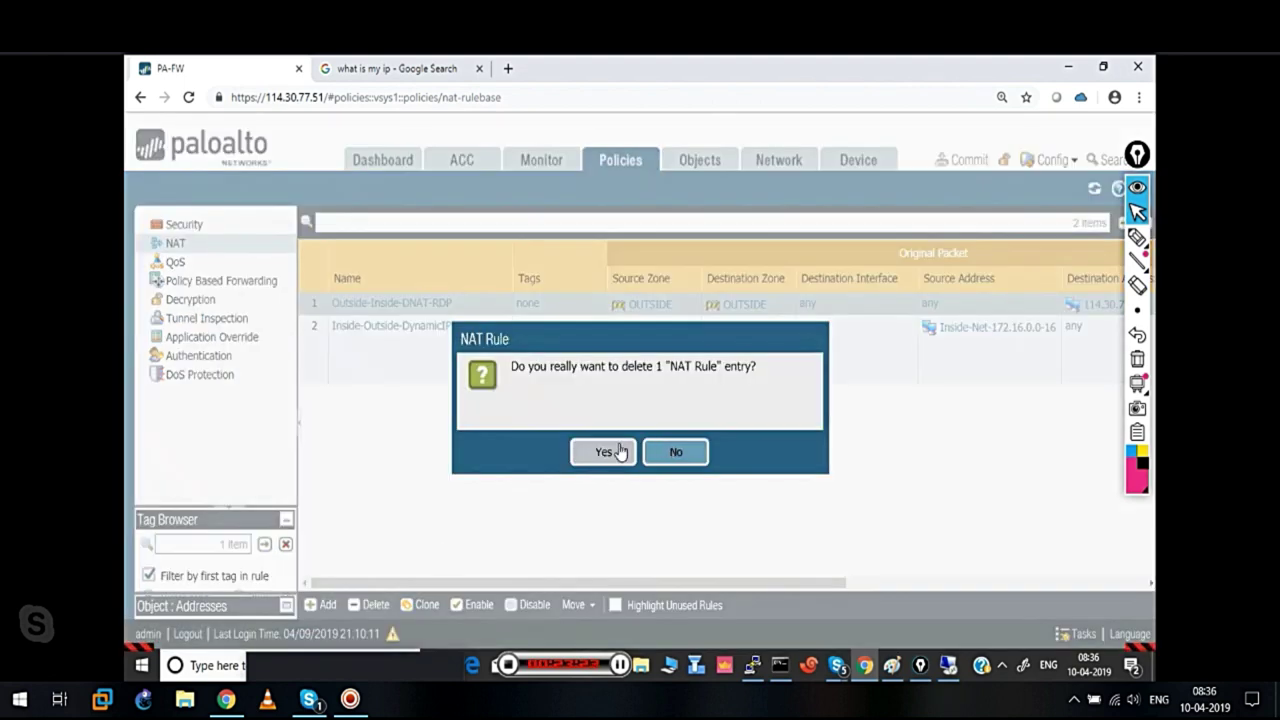
click(610, 451)
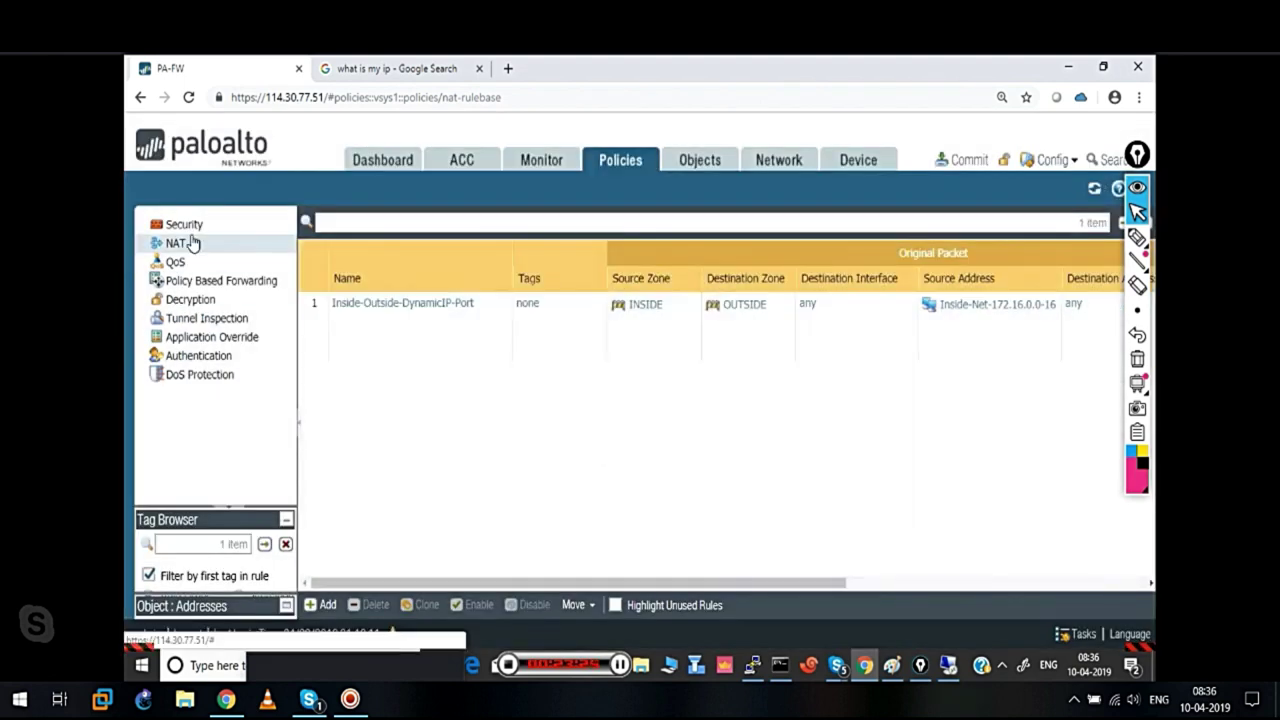
click(329, 607)
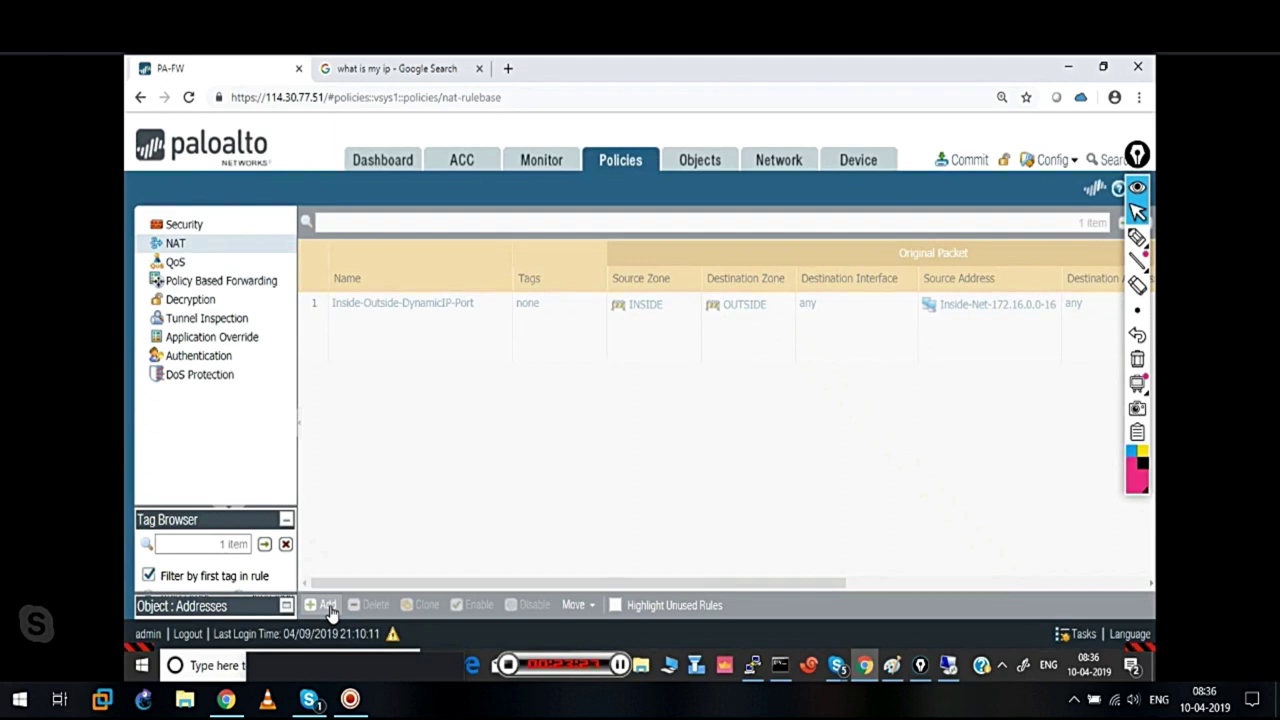
Name the rule Static-NAT, matching source zone INSIDE, destination zone OUTSIDE, source address 172.16.0.2
text(Static)
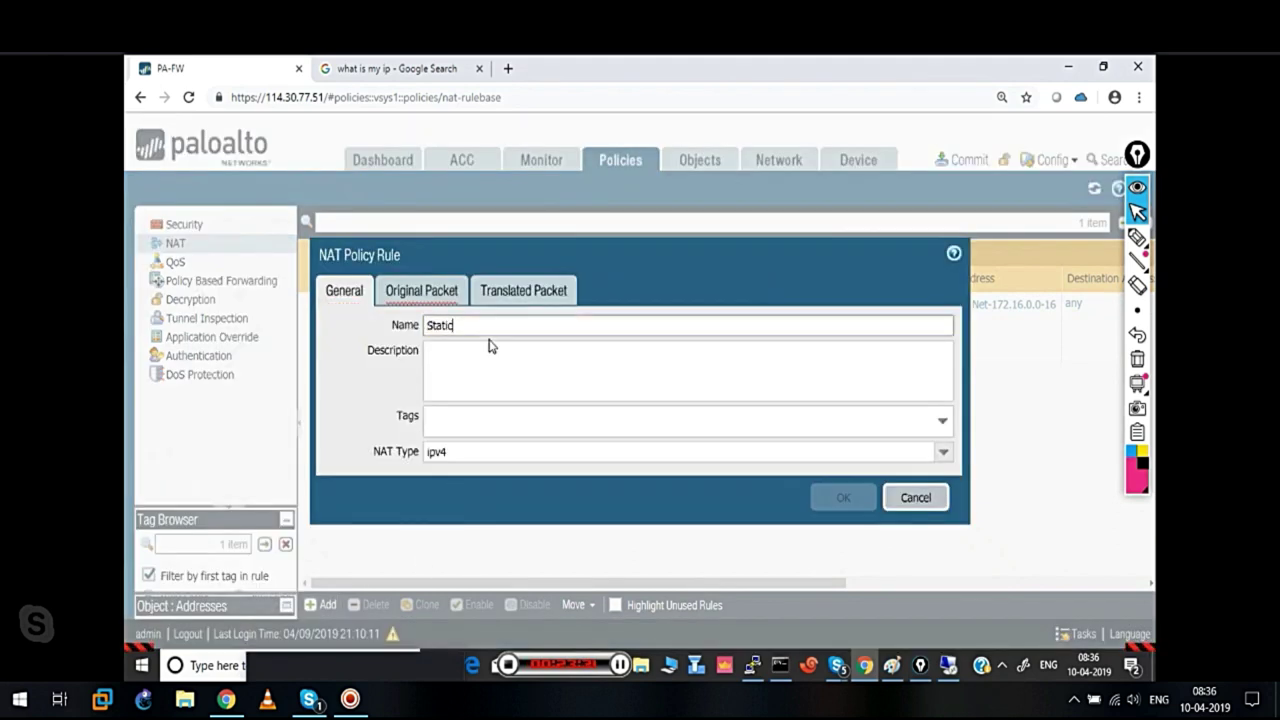
text(-NAT)
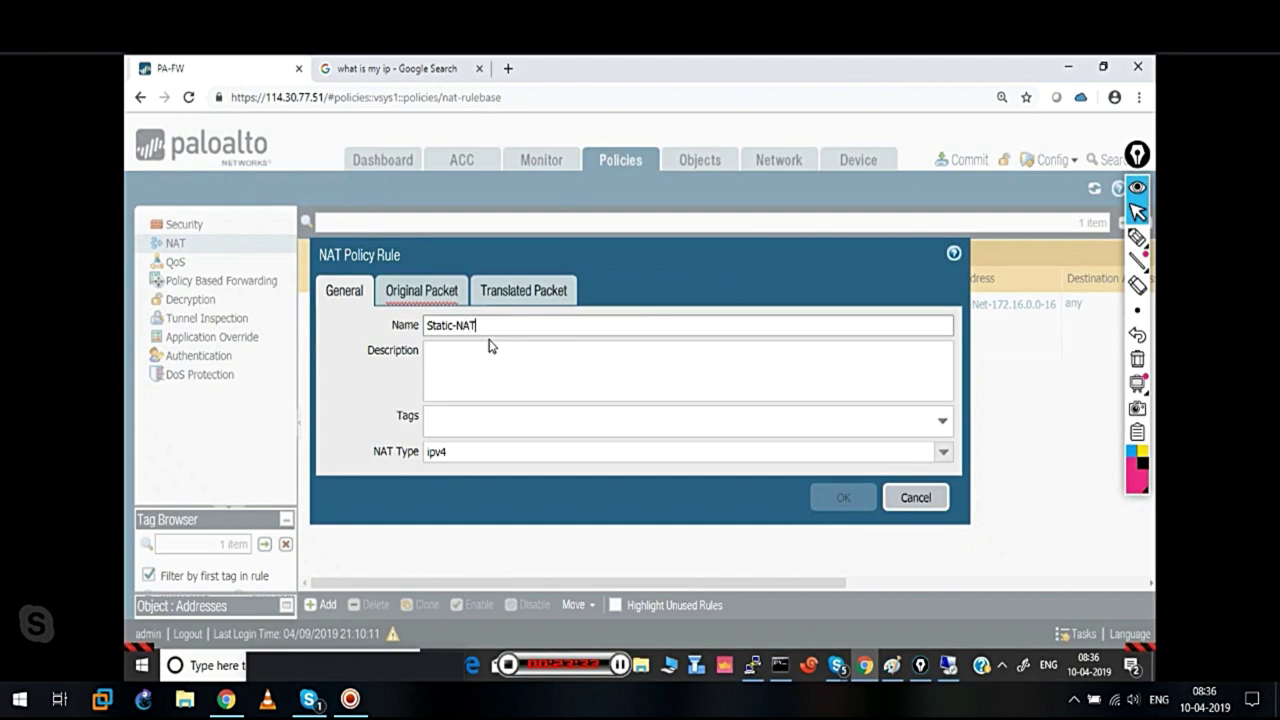
click(420, 290)
click(352, 548)
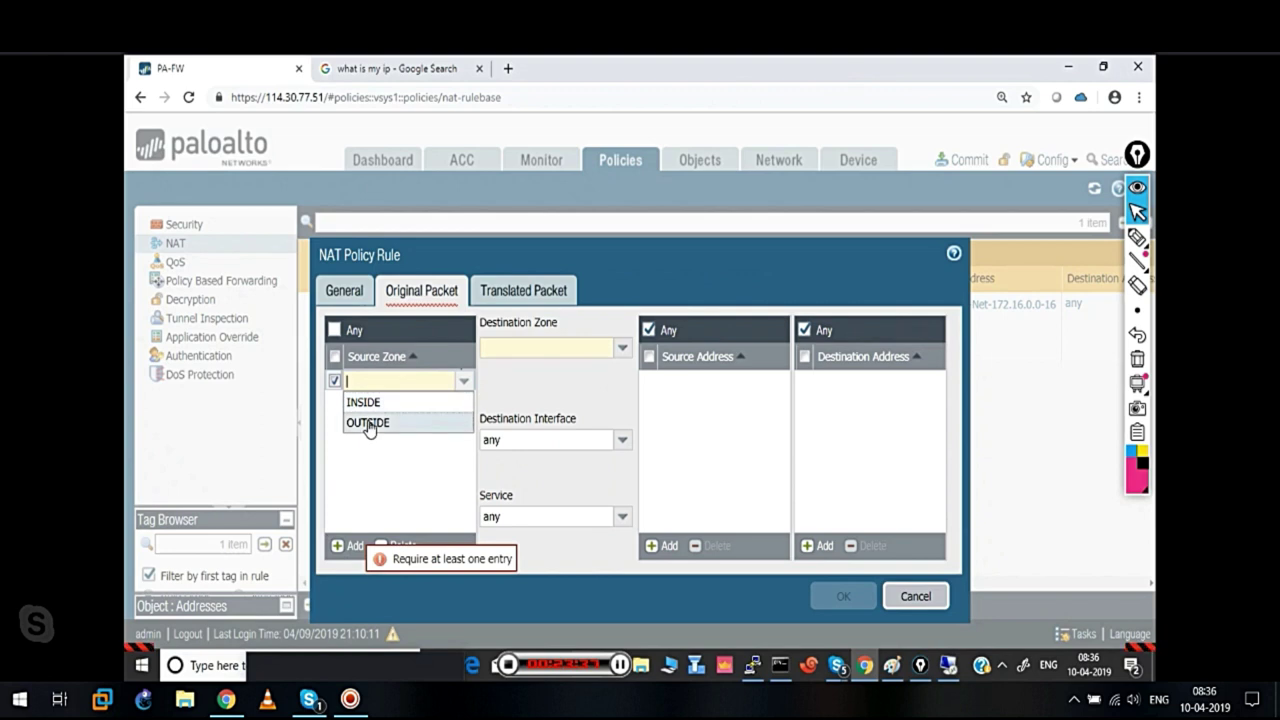
click(364, 403)
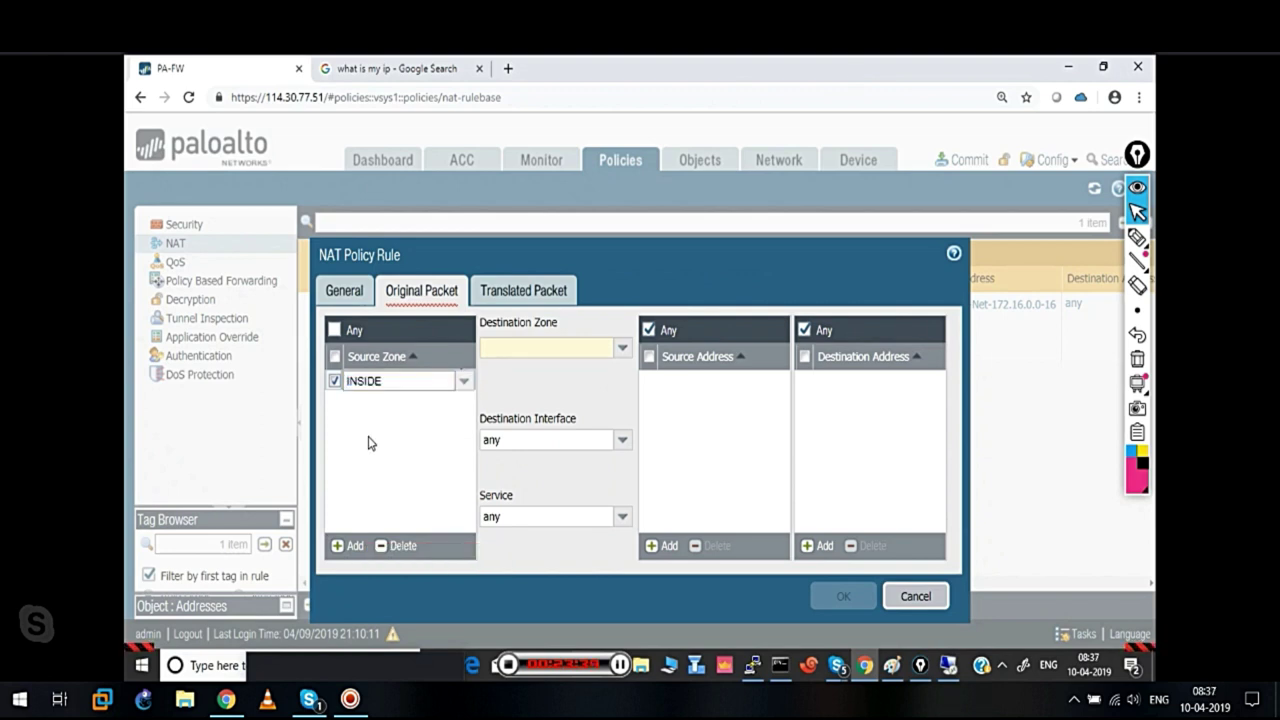
click(620, 350)
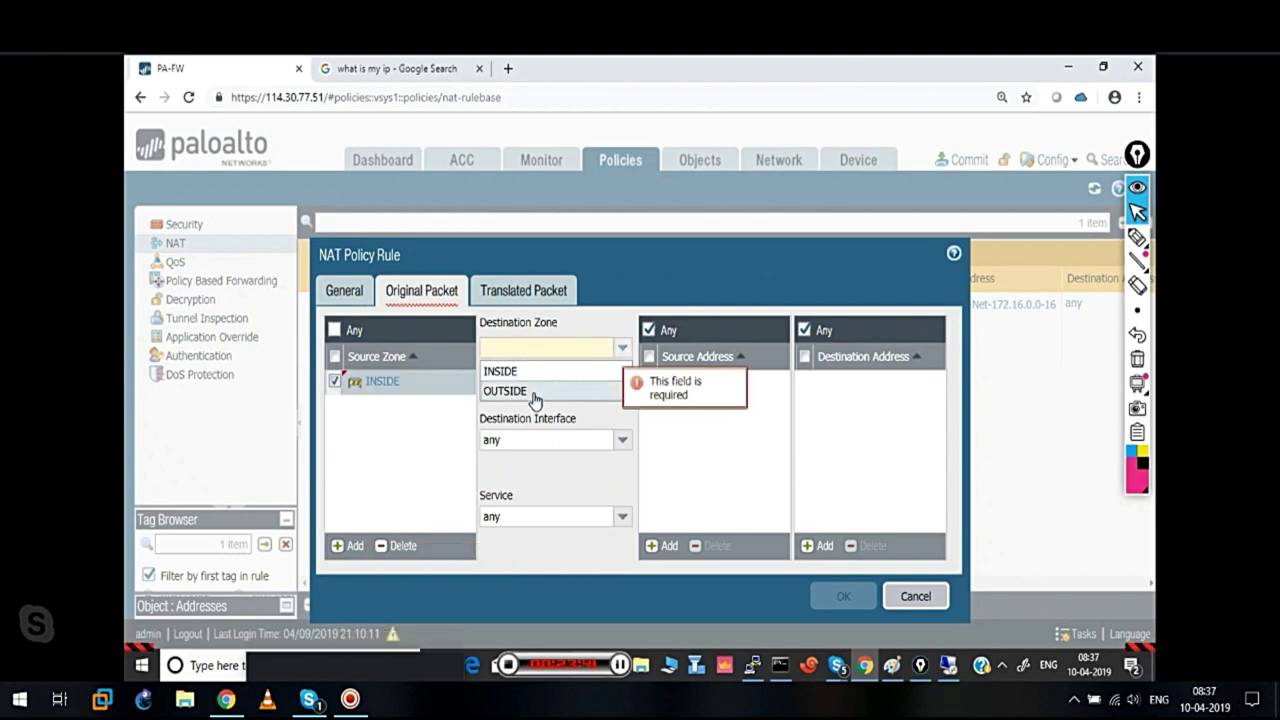
click(530, 395)
click(664, 548)
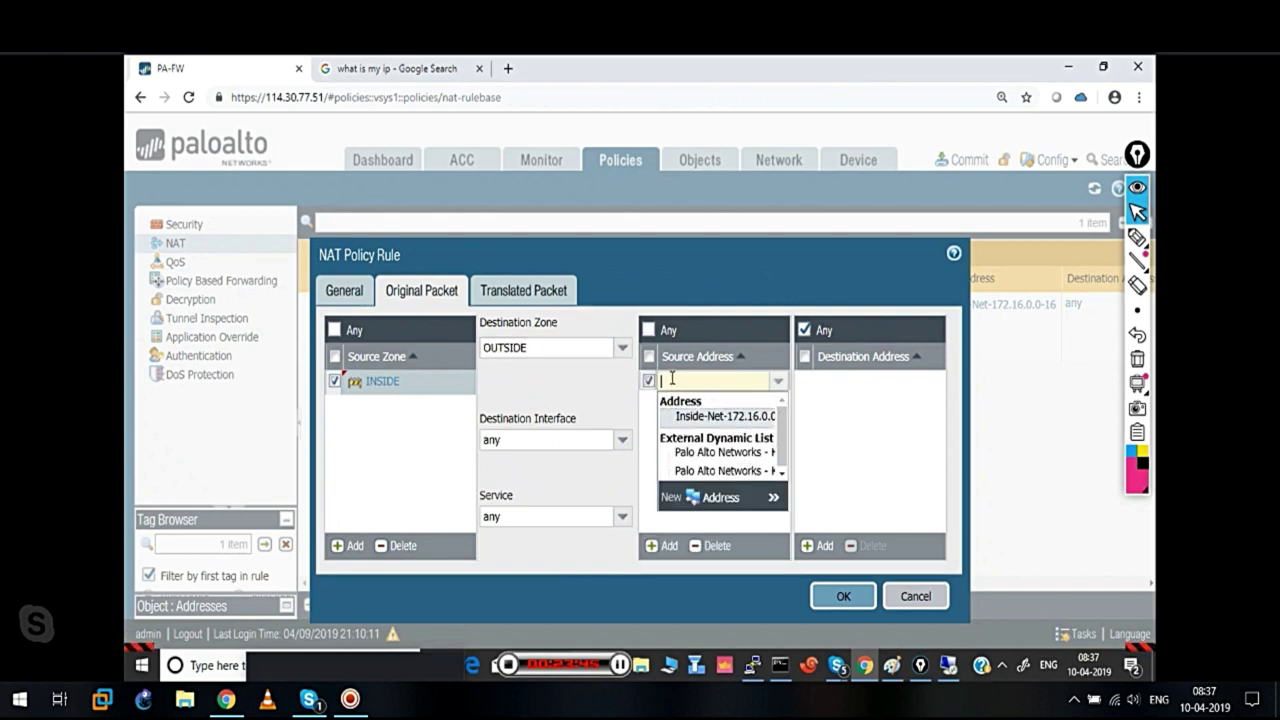
text(172)
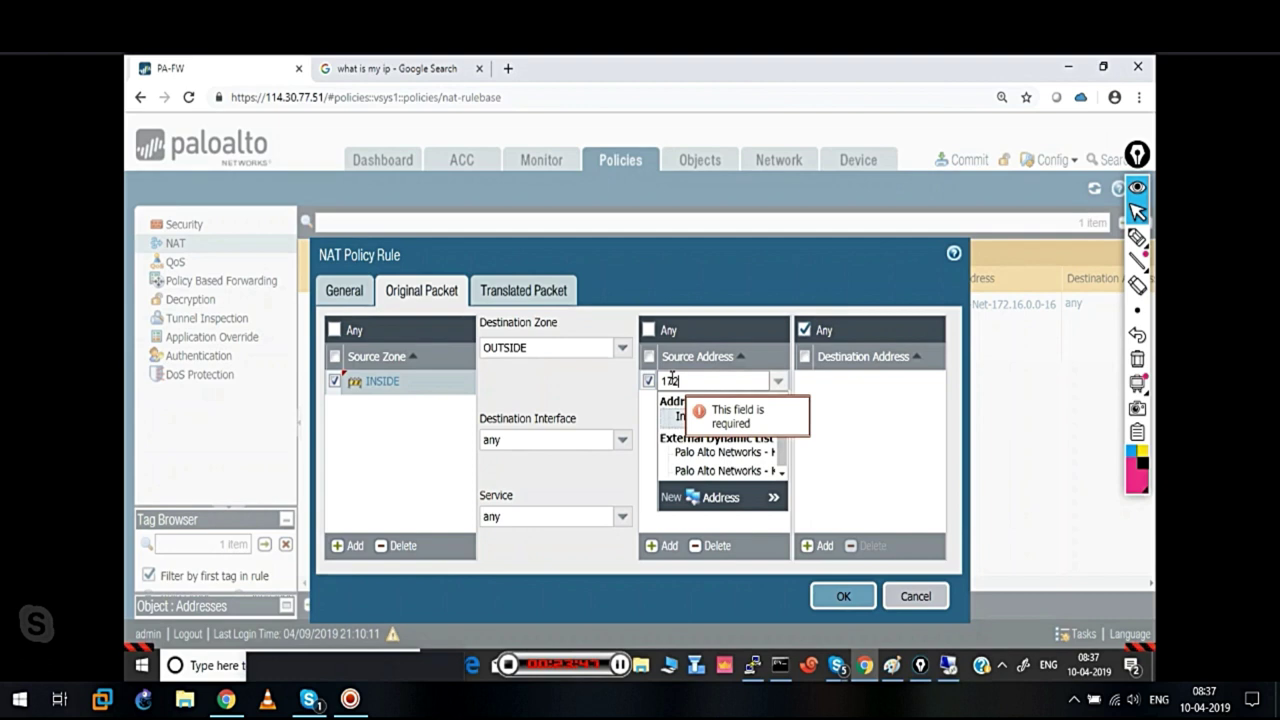
text(.16.0.2)
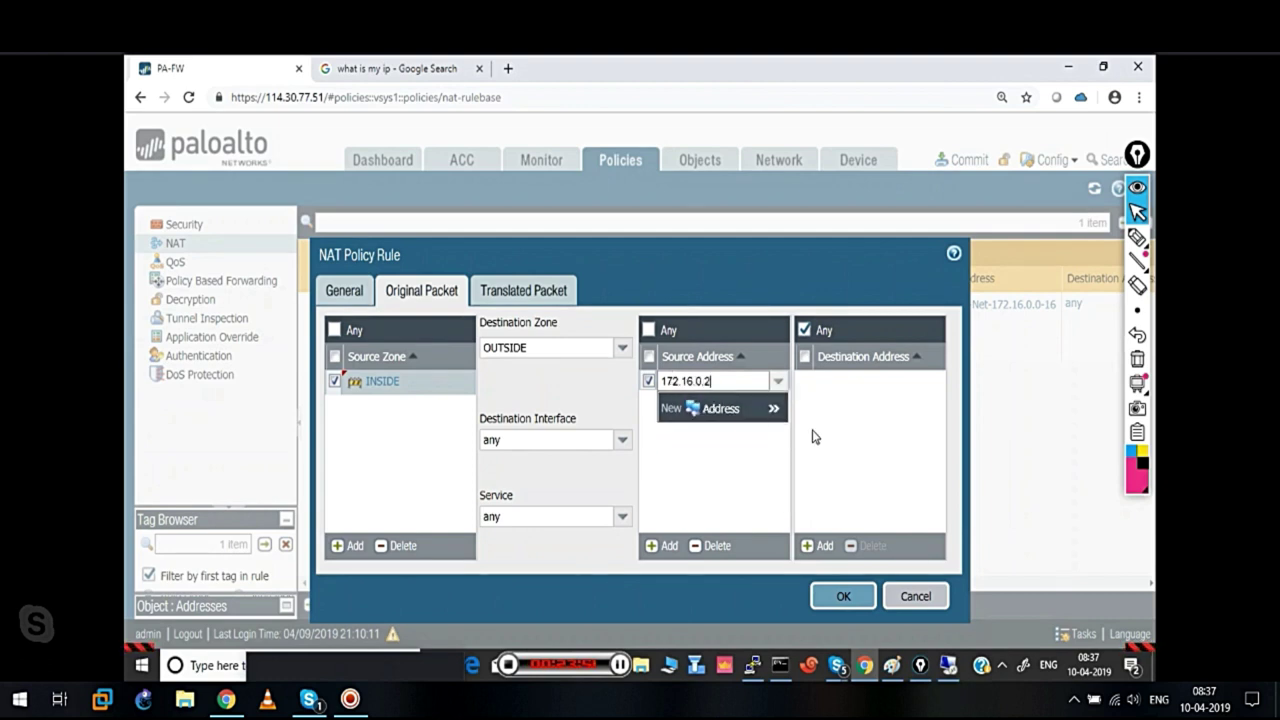
click(873, 462)
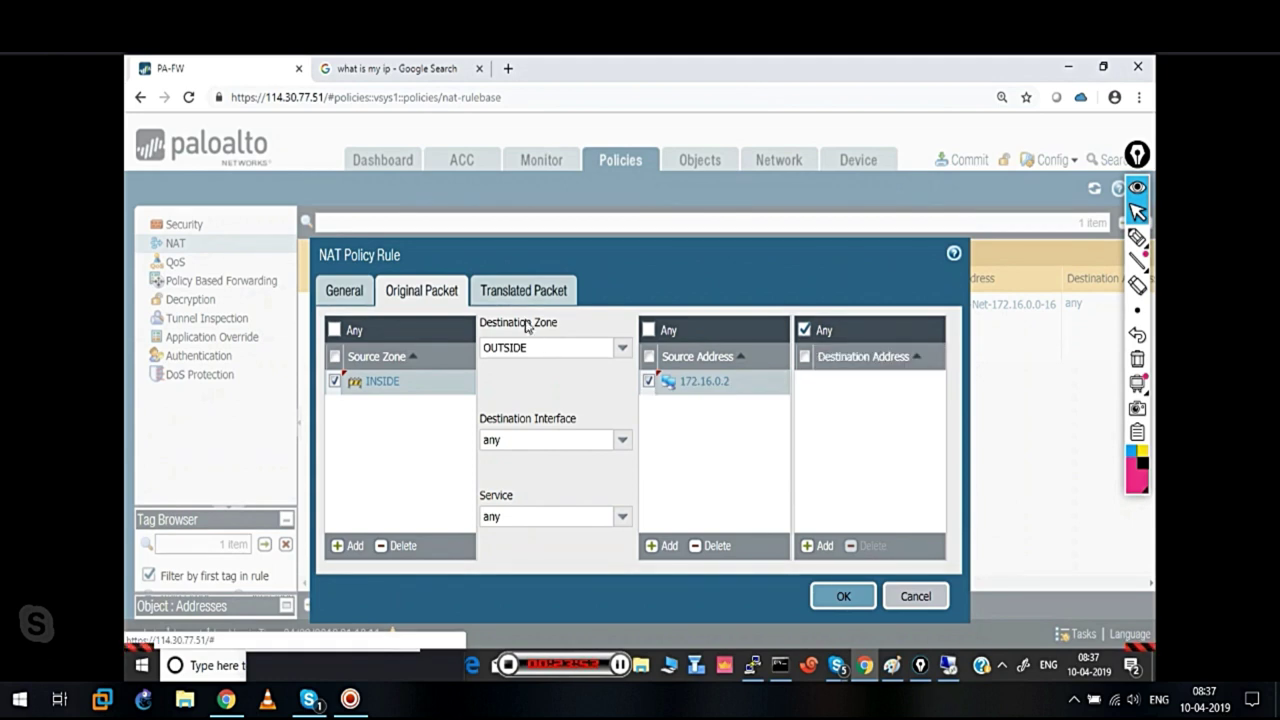
click(514, 290)
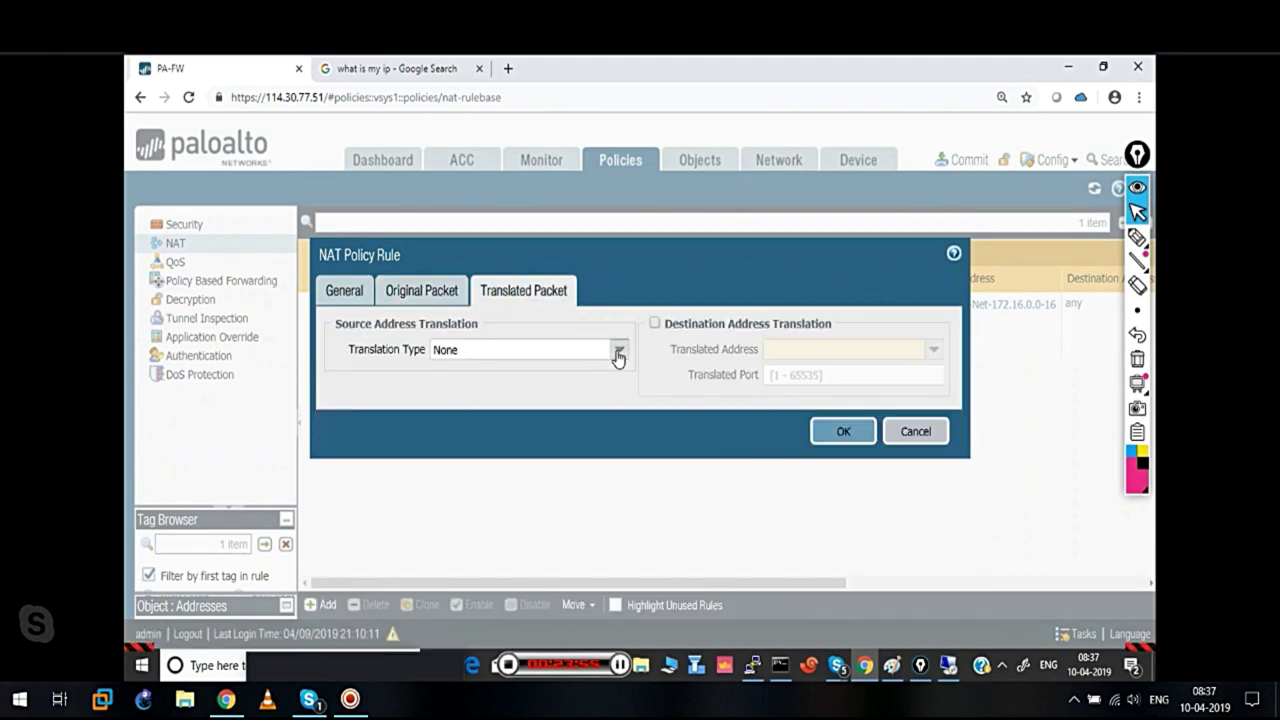
Set source translation to Static IP with translated address 114.30.77.52
click(618, 350)
click(463, 413)
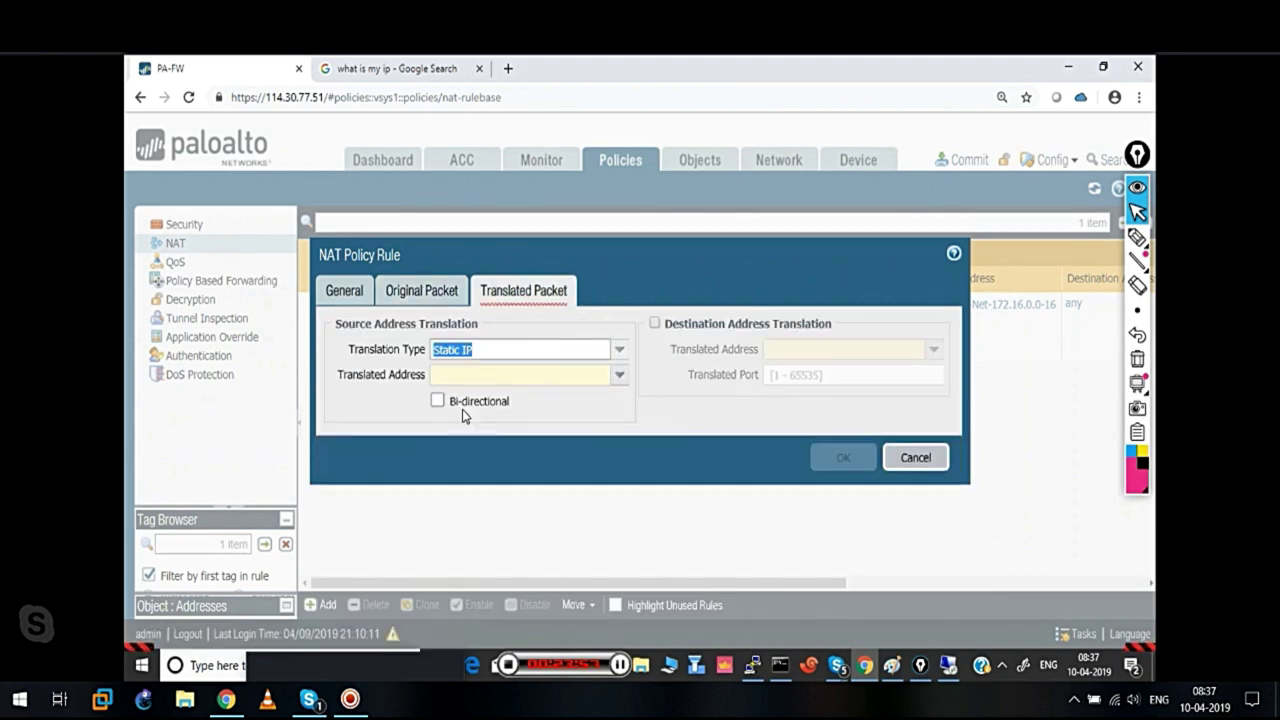
click(466, 374)
text(114)
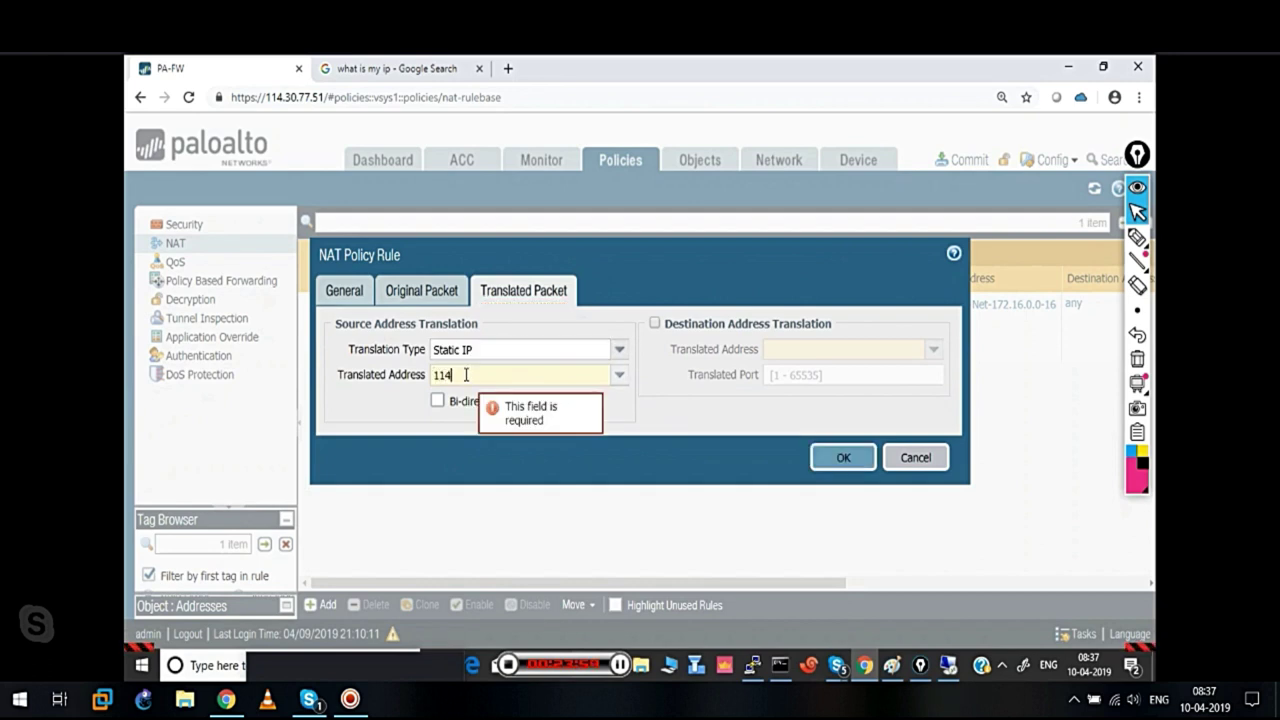
text(.30.77.52)
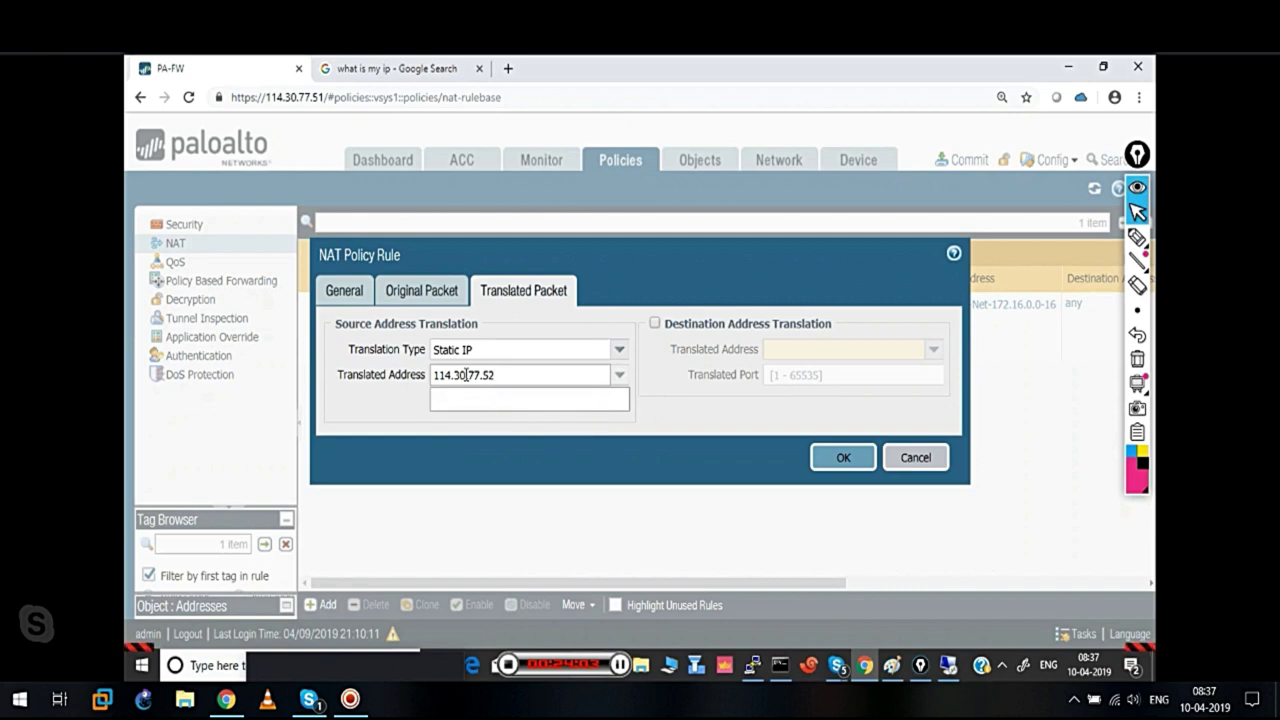
click(667, 441)
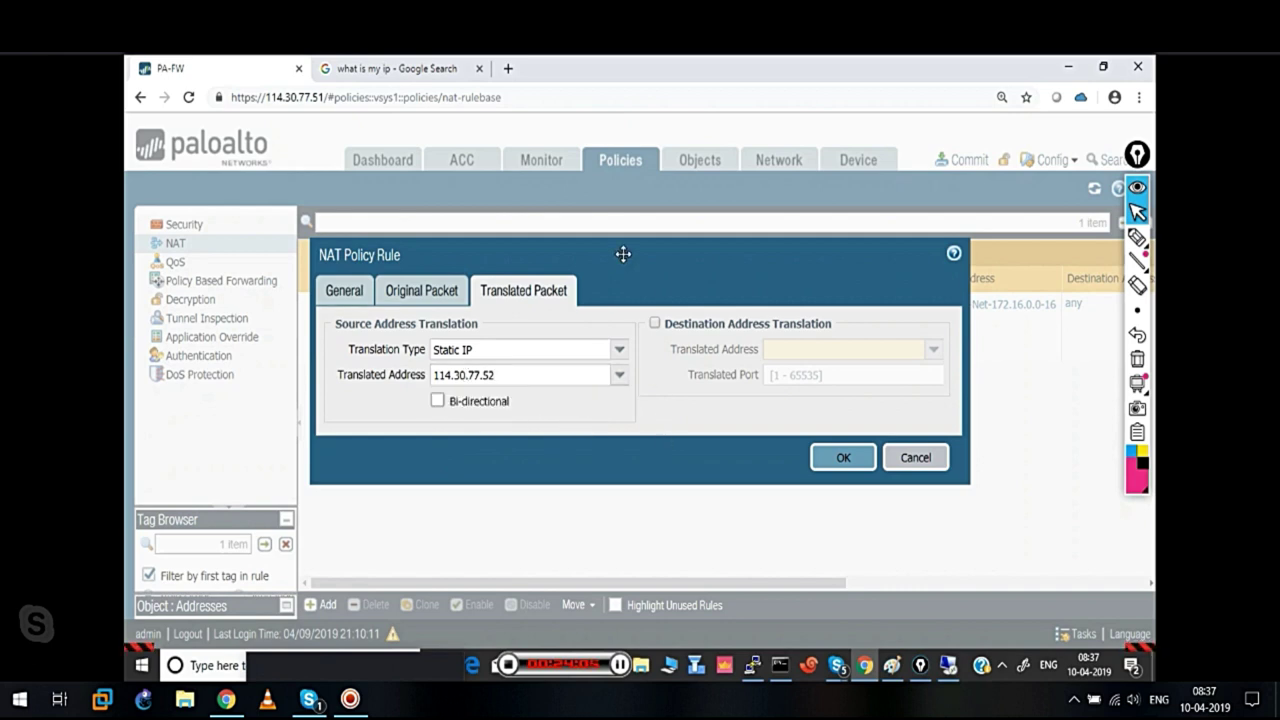
Enable bi-directional translation and save the Static-NAT rule
drag(623, 254, 598, 155)
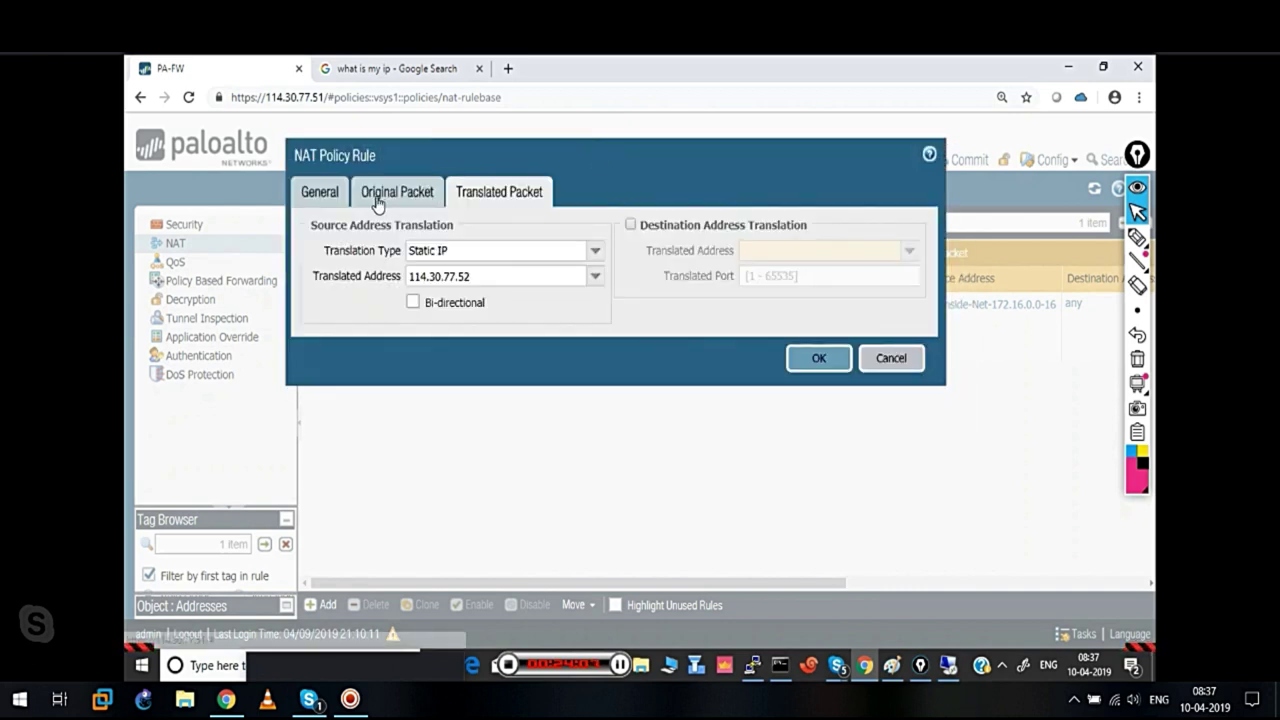
click(378, 200)
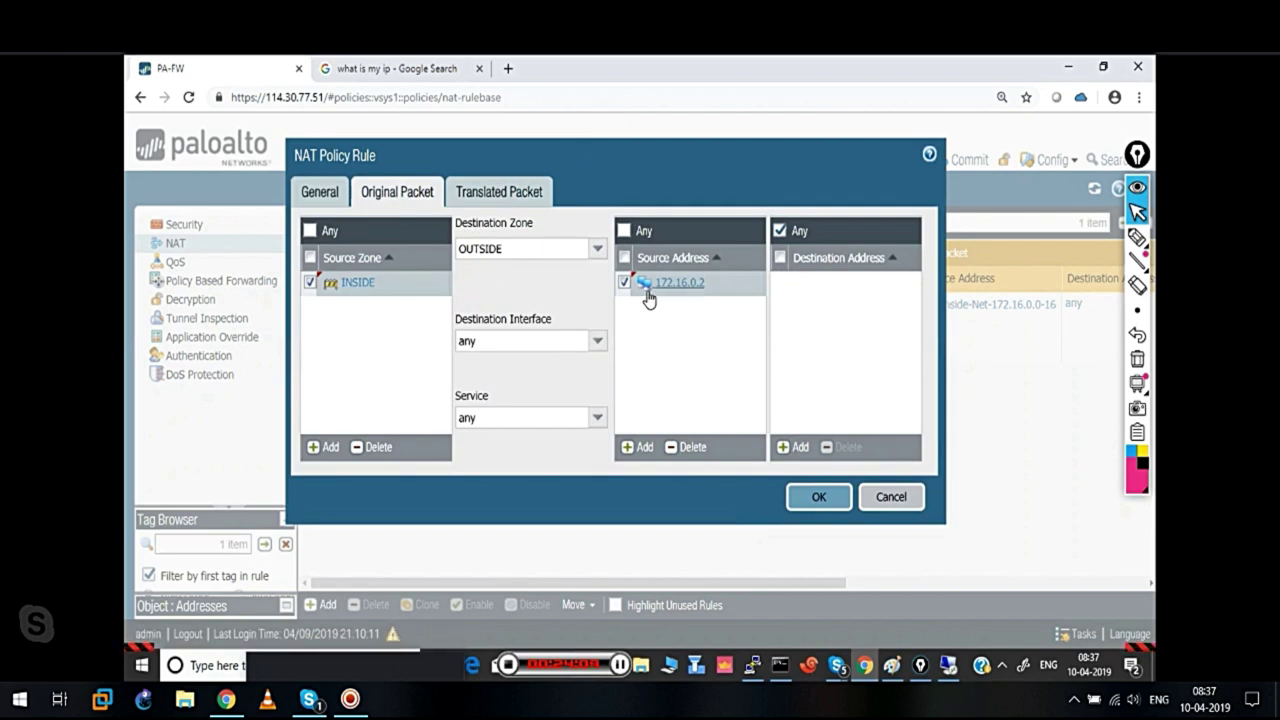
click(495, 200)
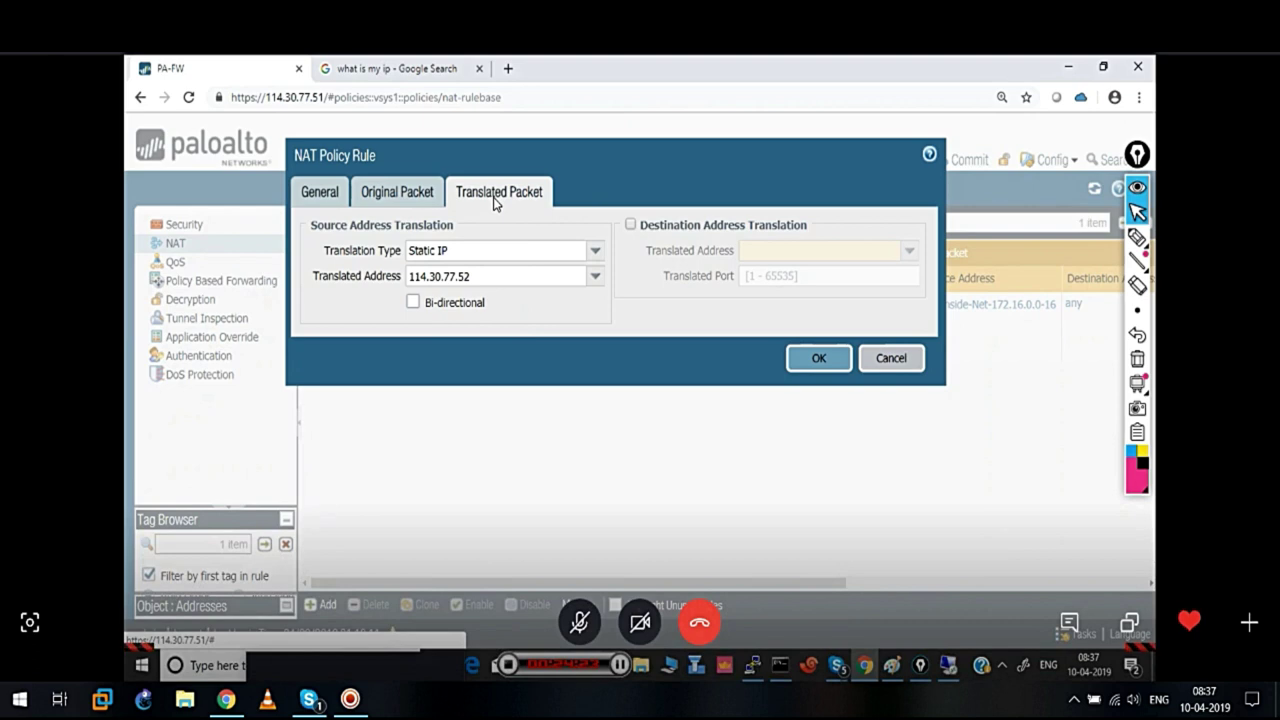
click(411, 304)
drag(580, 154, 571, 139)
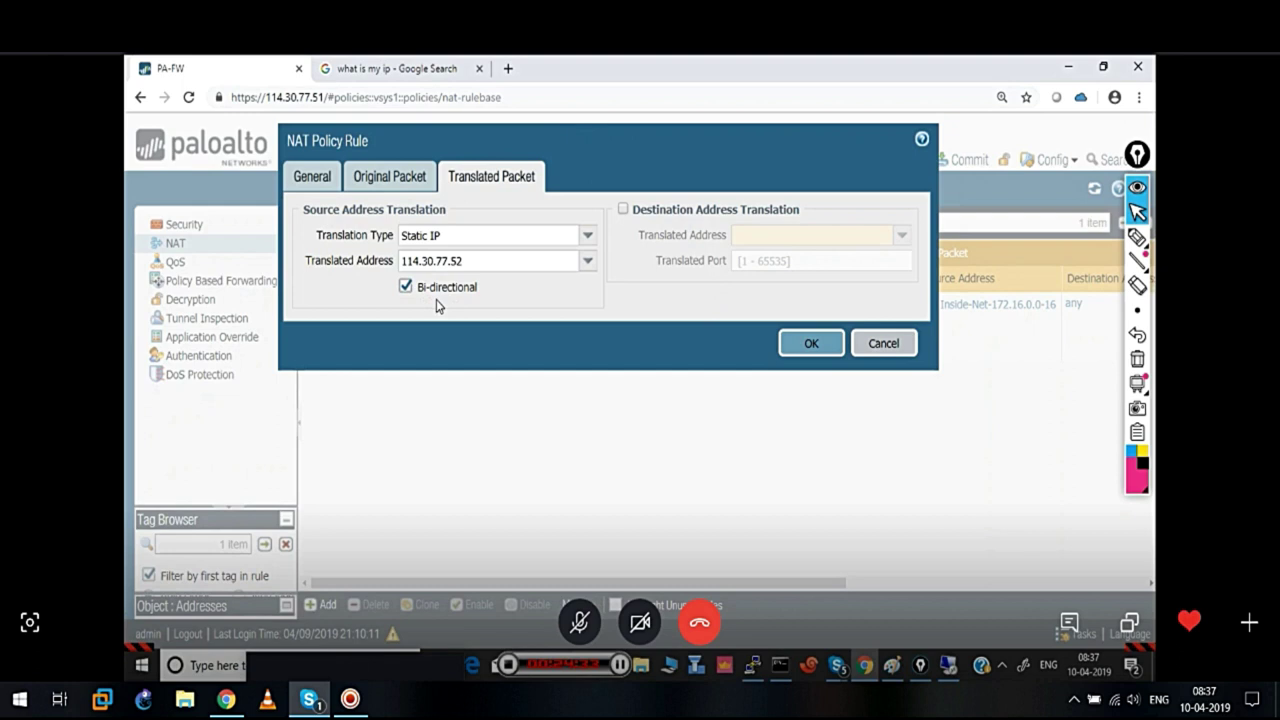
click(815, 347)
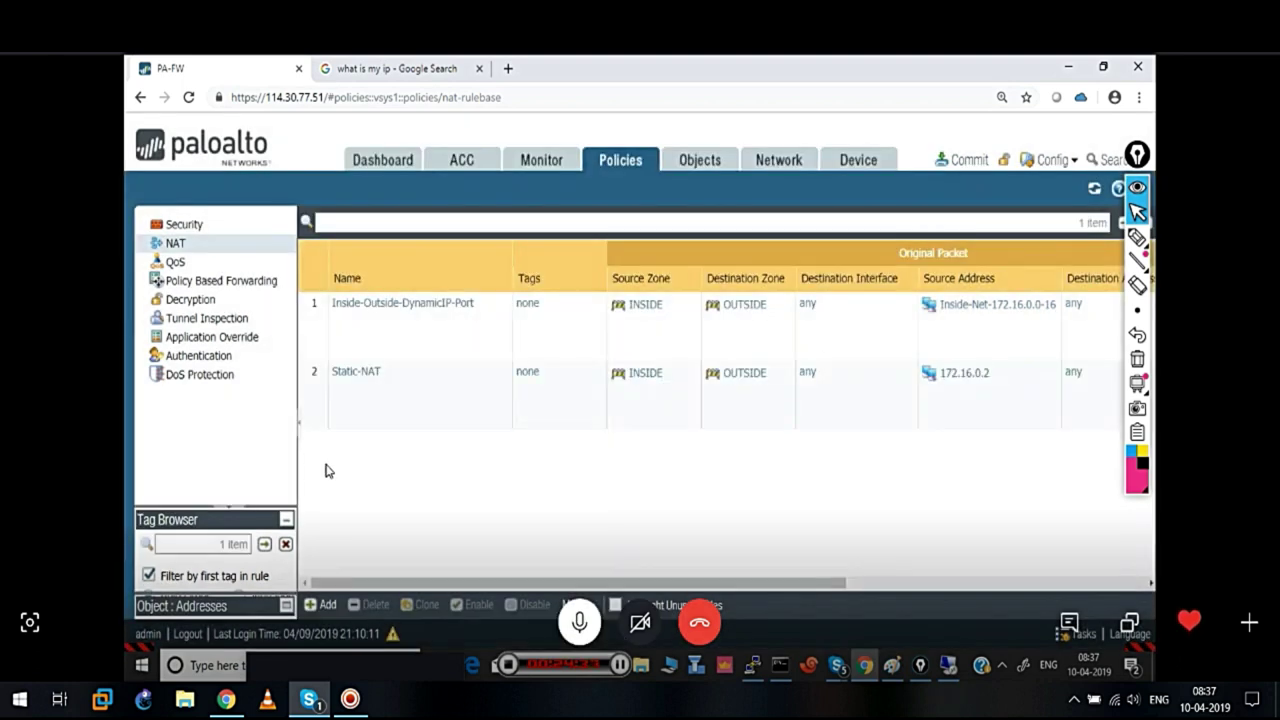
Turn off bi-directional translation on the Static-NAT rule and save it
click(317, 398)
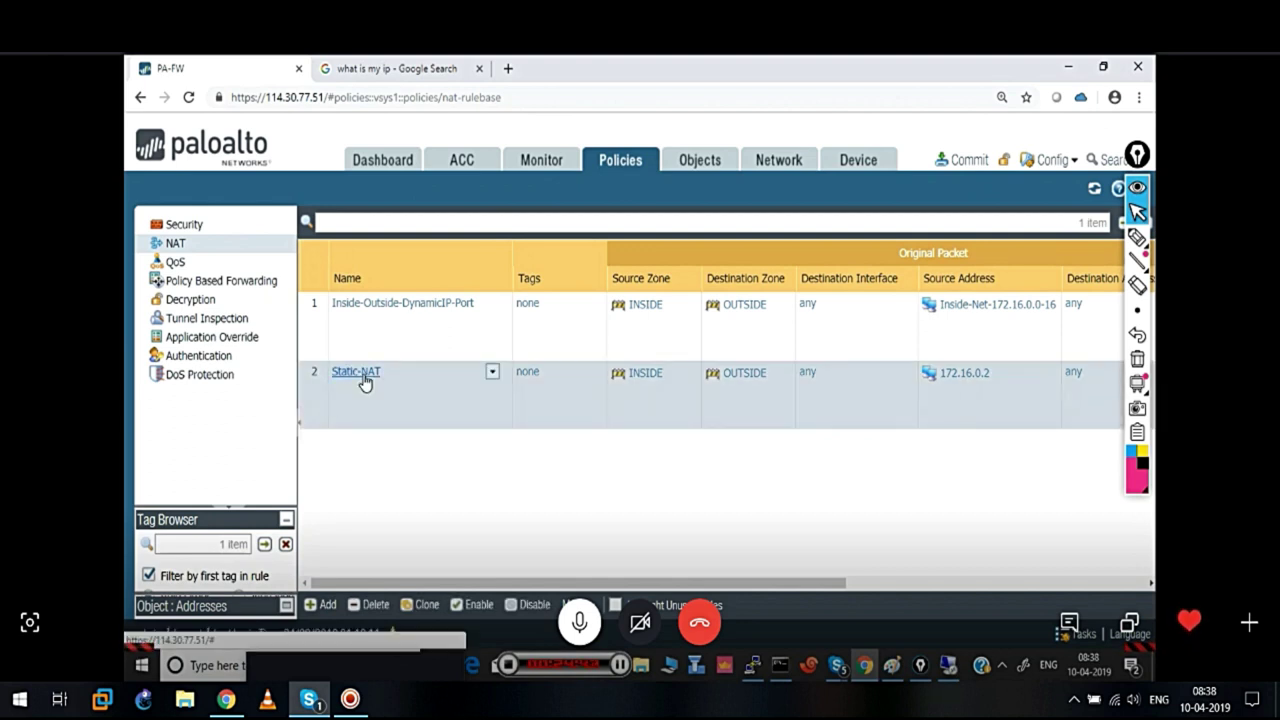
click(364, 375)
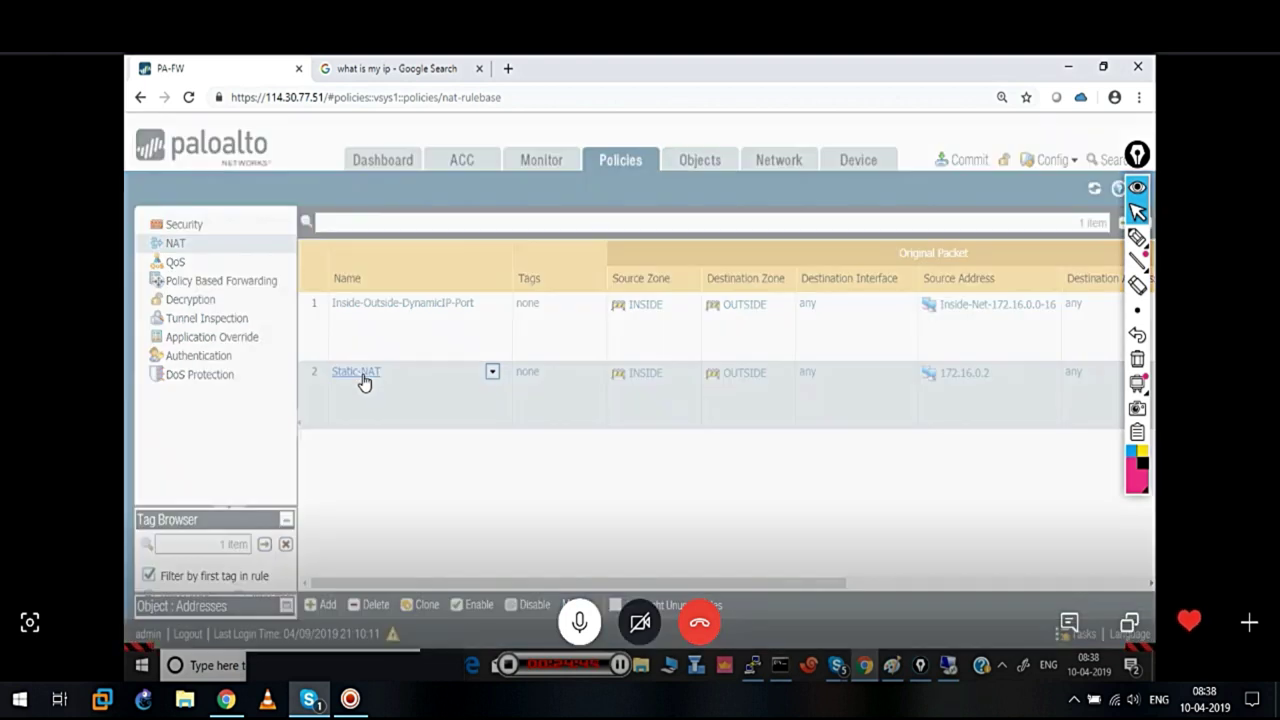
click(551, 289)
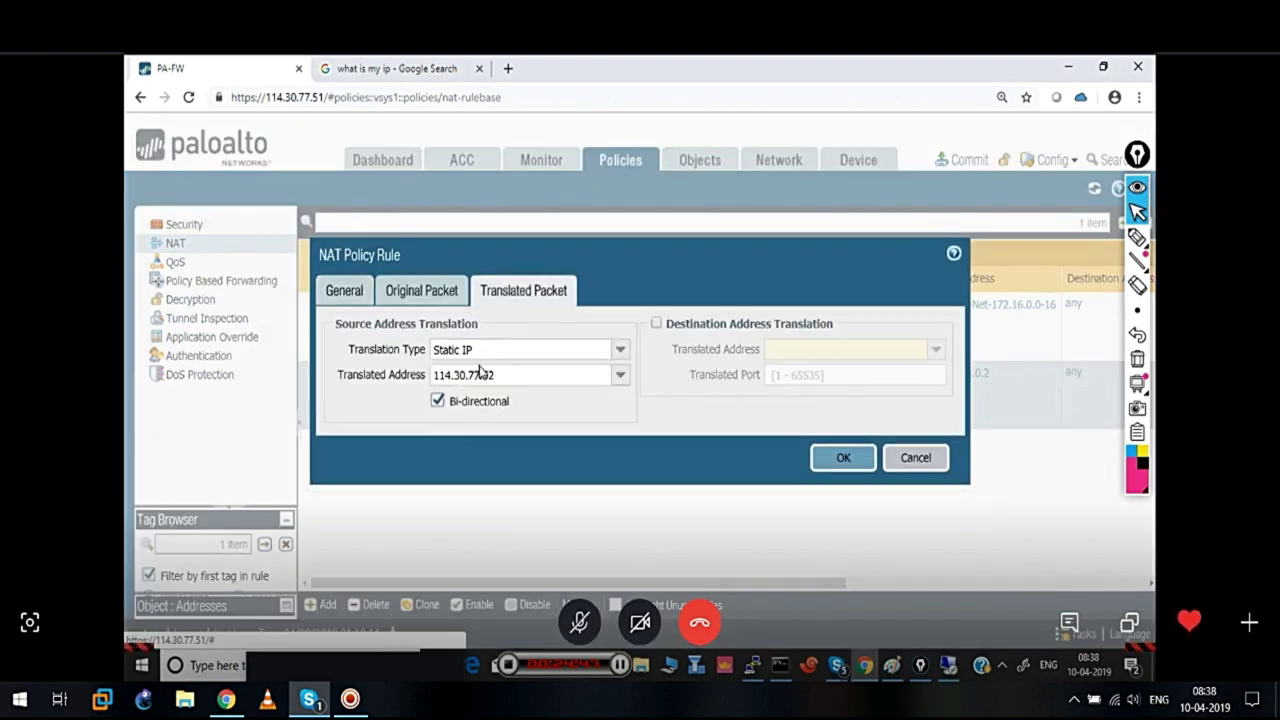
click(439, 402)
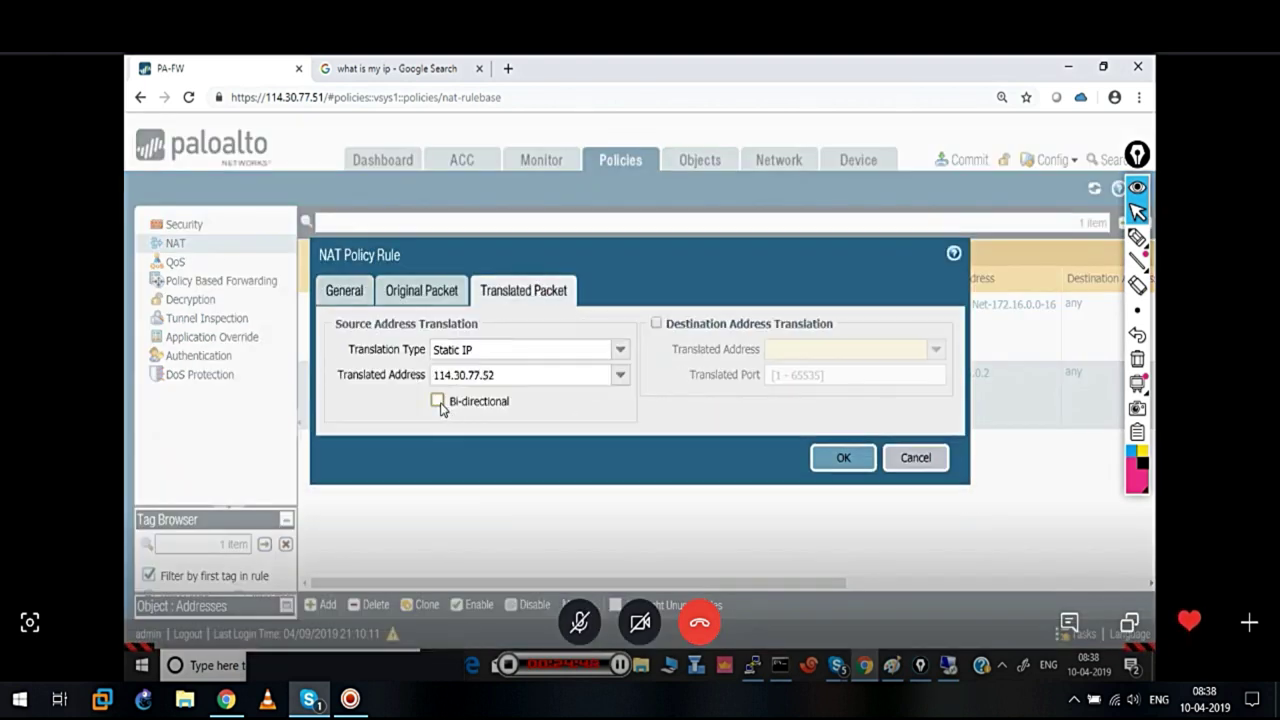
click(828, 459)
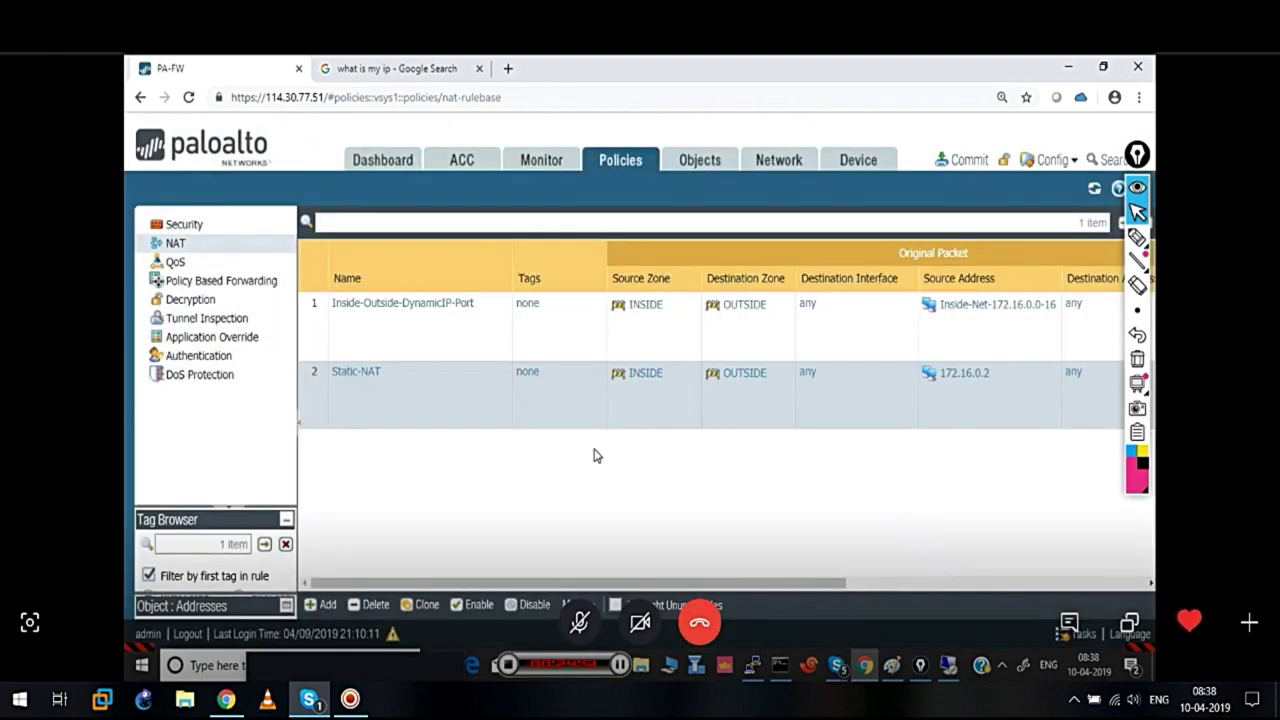
Move Static-NAT above Inside-Outside-DynamicIP-Port so it becomes the first NAT rule
drag(312, 380, 311, 318)
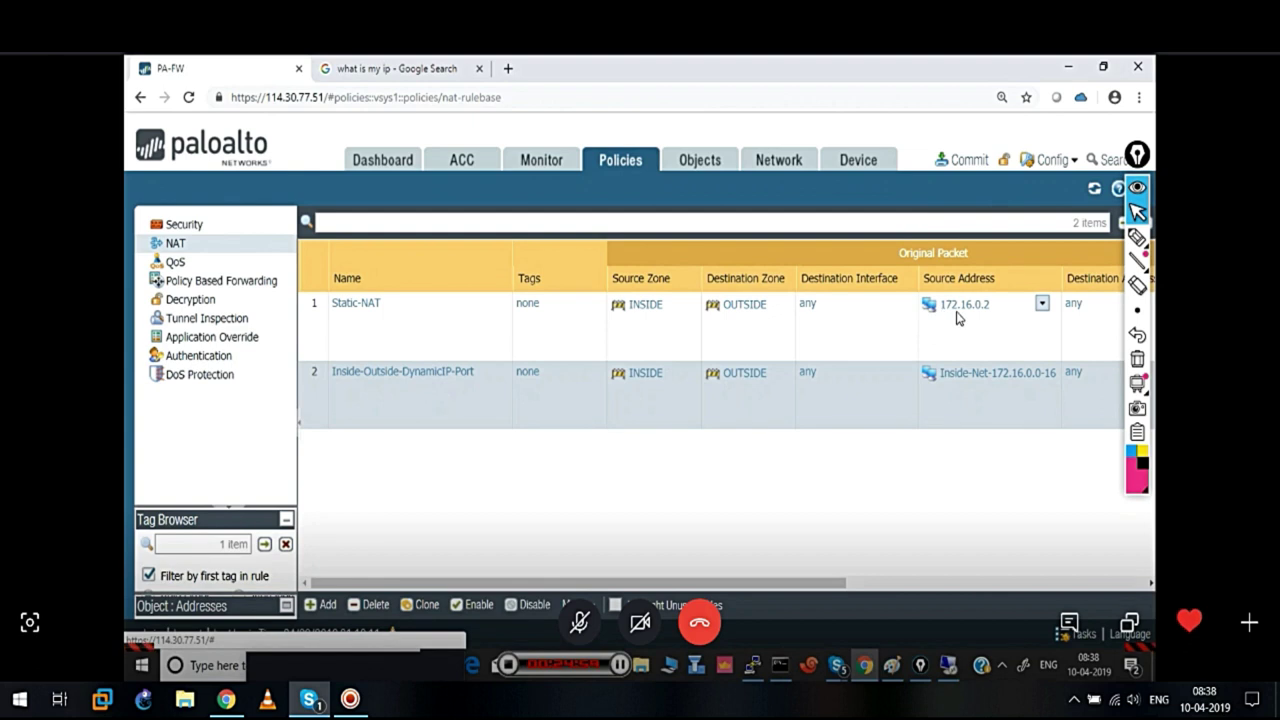
drag(808, 585, 1024, 569)
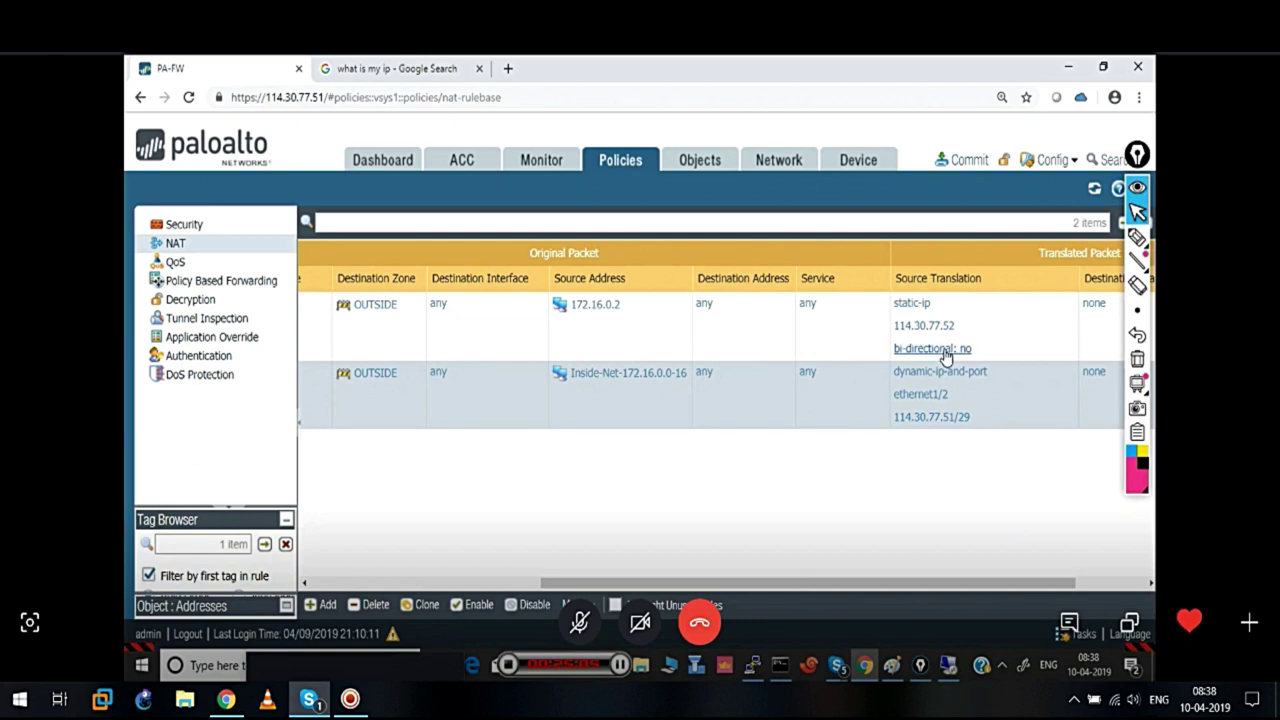
drag(864, 583, 555, 590)
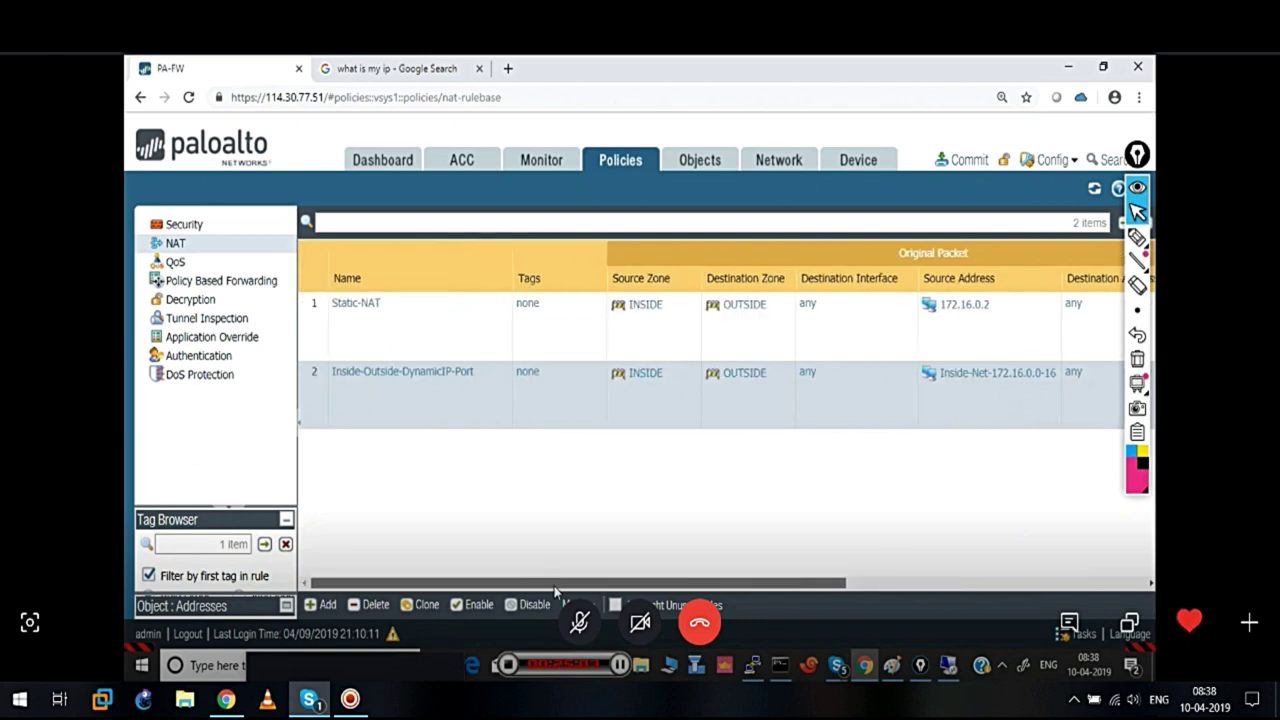
click(201, 229)
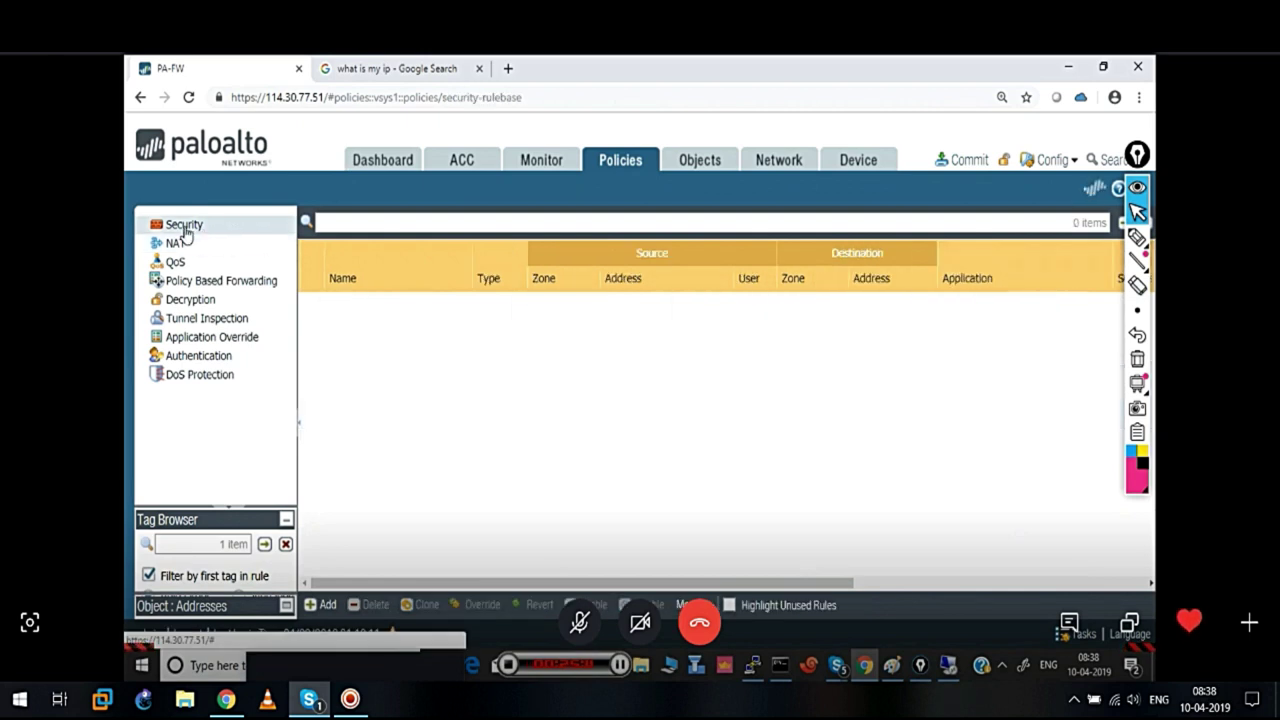
click(321, 353)
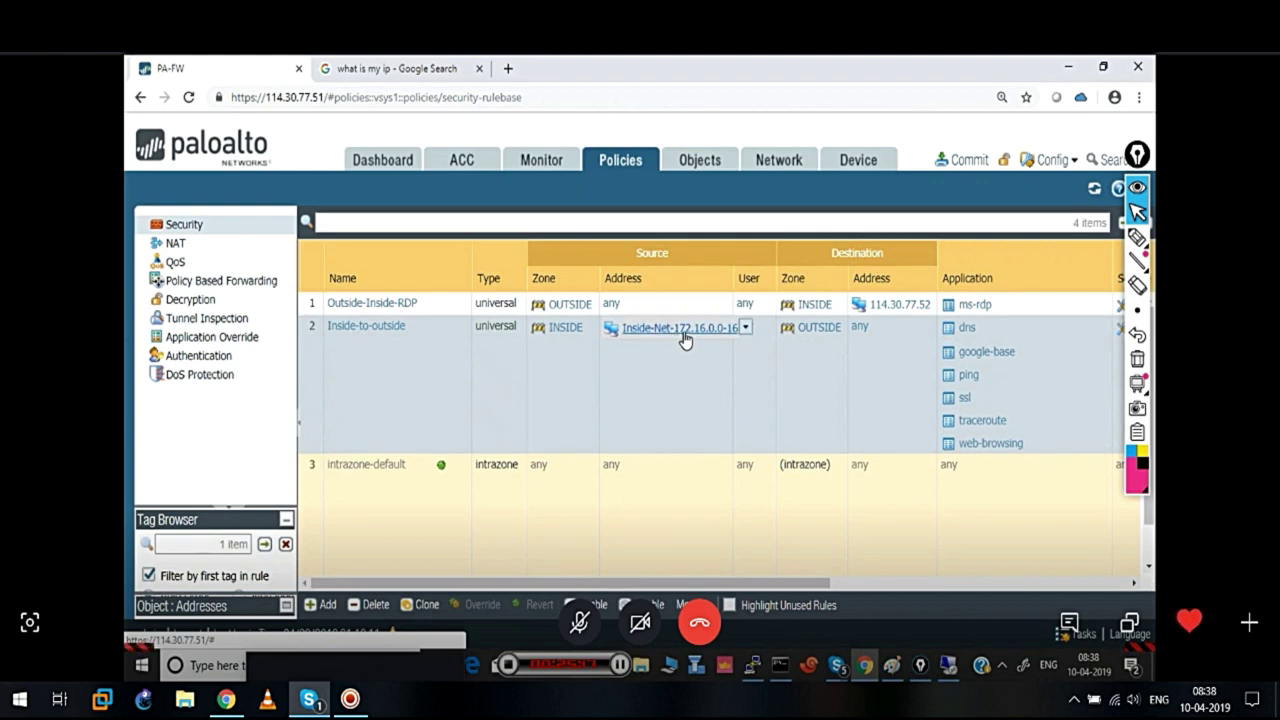
drag(790, 583, 1074, 557)
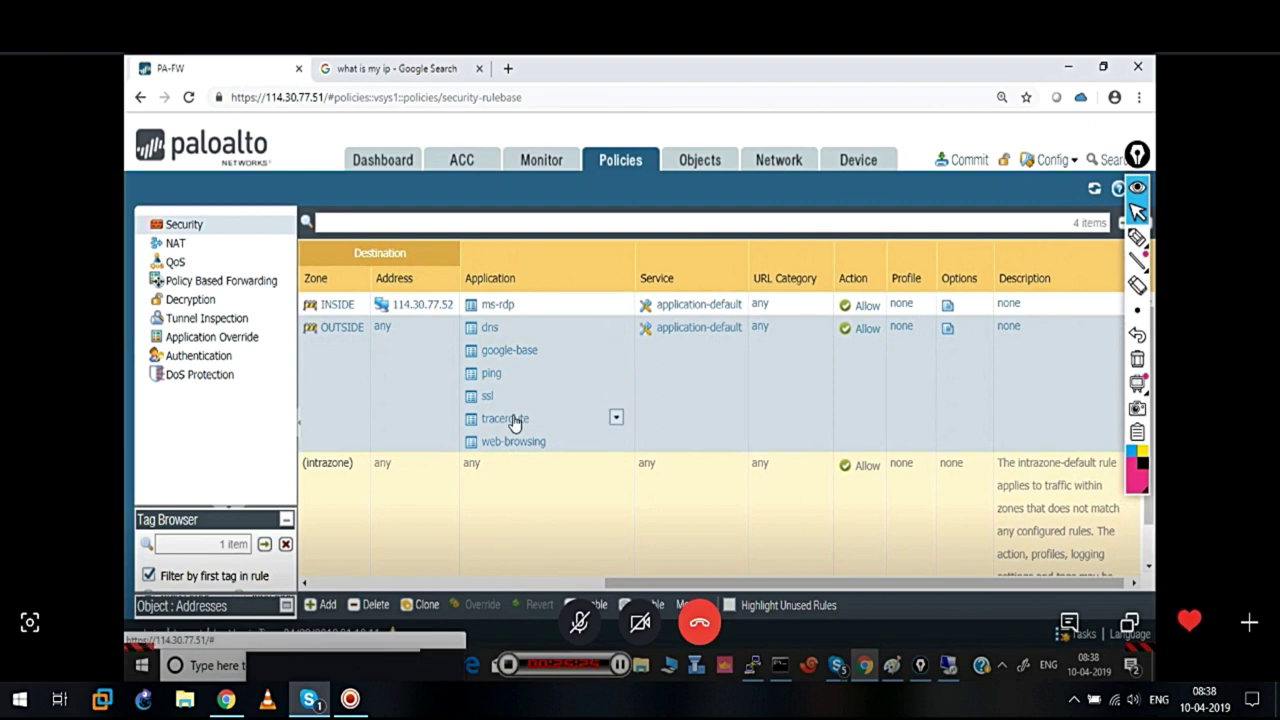
drag(778, 577, 465, 603)
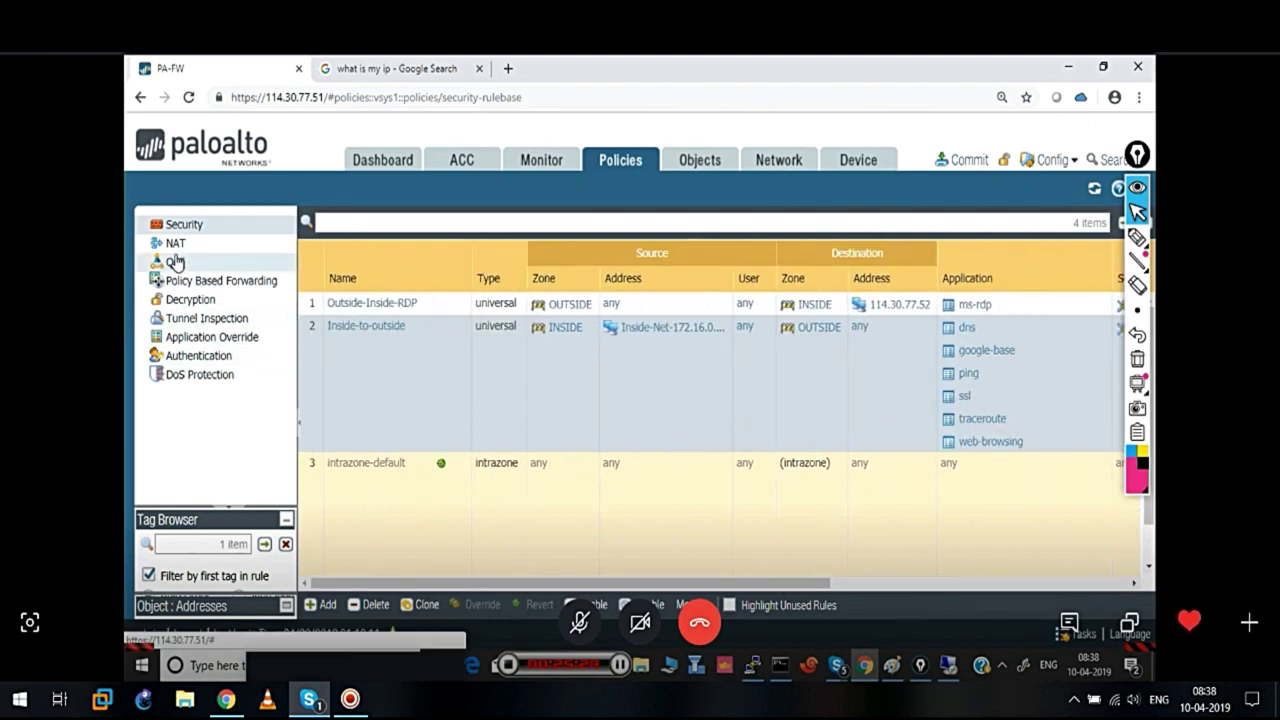
click(174, 259)
click(182, 247)
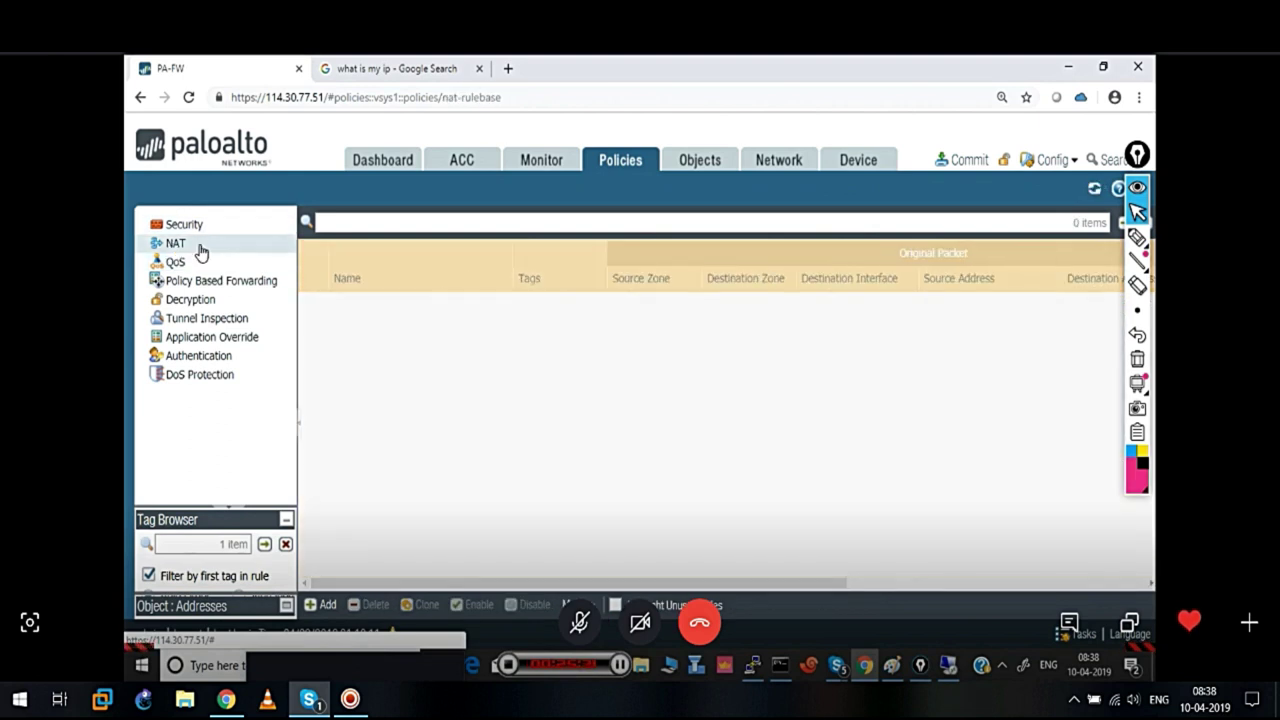
click(323, 408)
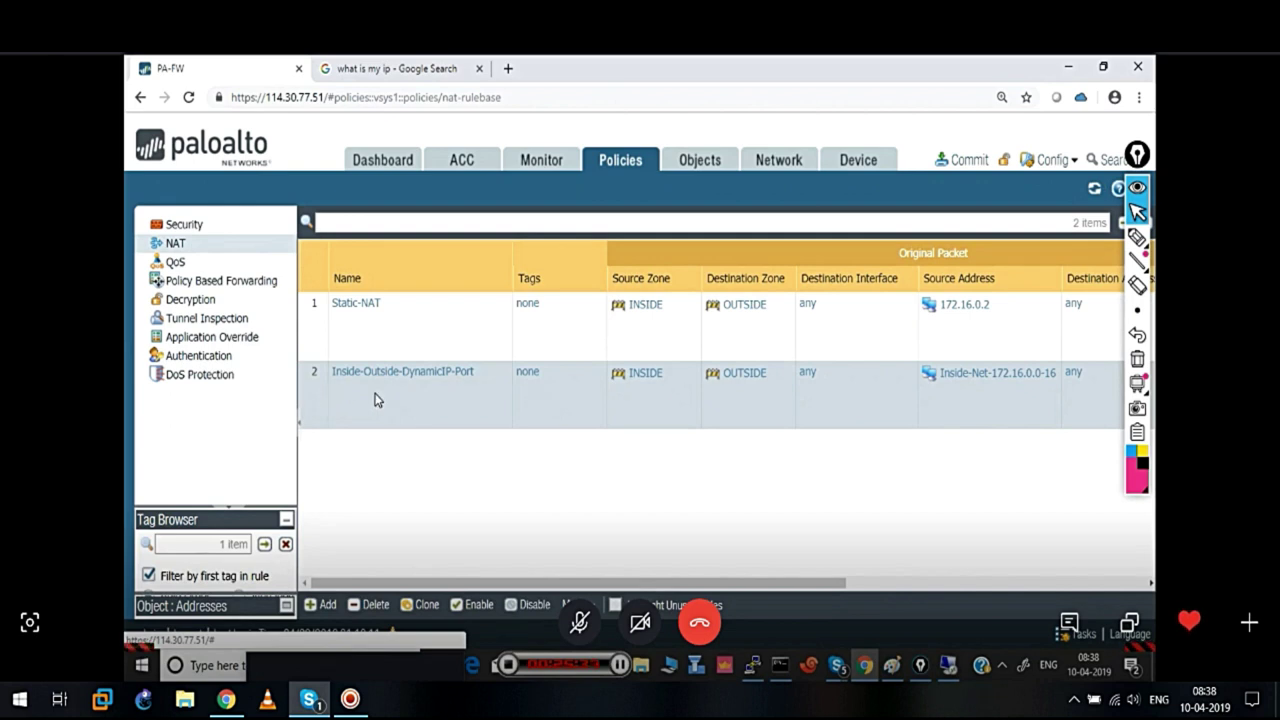
Commit all configuration changes to the firewall and close the finished commit status
click(963, 165)
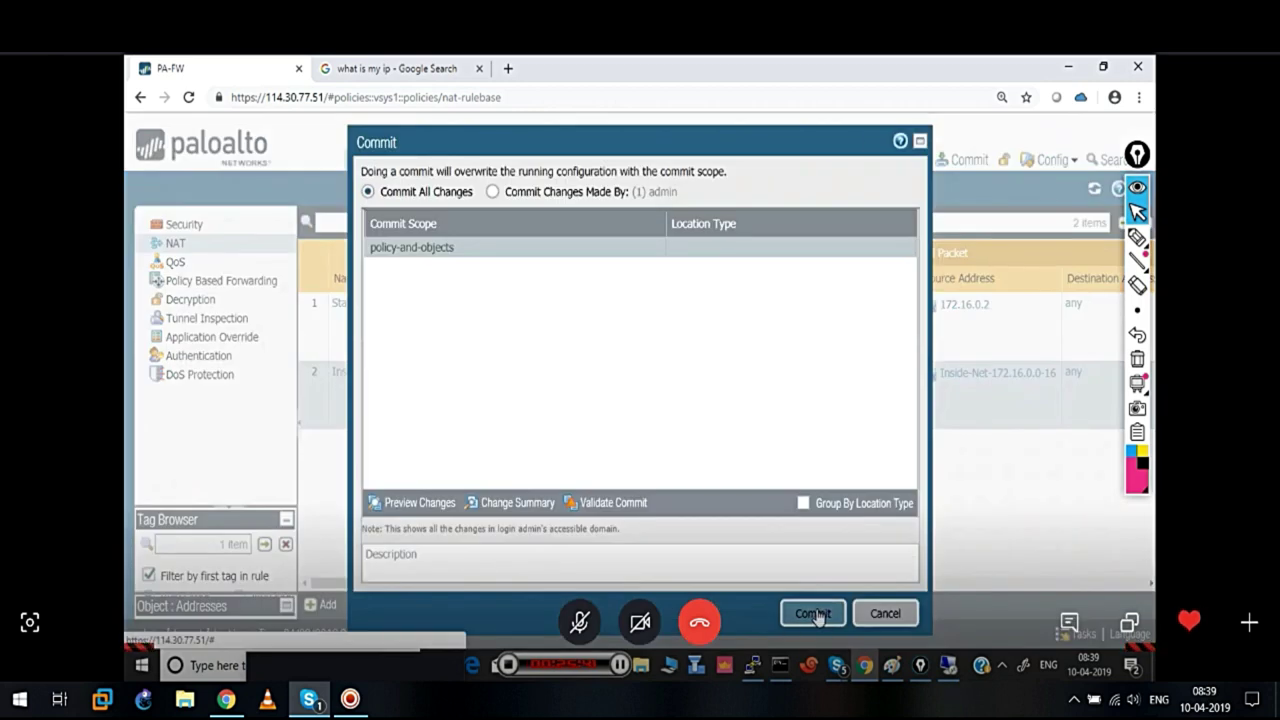
click(813, 614)
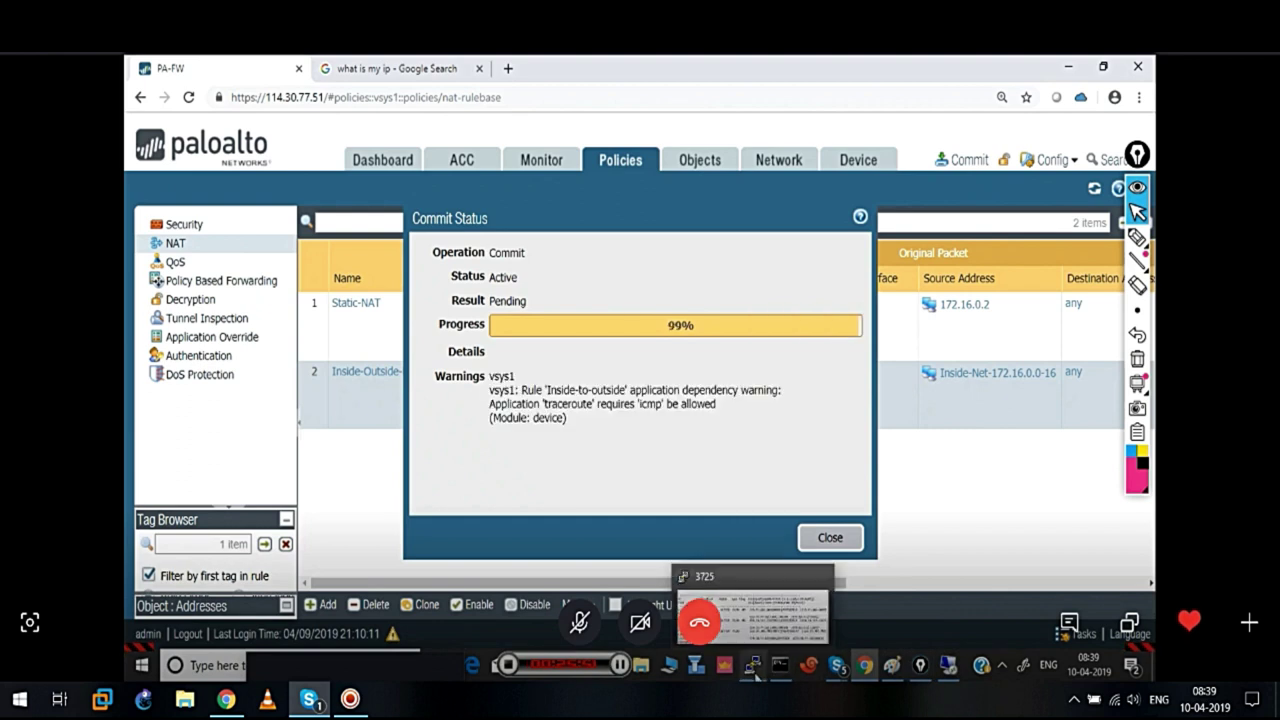
click(824, 538)
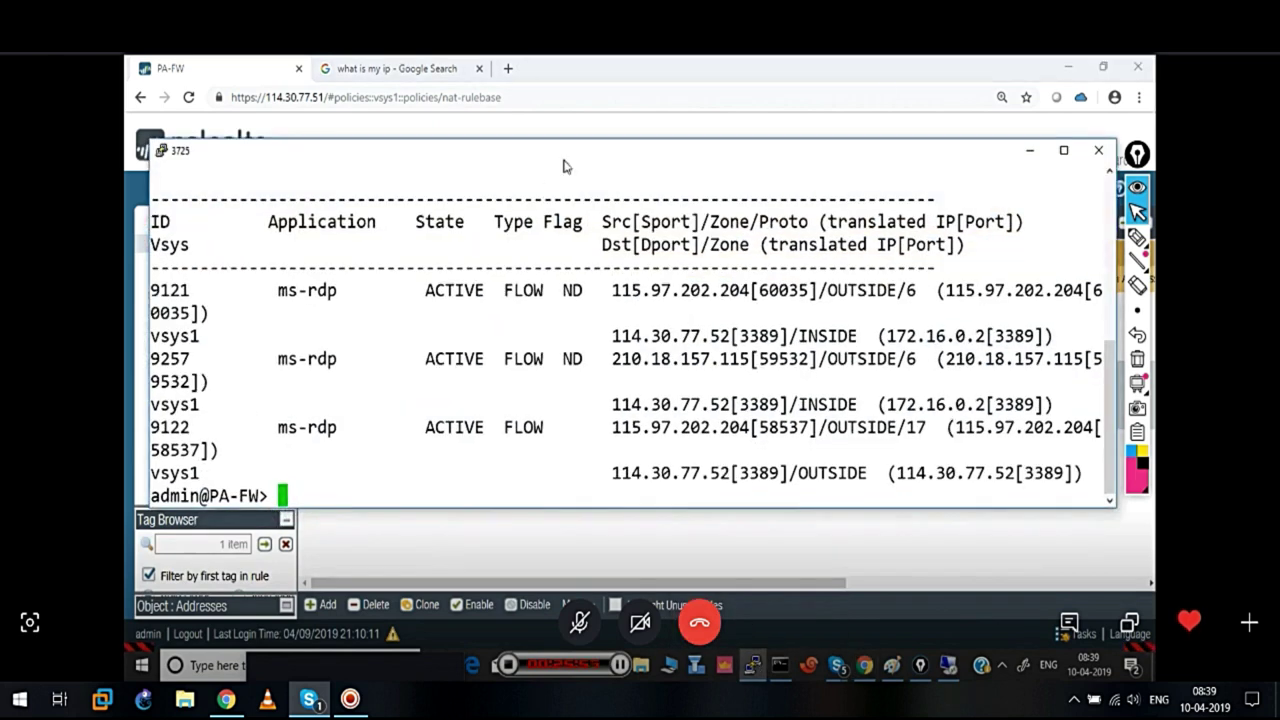
Enter 'show running nat-policy' at the PA-FW prompt via Tab completion, then return to the browser
click(1068, 67)
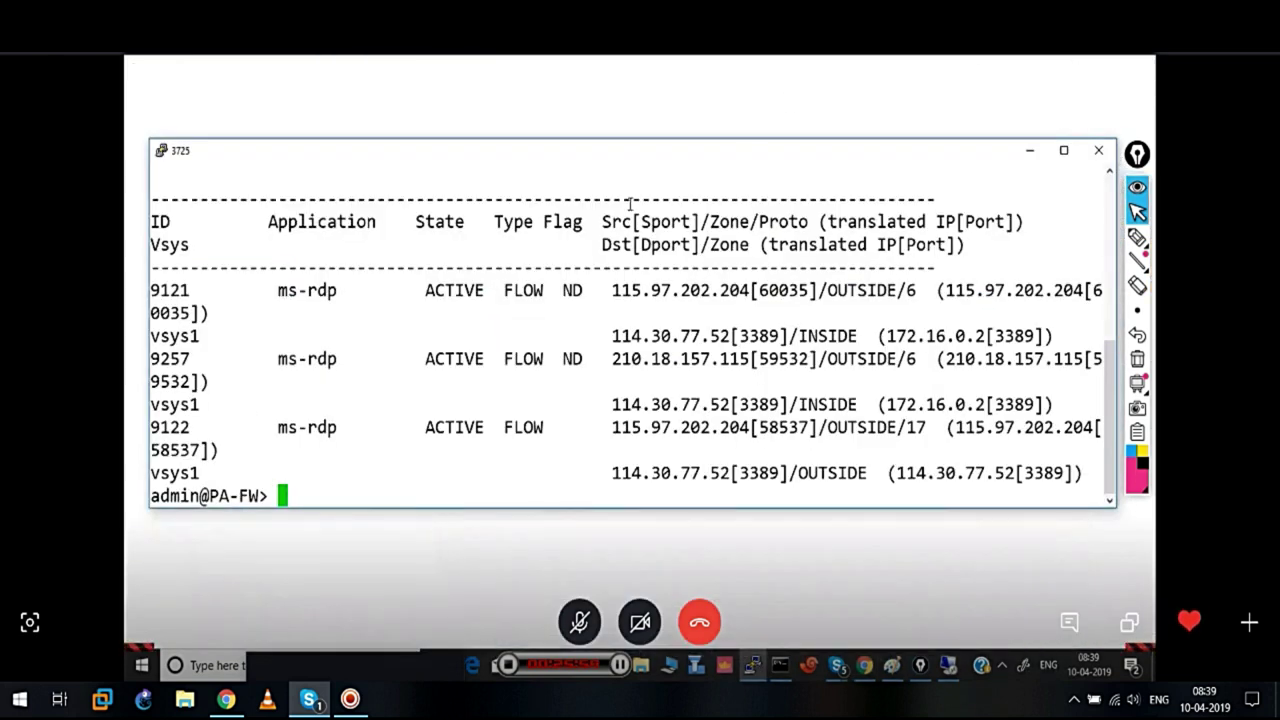
key(Return)
key(Return)
key(Return)
key(Return)
key(Return)
key(Return)
key(Return)
key(Return)
key(Return)
key(Return)
key(Return)
key(Return)
key(Return)
key(Return)
text(show running nat-)
key(question)
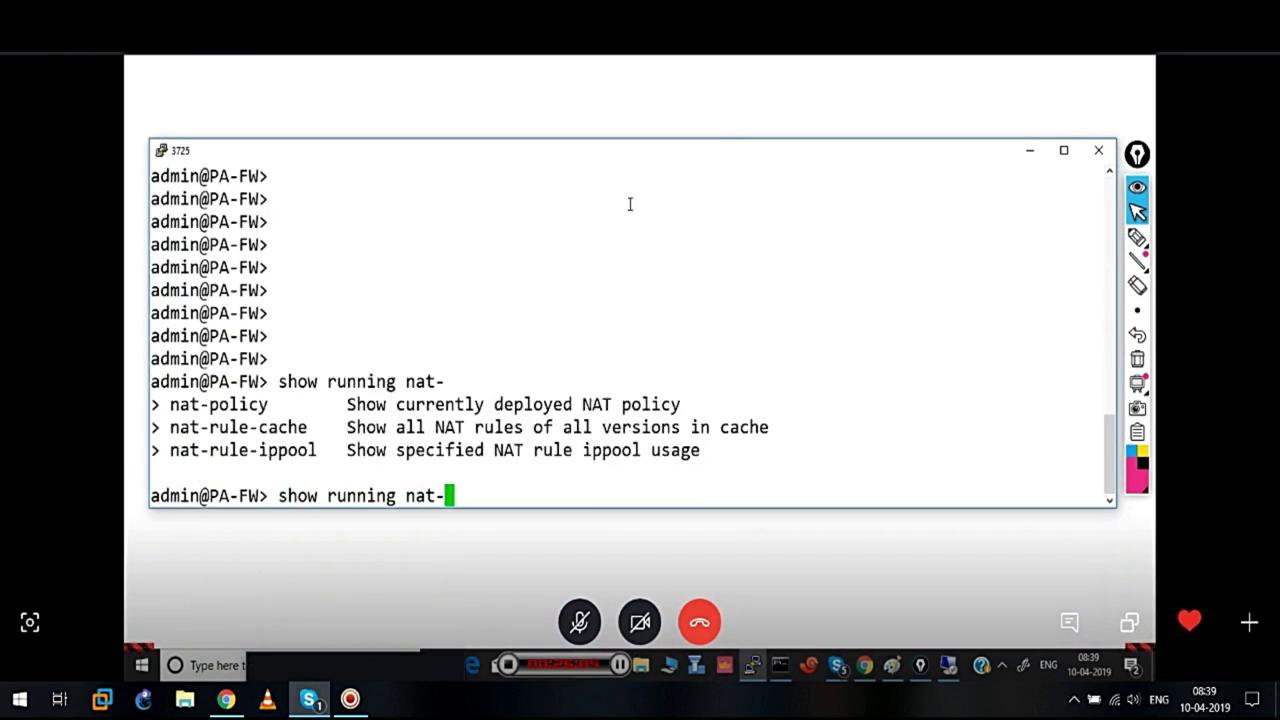
text(p)
key(Tab)
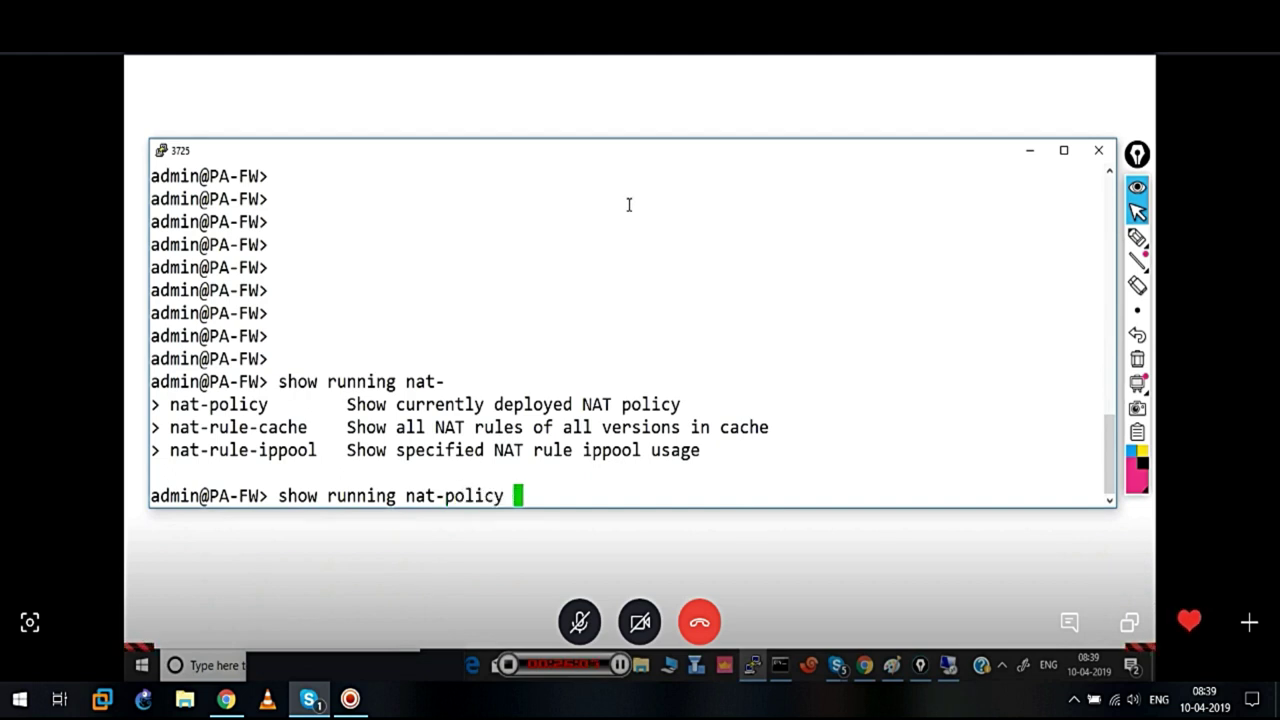
drag(281, 497, 499, 496)
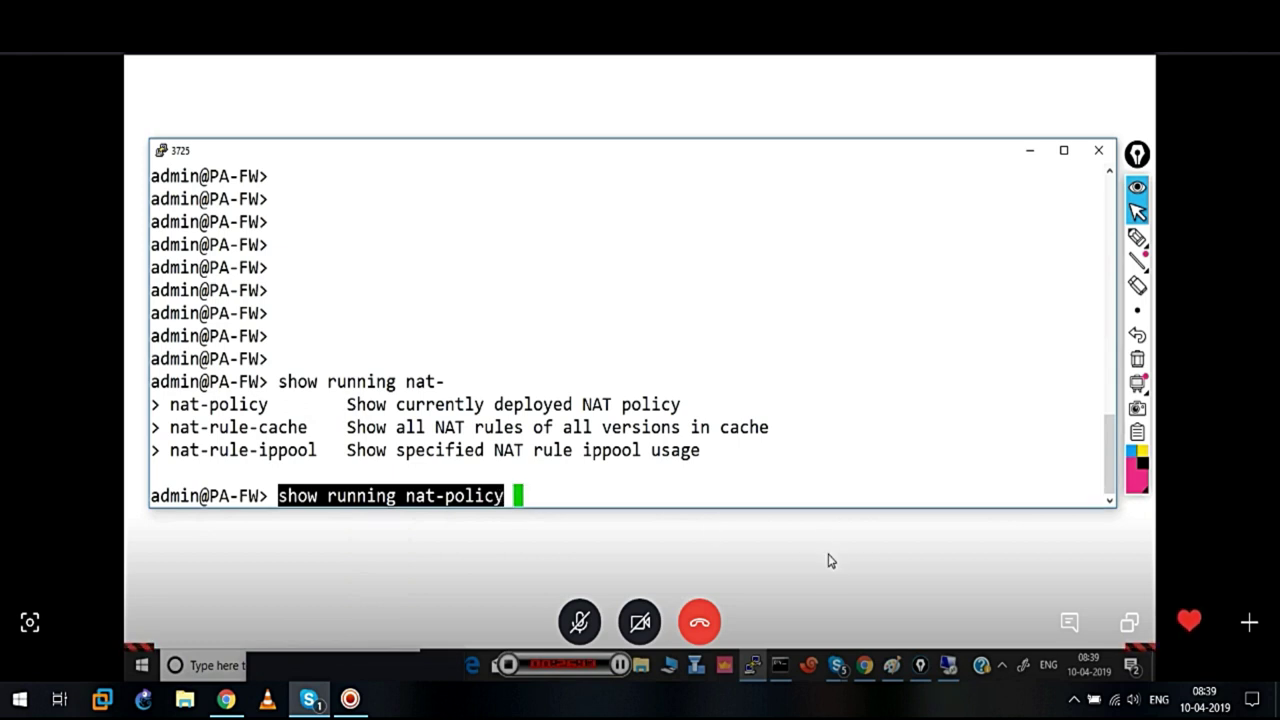
click(864, 666)
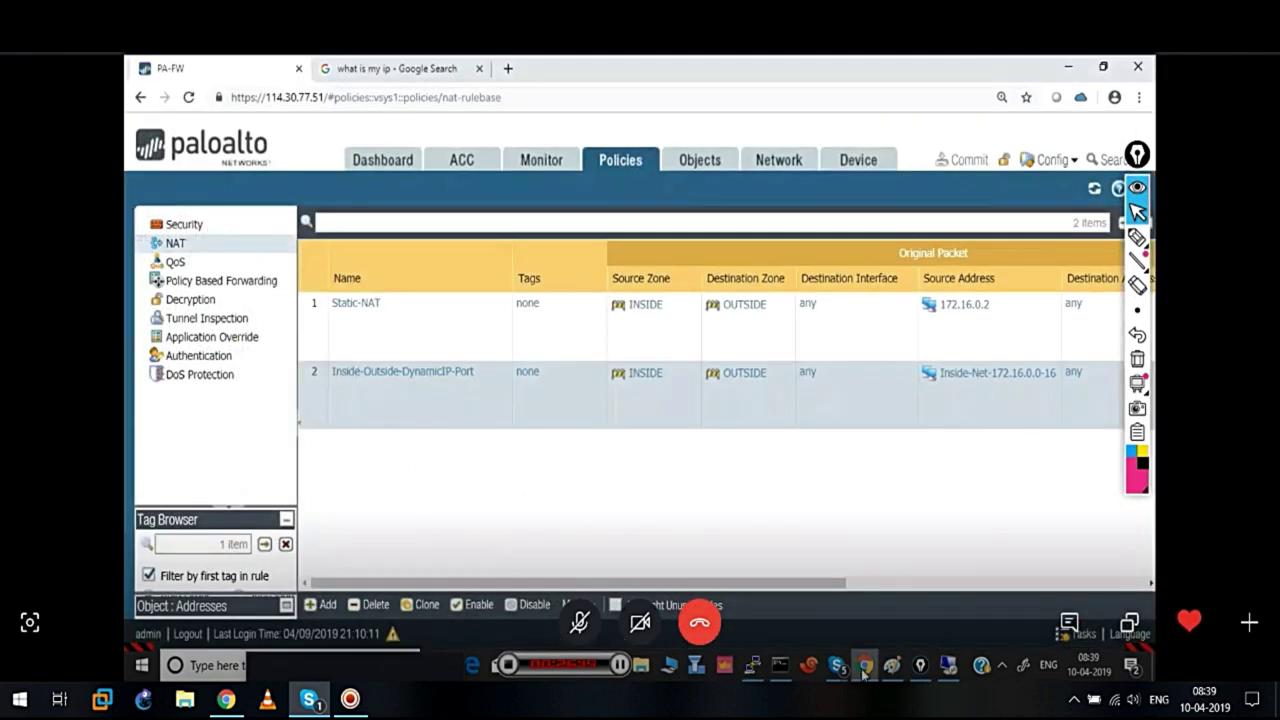
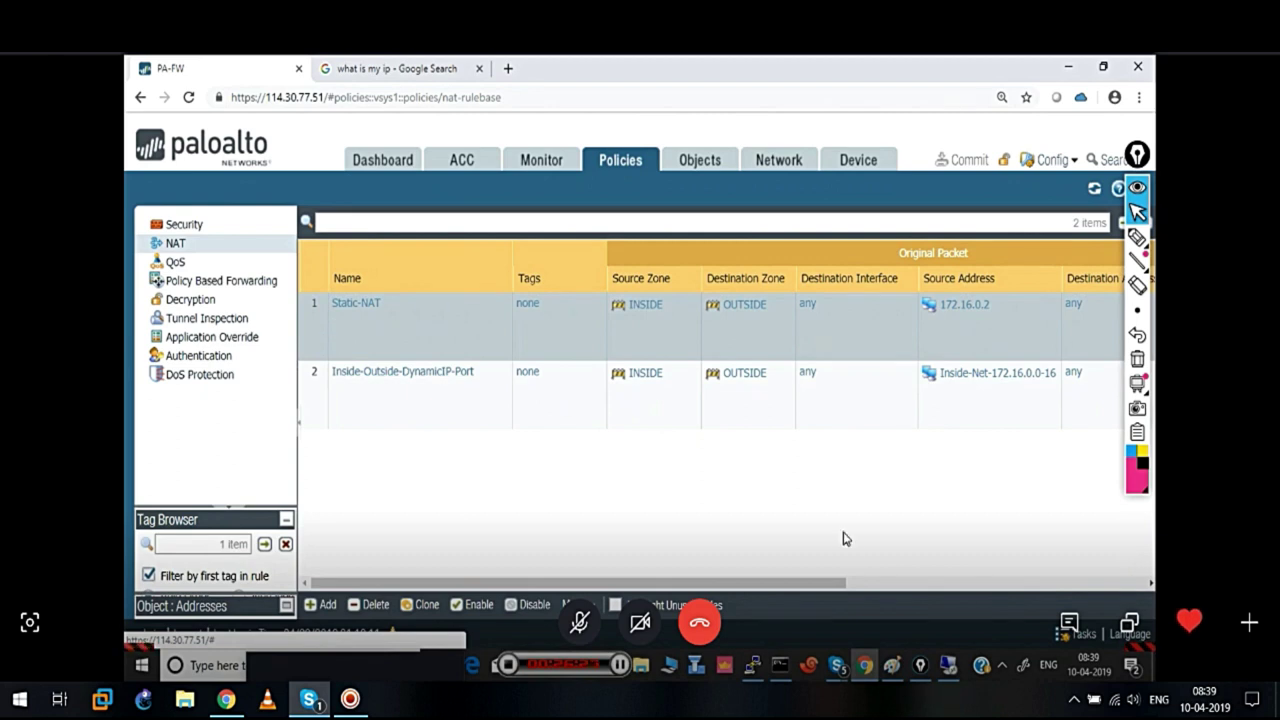
Run 'show running nat-policy' in the PuTTY session on the firewall
click(753, 665)
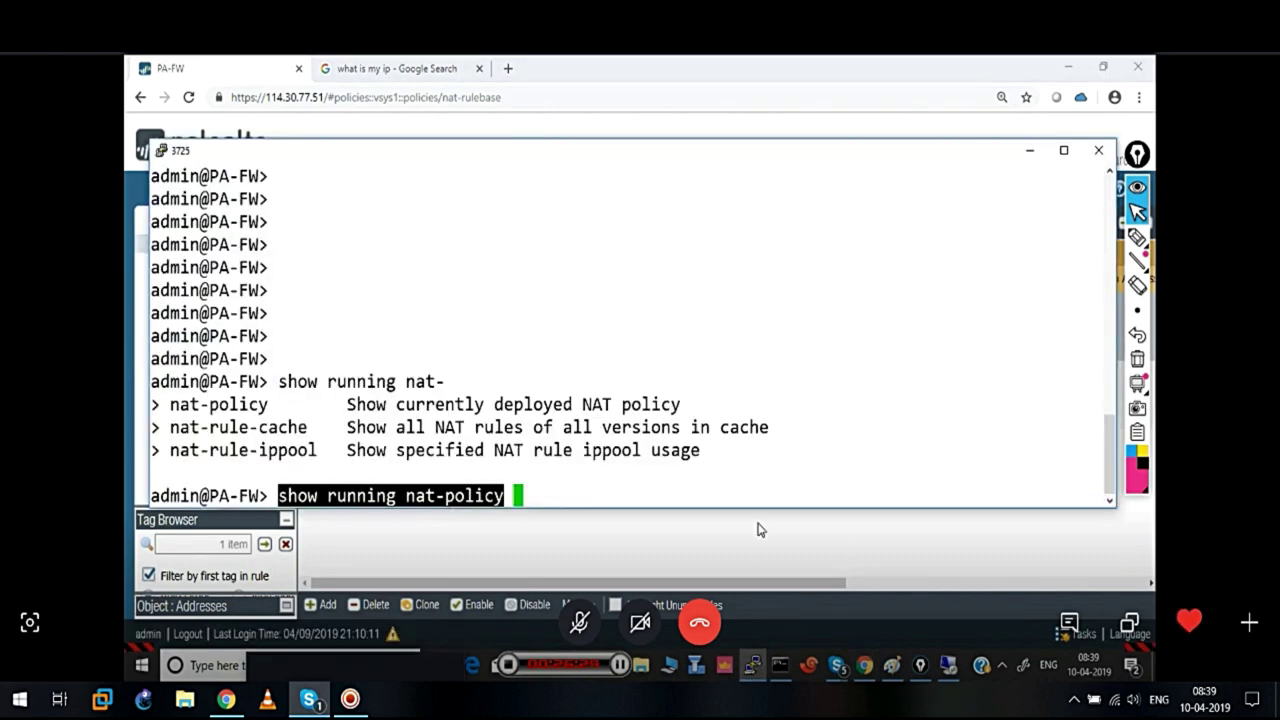
click(698, 463)
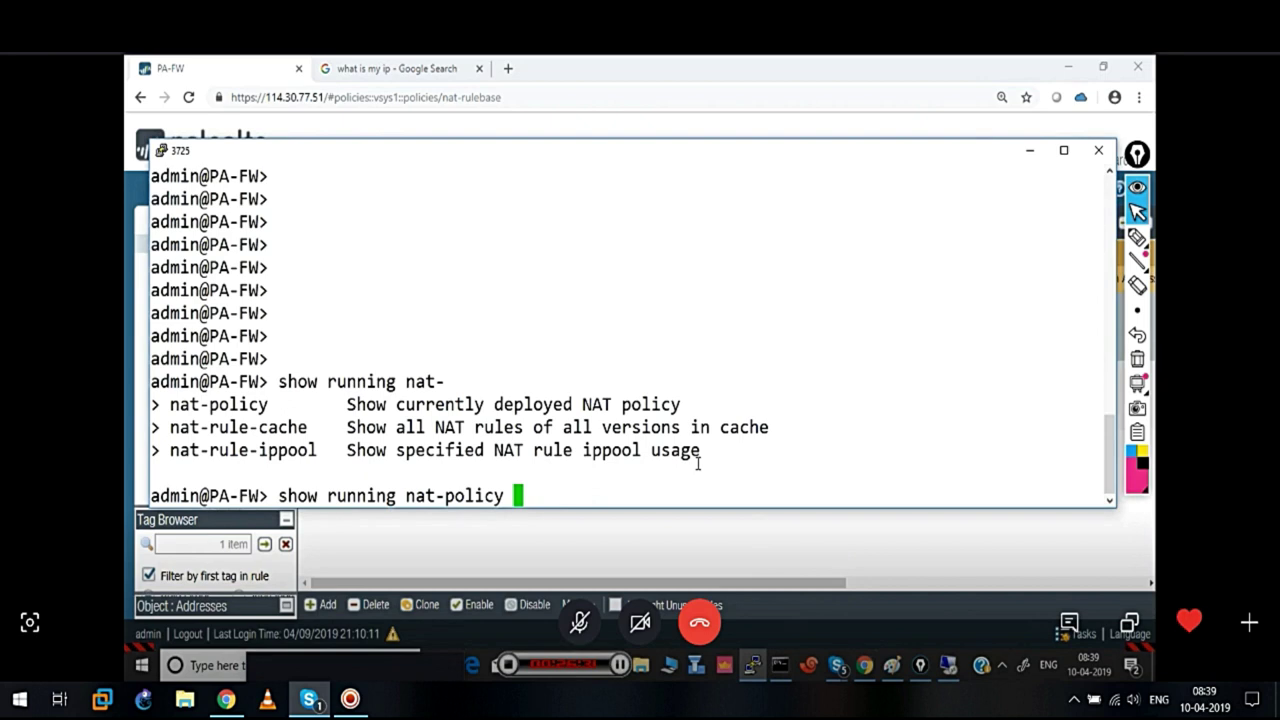
key(Return)
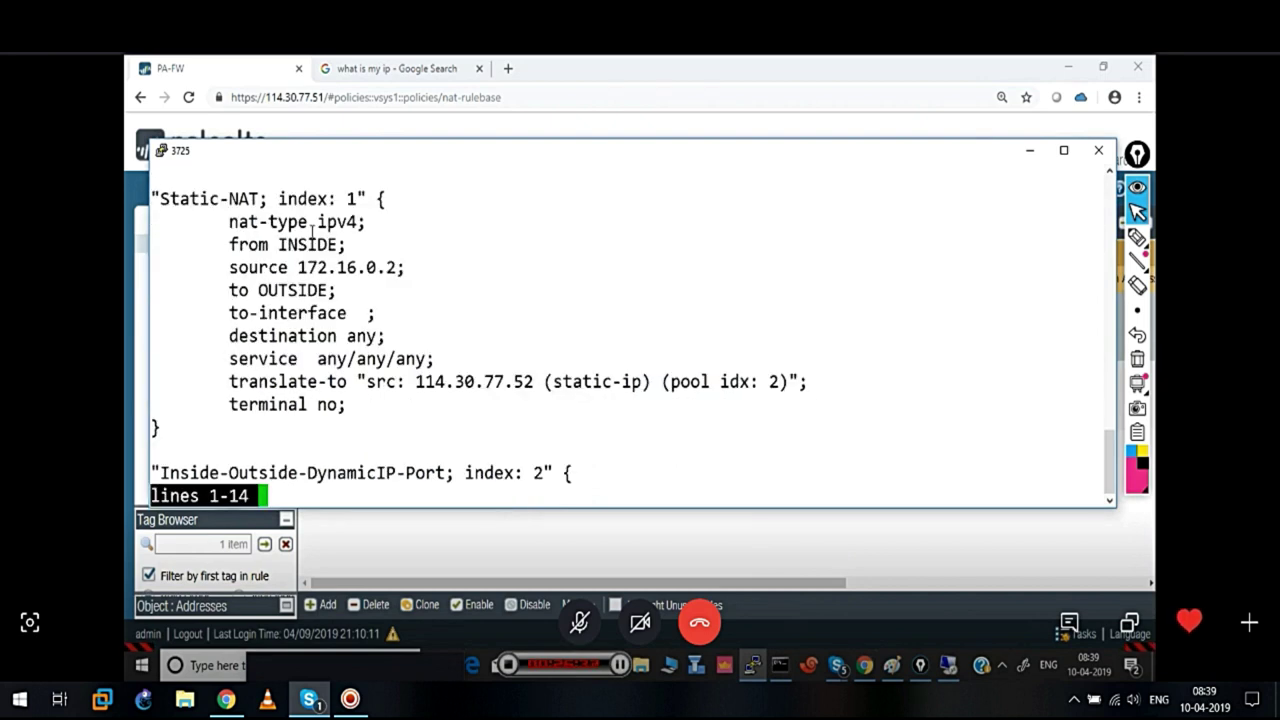
Check the translate-to lines for Static-NAT (114.30.77.52) and Inside-Outside-DynamicIP-Port in the output
drag(159, 199, 265, 201)
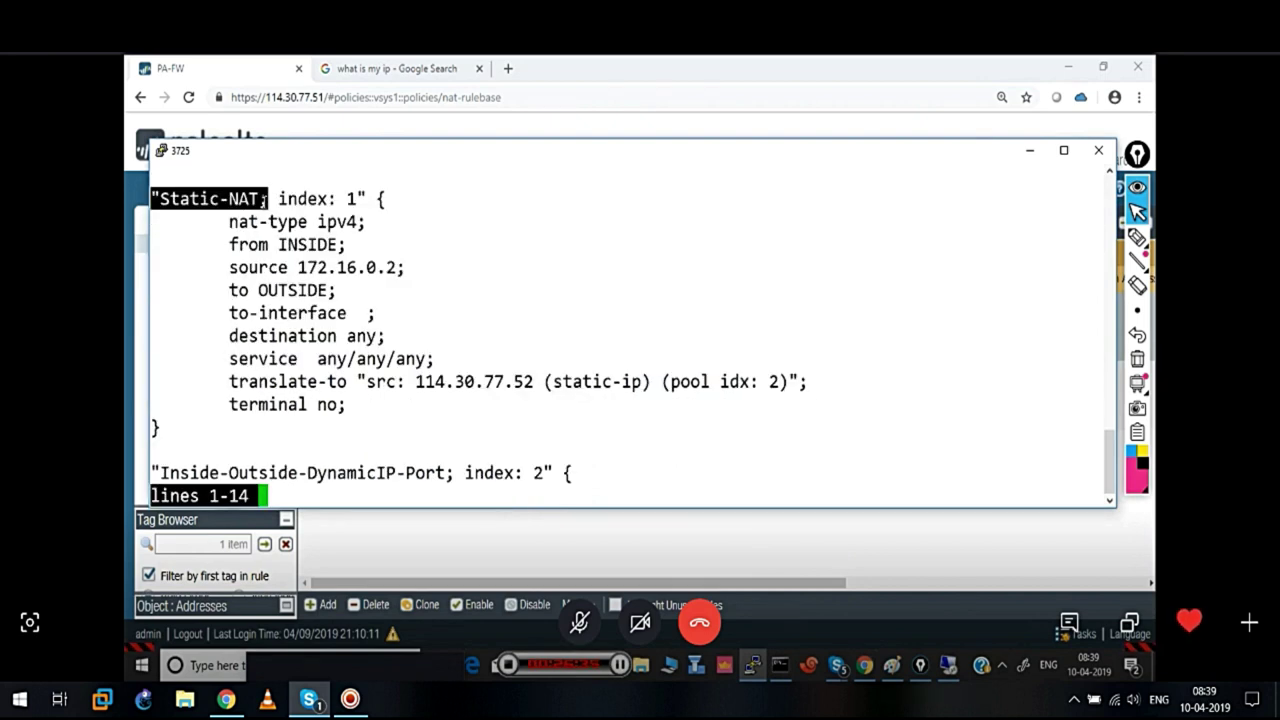
drag(222, 381, 546, 381)
click(545, 442)
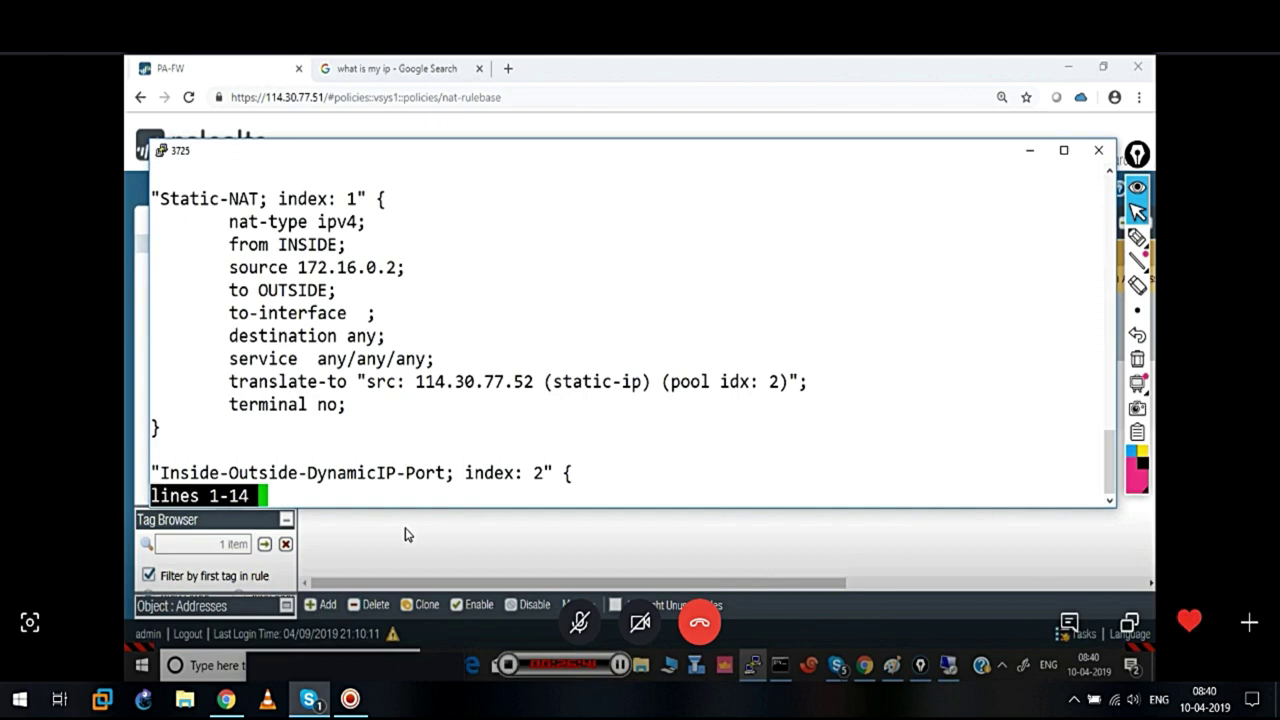
key(Down)
key(Down)
key(Down)
drag(162, 404, 445, 404)
key(Down)
key(Down)
key(Down)
key(Down)
key(Down)
key(Down)
key(Down)
key(Down)
key(Down)
key(Down)
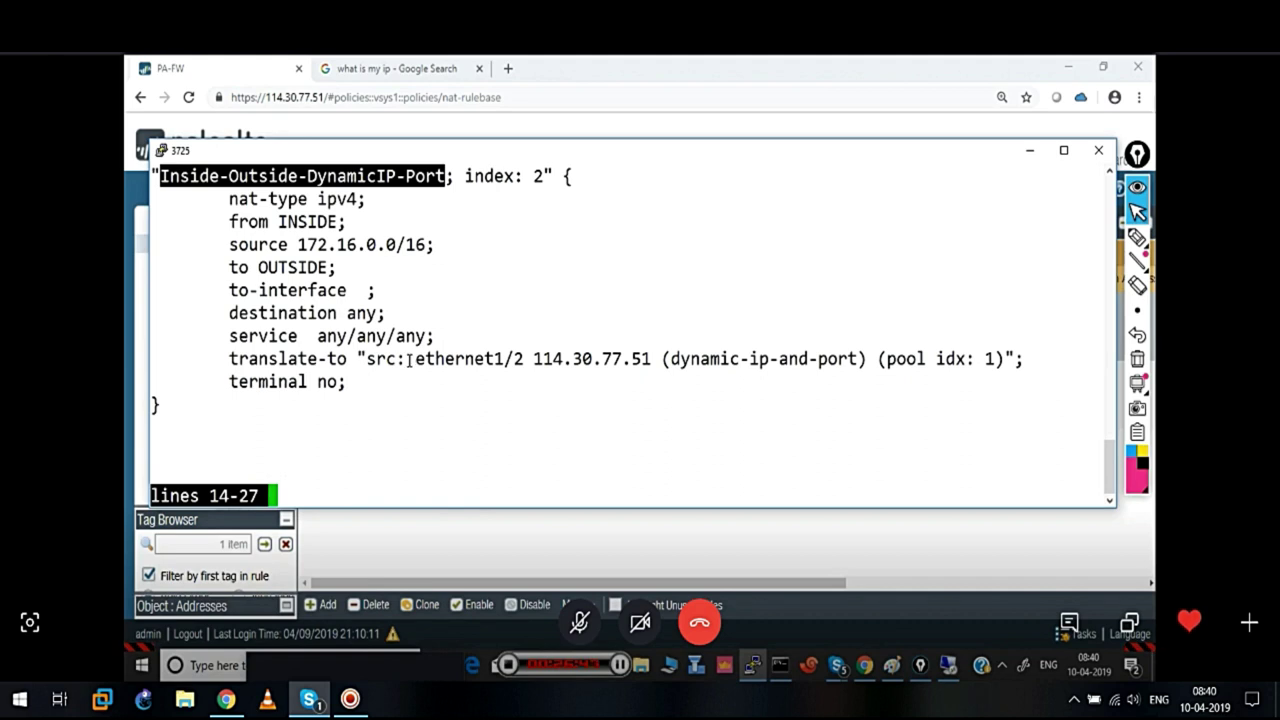
drag(409, 360, 617, 380)
Quit the pager and run 'show running nat-policy' again
key(q)
key(Return)
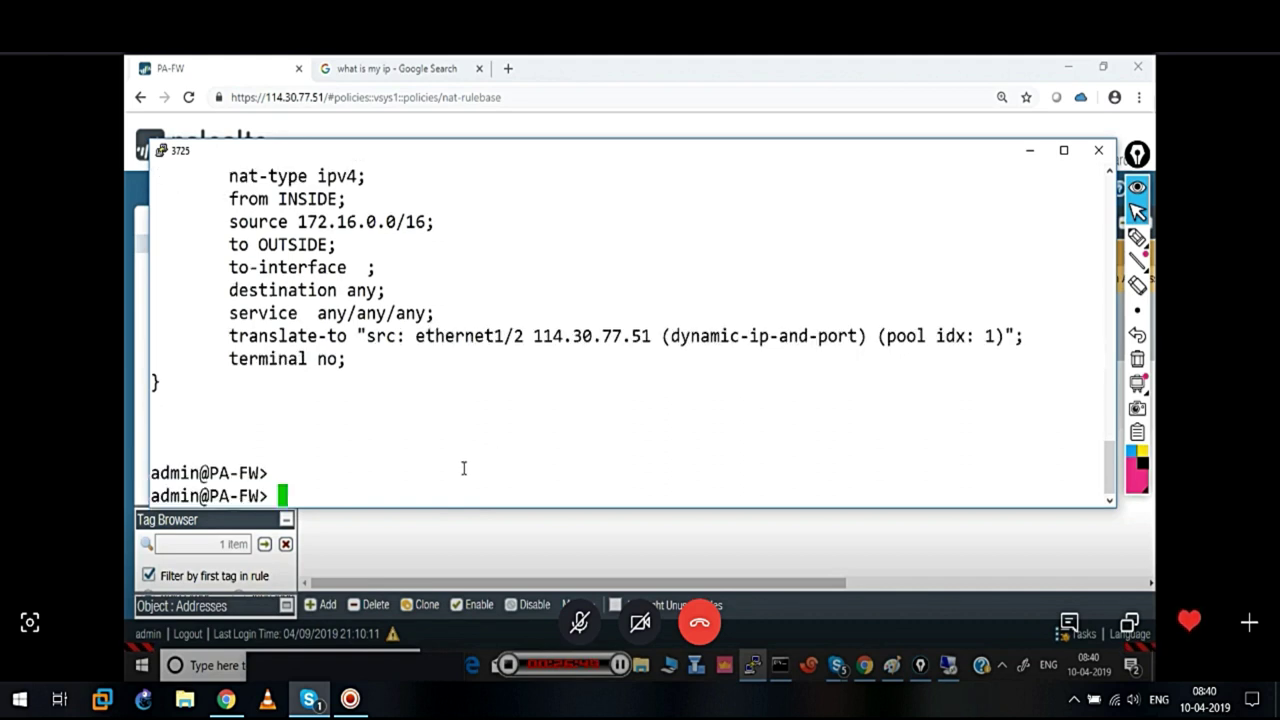
key(Up)
key(Return)
key(Return)
key(Return)
key(Return)
key(Return)
key(Return)
key(Return)
key(Return)
key(Return)
key(Return)
key(Return)
key(Return)
key(Return)
key(Return)
key(Return)
key(Return)
key(Return)
key(Return)
key(Return)
key(Return)
key(Return)
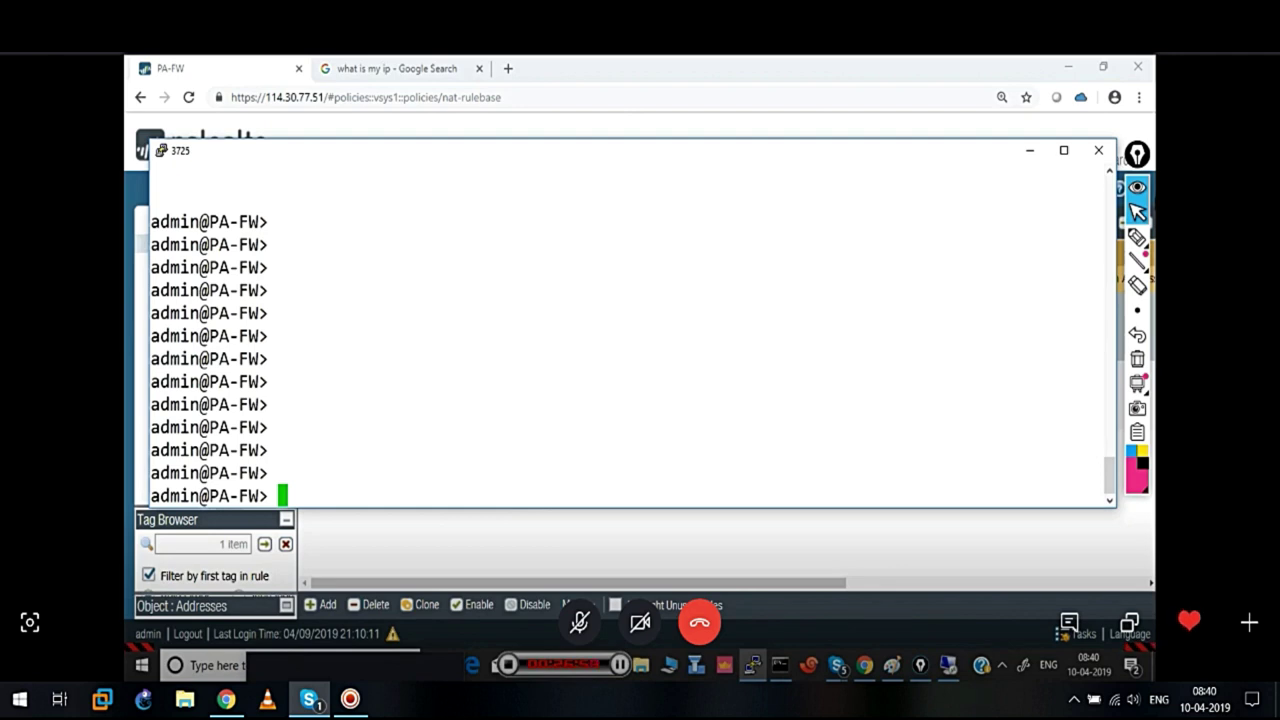
Attempt a commit in the web interface and confirm there are no pending changes
click(1030, 152)
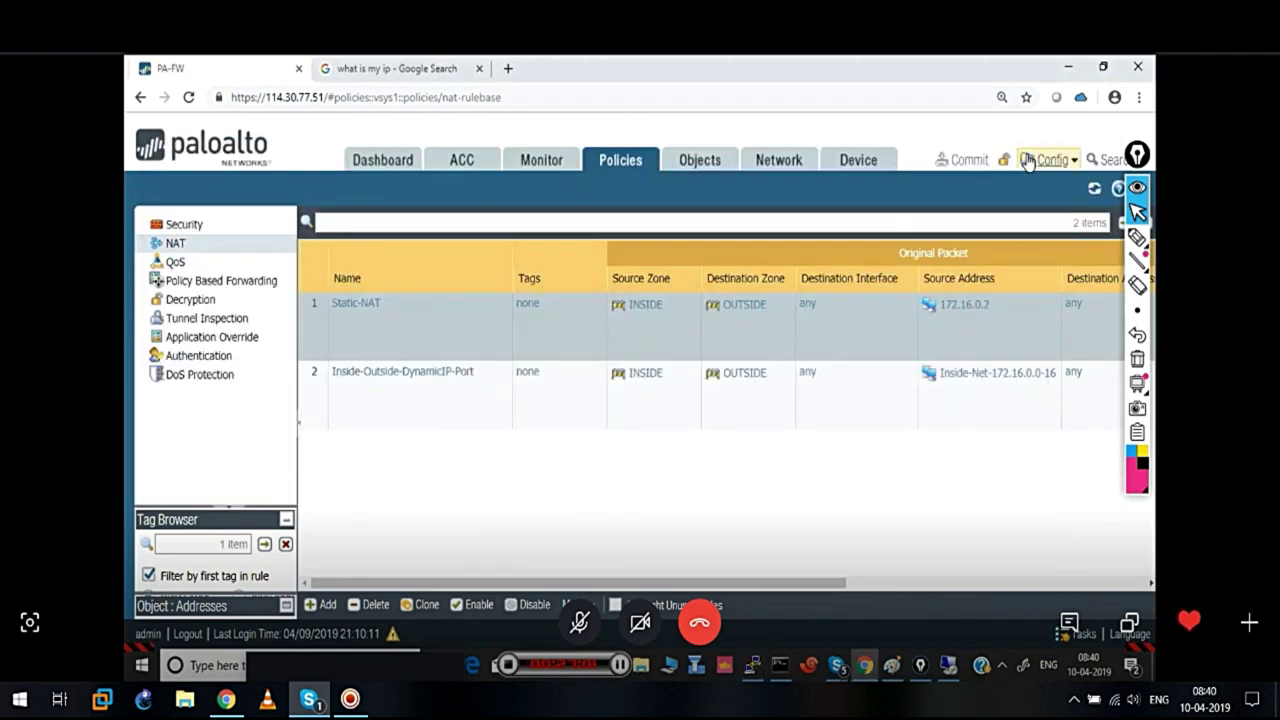
click(965, 161)
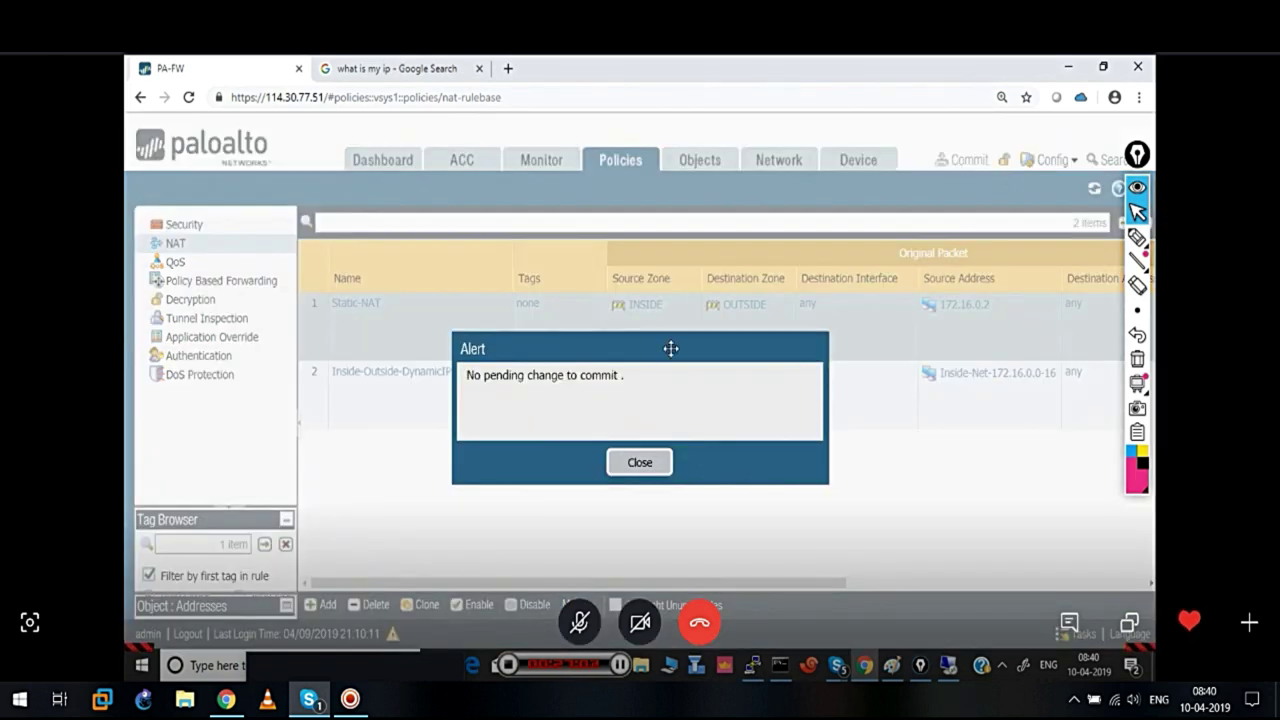
click(640, 462)
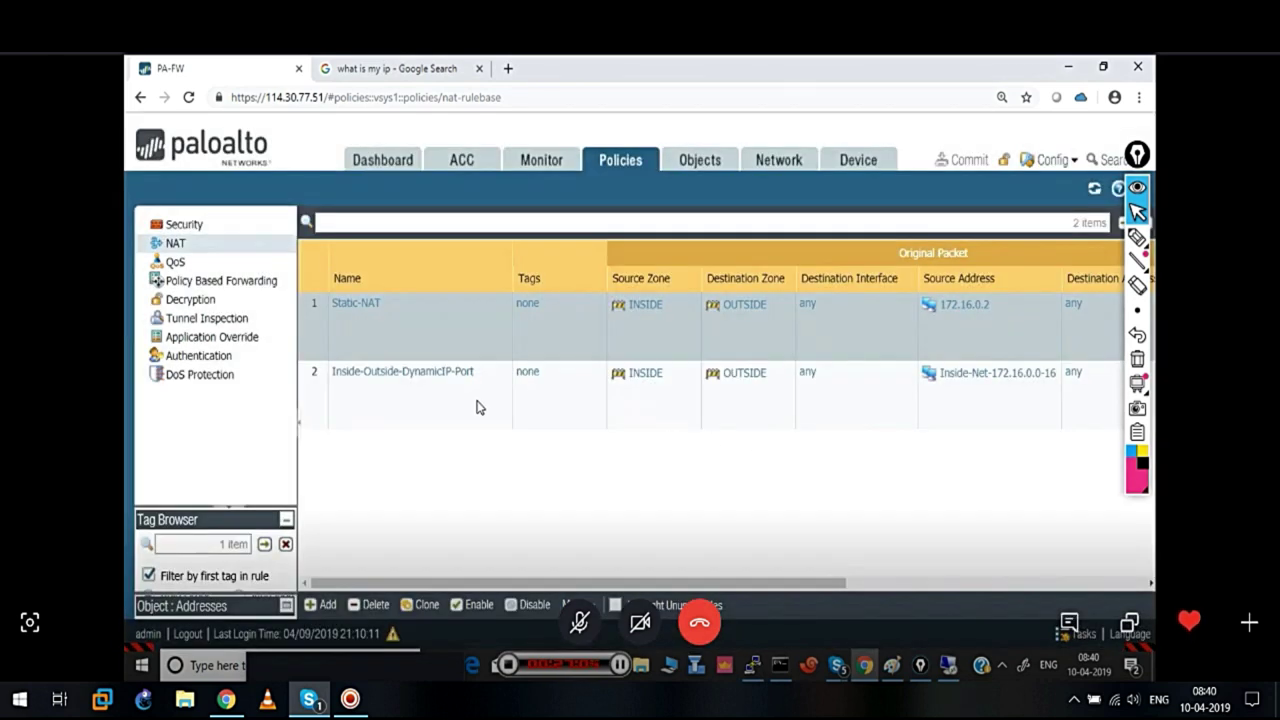
Review Static-NAT's translated packet static IP 114.30.77.52 and cancel without changes
click(343, 310)
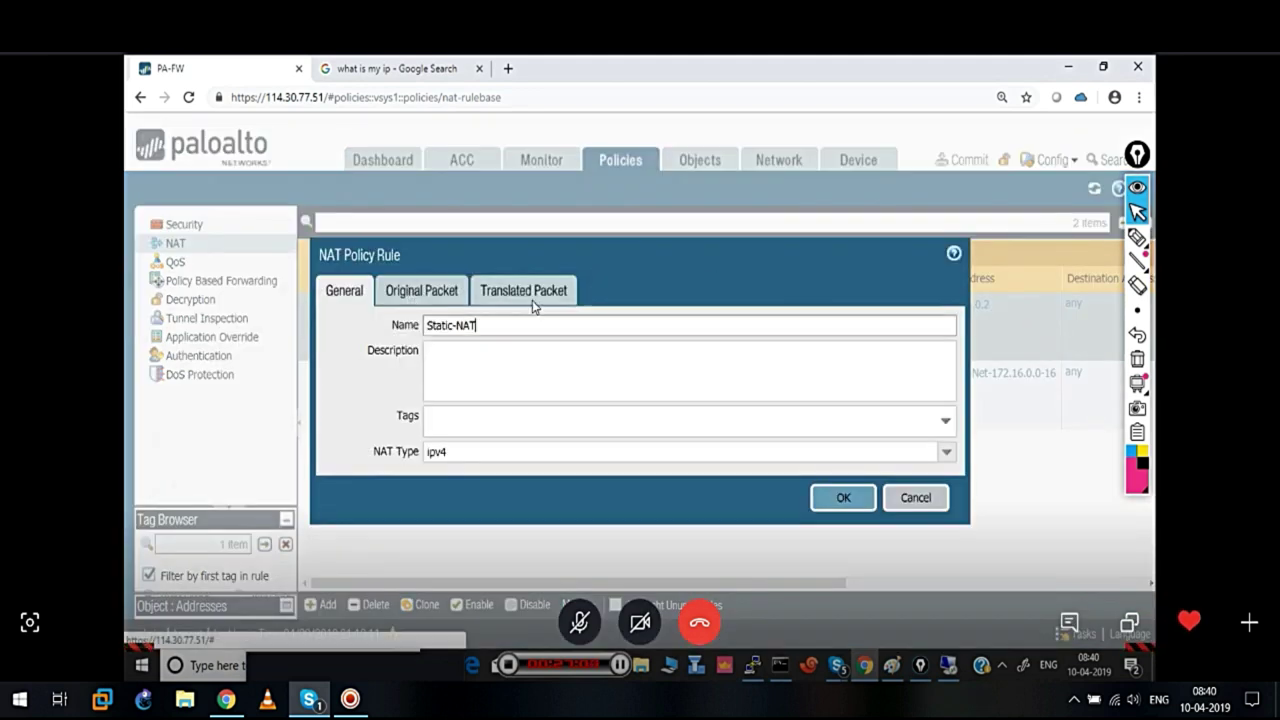
click(519, 292)
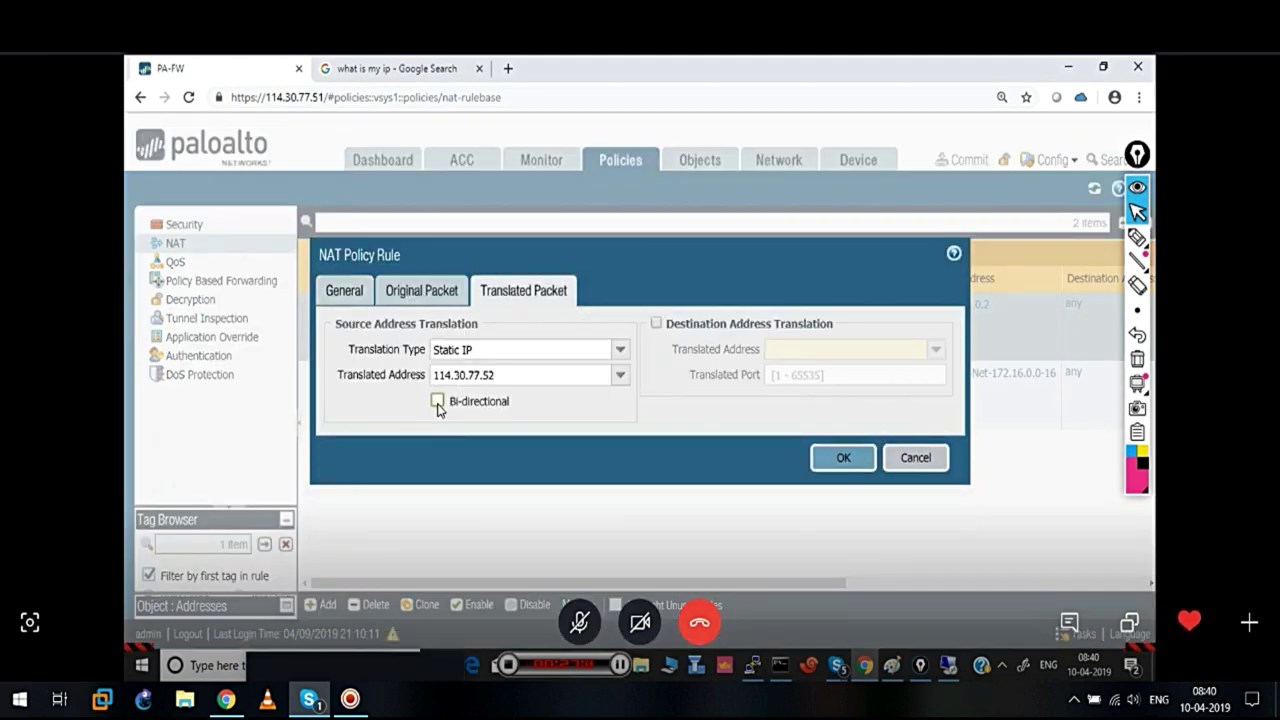
click(923, 458)
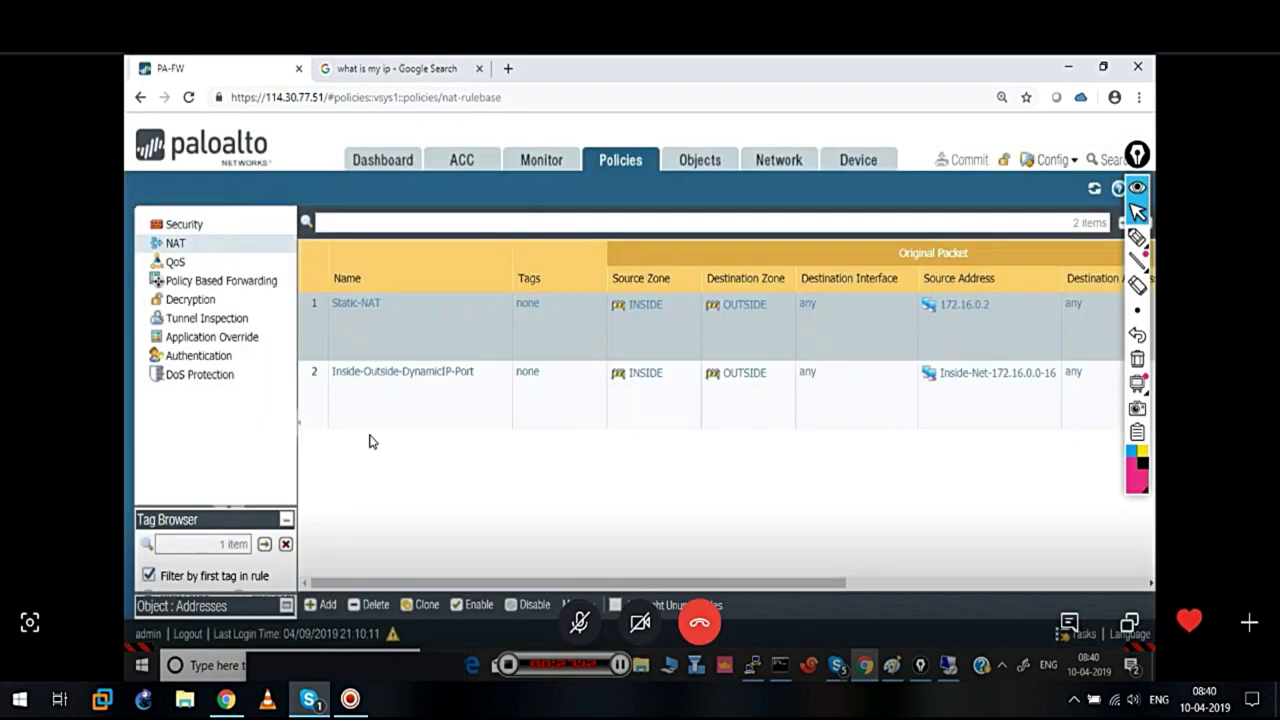
click(317, 400)
click(316, 345)
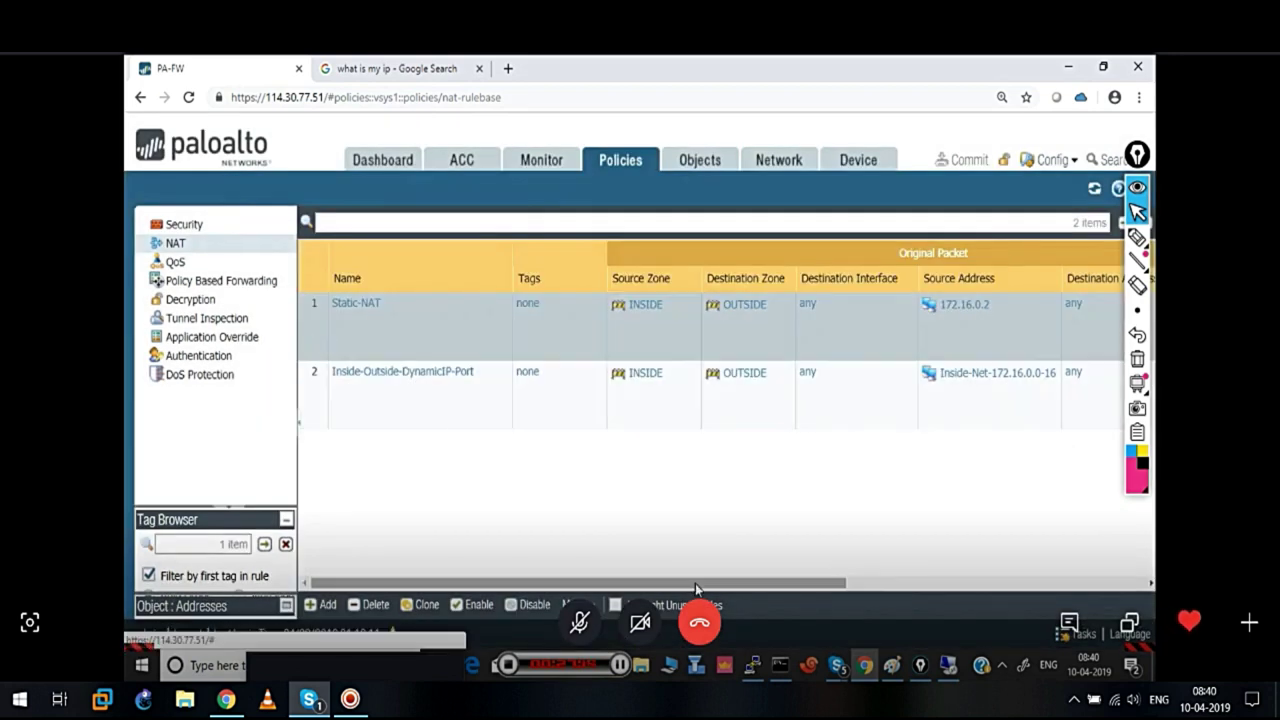
drag(697, 585, 971, 585)
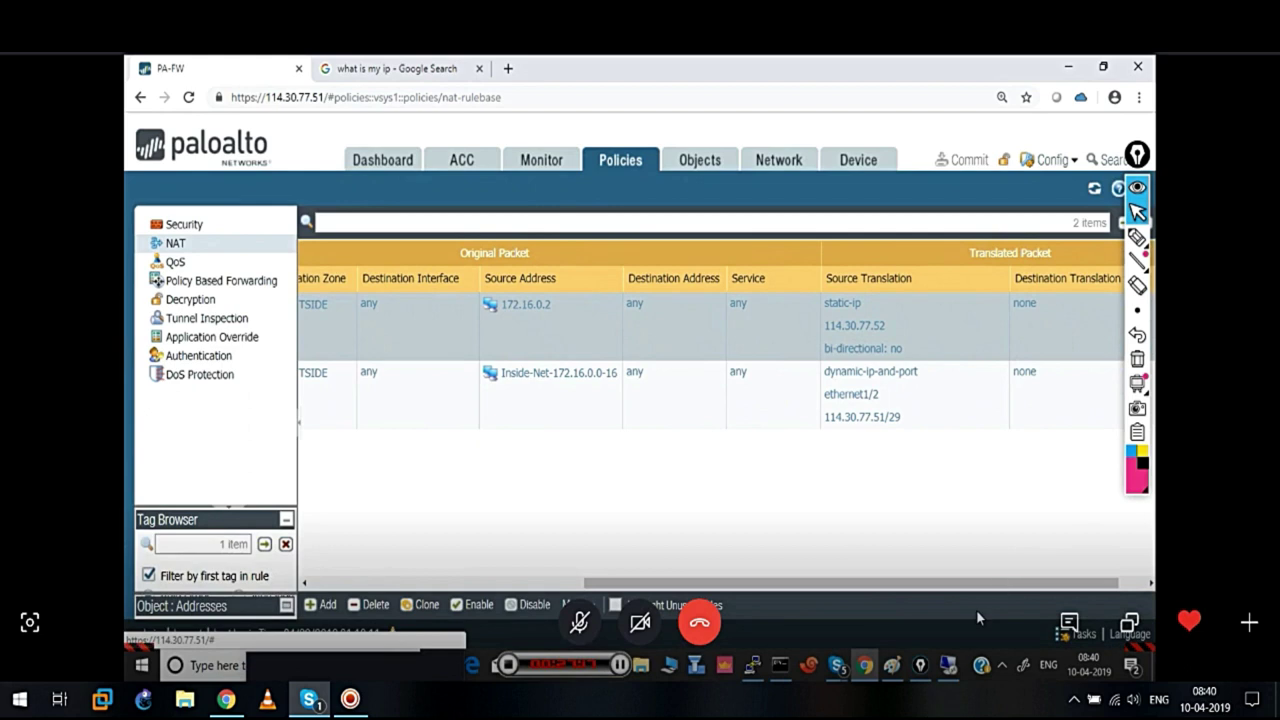
mouse_move(1137, 237)
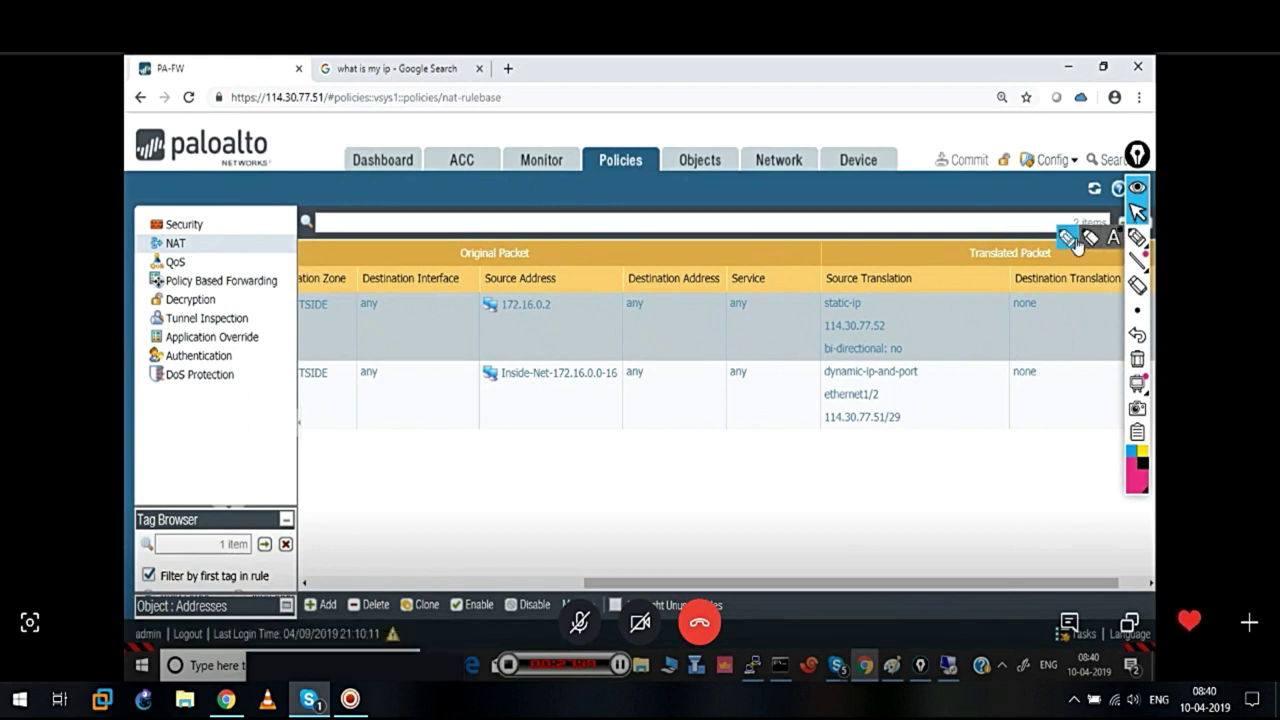
click(1072, 240)
mouse_move(922, 340)
mouse_down()
mouse_move(884, 364)
mouse_move(931, 366)
mouse_move(918, 342)
mouse_move(962, 376)
mouse_move(977, 423)
mouse_move(946, 457)
mouse_move(1013, 455)
mouse_move(1020, 474)
mouse_up()
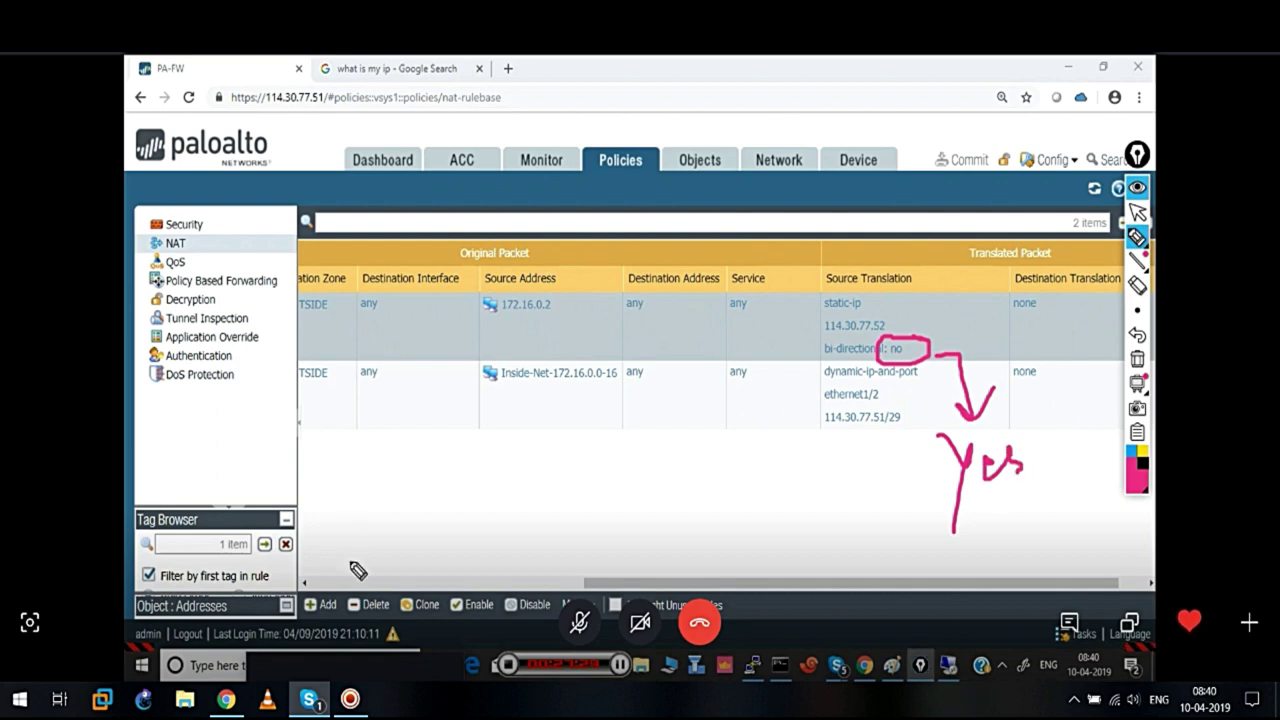
mouse_move(320, 446)
mouse_down()
mouse_move(414, 447)
mouse_move(395, 457)
mouse_up()
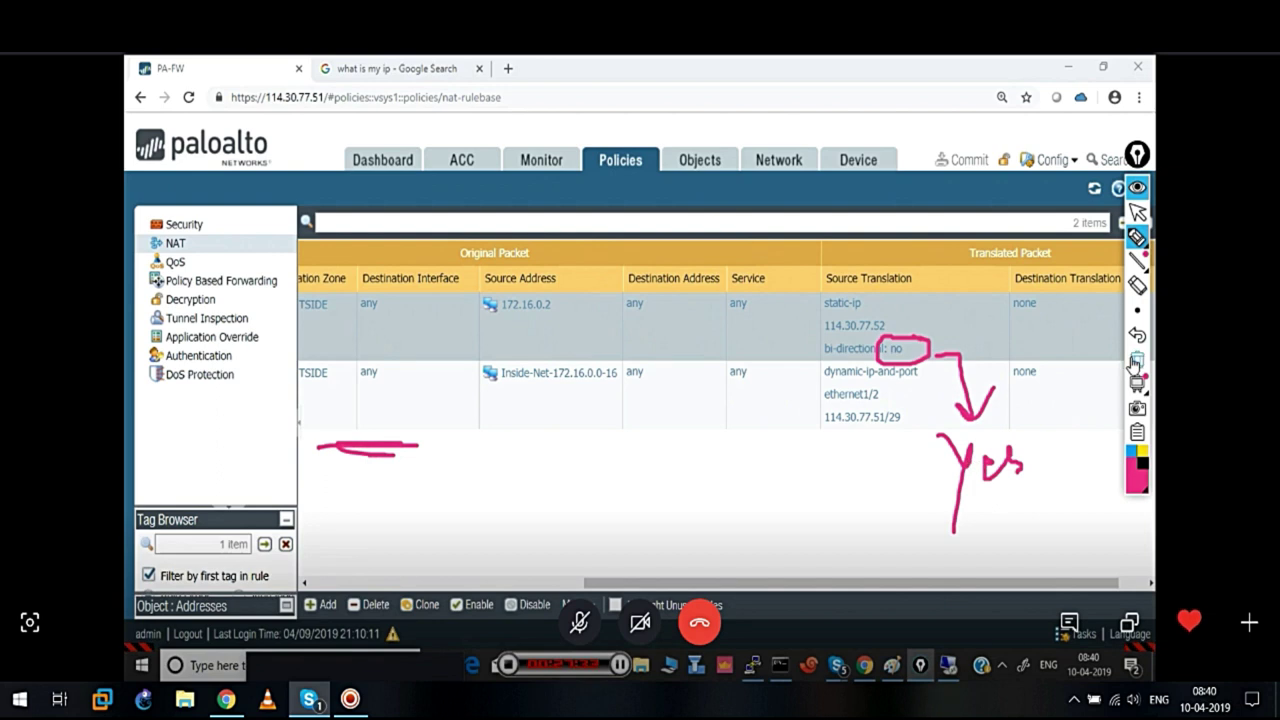
click(1135, 362)
click(1137, 212)
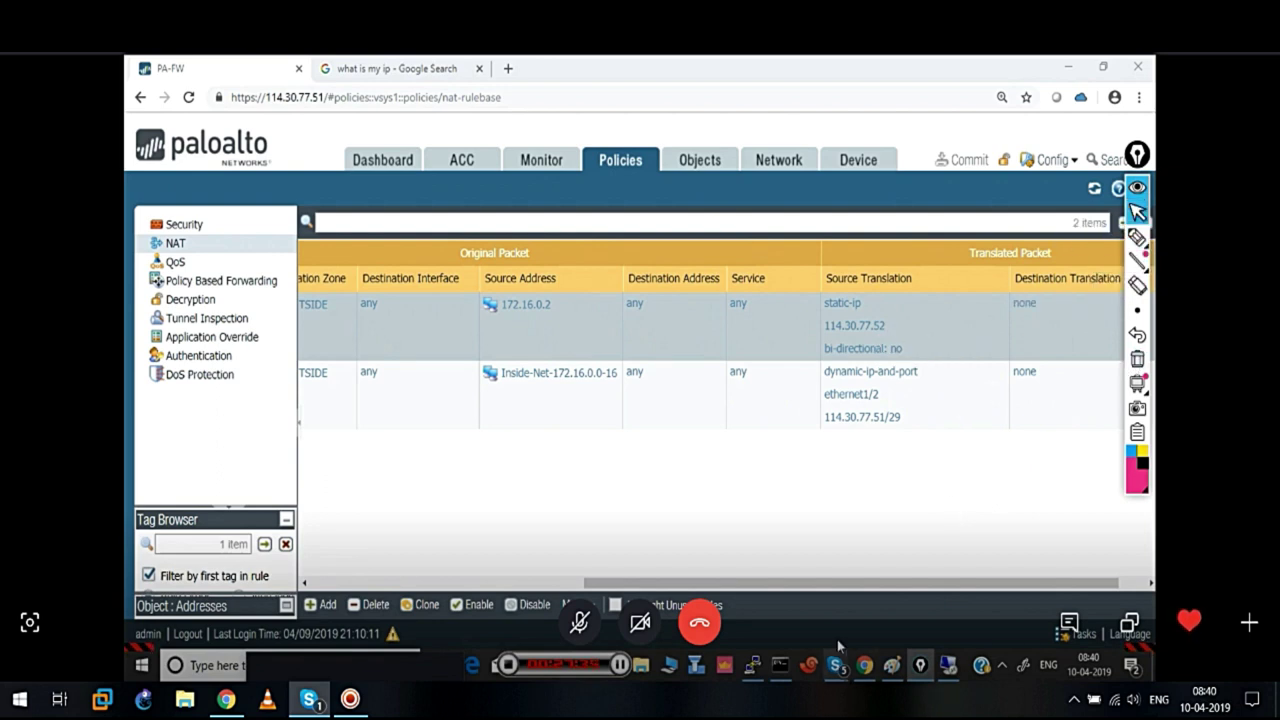
drag(638, 583, 395, 595)
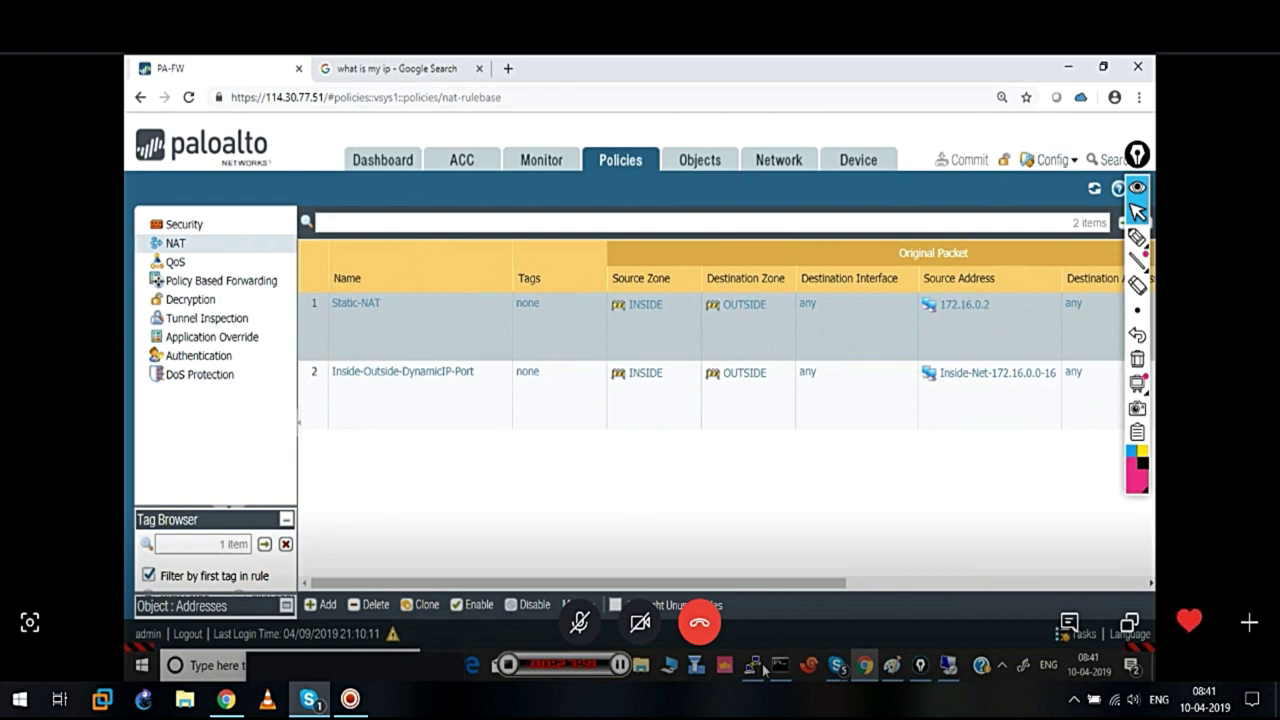
mouse_move(756, 665)
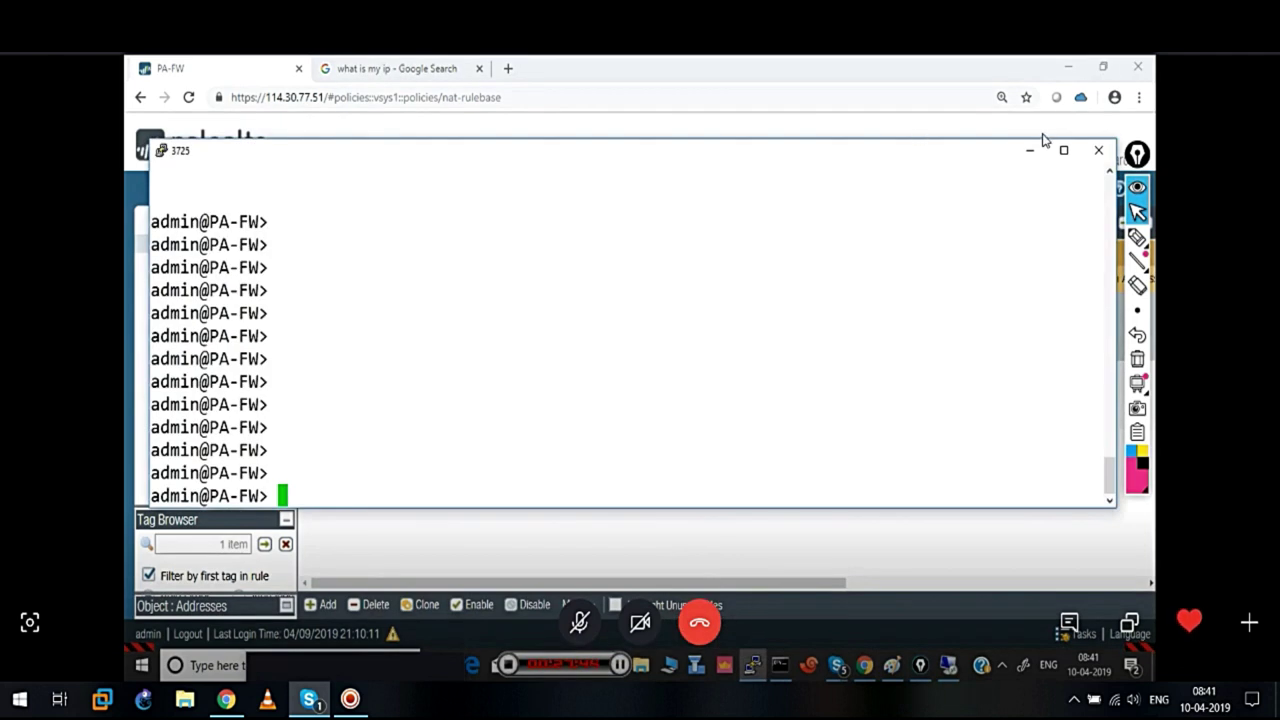
click(1031, 150)
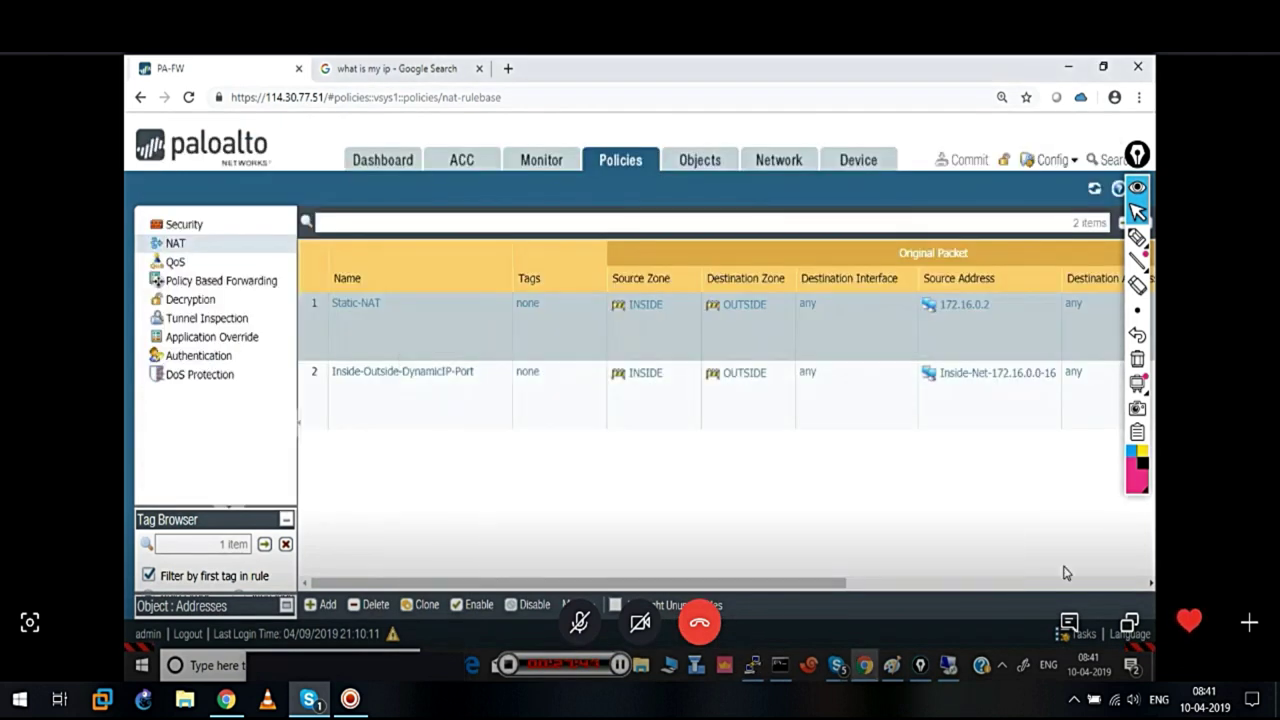
Disconnect the Remote Desktop session to 114.30.77.52 from its connection bar
click(948, 665)
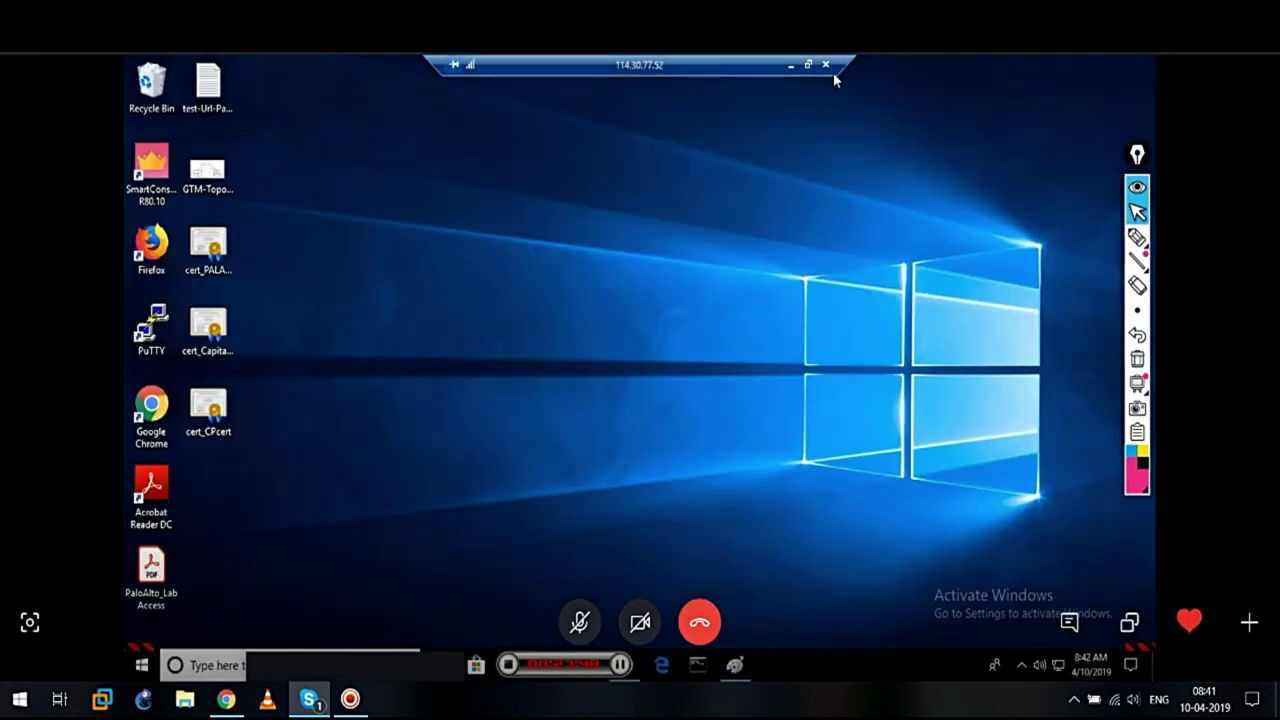
click(825, 65)
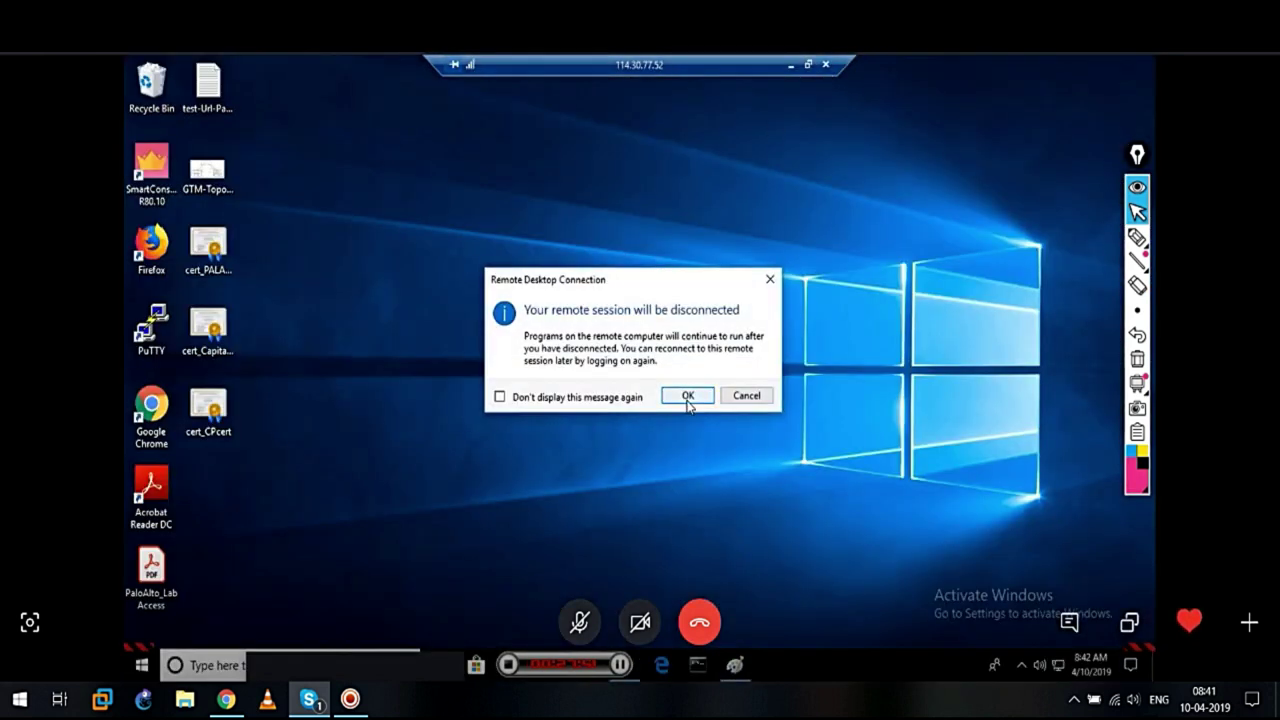
click(688, 396)
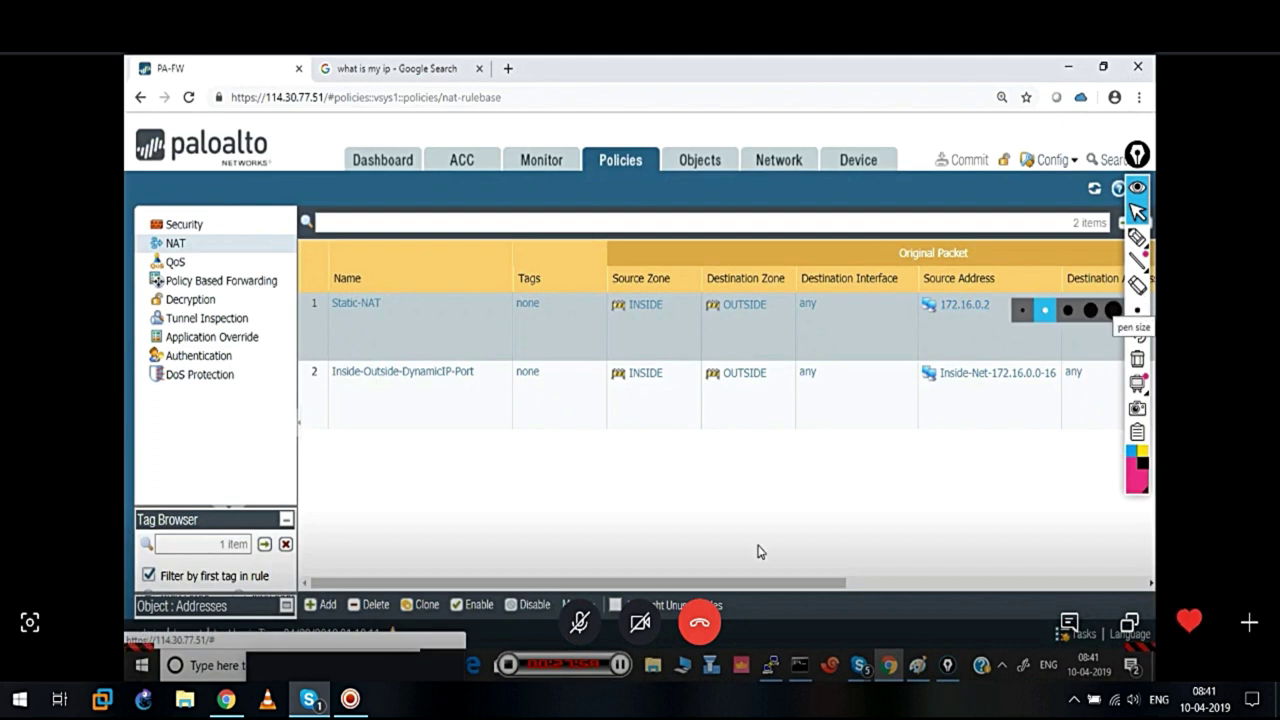
Select the Static-NAT rule in the NAT rulebase
drag(726, 584, 980, 594)
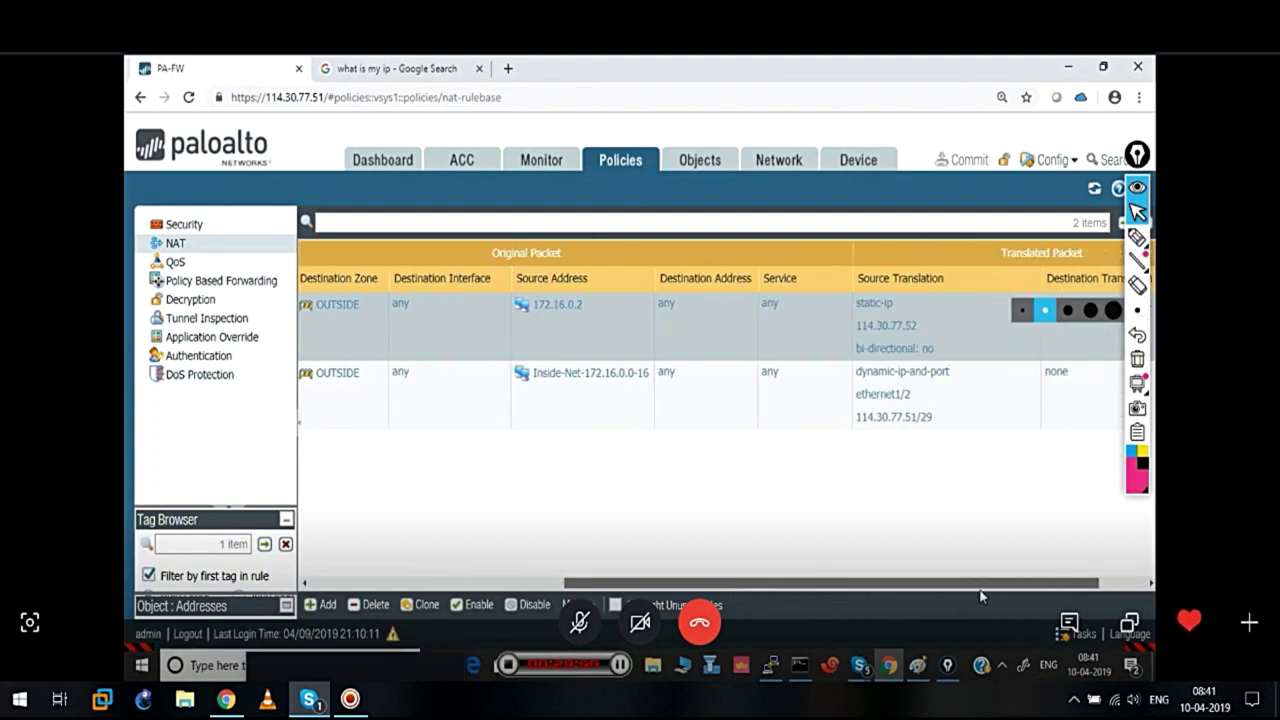
click(604, 306)
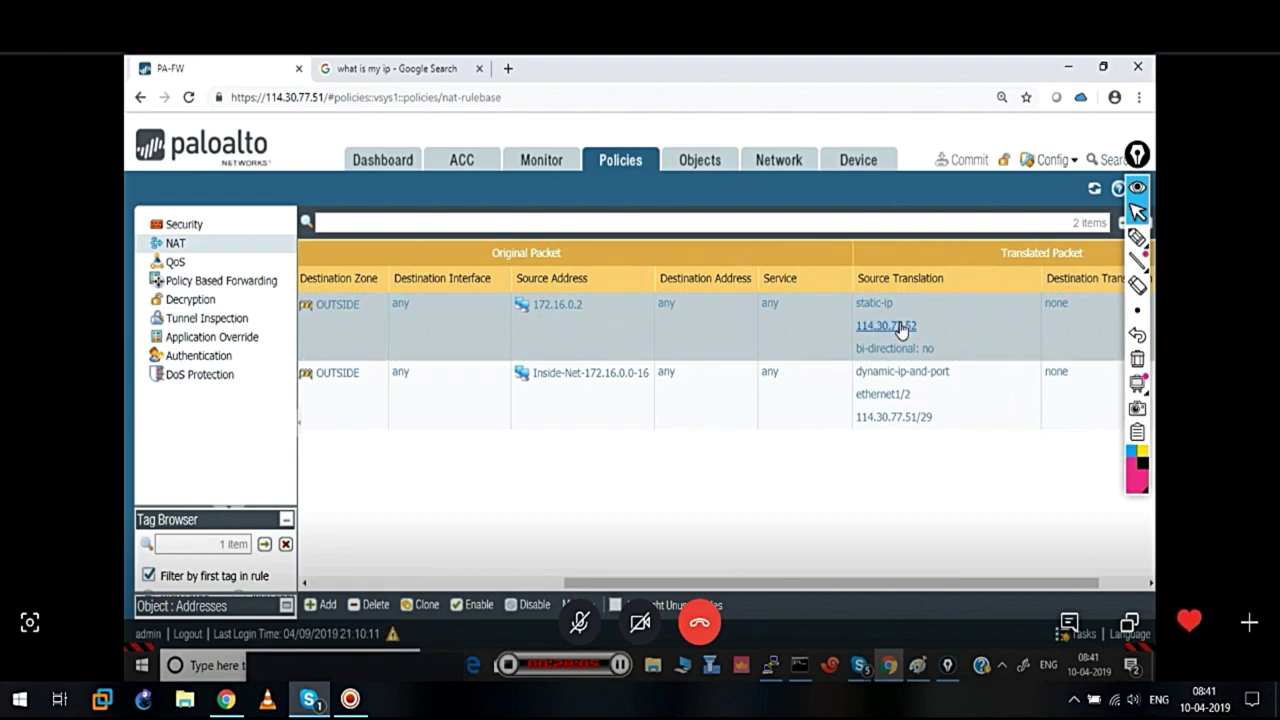
drag(883, 578, 673, 578)
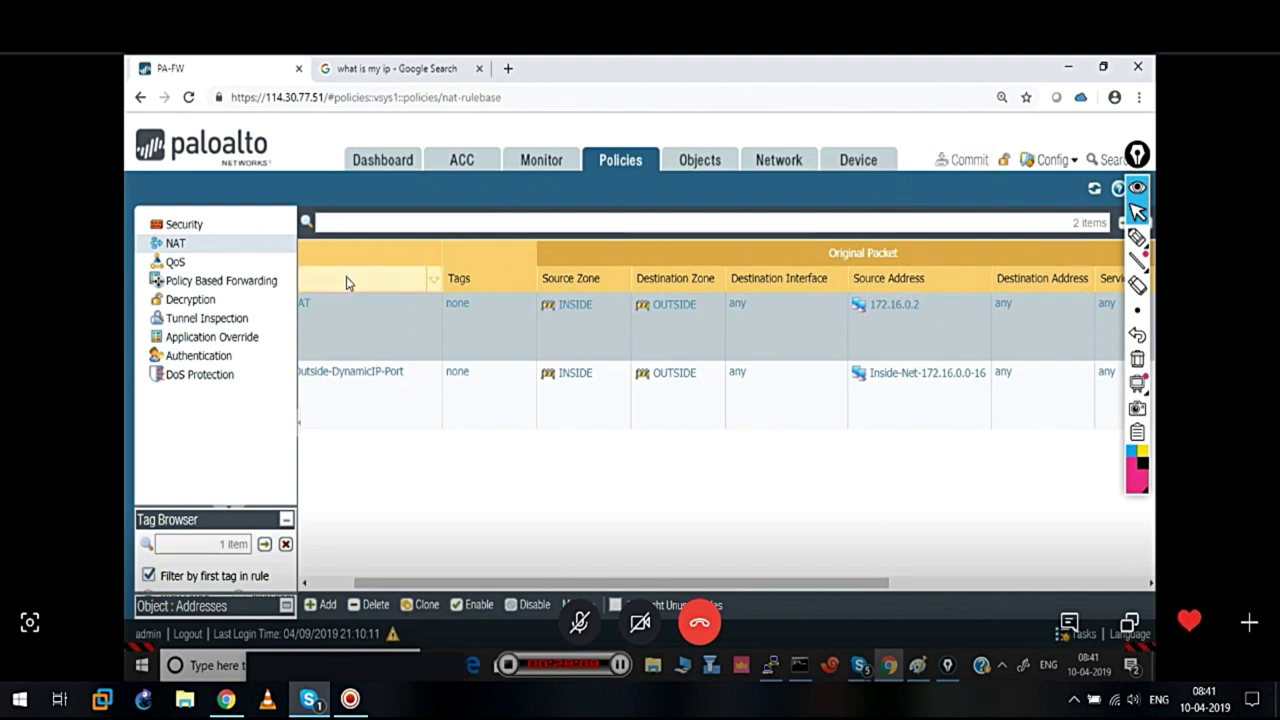
Review the Outside-Inside-RDP and Inside-to-outside security rules, then minimize the browser
click(184, 225)
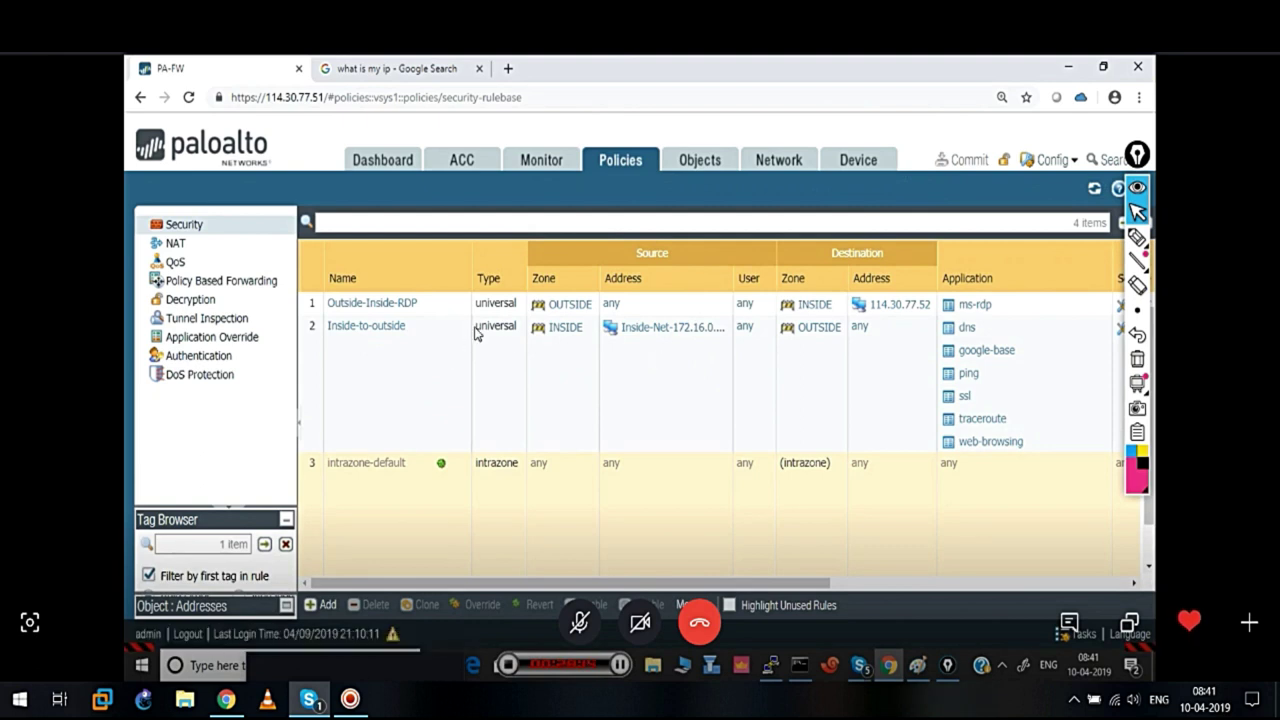
click(421, 311)
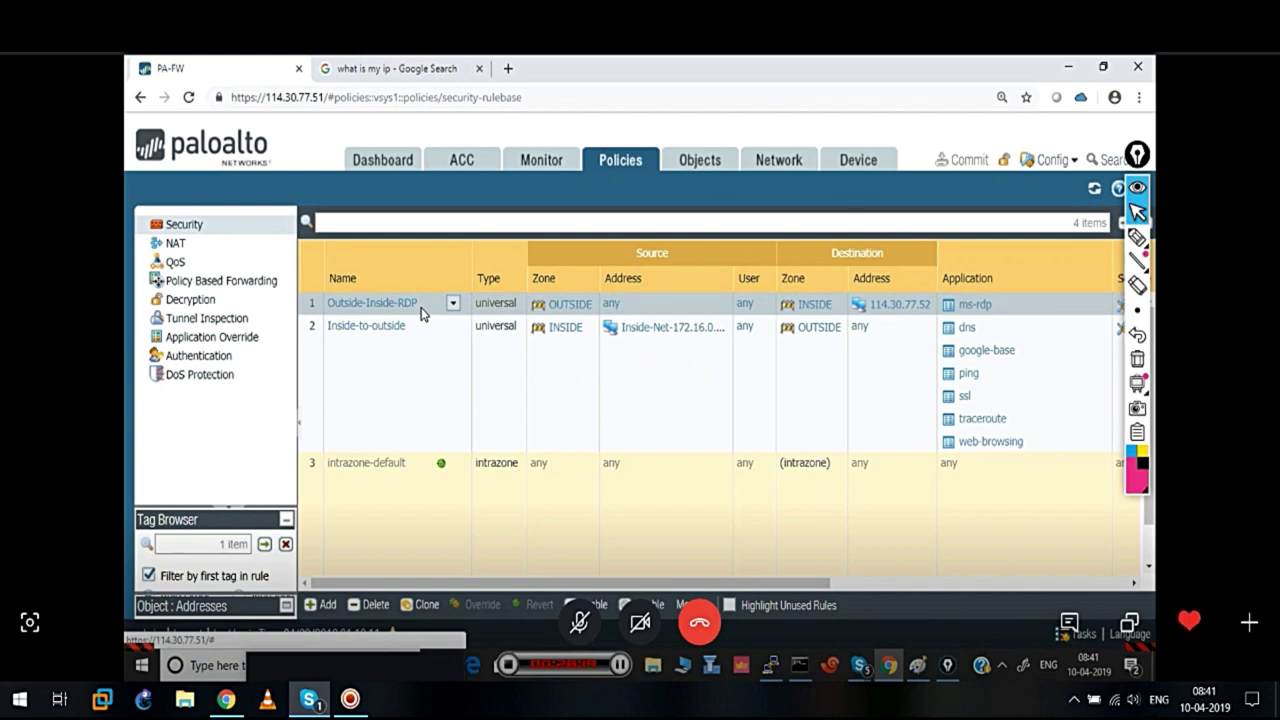
click(387, 358)
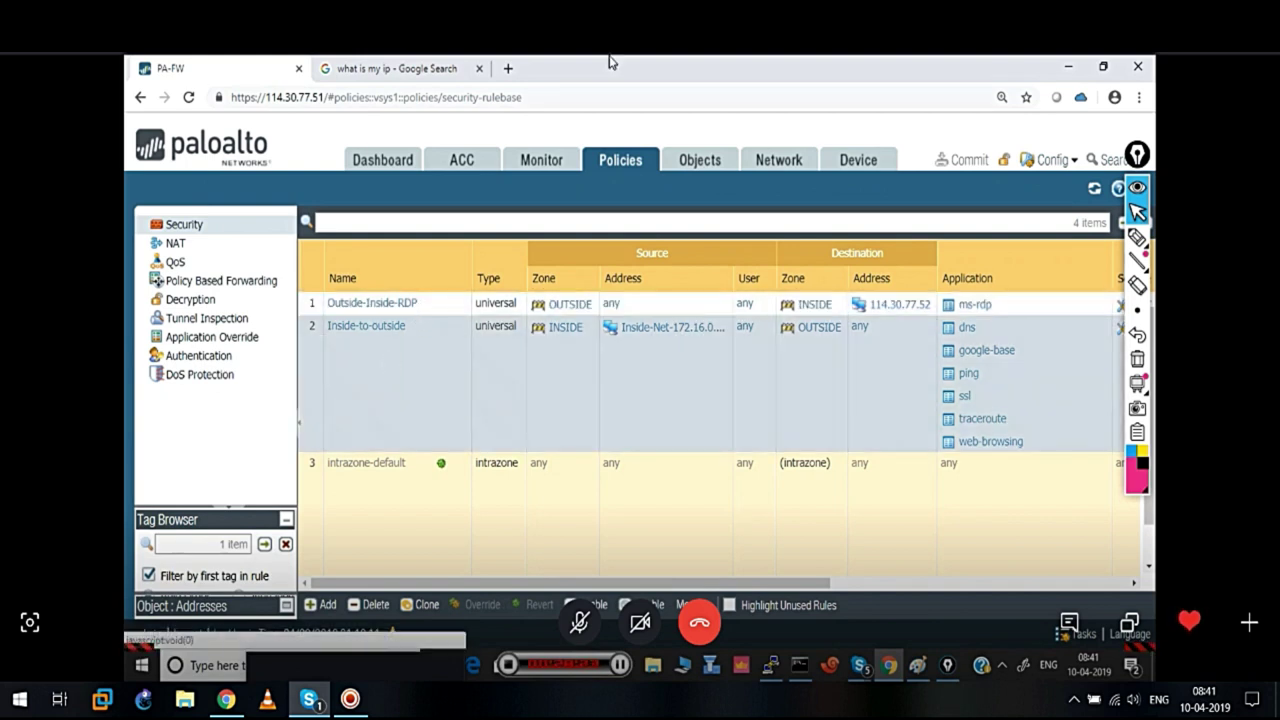
click(1067, 65)
click(189, 665)
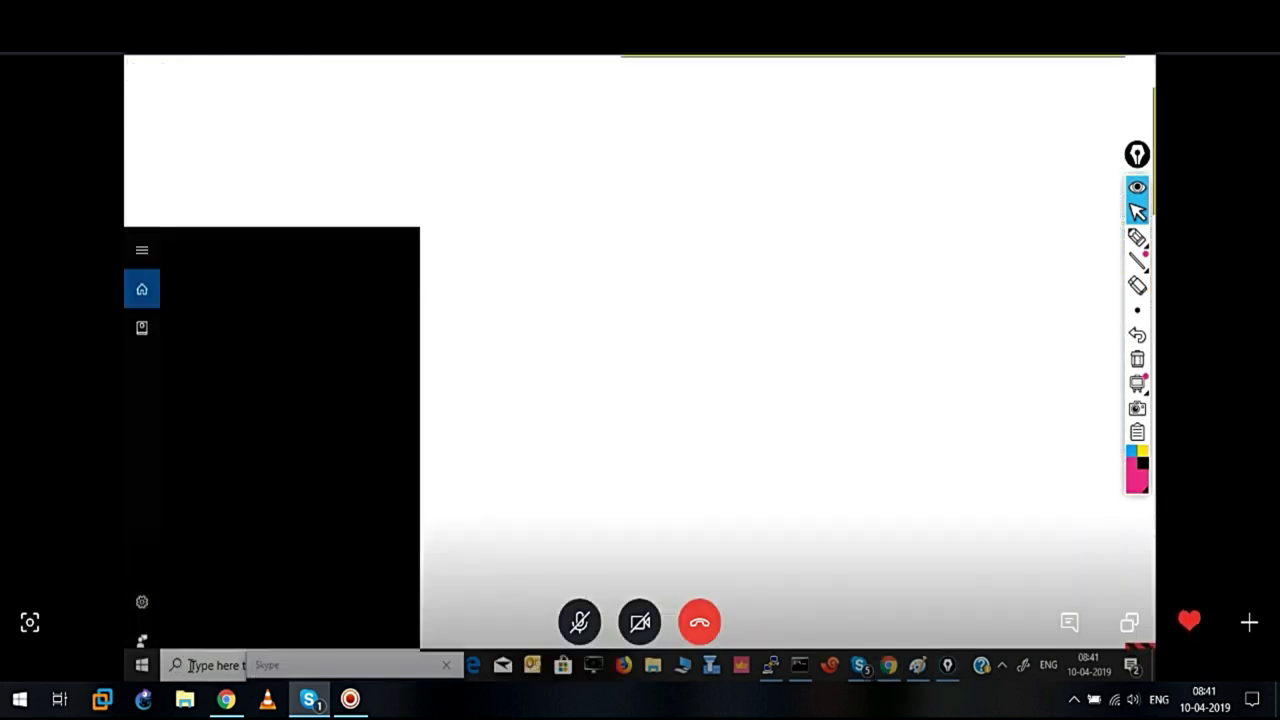
text(mstsc)
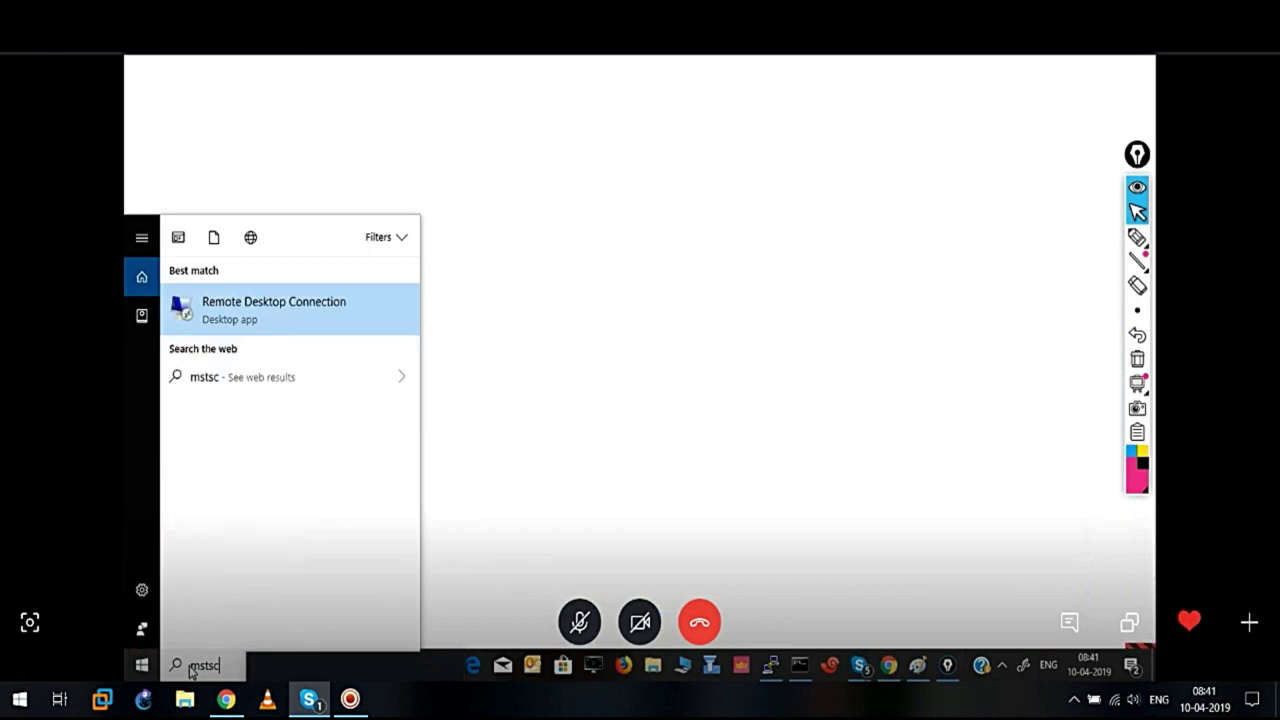
key(Return)
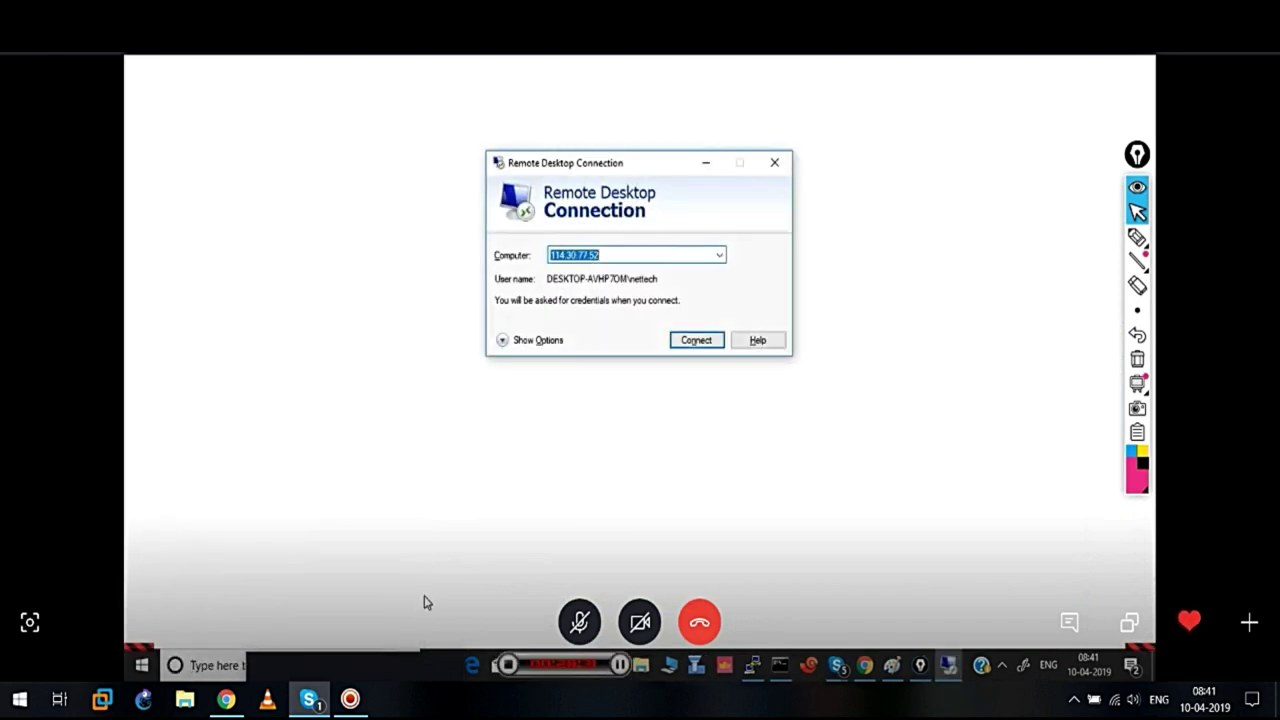
click(695, 340)
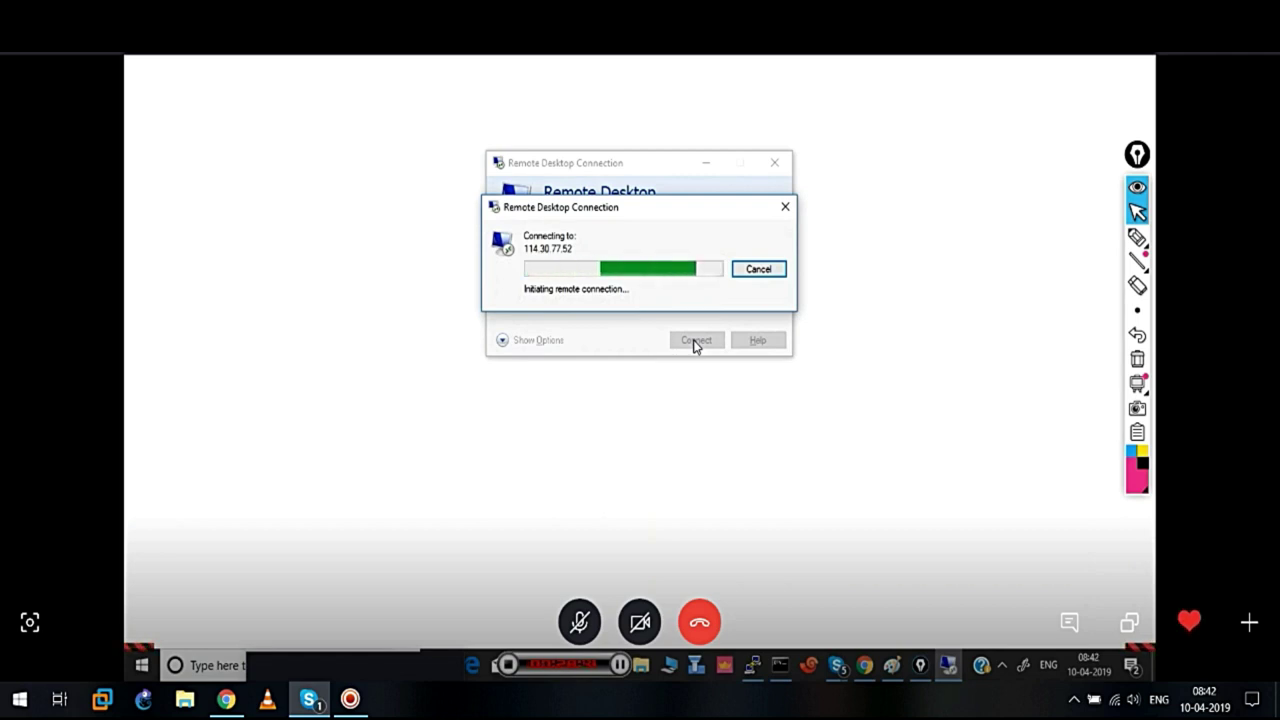
click(864, 666)
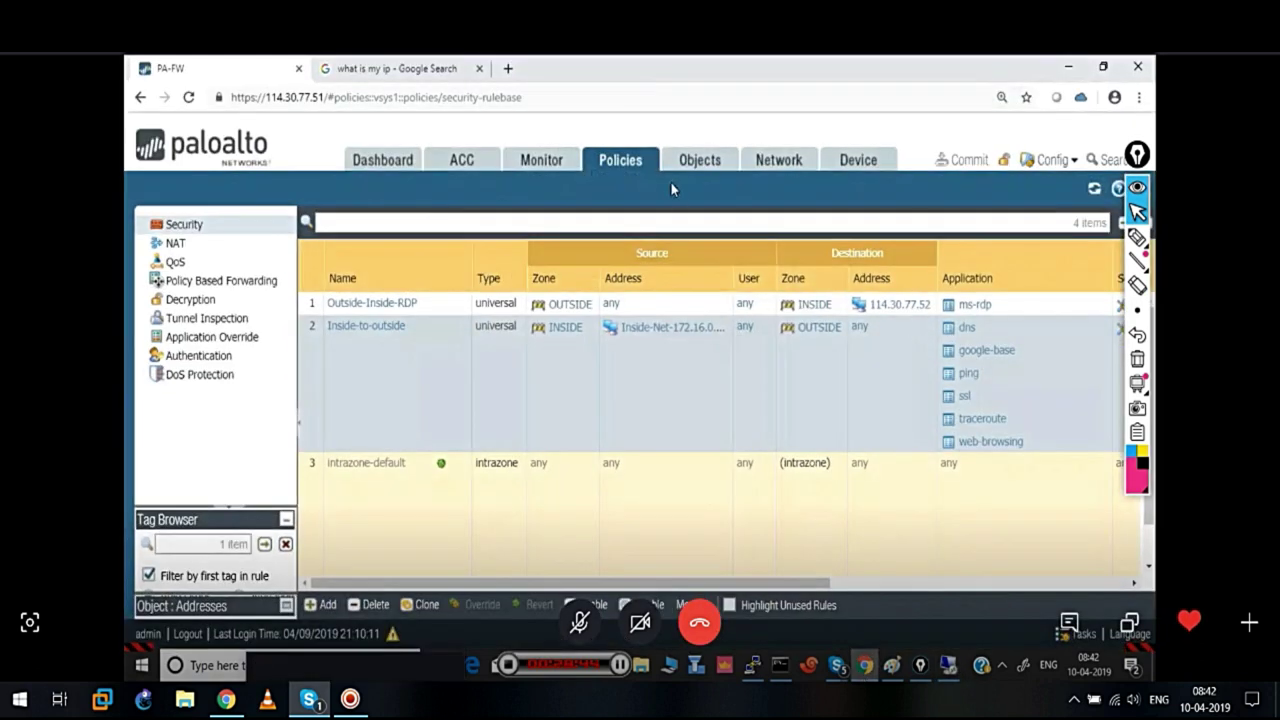
Open Monitor traffic logs and scroll to the Rule column for the ms-rdp sessions
click(543, 165)
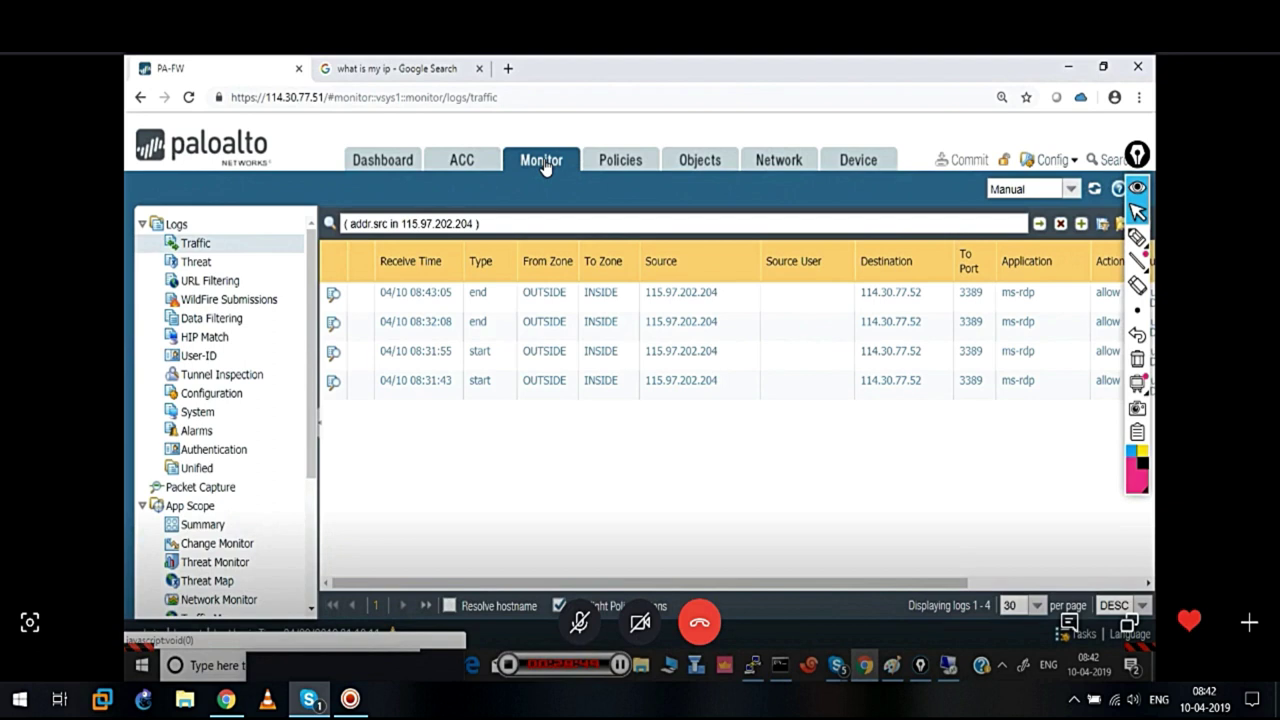
drag(671, 585, 930, 584)
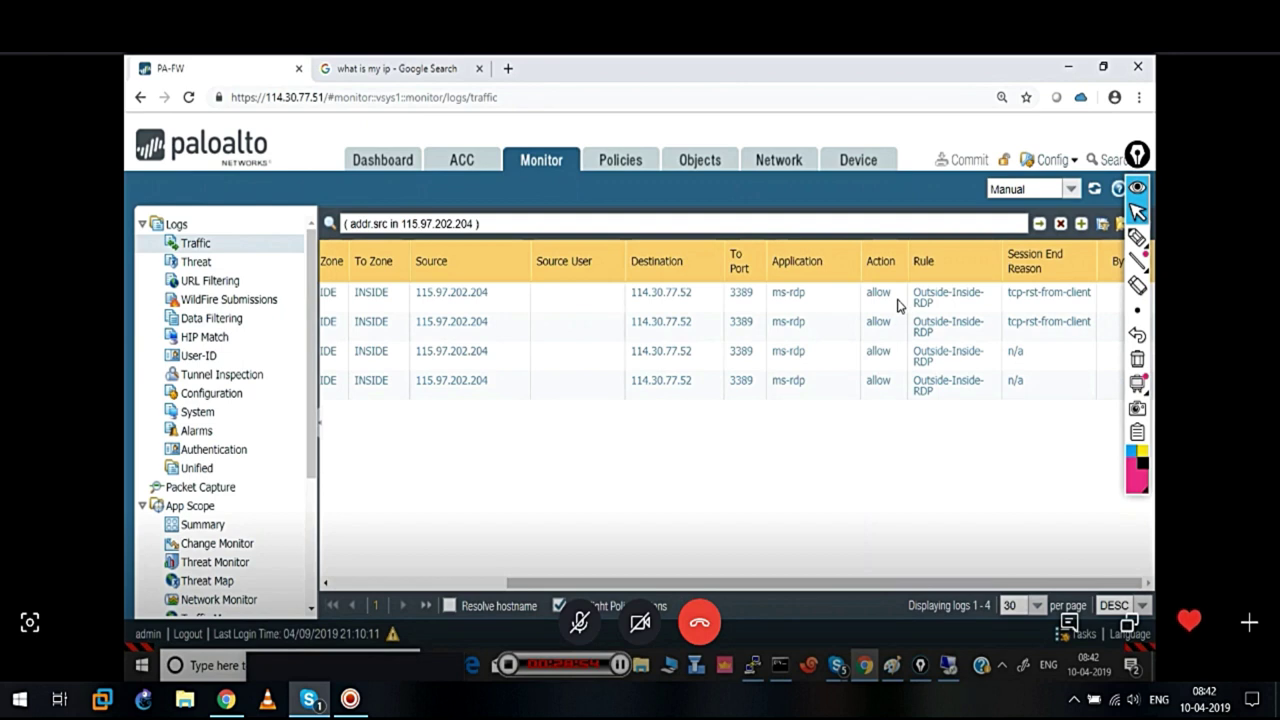
drag(823, 584, 457, 600)
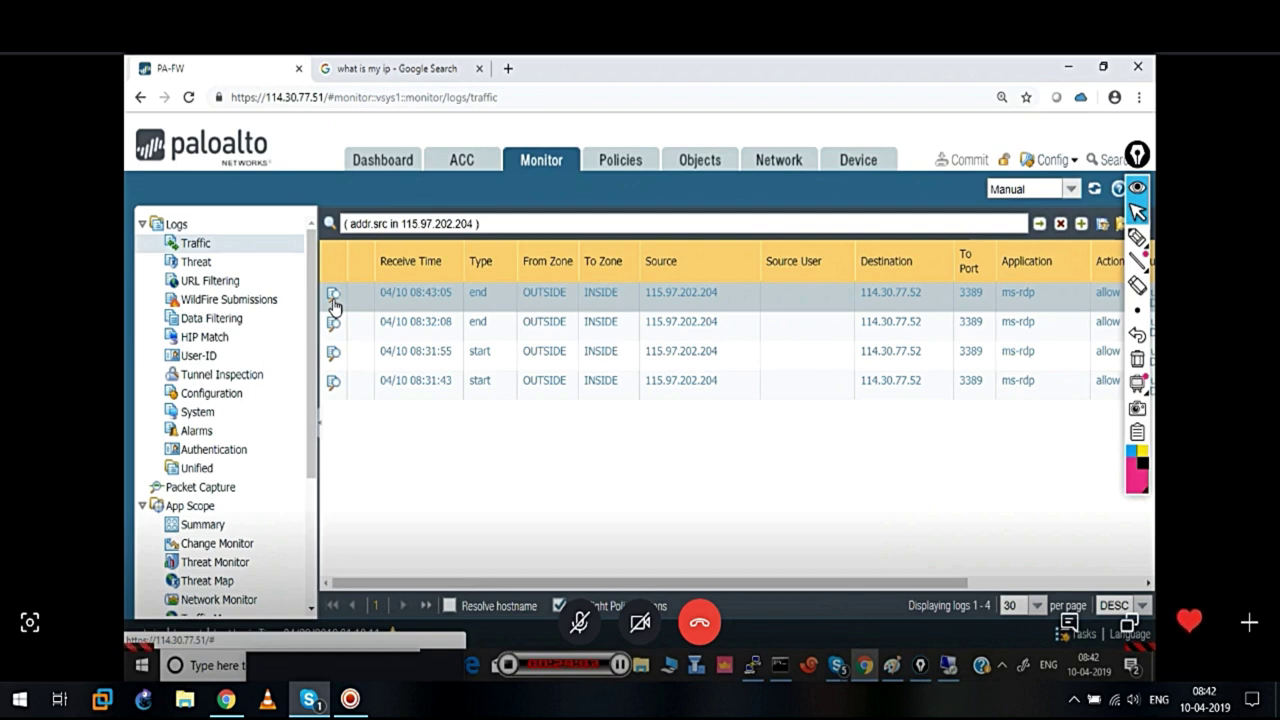
Review the latest ms-rdp log's detailed view, including destination 114.30.77.52 and NAT IP 172.16.0.2
double_click(333, 299)
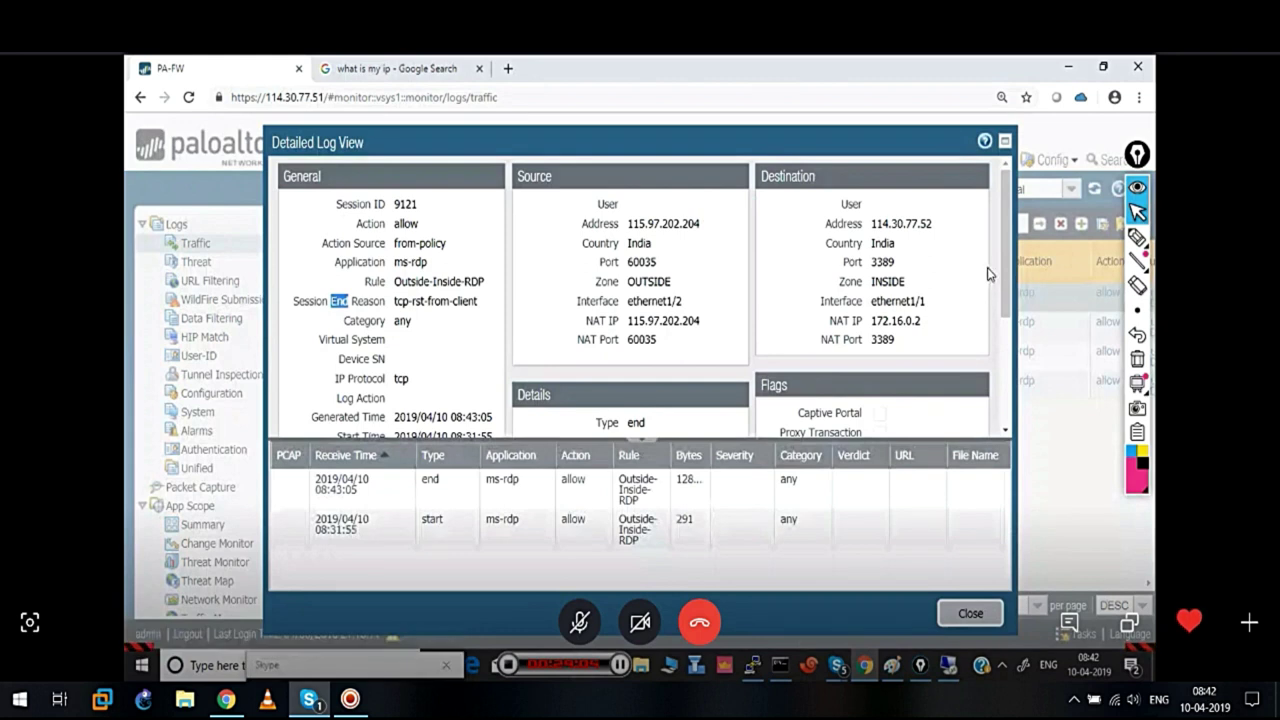
mouse_move(1006, 272)
mouse_down()
mouse_move(1012, 423)
mouse_move(995, 277)
mouse_up()
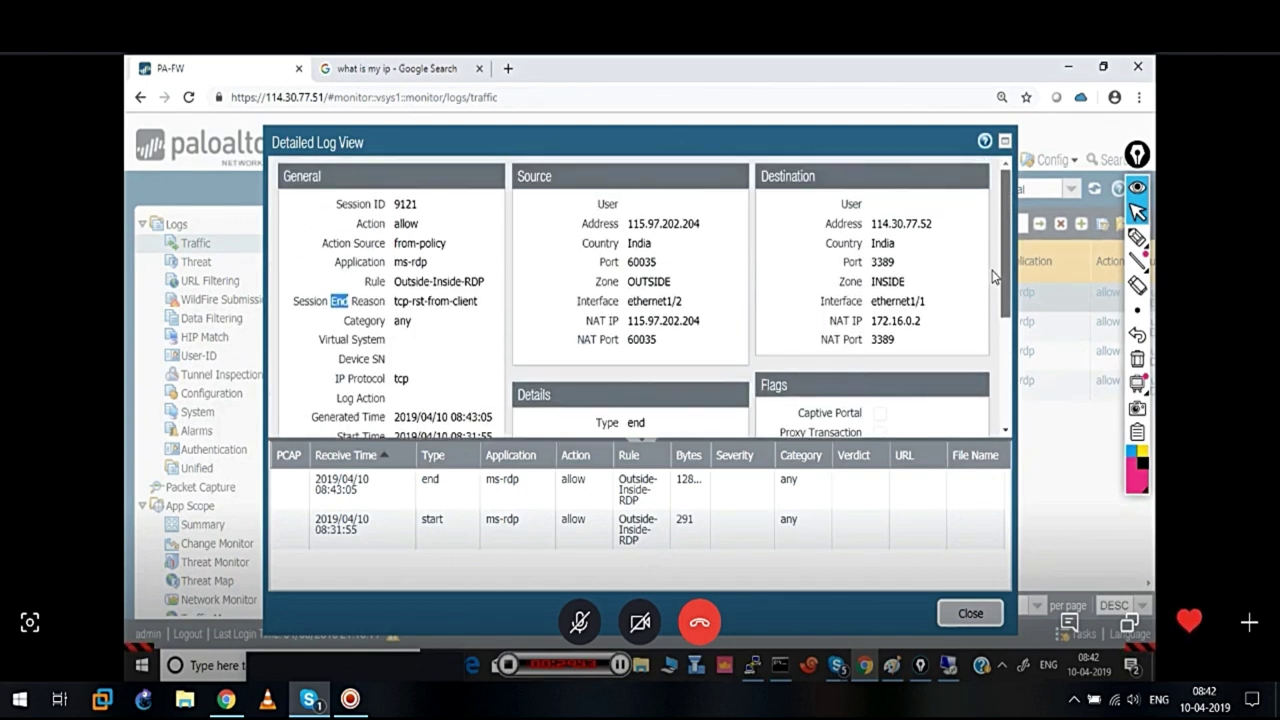
drag(995, 277, 1004, 322)
drag(1005, 338, 1005, 358)
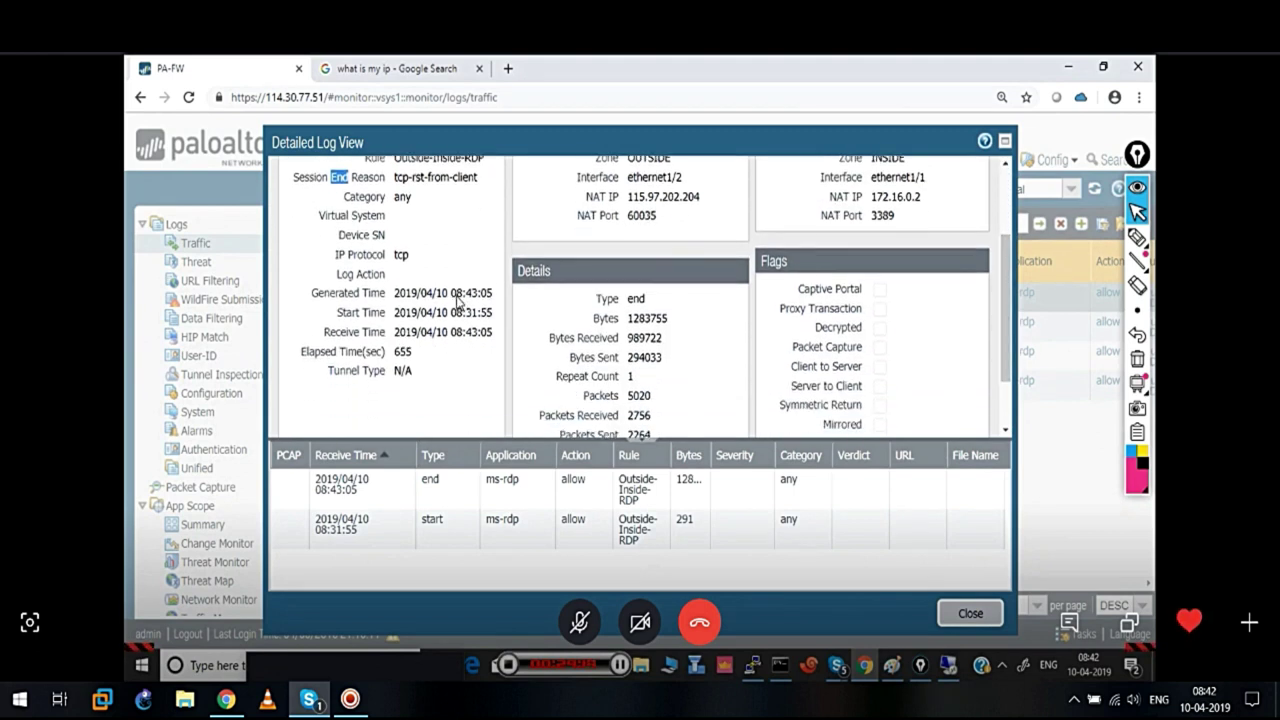
drag(451, 312, 490, 338)
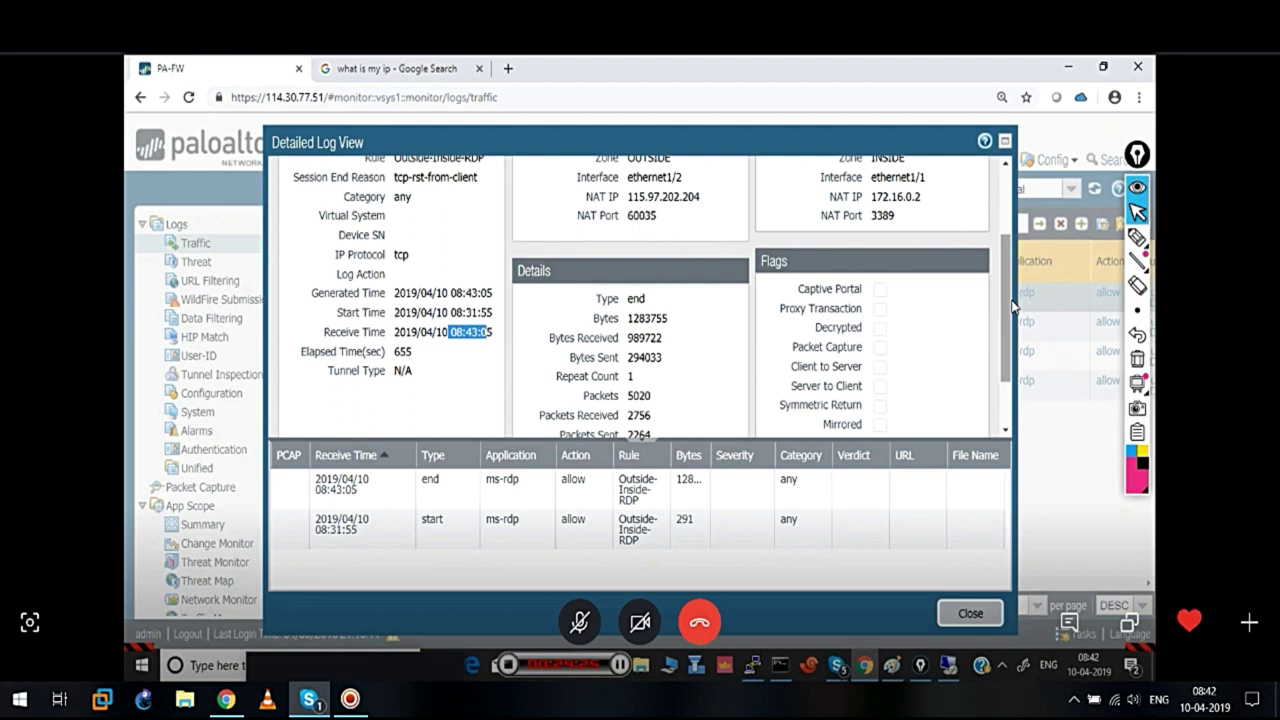
scroll(1013, 312, up, 5)
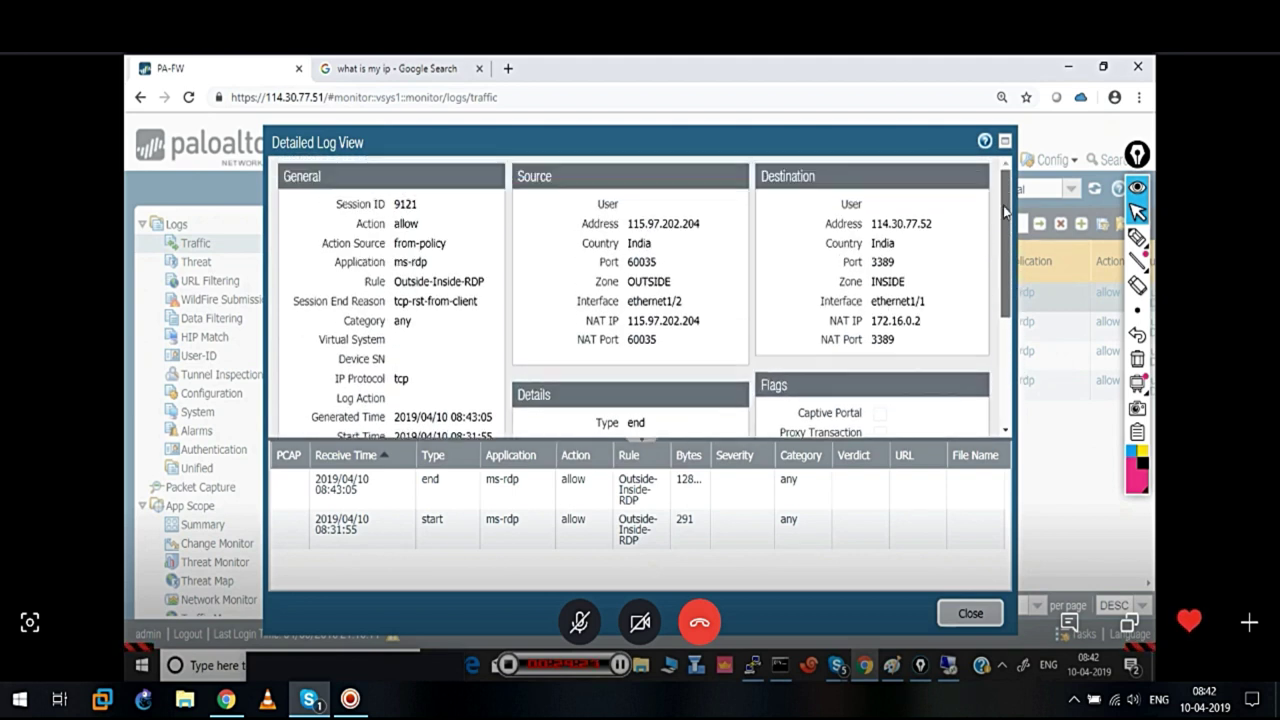
drag(871, 228, 935, 228)
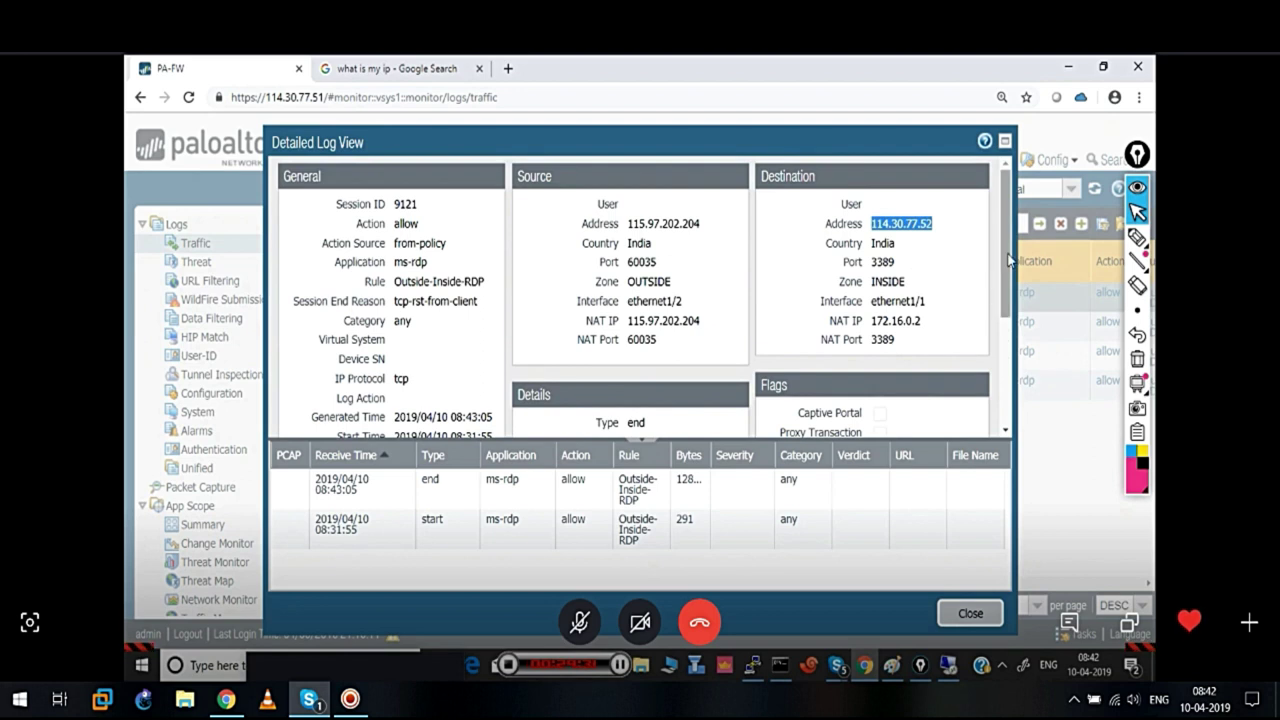
scroll(1000, 280, down, 3)
click(966, 612)
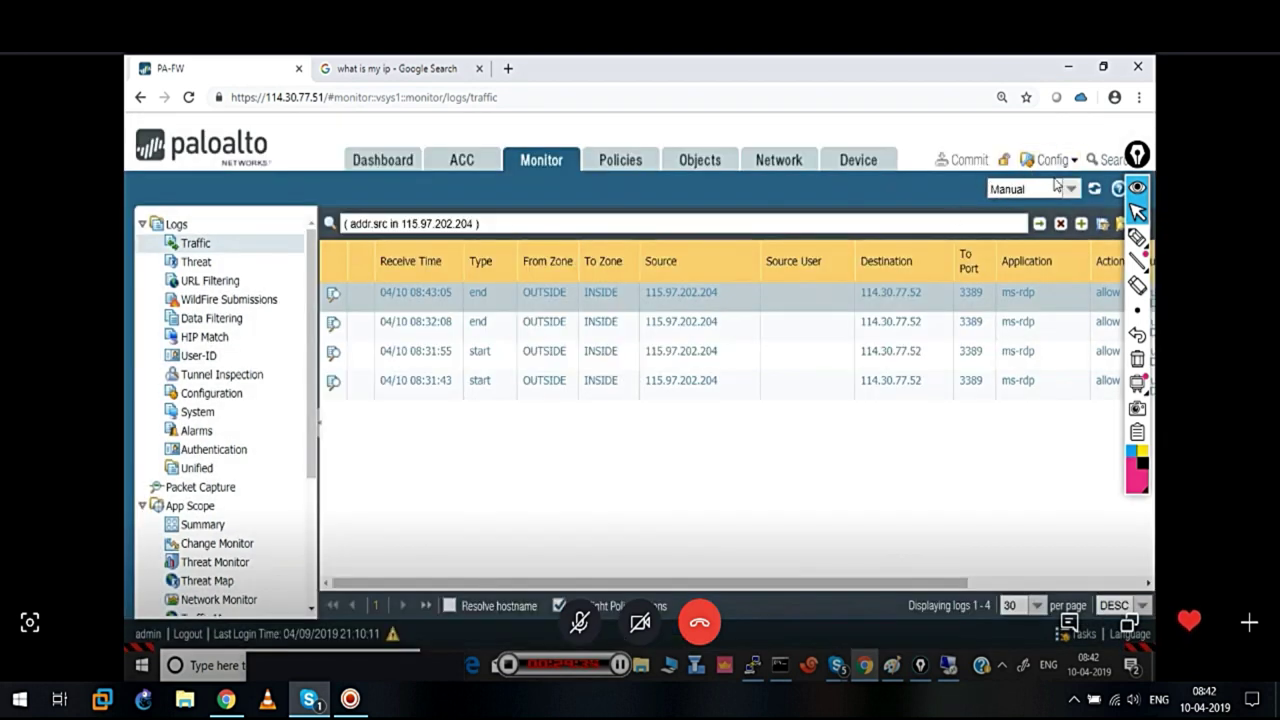
Refresh the traffic log twice, then check the Remote Desktop error and PuTTY
click(1094, 190)
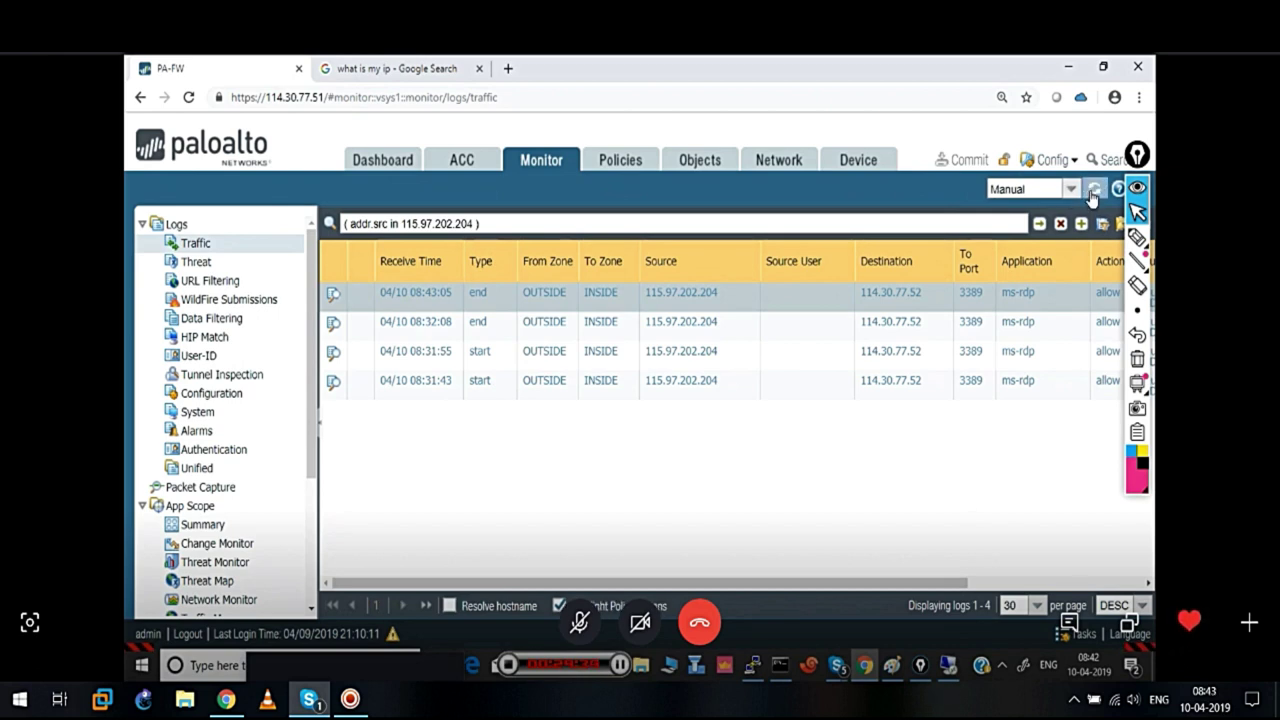
click(1093, 193)
click(940, 670)
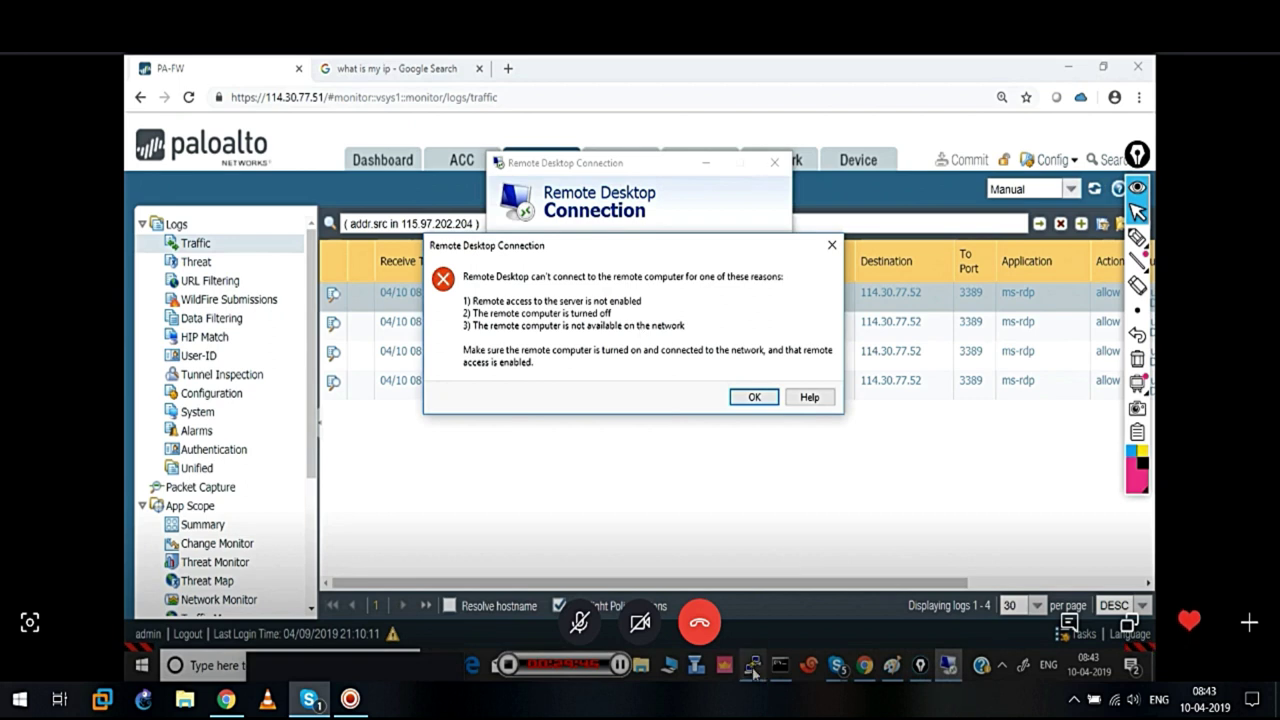
click(752, 668)
List active ms-rdp sessions with 'show session all filter application ms-rdp'
text(show ses)
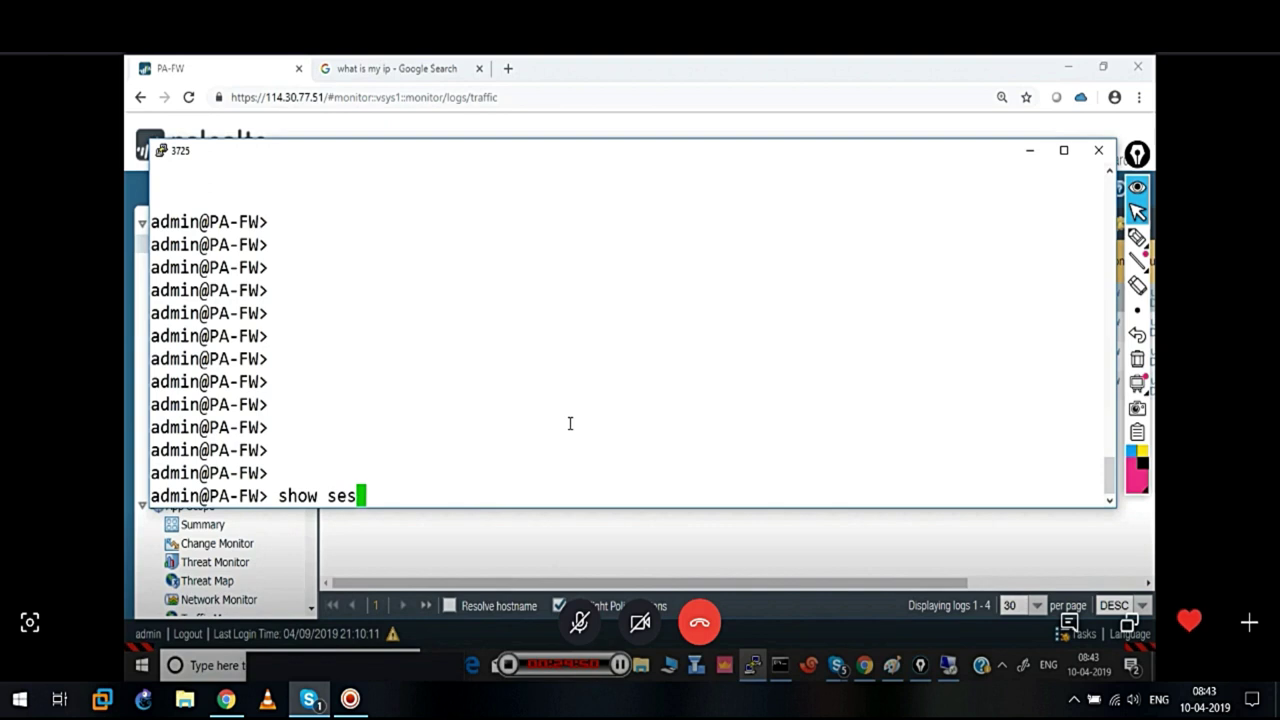
key(Tab)
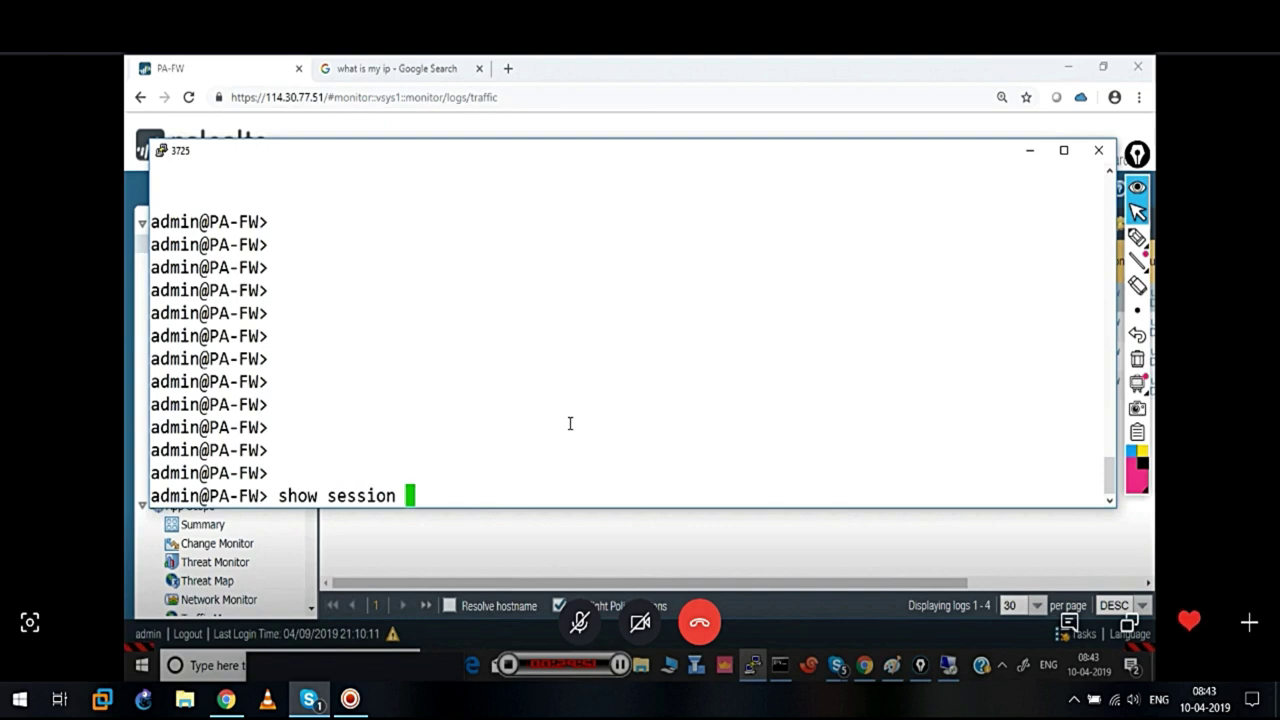
text(all fi)
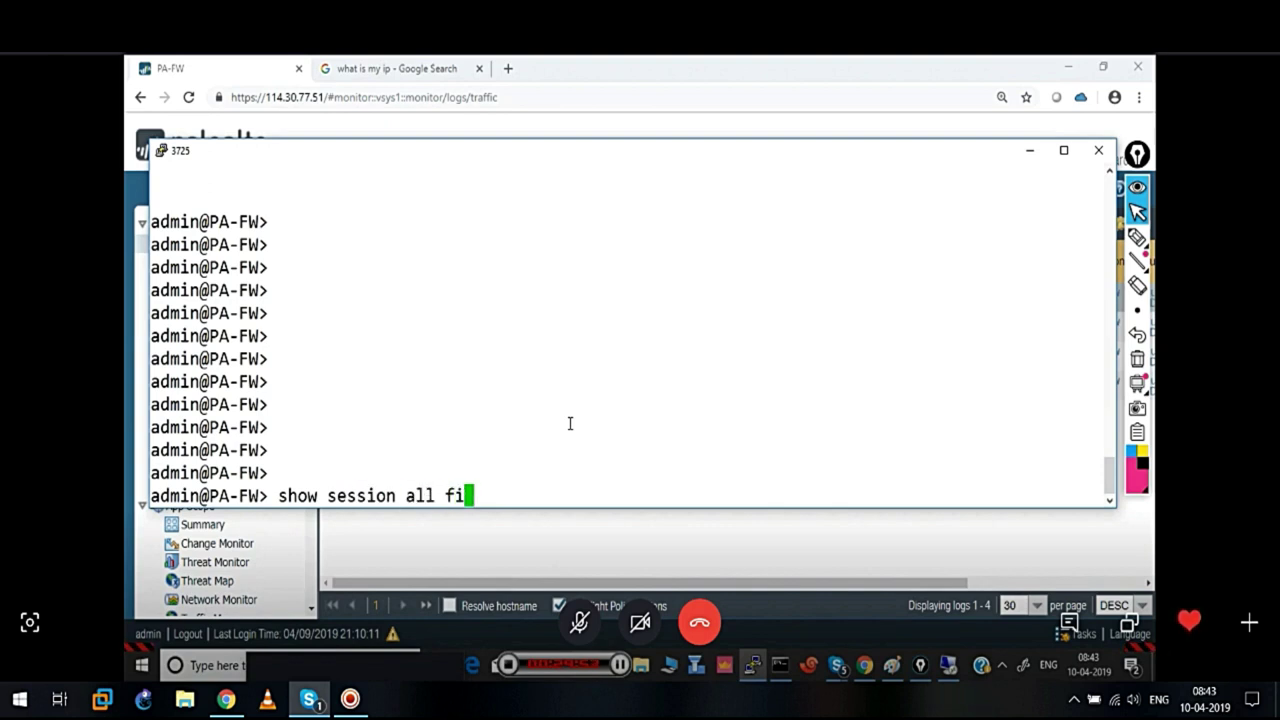
key(Tab)
text(ms)
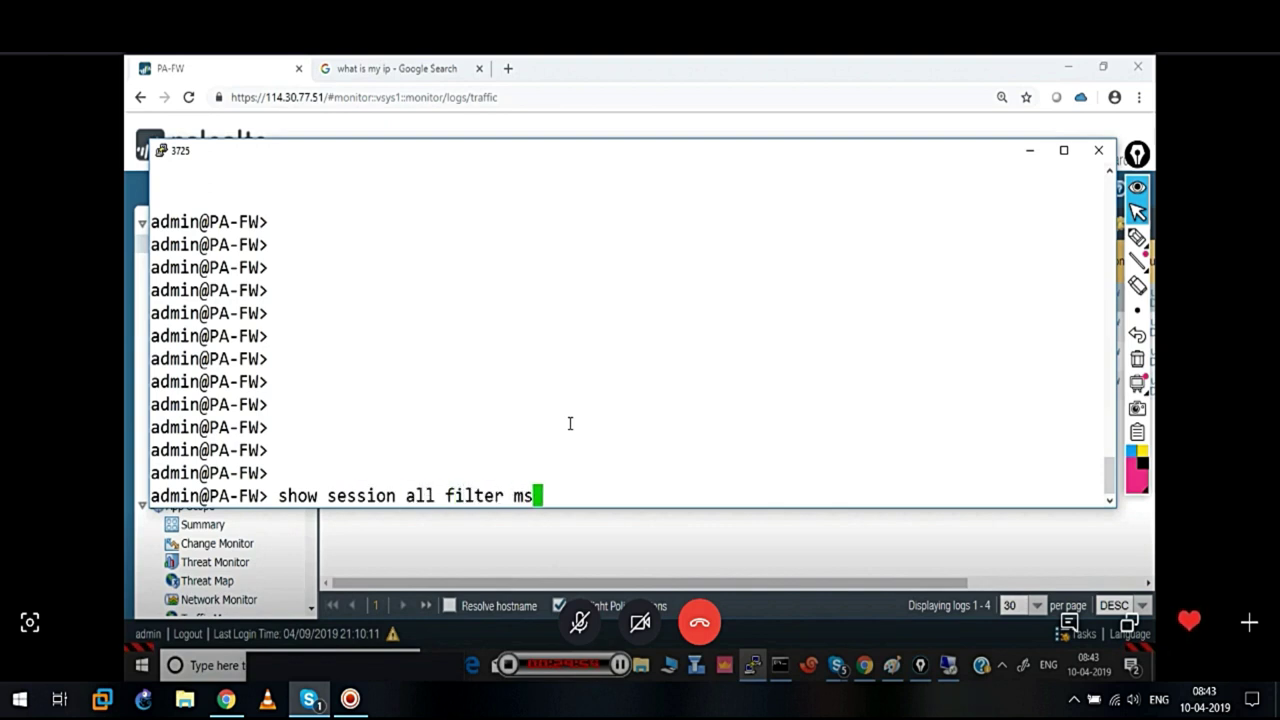
text(-rdp)
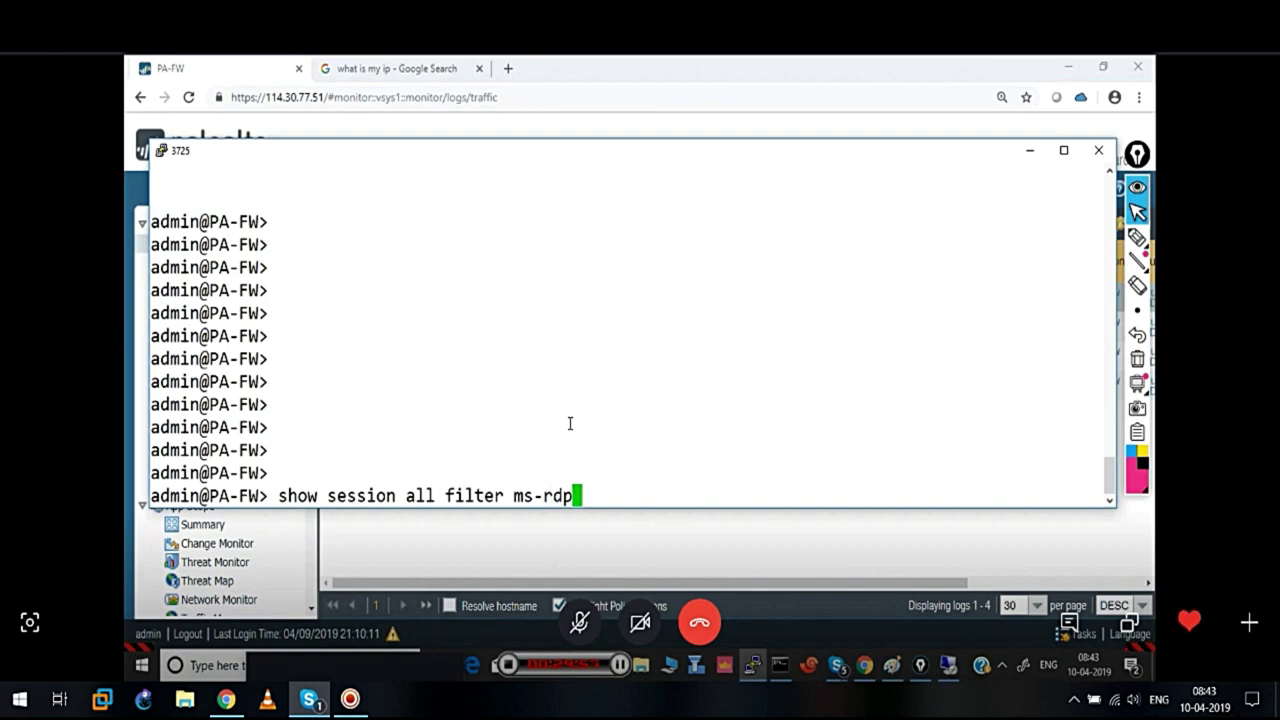
key(Return)
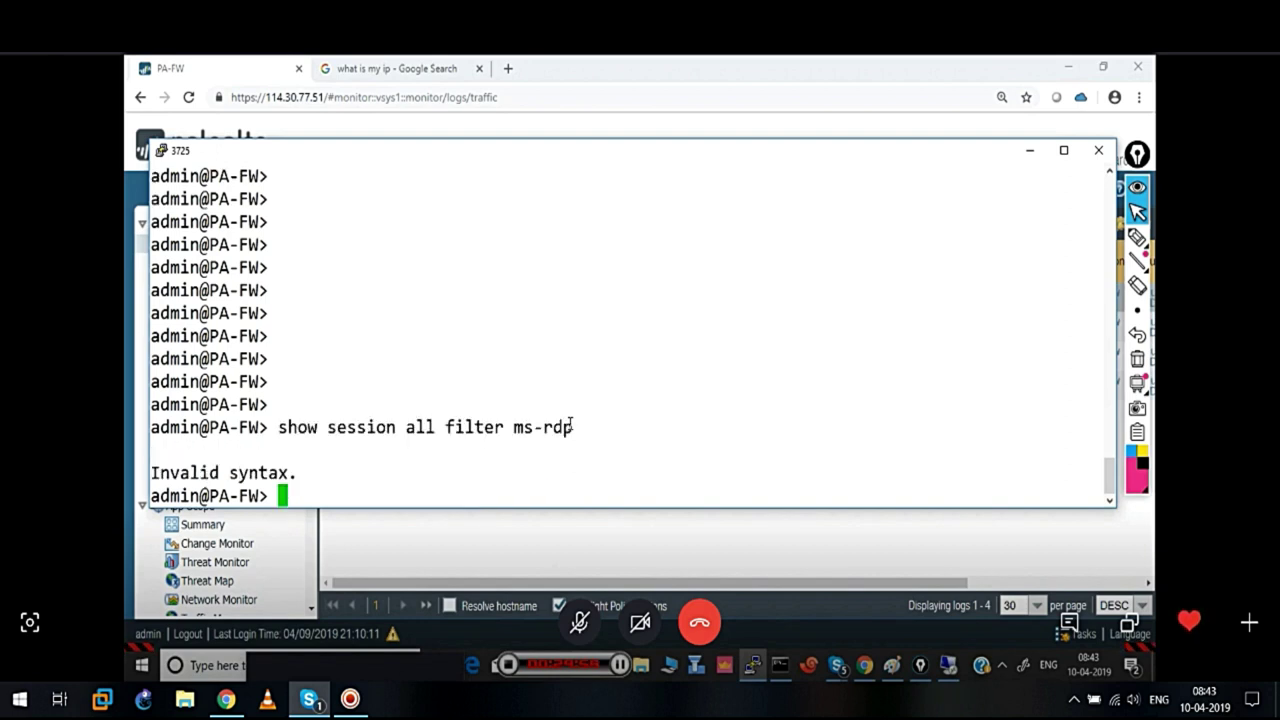
key(Up)
key(BackSpace)
key(BackSpace)
key(BackSpace)
key(BackSpace)
key(BackSpace)
key(BackSpace)
text(a)
key(Tab)
text(ms-rdp)
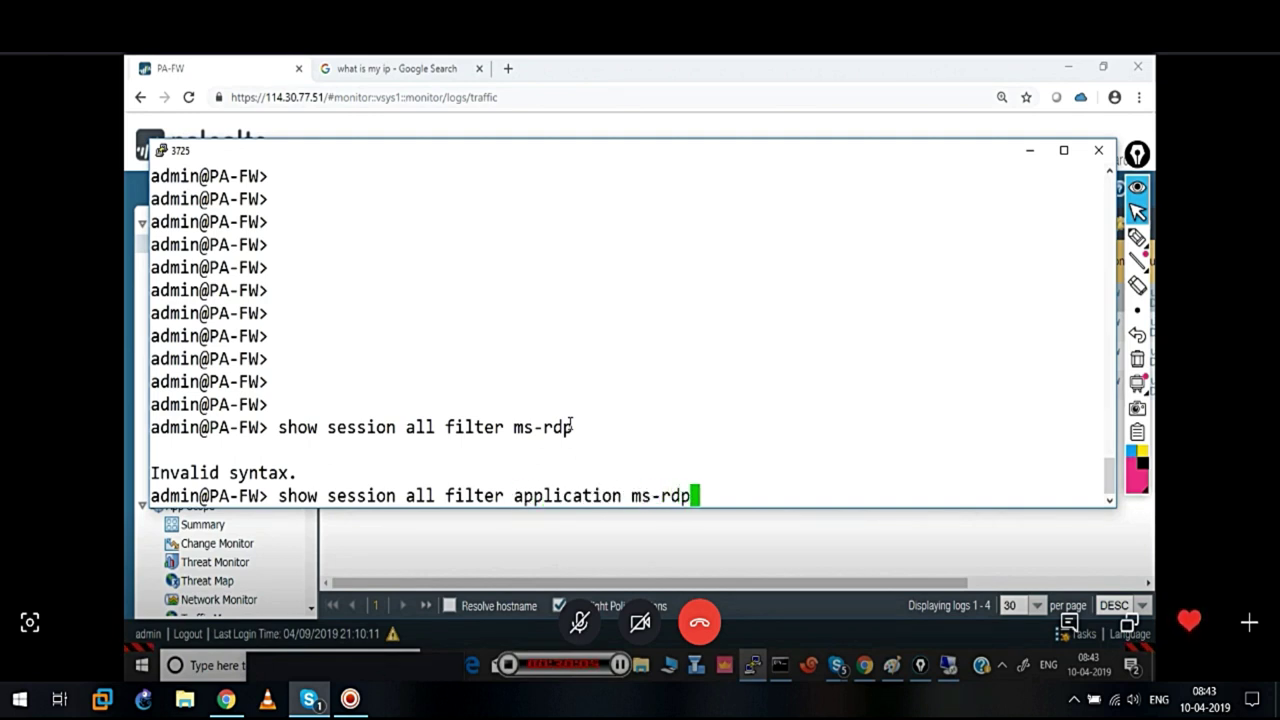
key(Return)
key(Return)
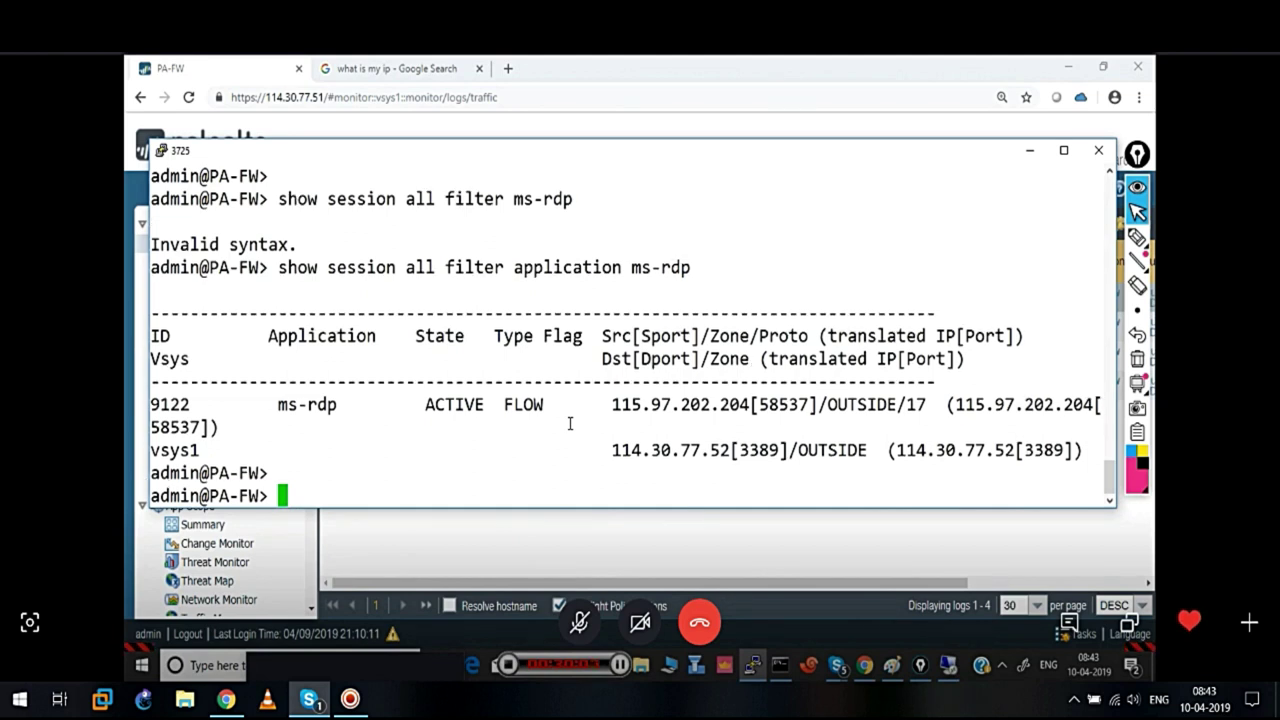
key(Return)
key(Return)
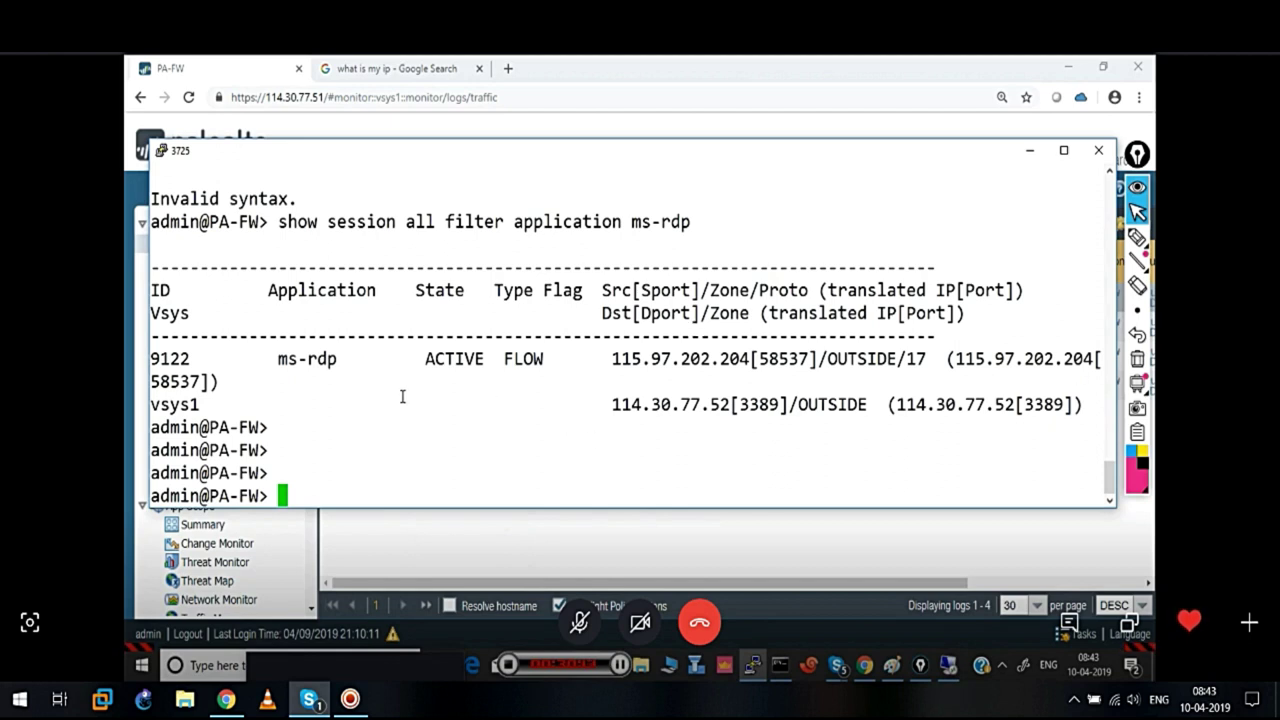
Examine the FLOW type, destination 114.30.77.52, translated destination and empty NAT flag, then minimize PuTTY
drag(534, 290, 604, 291)
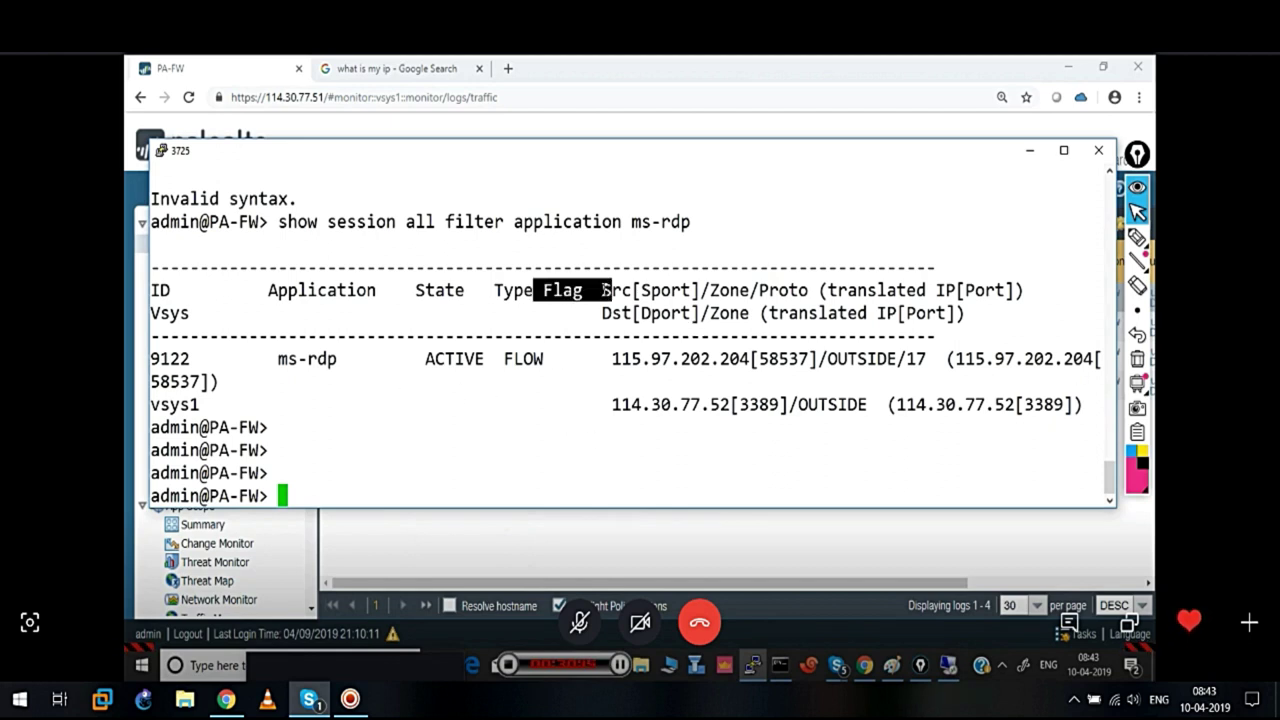
drag(262, 284, 424, 290)
drag(498, 360, 567, 368)
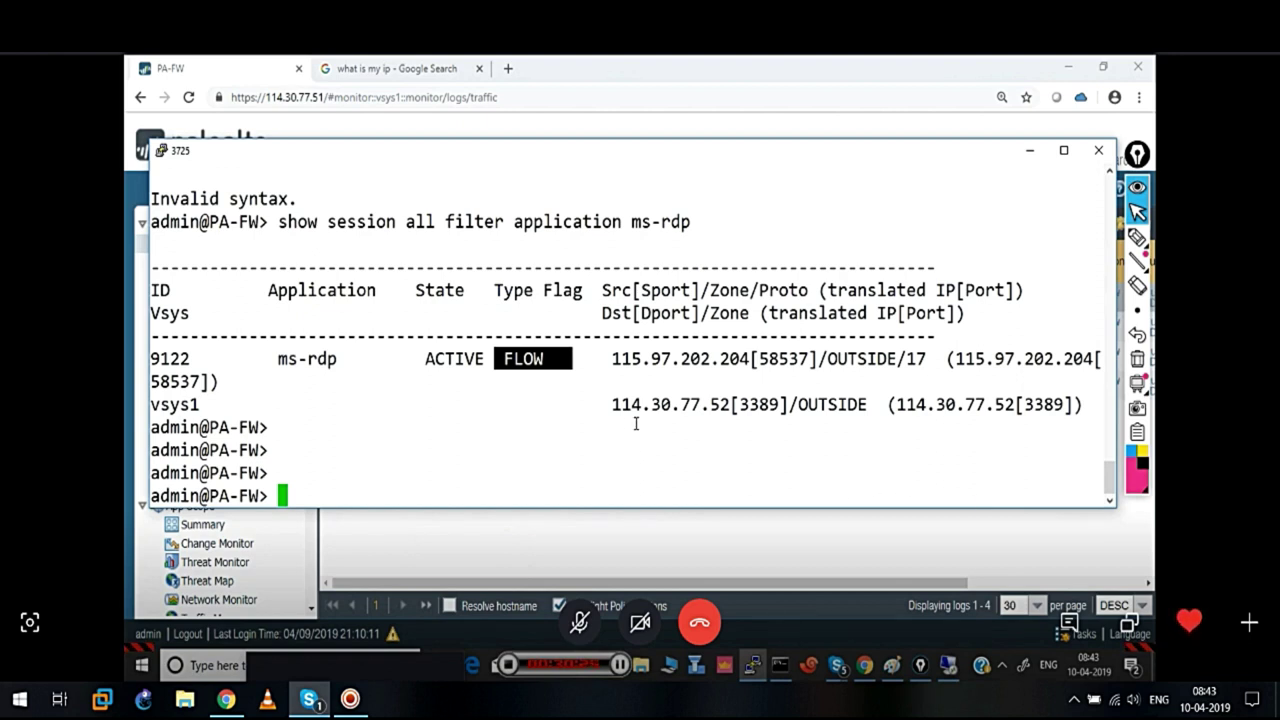
drag(609, 405, 729, 405)
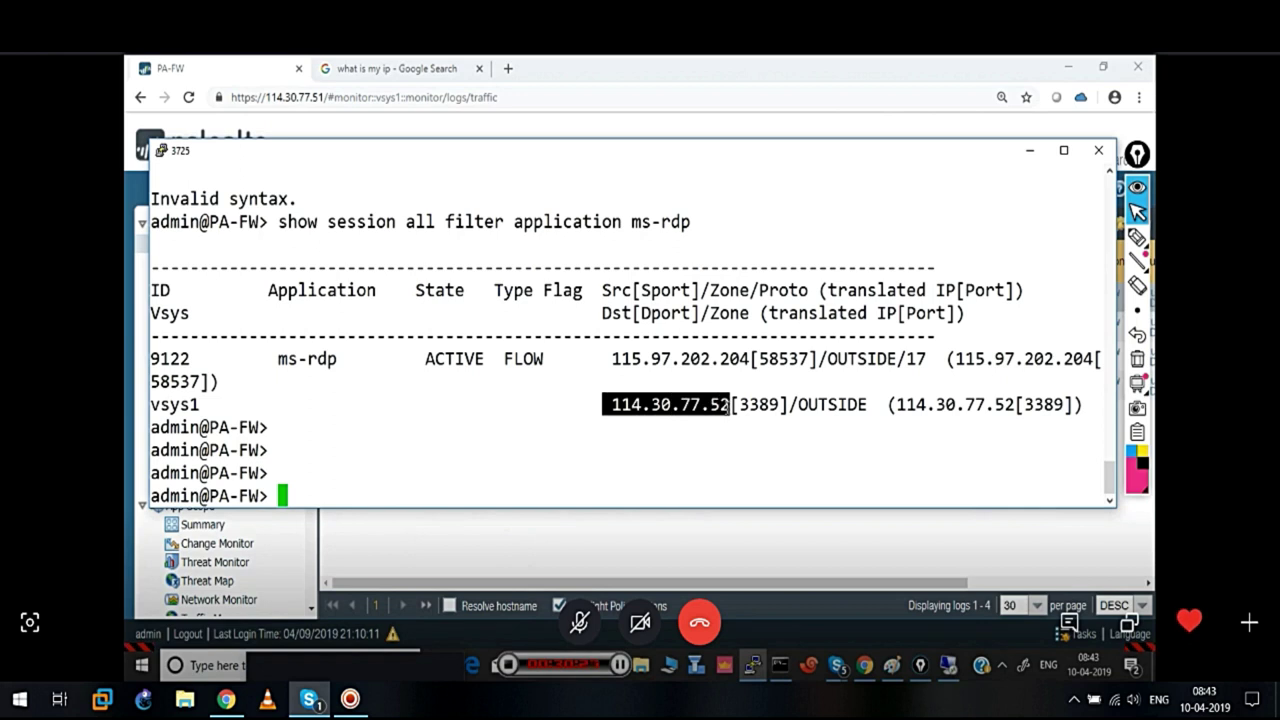
drag(890, 405, 1018, 412)
drag(536, 290, 572, 292)
drag(554, 360, 611, 362)
click(558, 426)
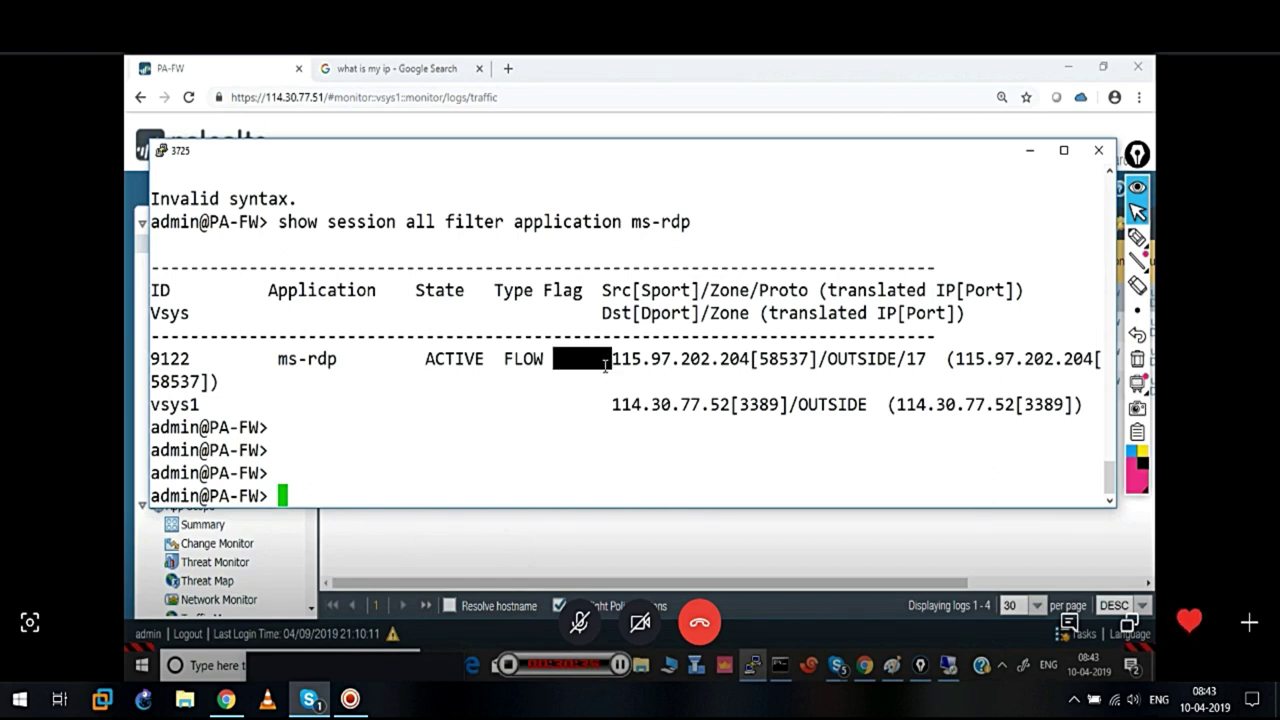
click(1036, 157)
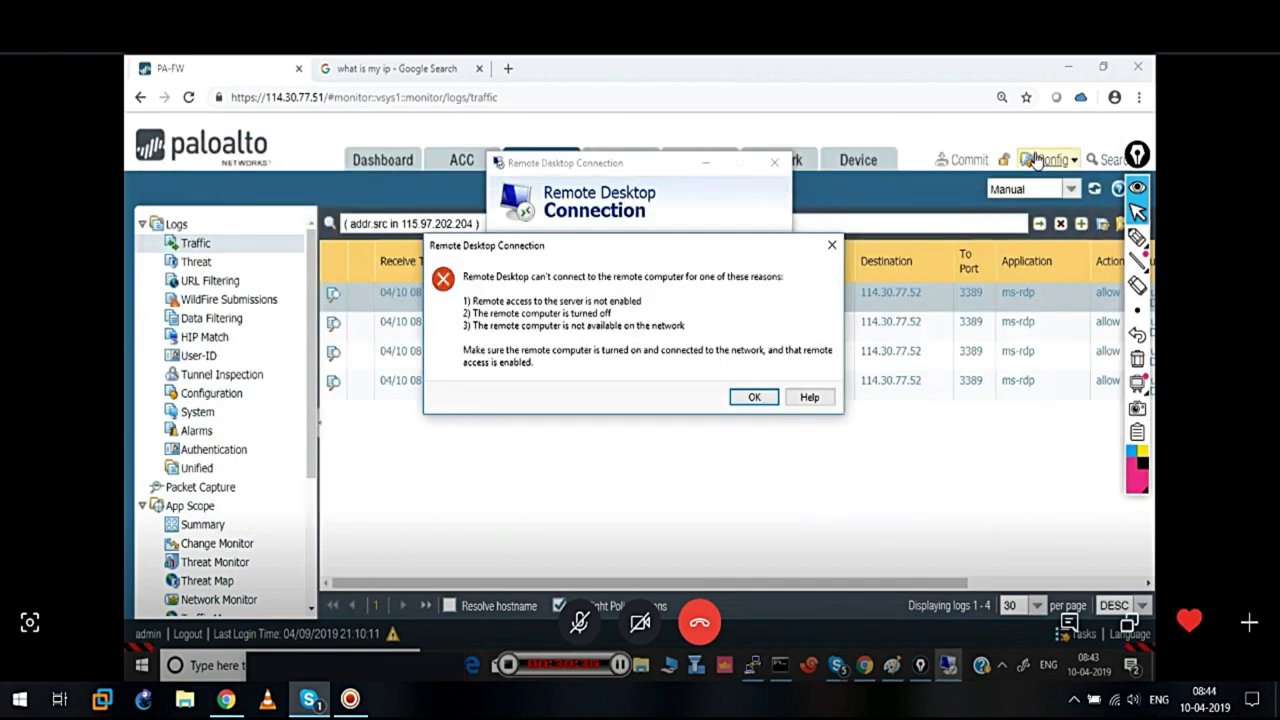
Dismiss the RDC error, glance at the Paint diagram, close RDC and open Policies
click(752, 395)
click(892, 665)
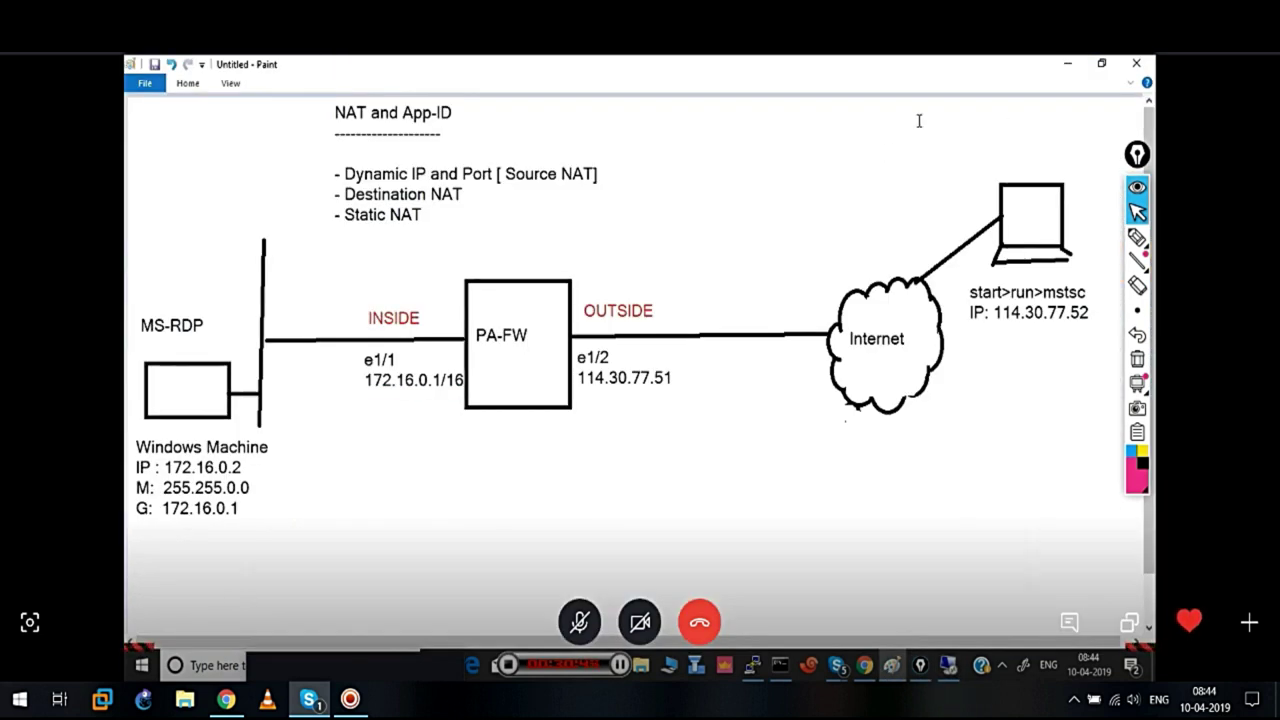
click(1068, 63)
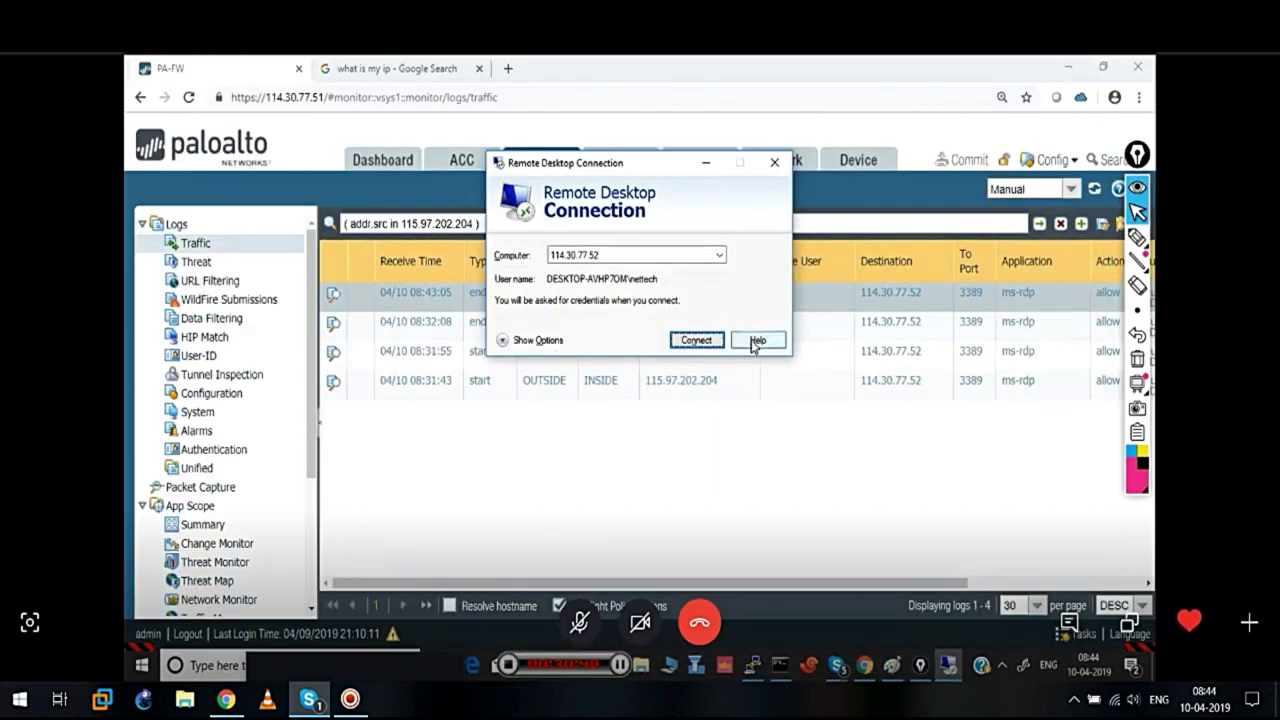
click(775, 165)
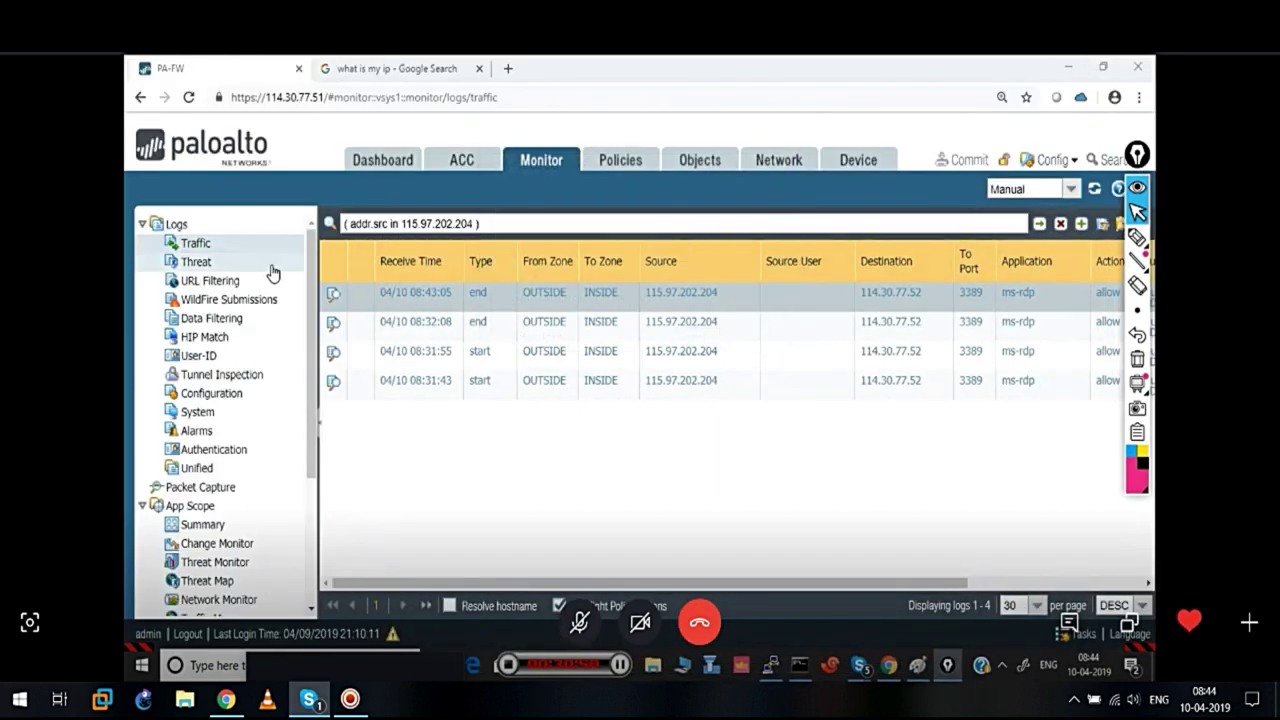
click(648, 165)
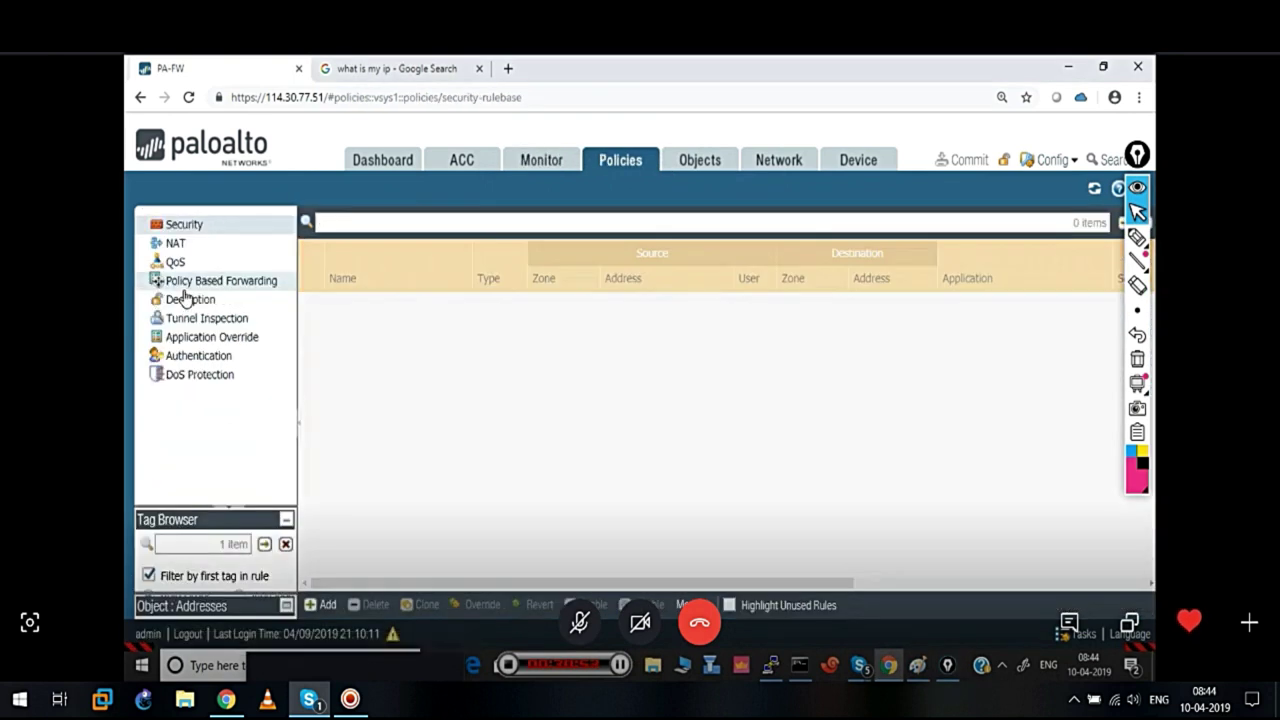
Enable Bi-directional on the Static-NAT rule's translated packet and save it
click(178, 244)
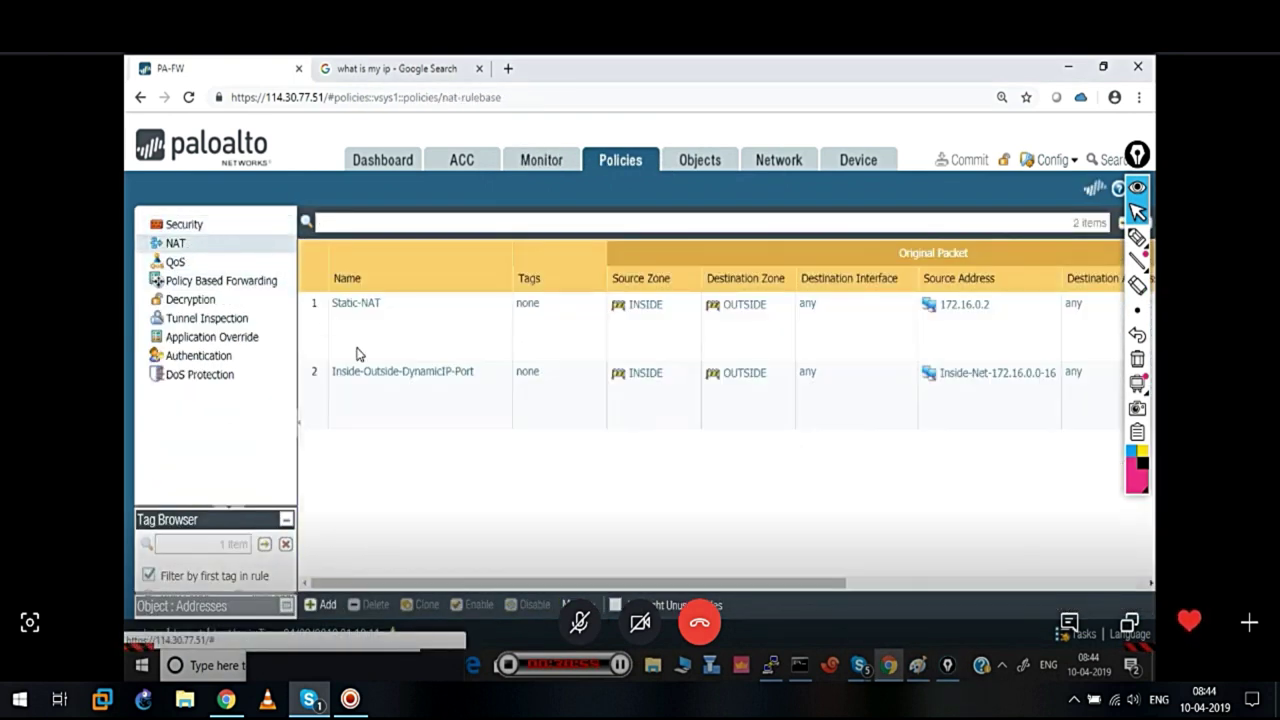
click(354, 308)
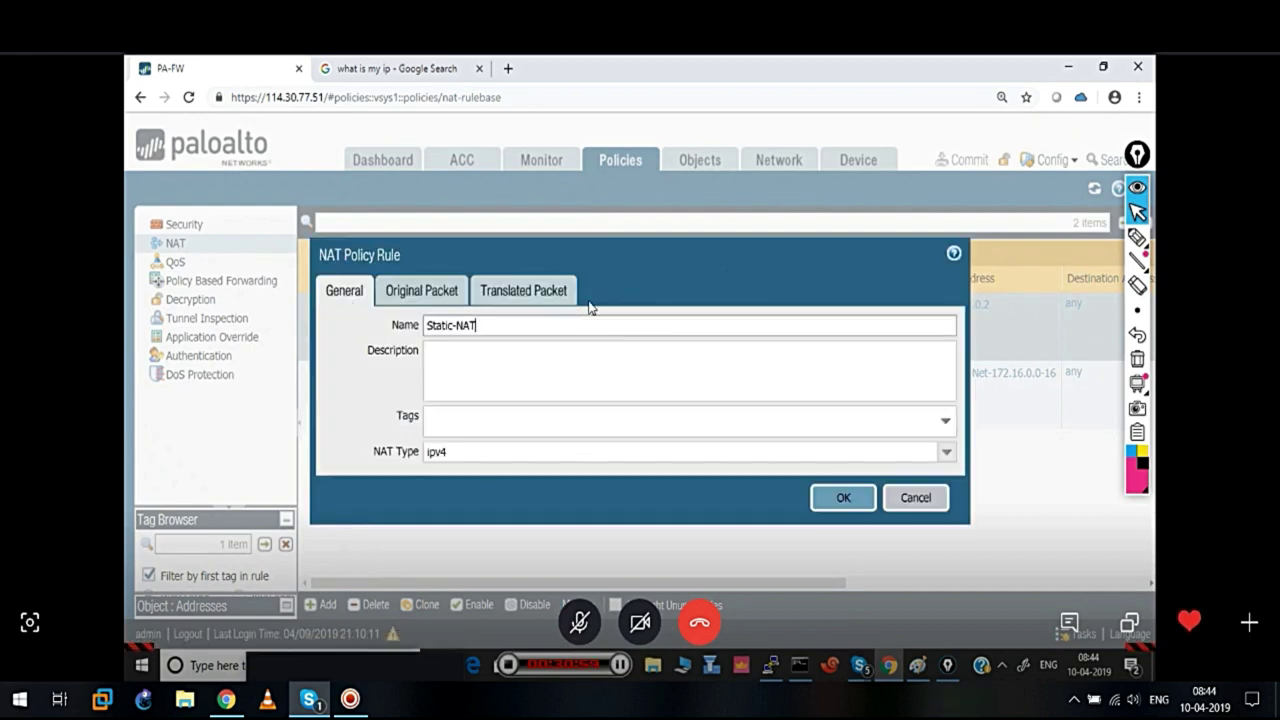
click(541, 303)
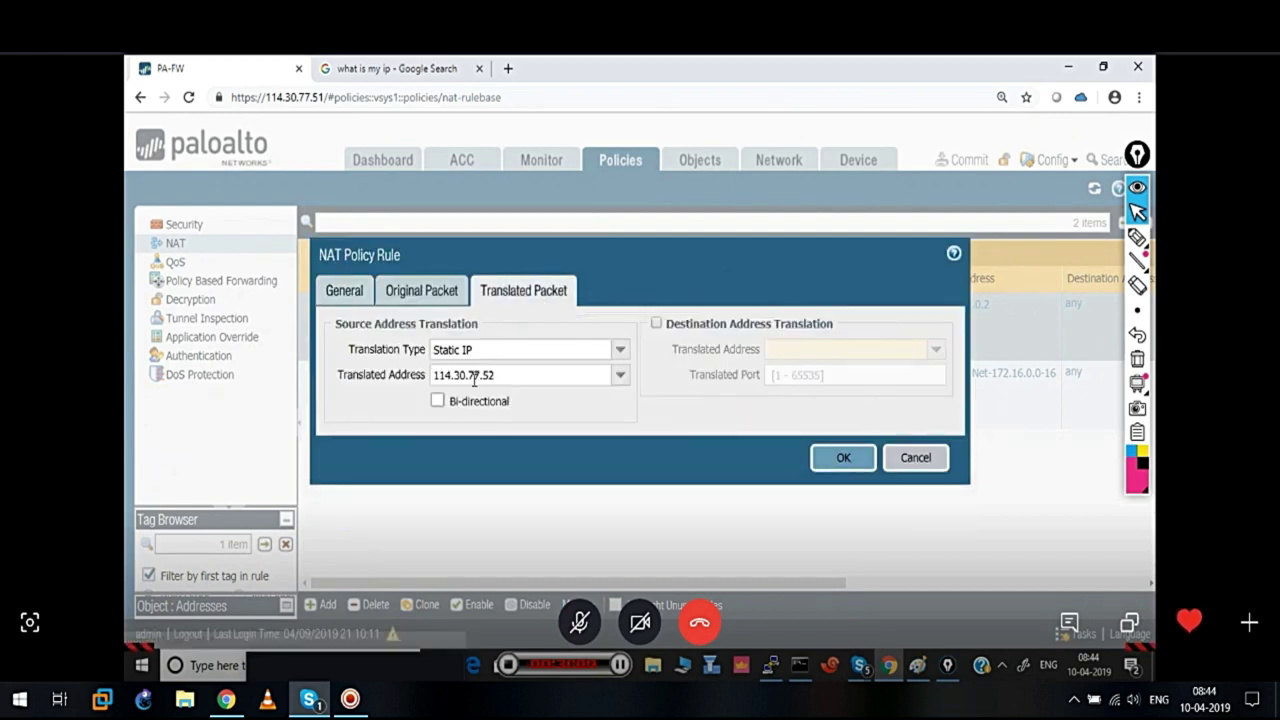
click(437, 400)
click(843, 458)
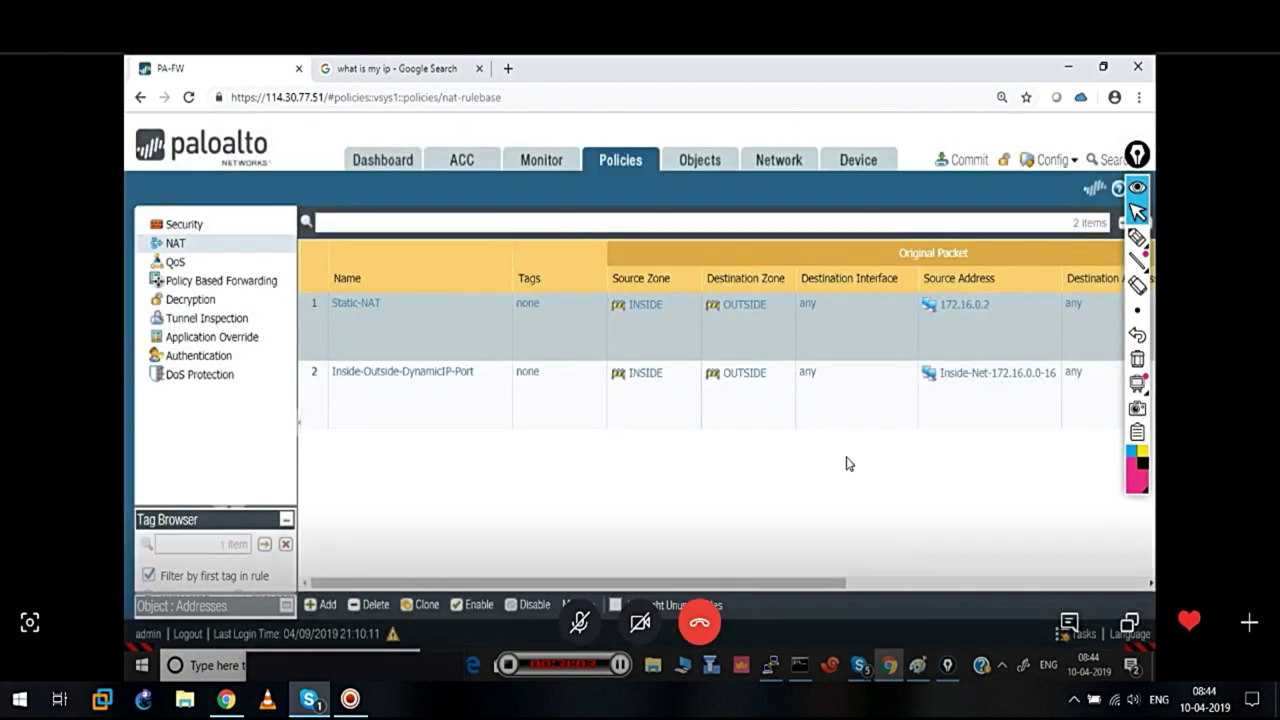
Commit the configuration to the firewall and close the commit status window
click(966, 163)
click(810, 614)
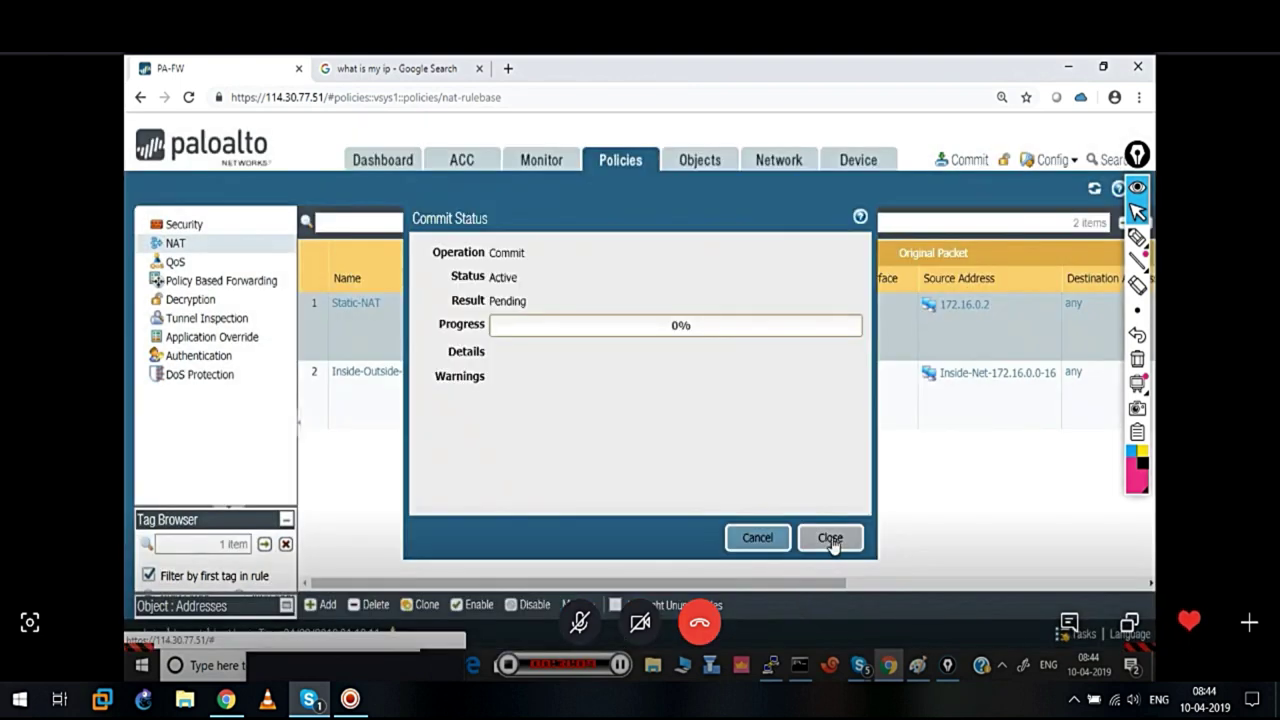
click(830, 537)
drag(757, 582, 1090, 582)
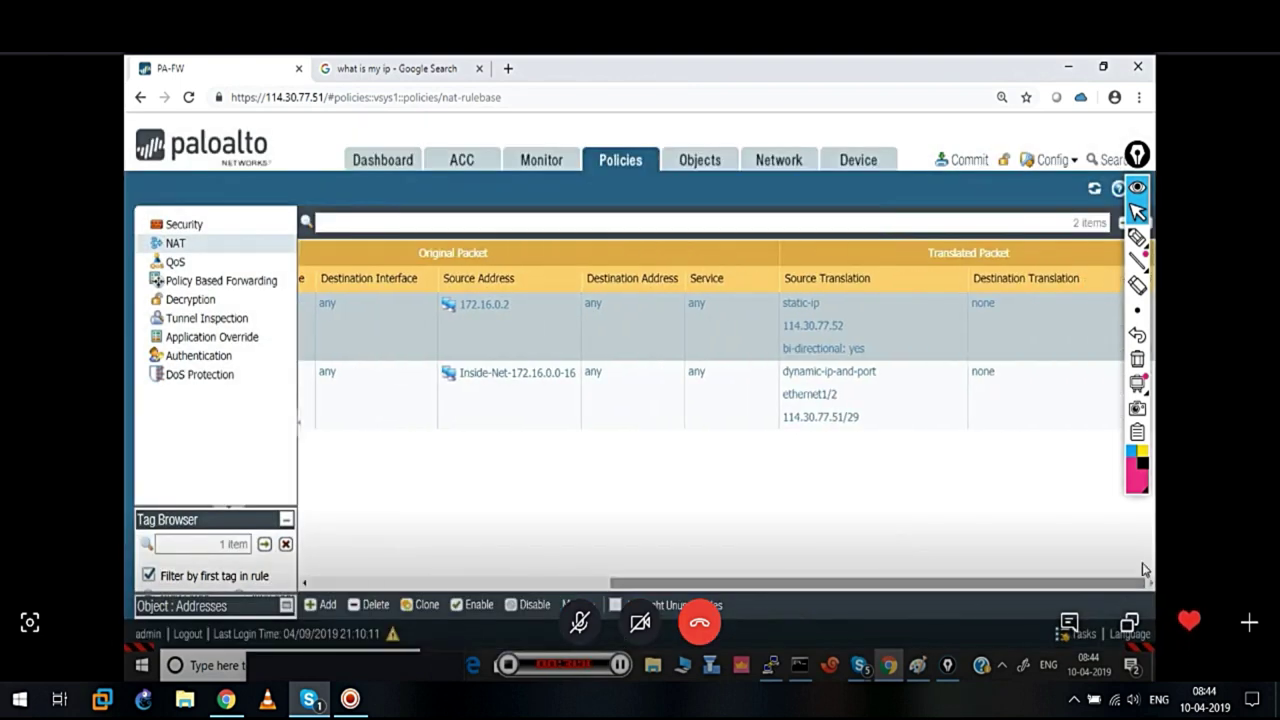
Draw a quick on-screen annotation, then erase it and leave annotation mode
click(1137, 238)
mouse_move(878, 326)
mouse_down()
mouse_move(770, 346)
mouse_move(868, 370)
mouse_move(892, 338)
mouse_move(912, 360)
mouse_move(848, 355)
mouse_up()
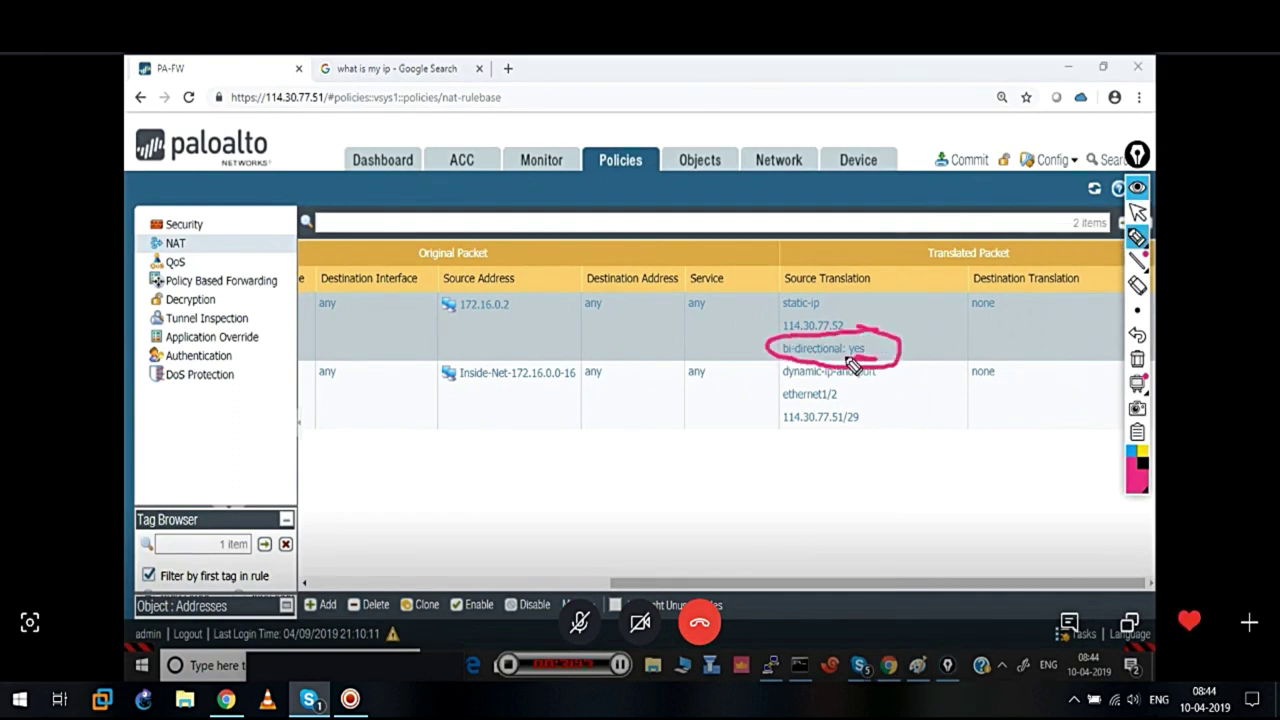
click(1137, 359)
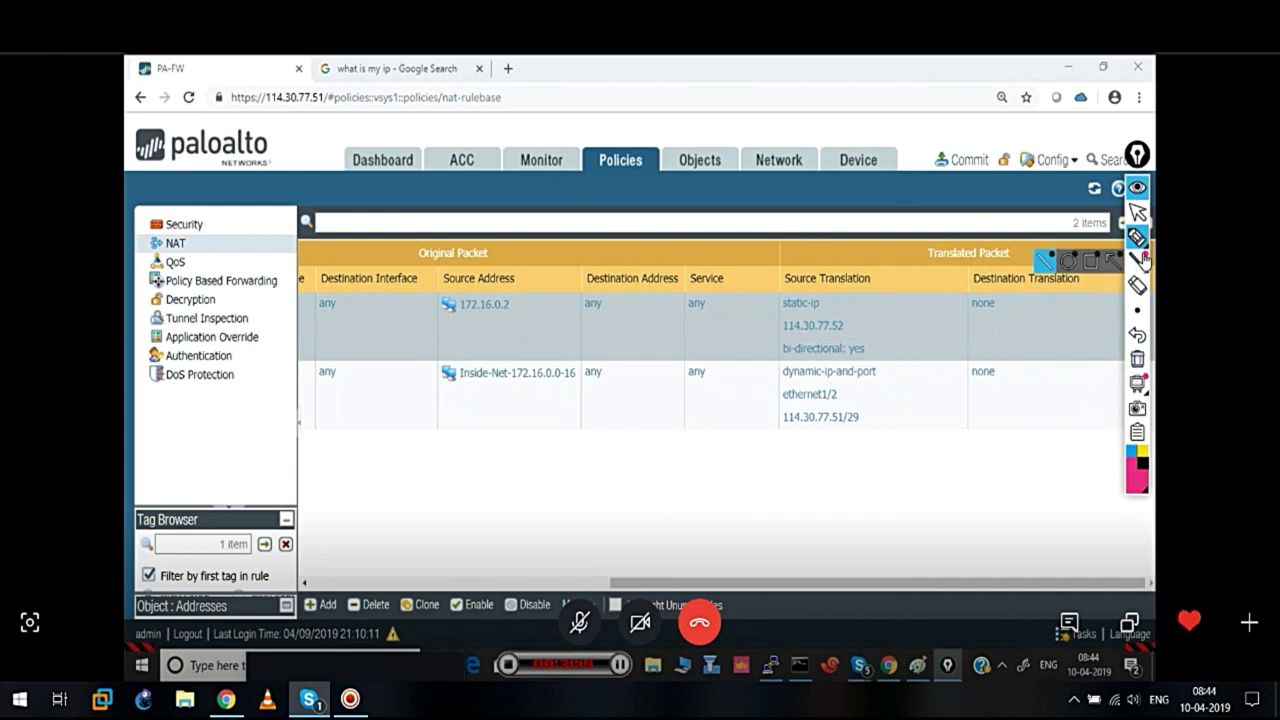
click(1137, 213)
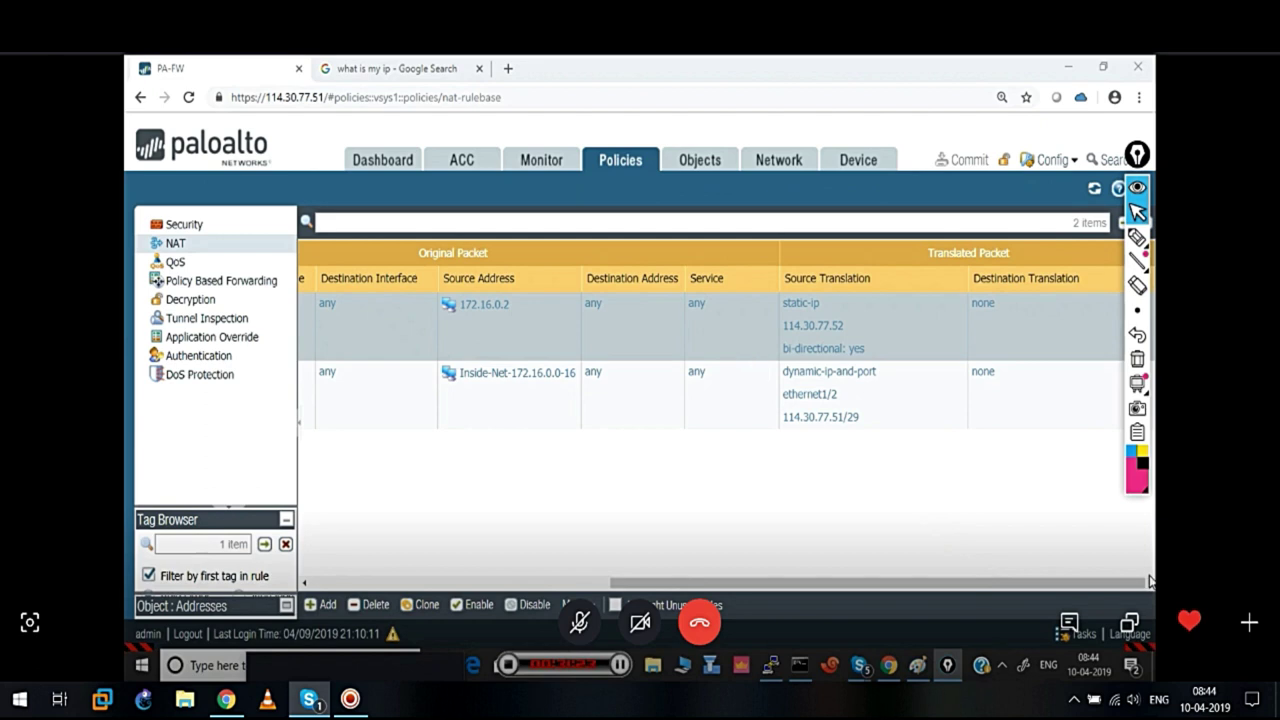
Confirm in the Task Manager that the 08:46:06 commit completed, then minimize Chrome
click(1075, 630)
click(1075, 630)
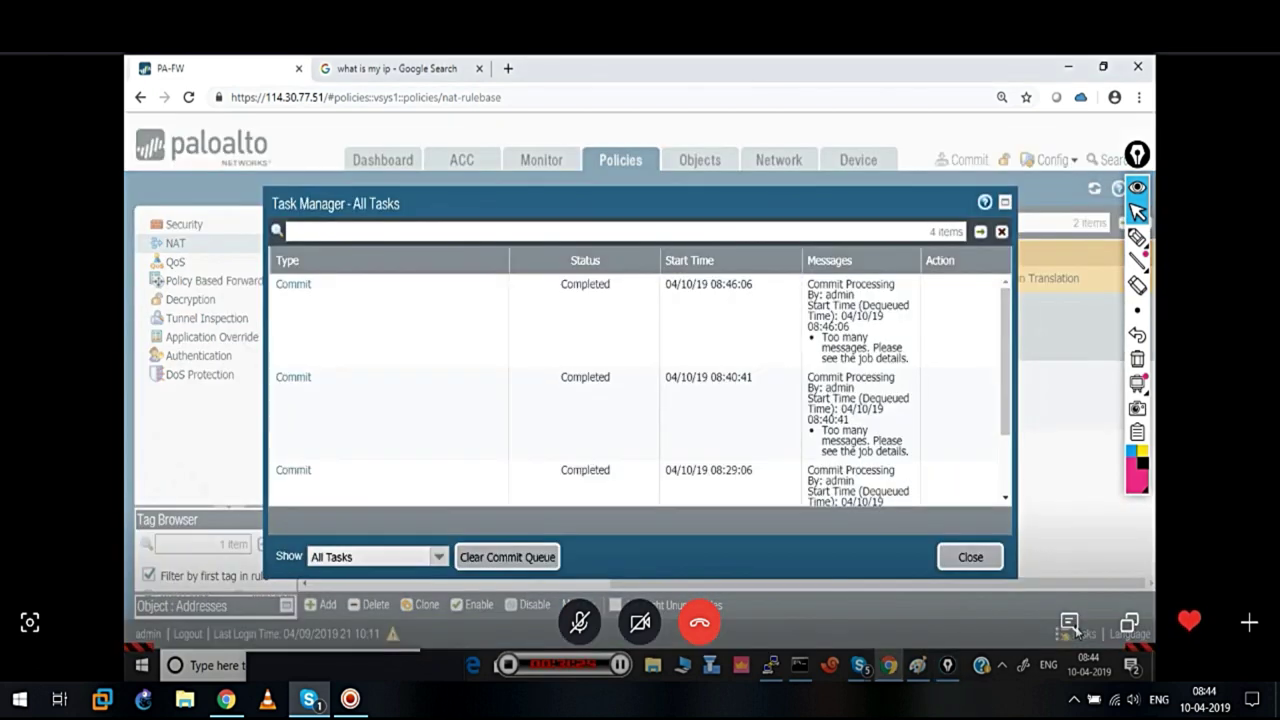
click(970, 557)
click(1066, 66)
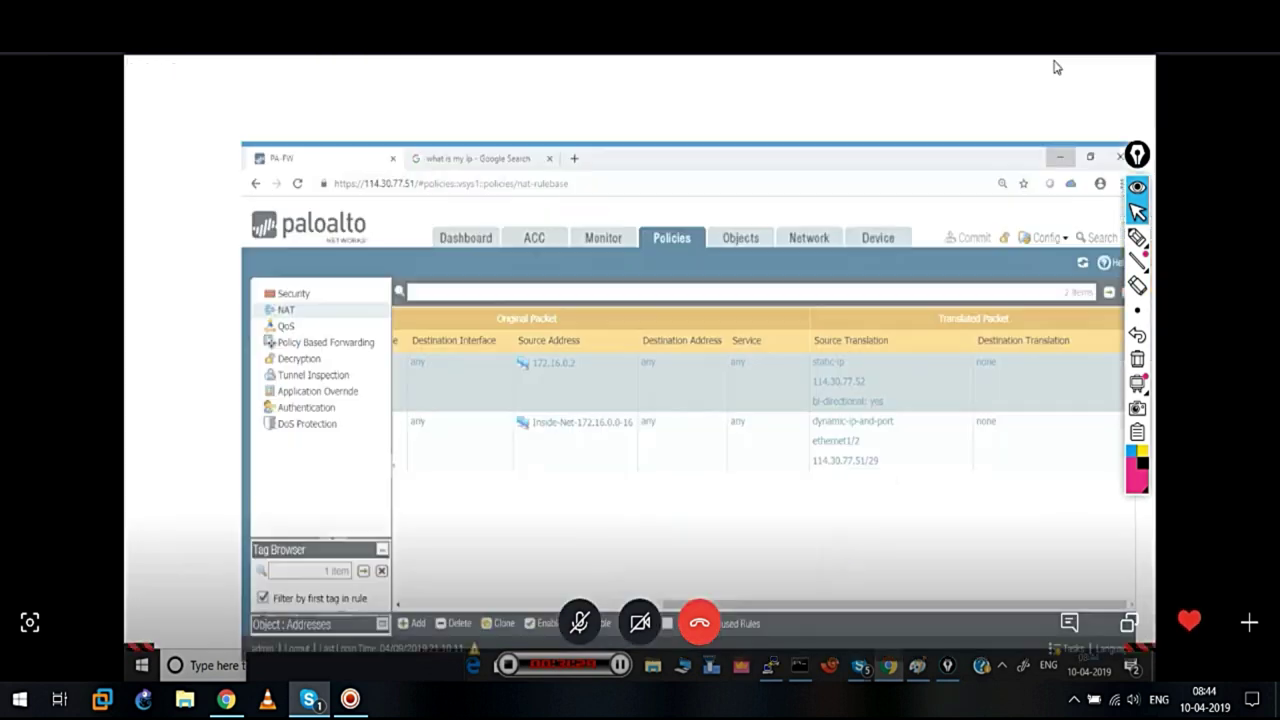
Restore PuTTY, enlarge it, and run 'show running nat-policy'
mouse_move(770, 662)
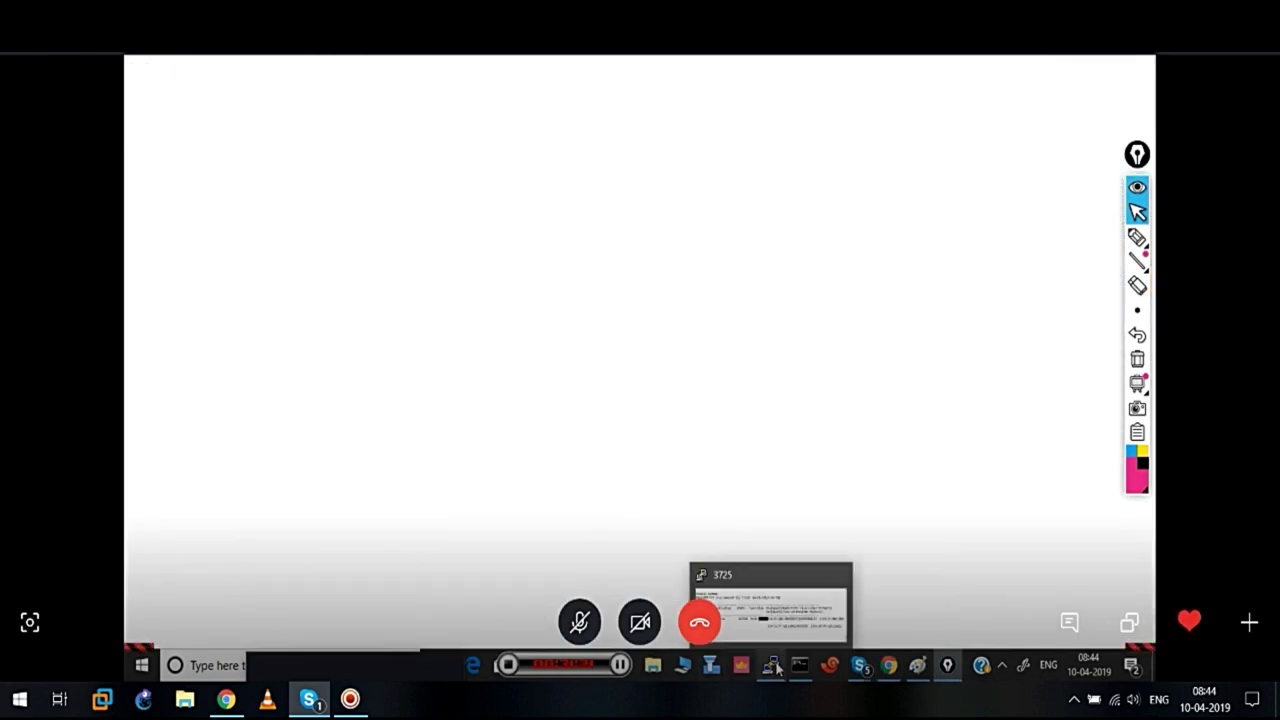
click(757, 603)
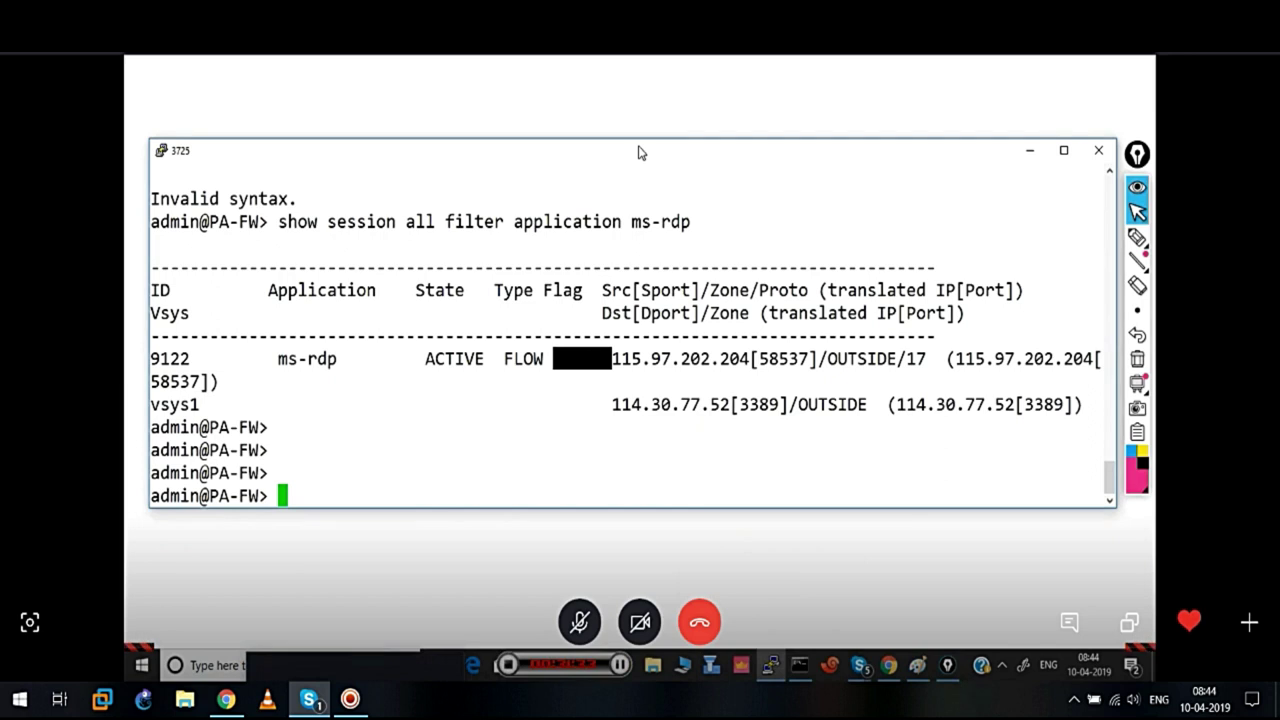
drag(636, 152, 626, 106)
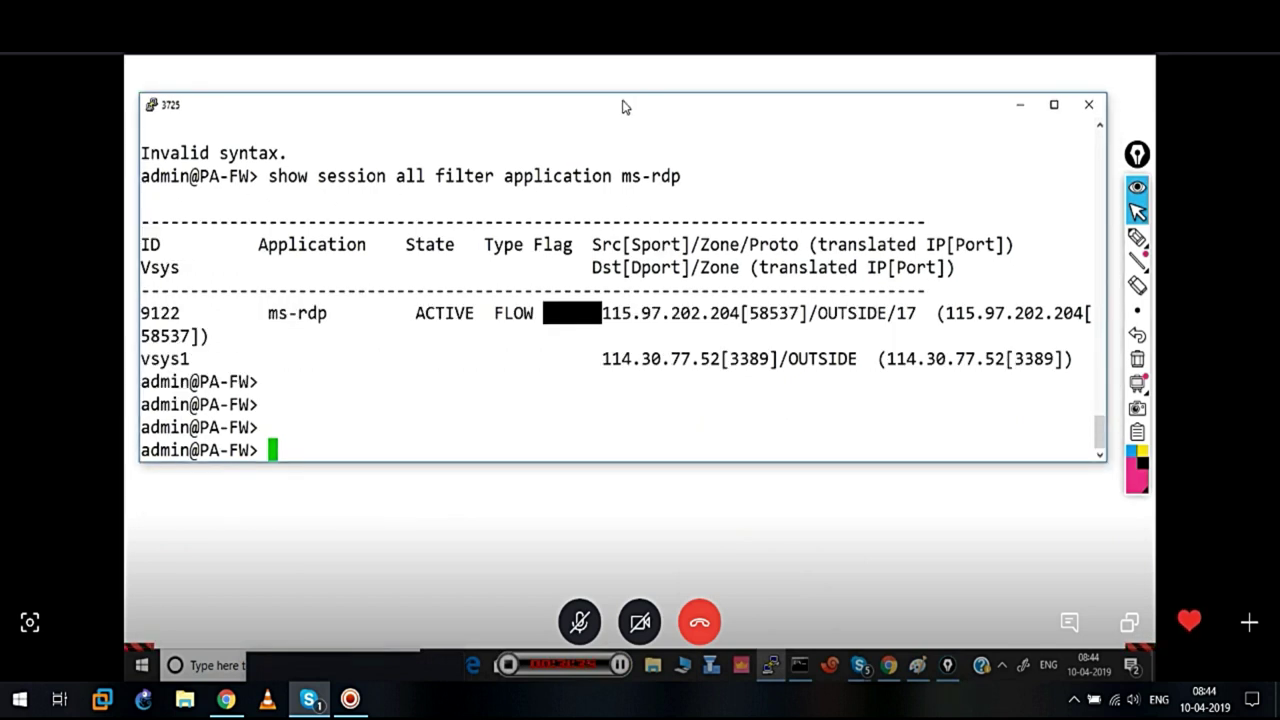
key(Return)
key(Return)
key(Return)
key(Return)
key(Return)
key(Return)
key(Return)
key(Return)
key(Return)
key(Return)
key(Return)
text(show running )
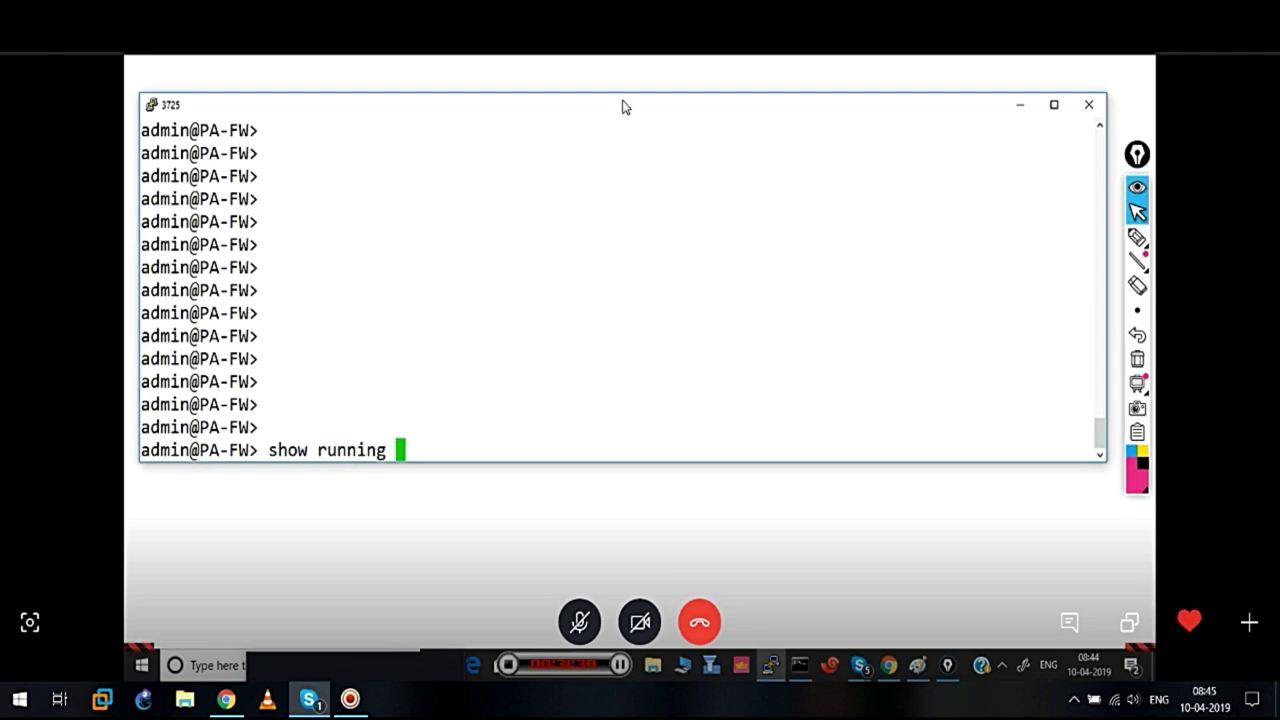
text(n)
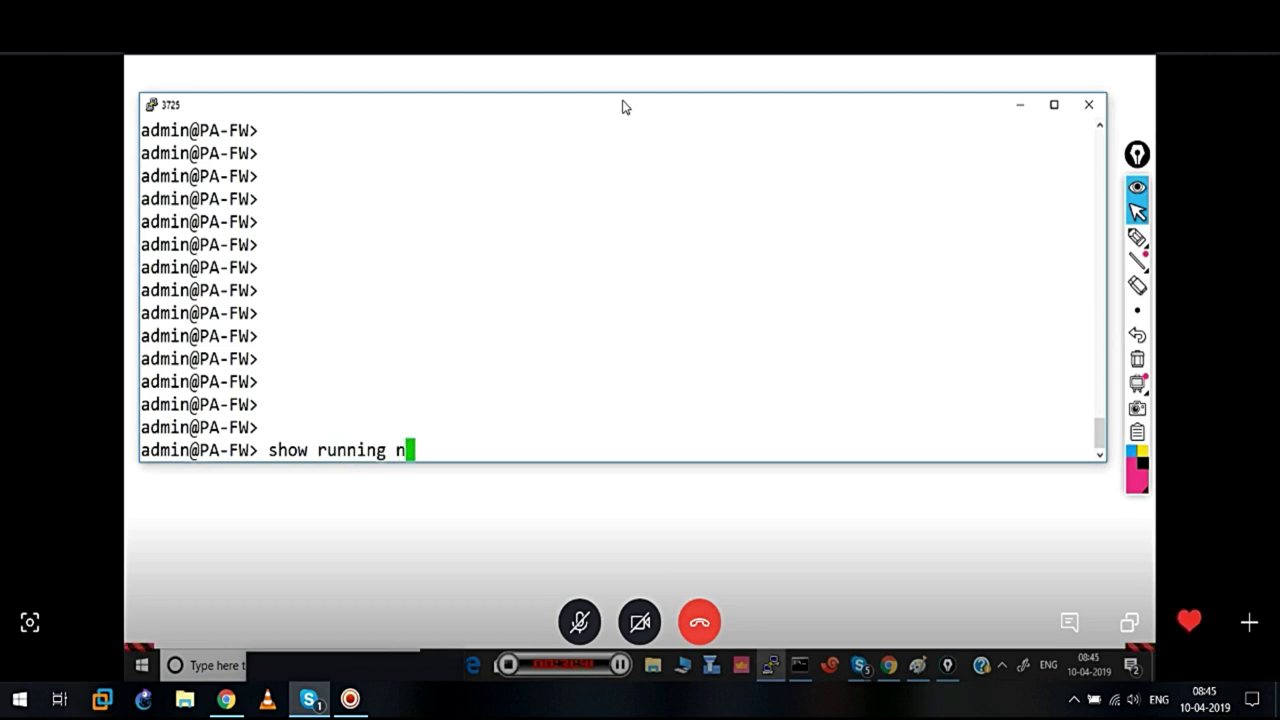
text(at-policy)
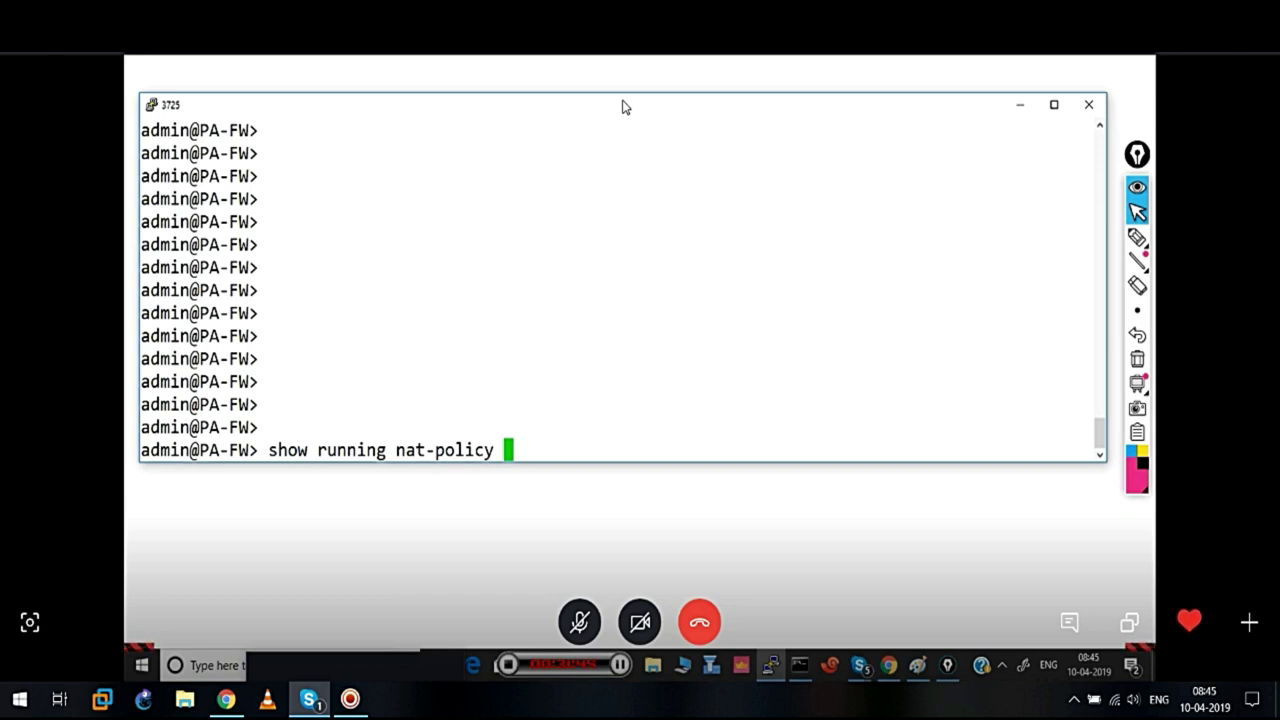
drag(618, 465, 614, 626)
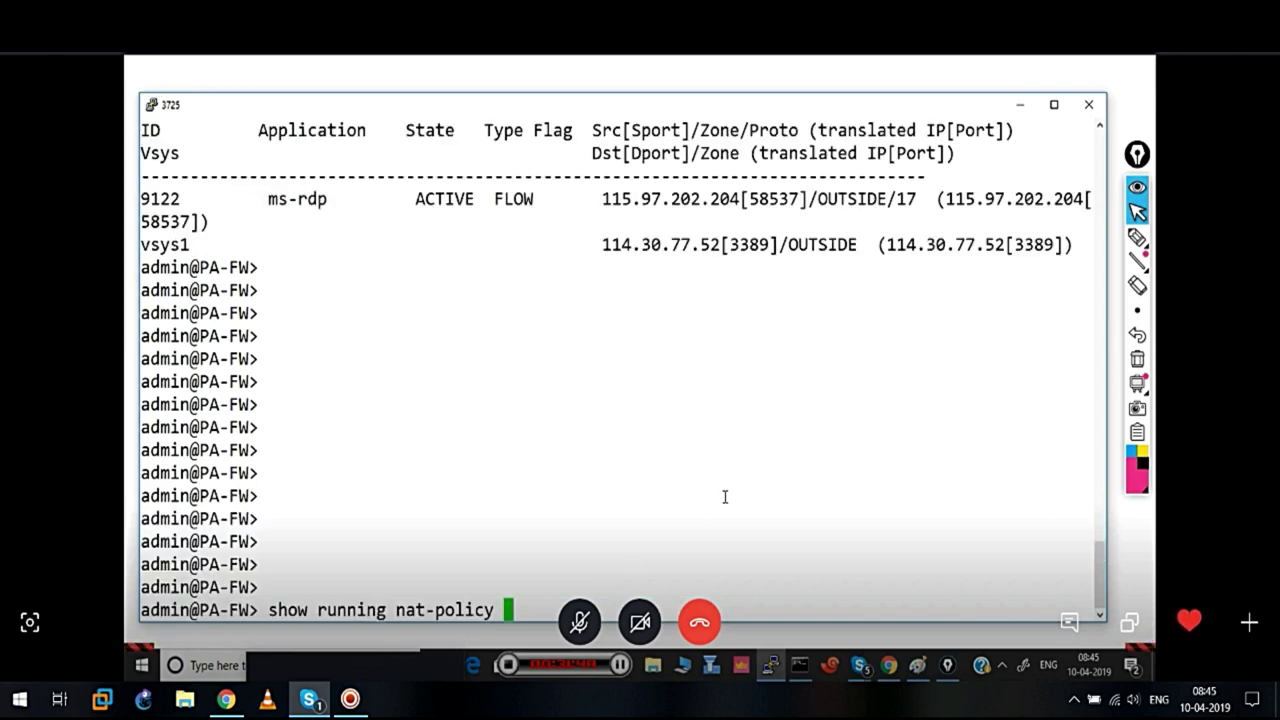
key(Return)
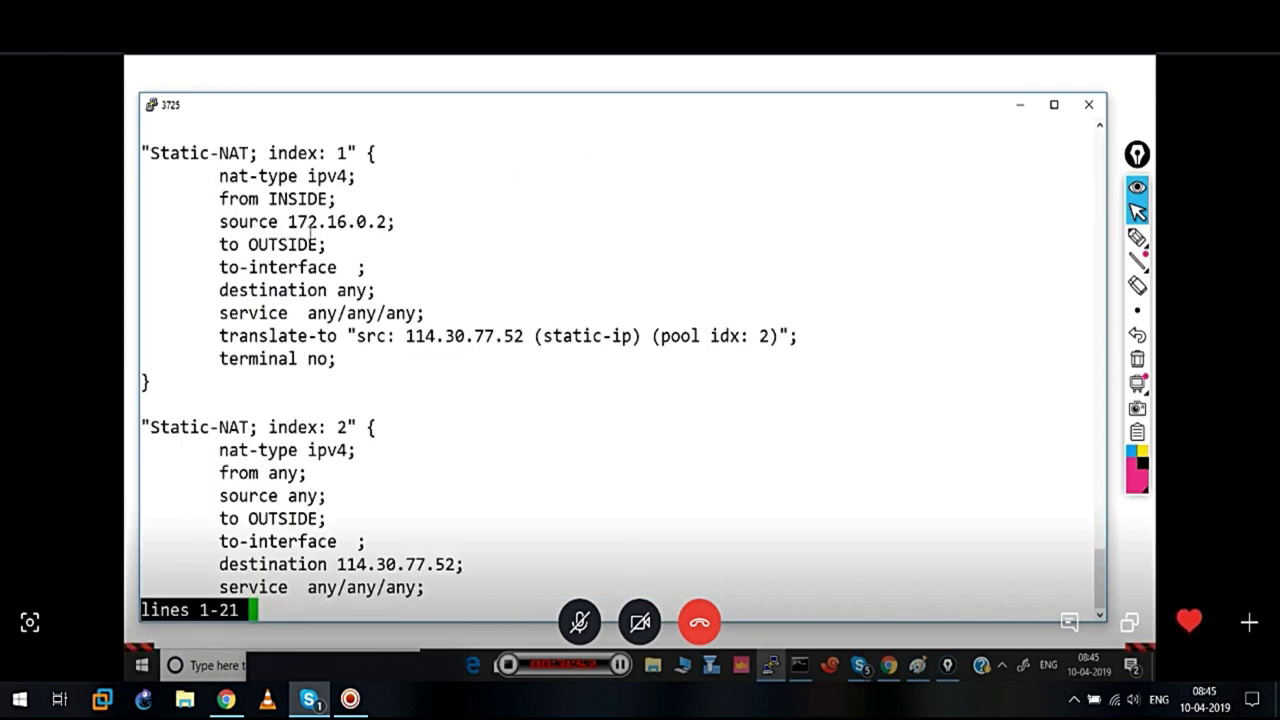
Highlight Static-NAT index 1's source 172.16.0.2 and translate-to line, then page to index 2
drag(289, 222, 396, 222)
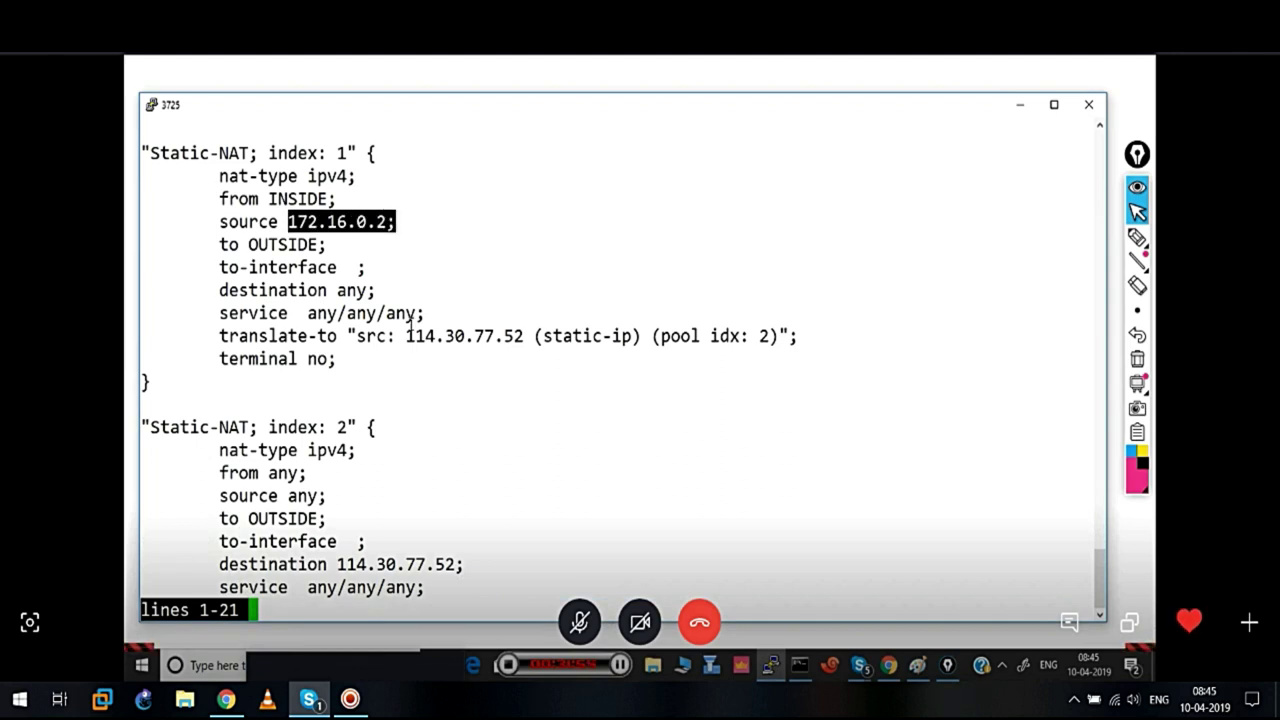
drag(405, 336, 540, 322)
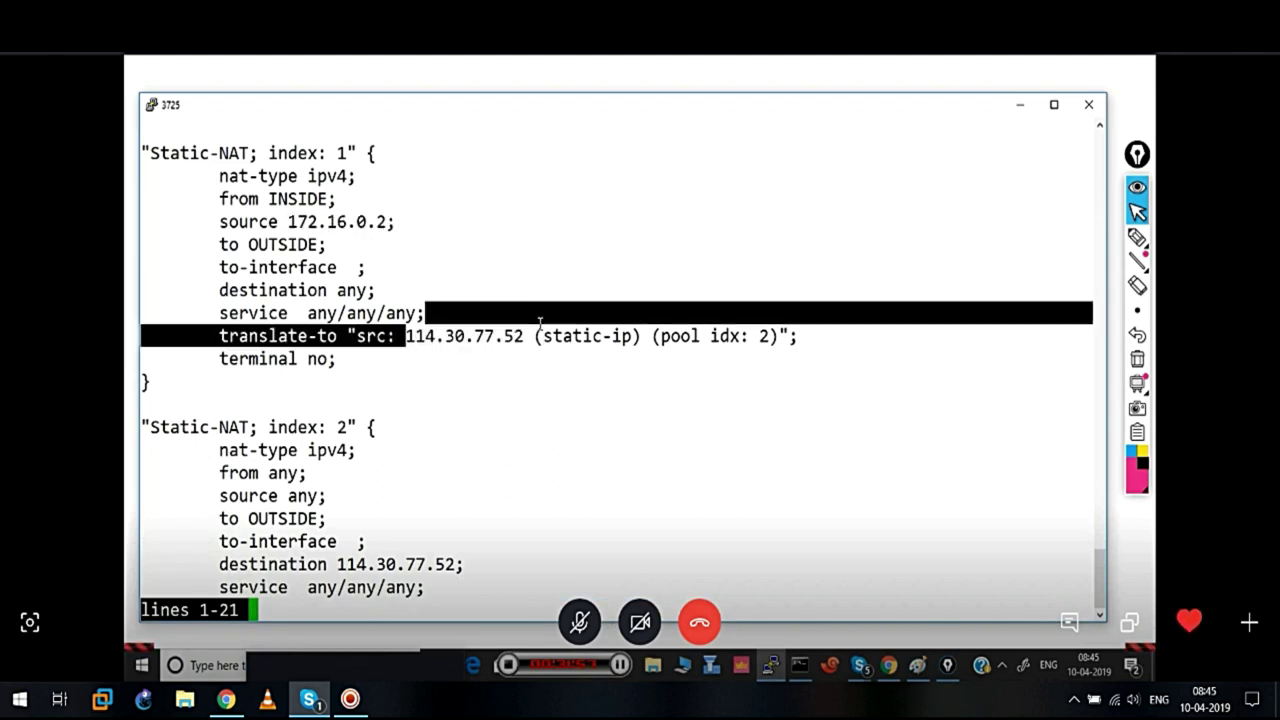
drag(268, 153, 343, 153)
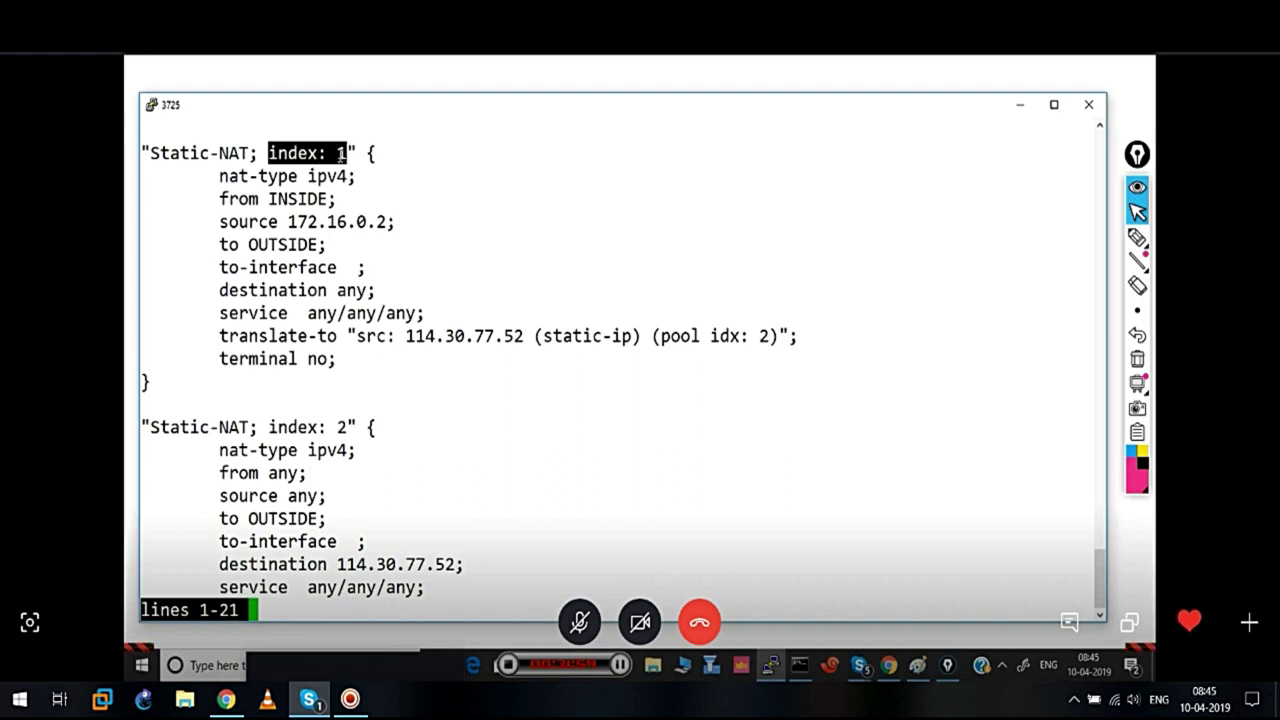
click(148, 432)
drag(148, 432, 351, 432)
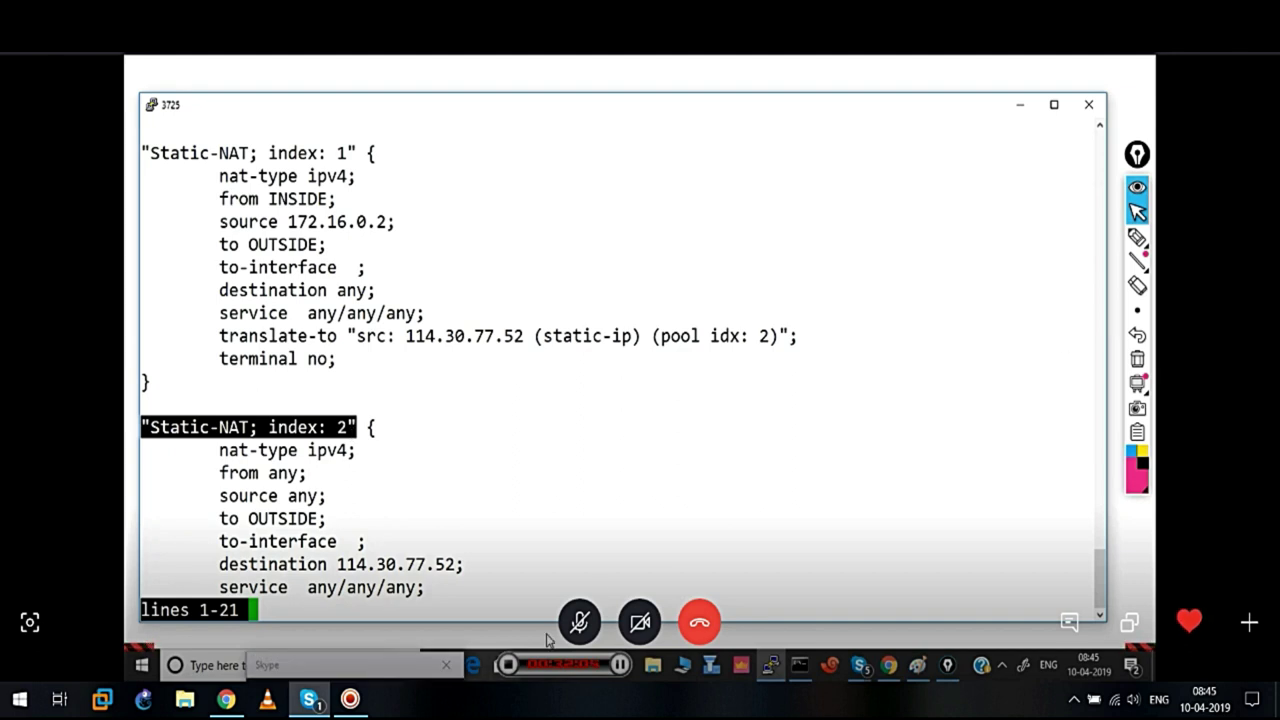
key(Down)
key(Down)
key(Down)
key(Down)
key(Down)
key(Down)
key(Down)
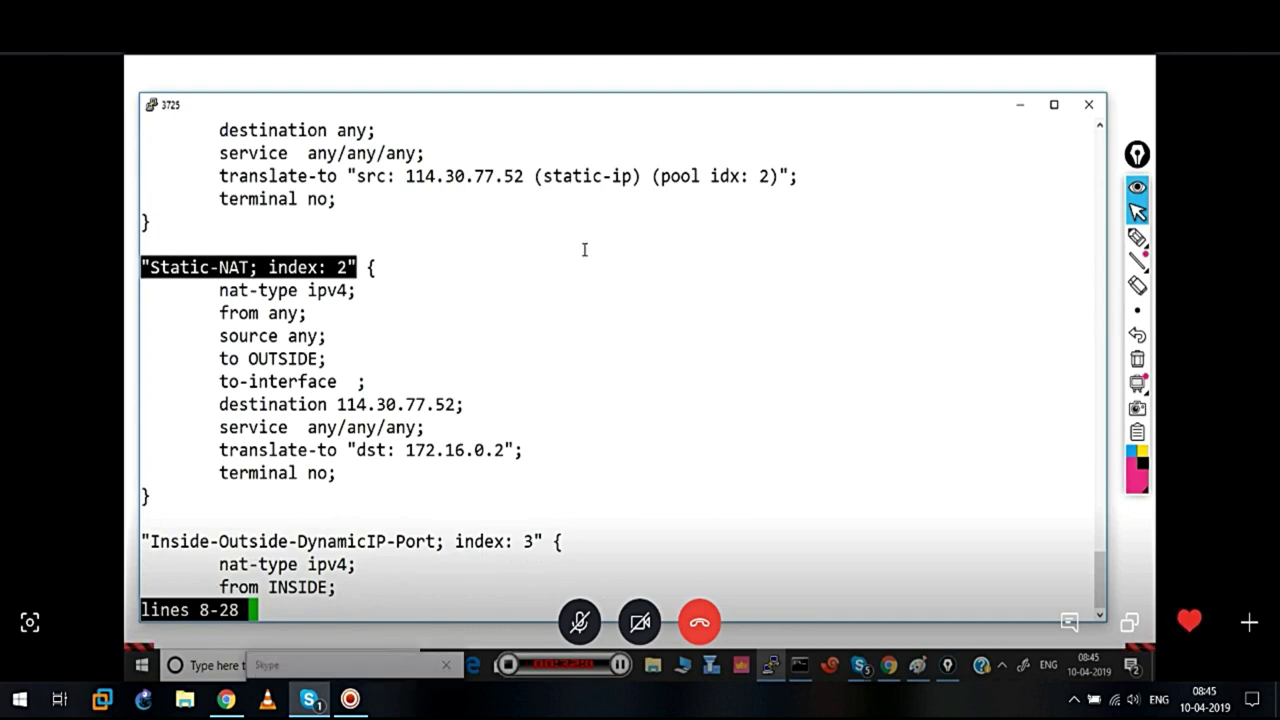
Highlight index 2's from any, source any and OUTSIDE zone, then return to Chrome
click(218, 316)
drag(218, 316, 326, 337)
drag(240, 360, 327, 360)
drag(264, 313, 334, 338)
drag(260, 313, 338, 341)
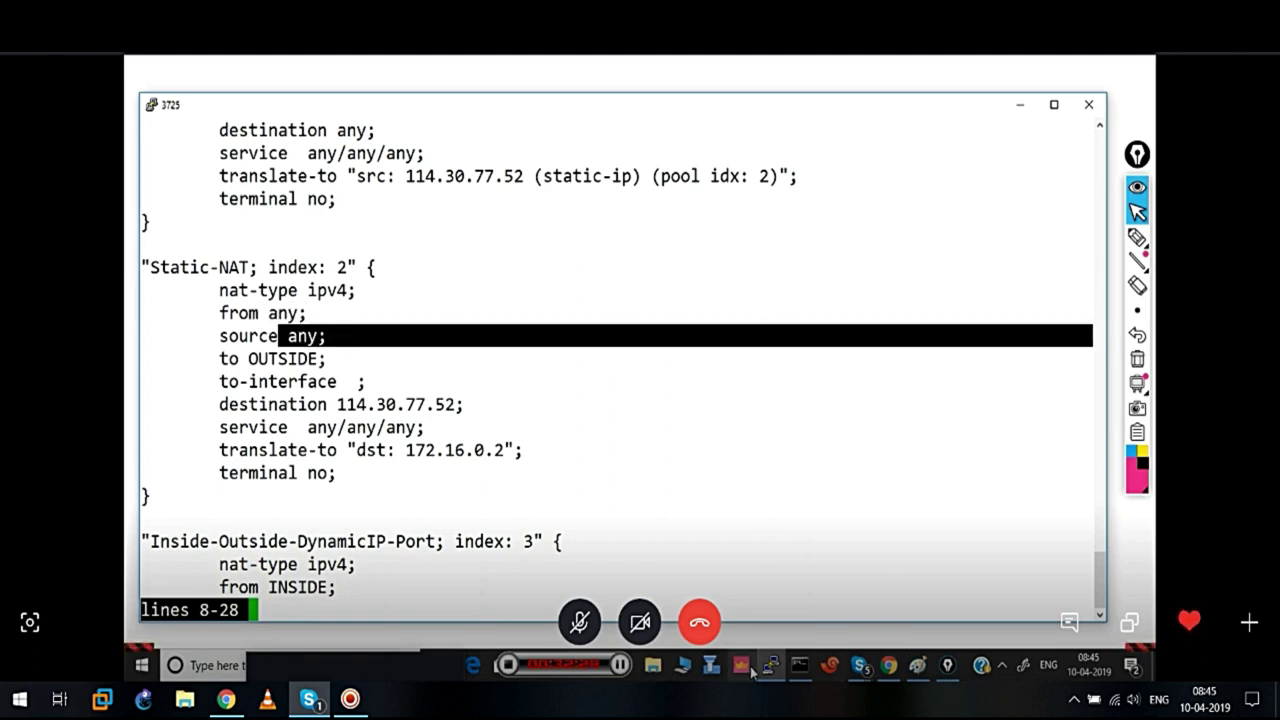
click(889, 668)
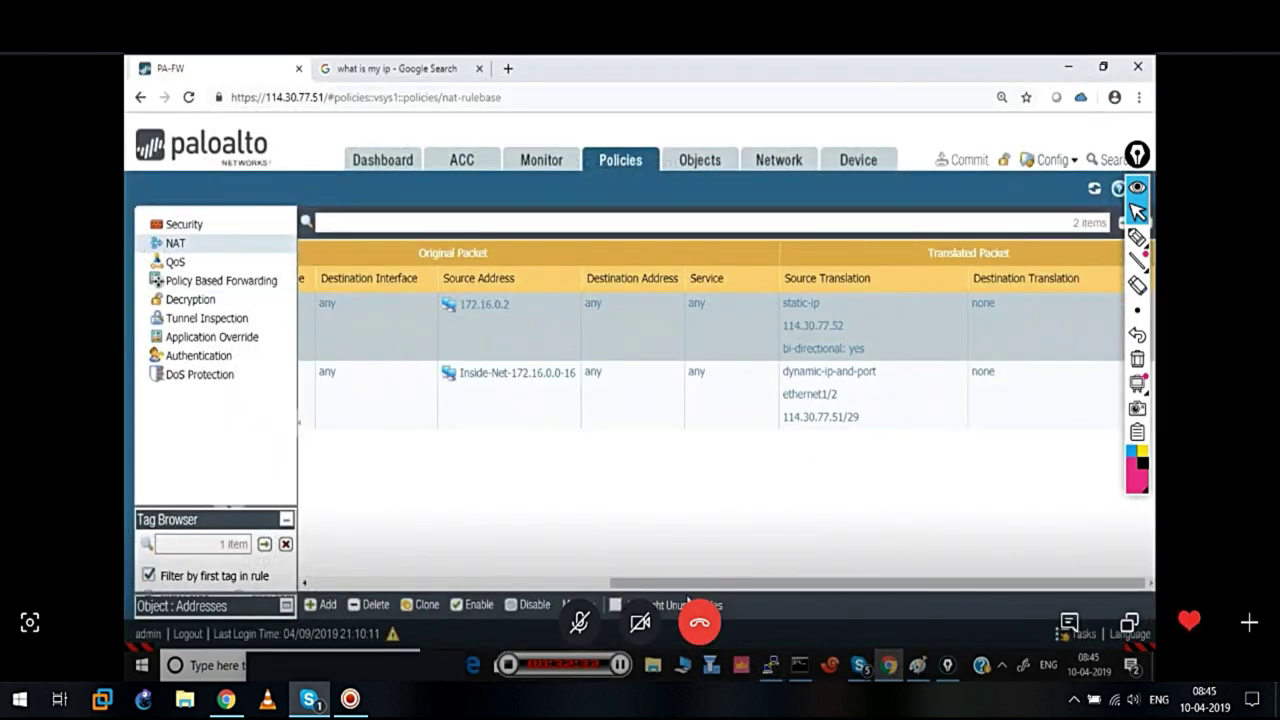
Scroll the NAT table left to compare rule names and source zones, then switch back to PuTTY
drag(686, 583, 606, 571)
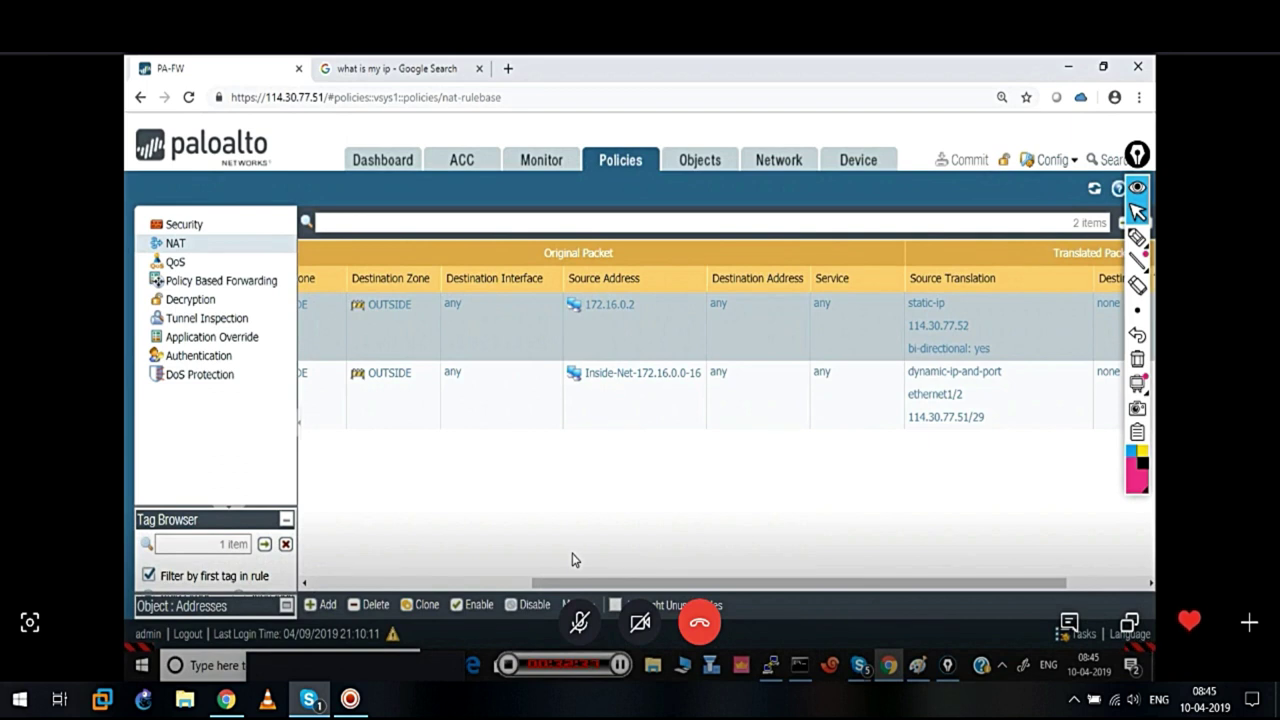
drag(575, 582, 382, 576)
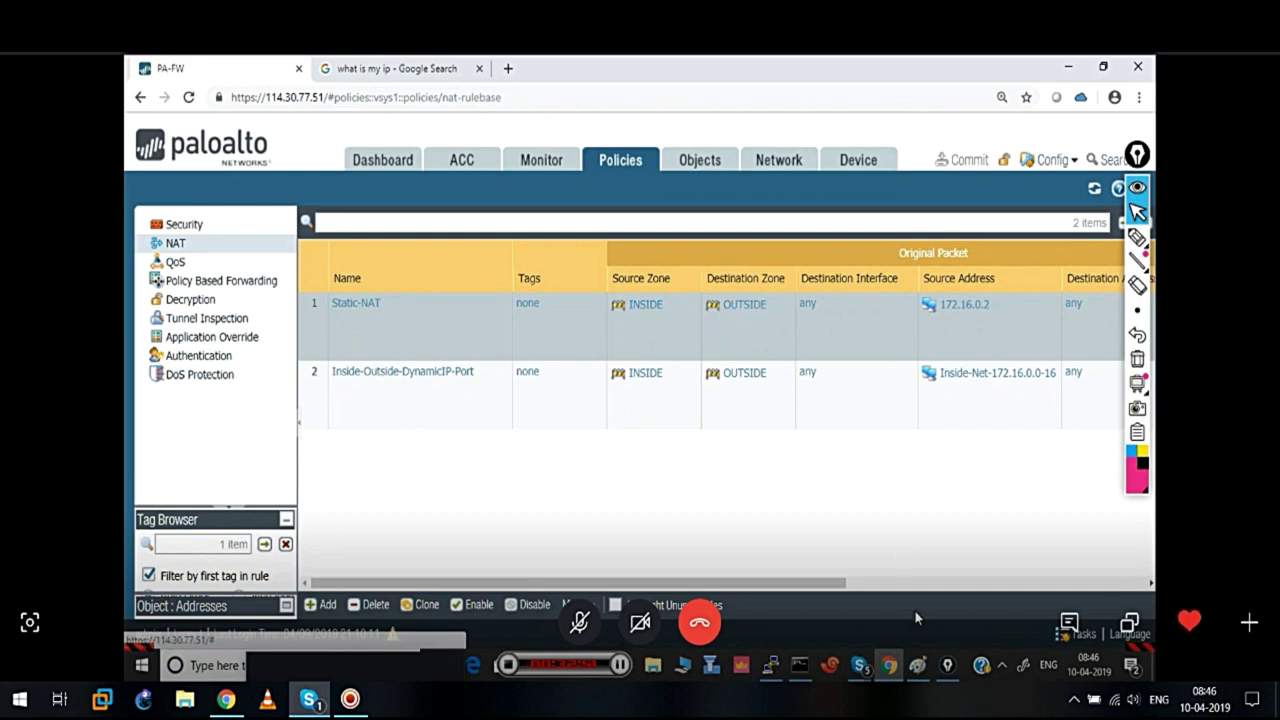
click(772, 668)
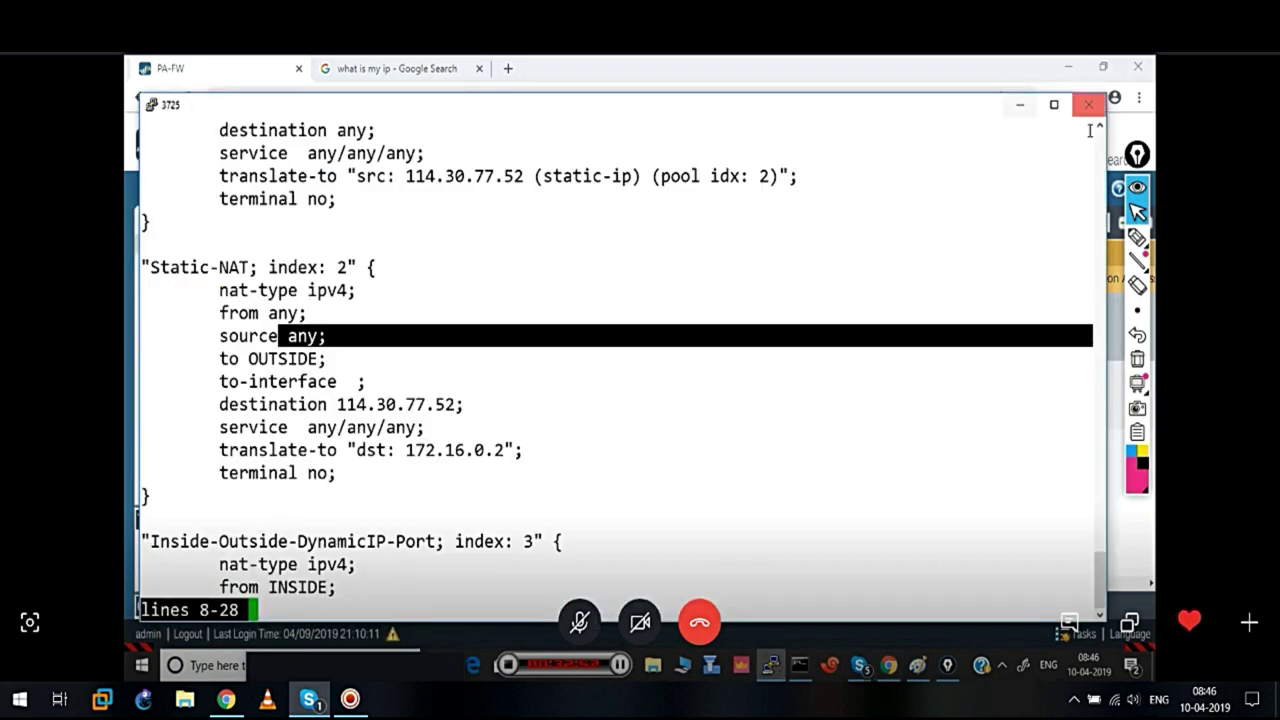
Circle index 2's from any and source any lines with the pen, then erase the annotation
mouse_move(1137, 237)
click(1067, 240)
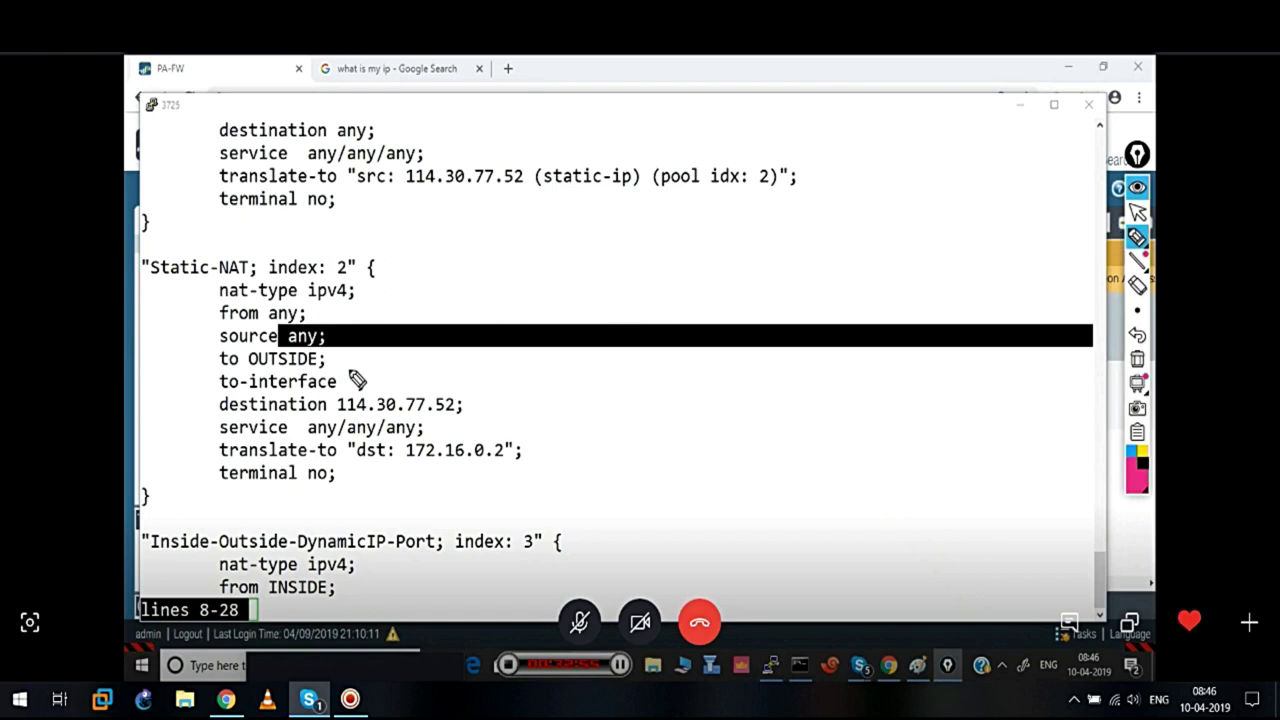
mouse_move(308, 297)
mouse_down()
mouse_move(246, 298)
mouse_move(212, 340)
mouse_move(334, 357)
mouse_move(278, 293)
mouse_up()
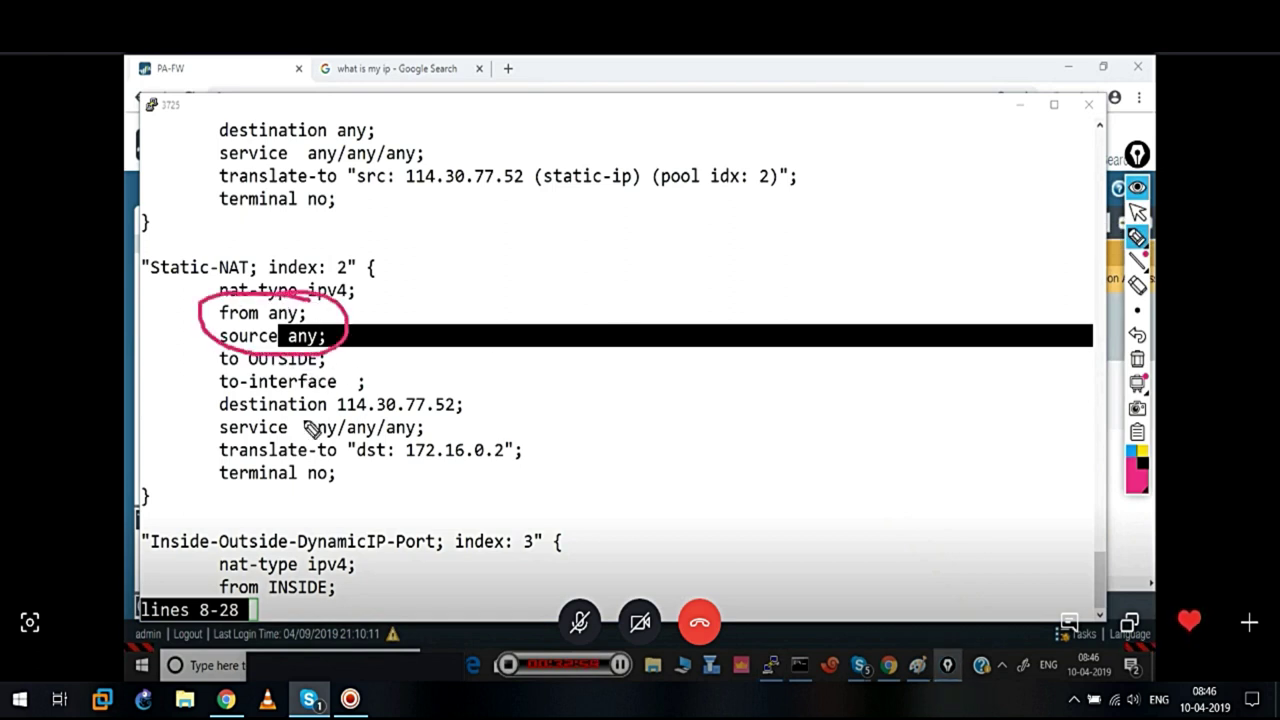
mouse_move(1140, 388)
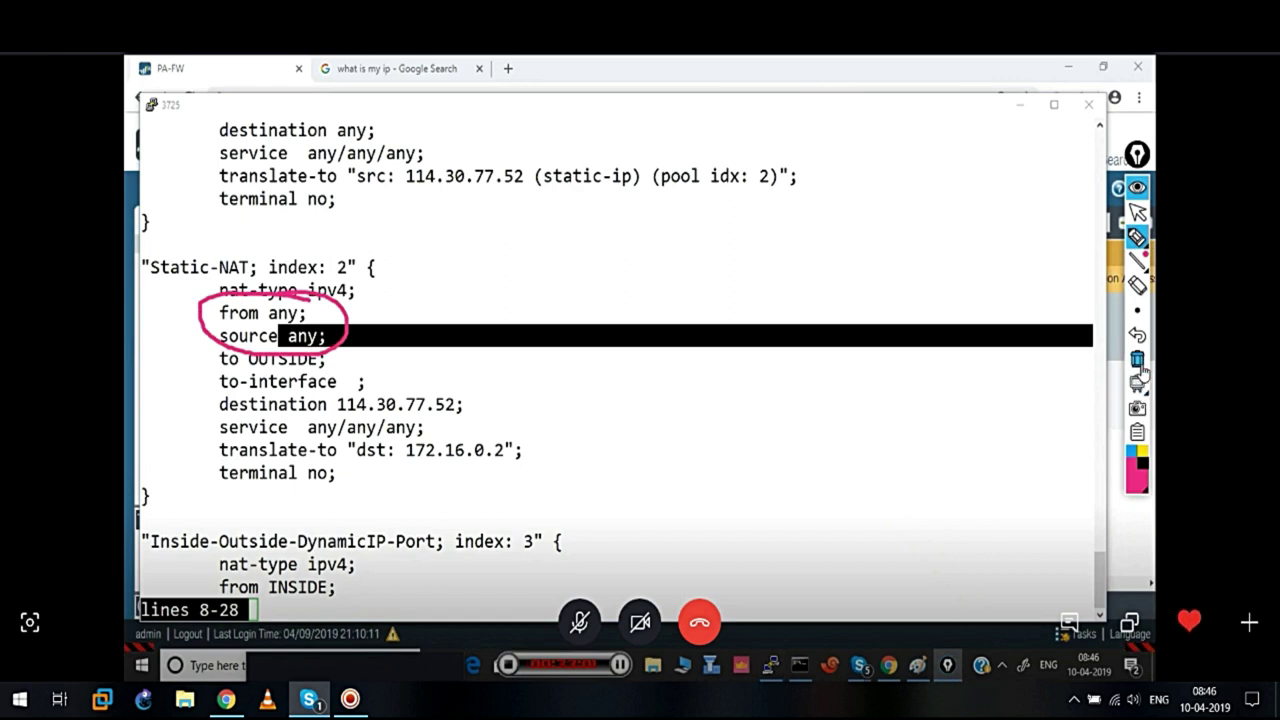
click(1137, 358)
click(1137, 214)
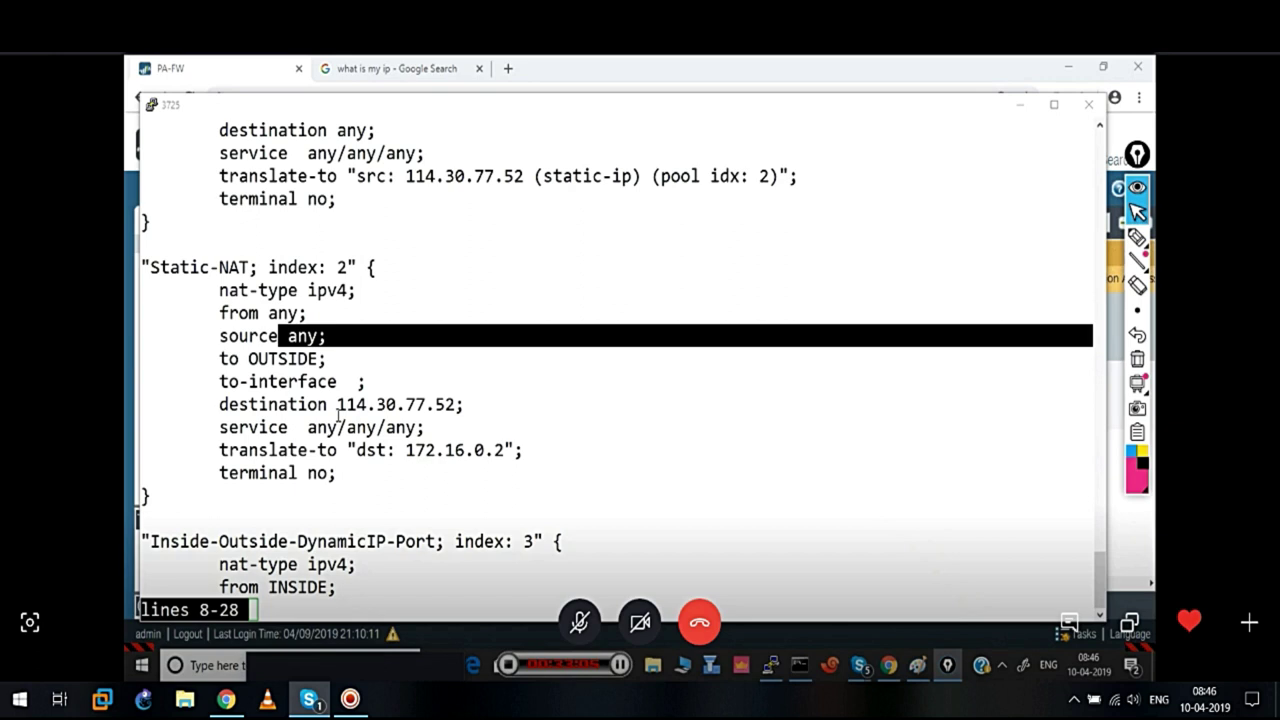
Highlight destination 114.30.77.52 translating to 172.16.0.2, quit the pager, and minimize PuTTY
drag(333, 405, 460, 404)
drag(399, 449, 505, 448)
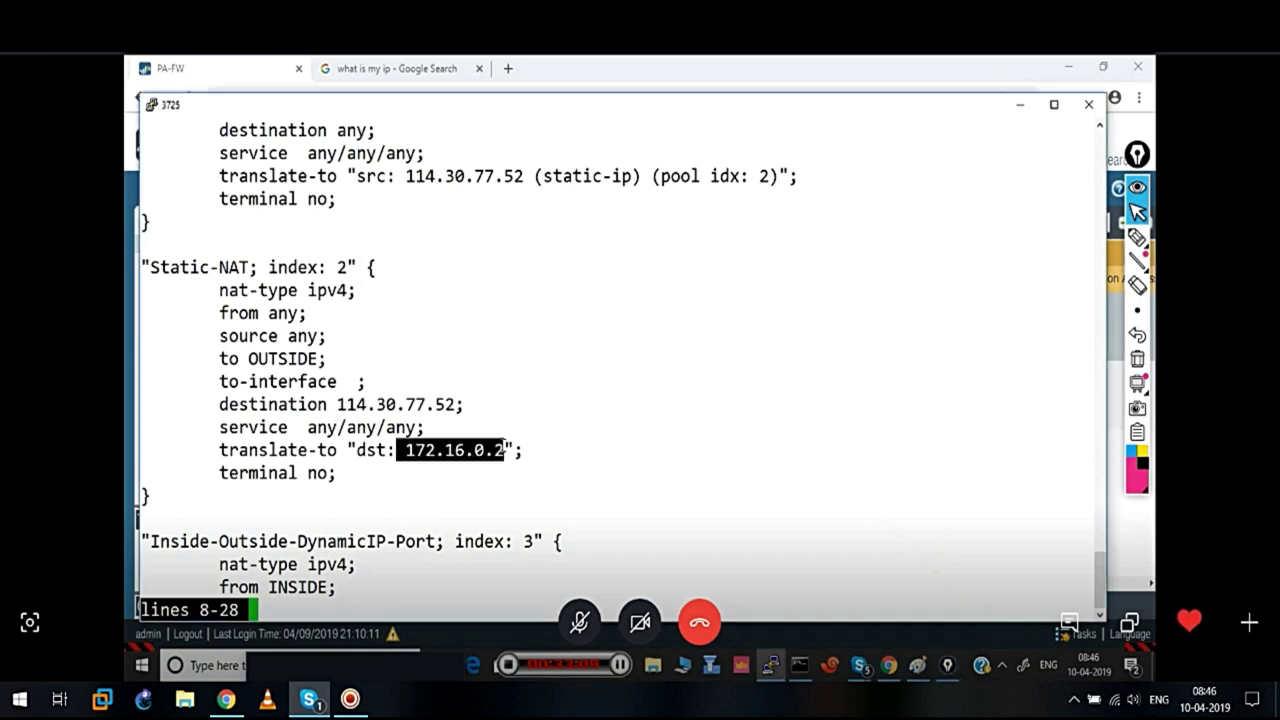
click(668, 498)
key(Down)
key(Down)
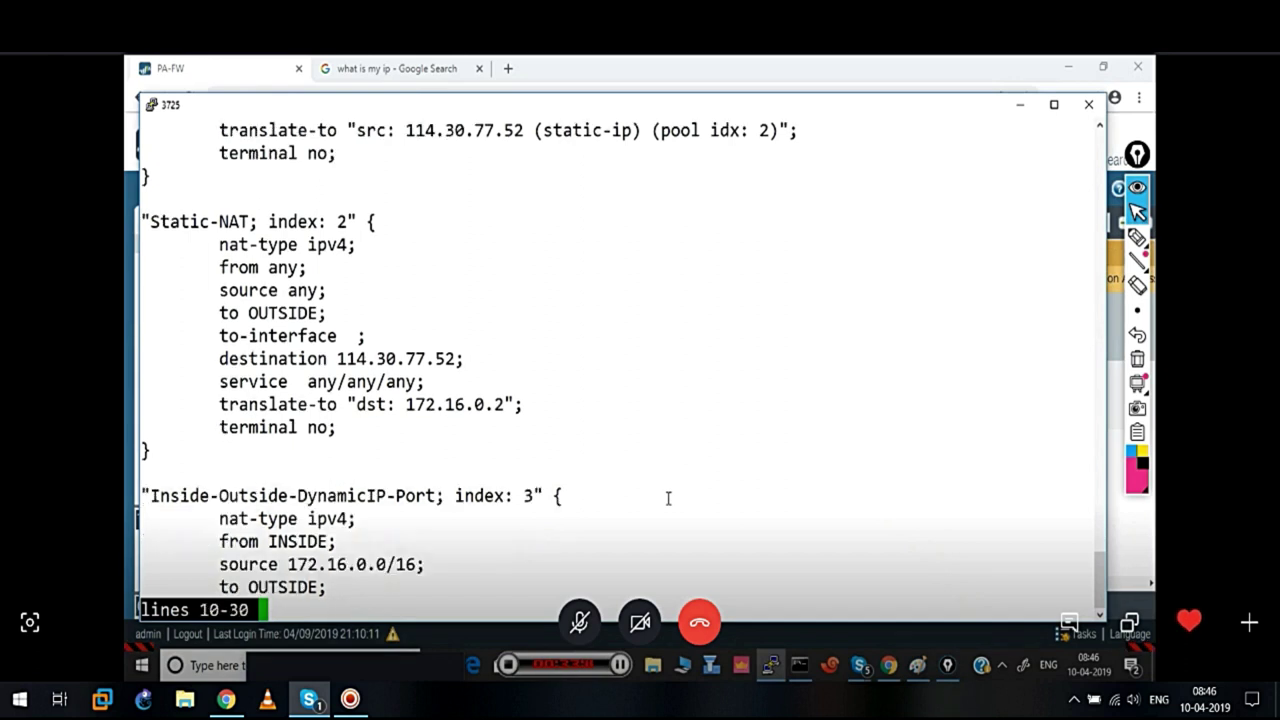
key(q)
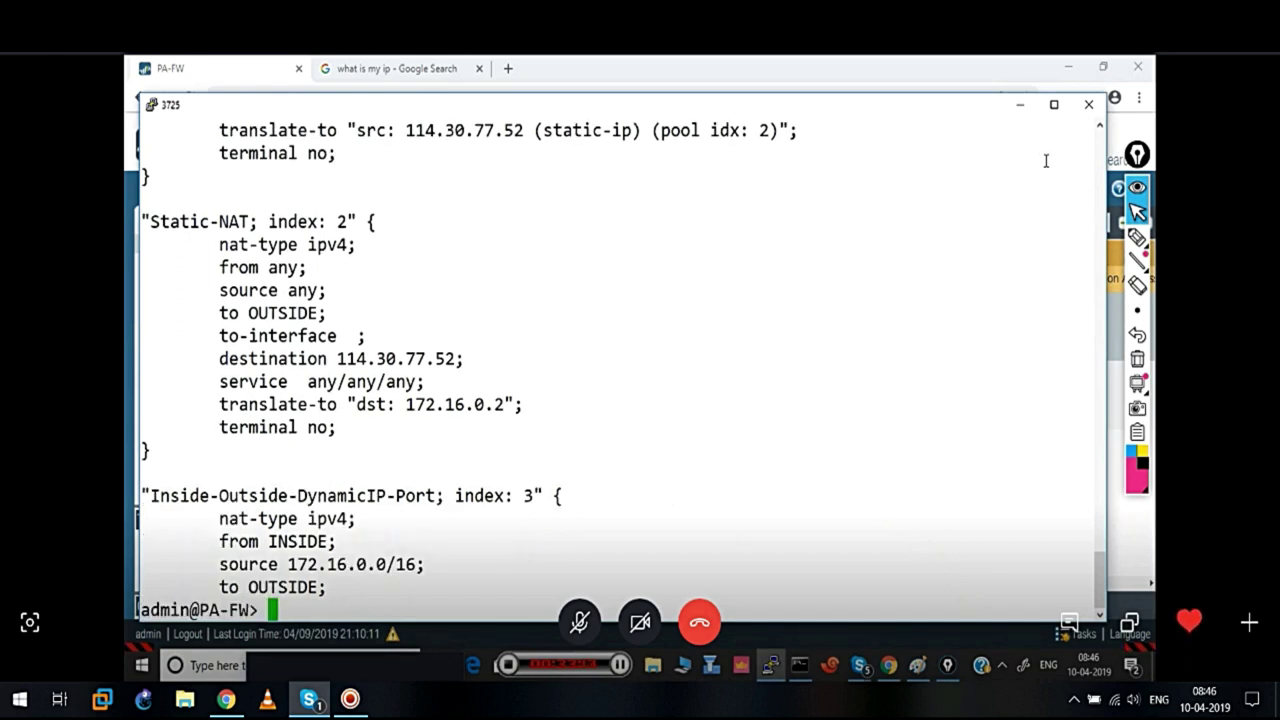
click(1020, 104)
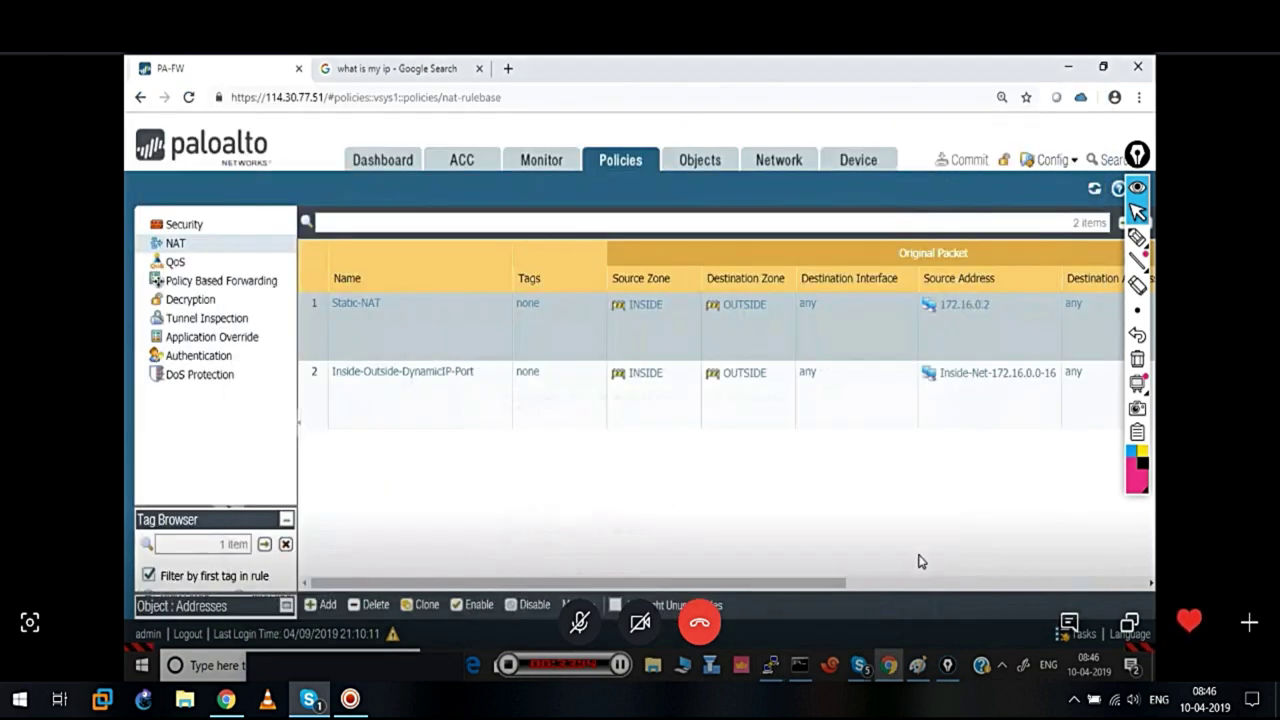
Minimize Chrome and launch Remote Desktop Connection from a Start search for 'ms'
click(1068, 67)
click(200, 666)
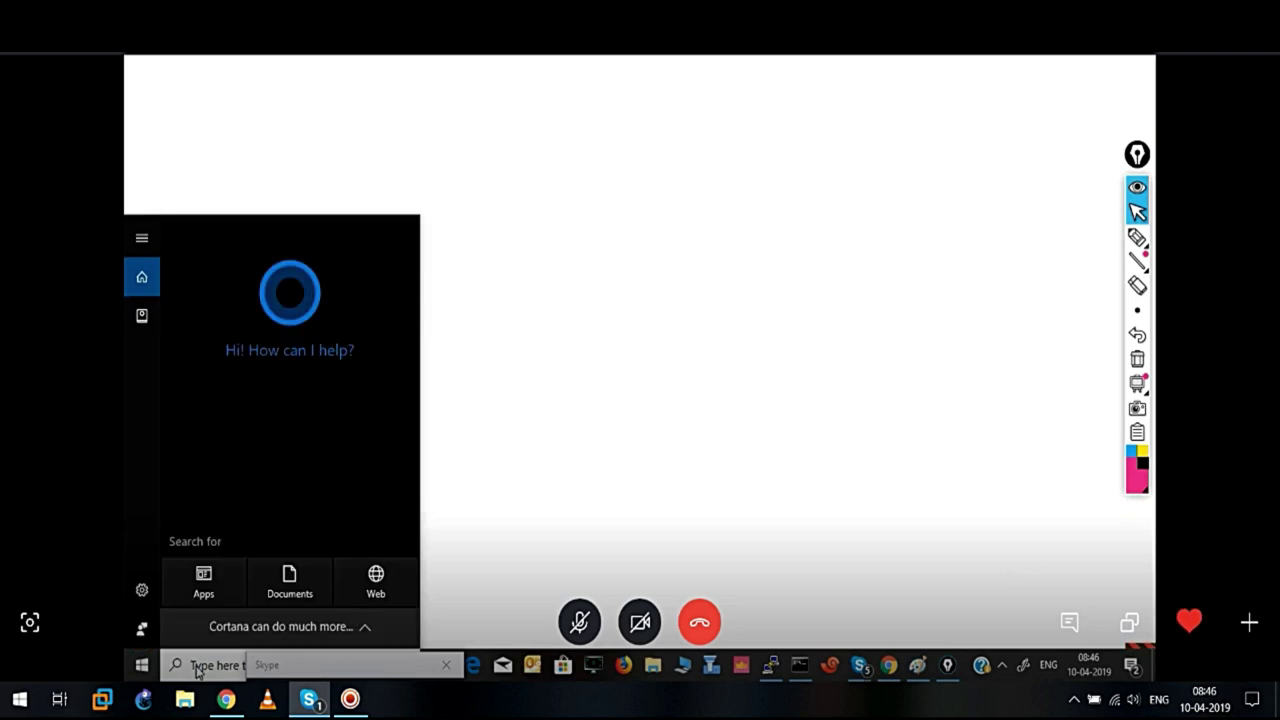
text(ms)
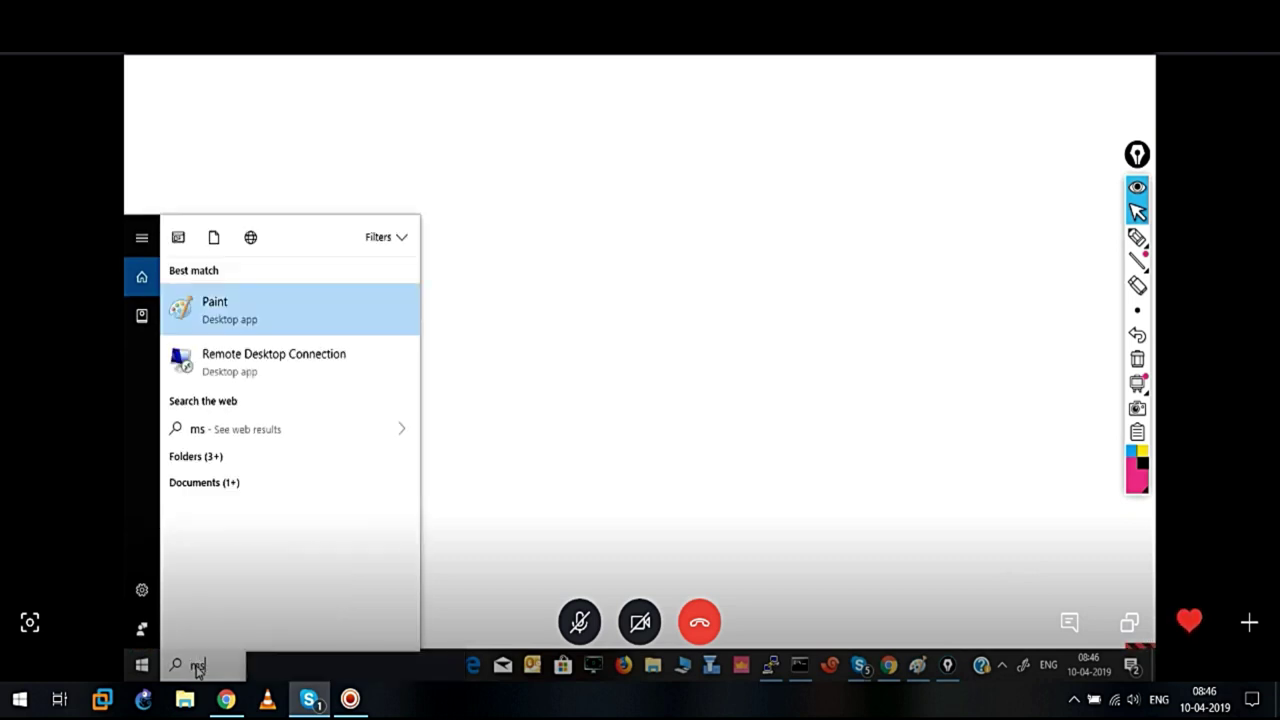
key(Down)
key(Return)
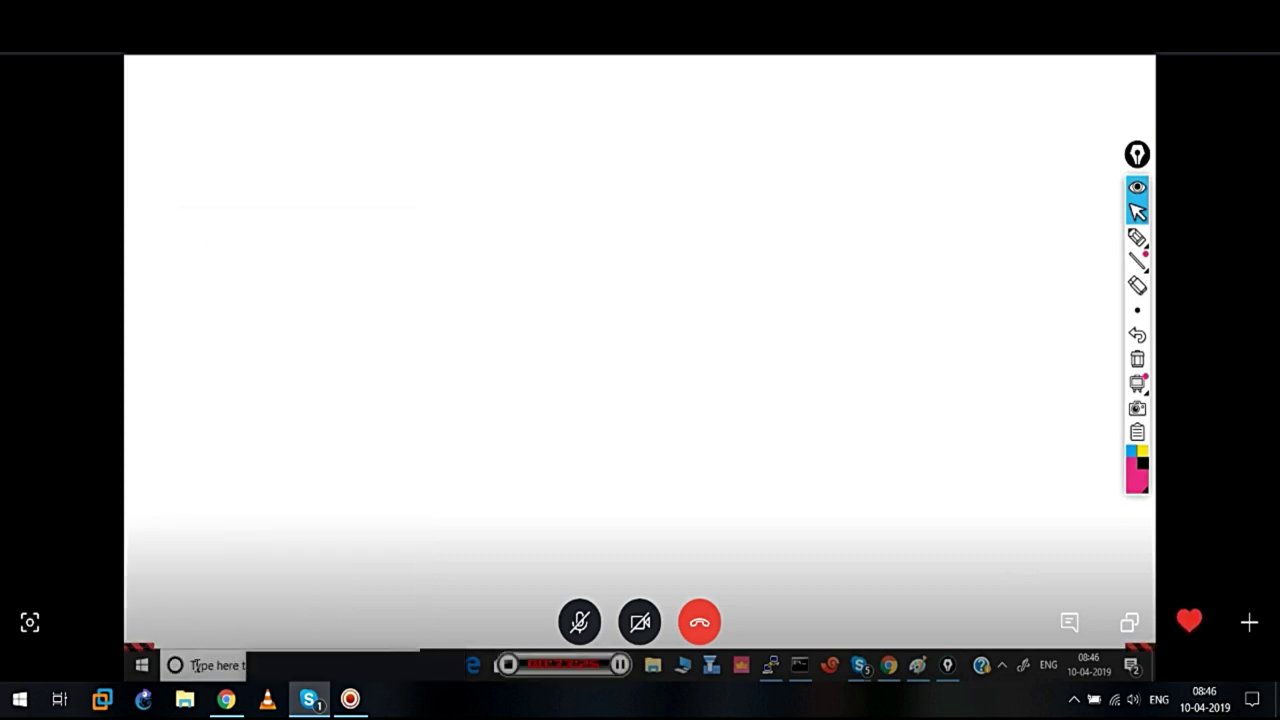
Connect to 114.30.77.52, enter the account password, and accept the certificate warning
click(697, 341)
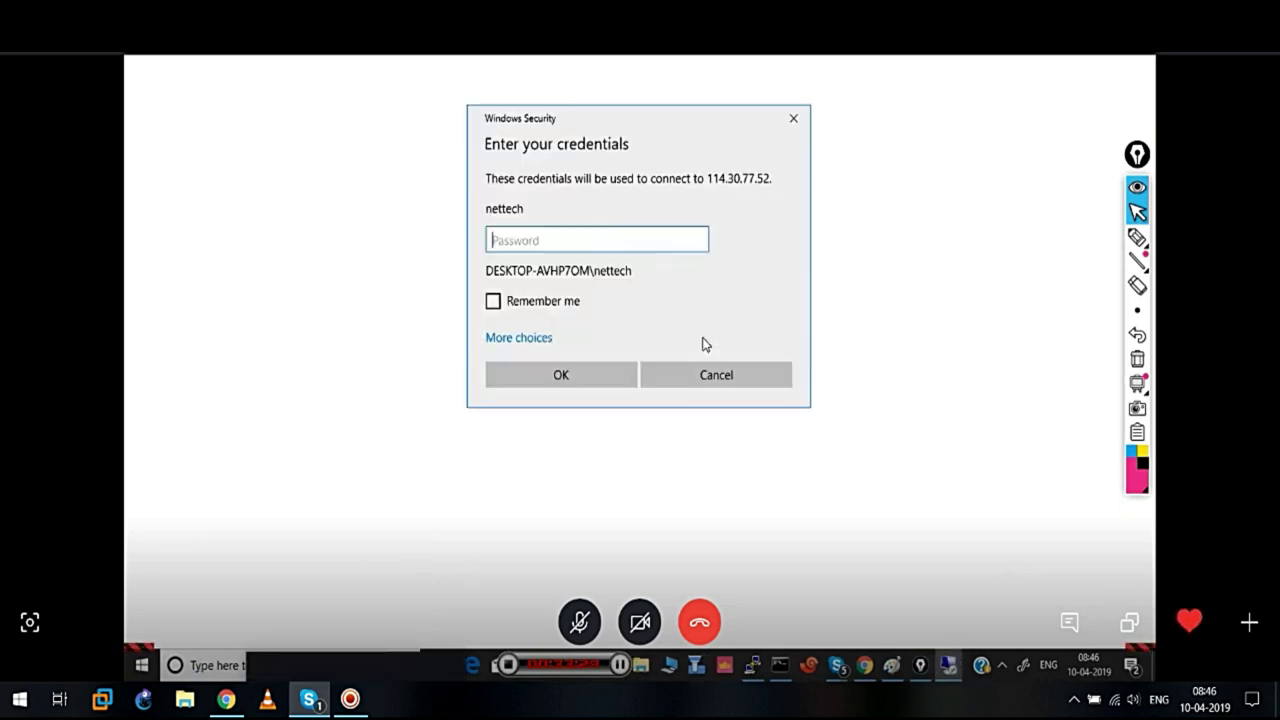
text(******)
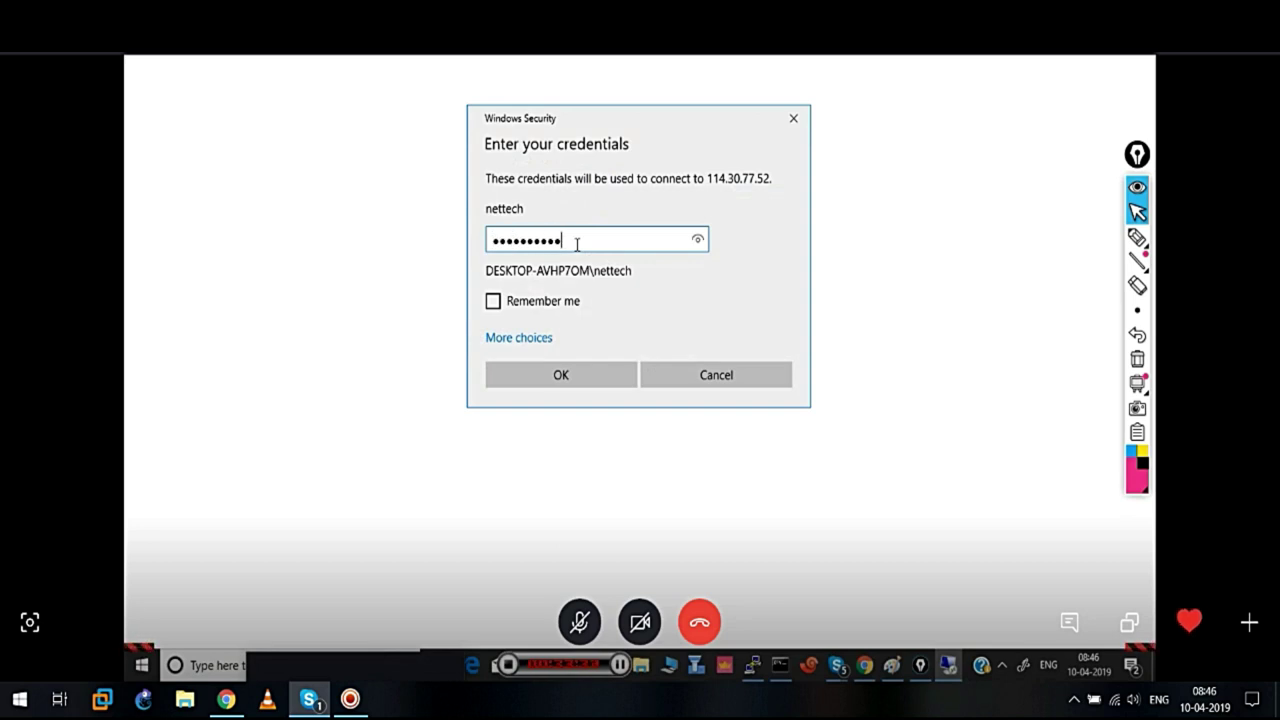
key(Return)
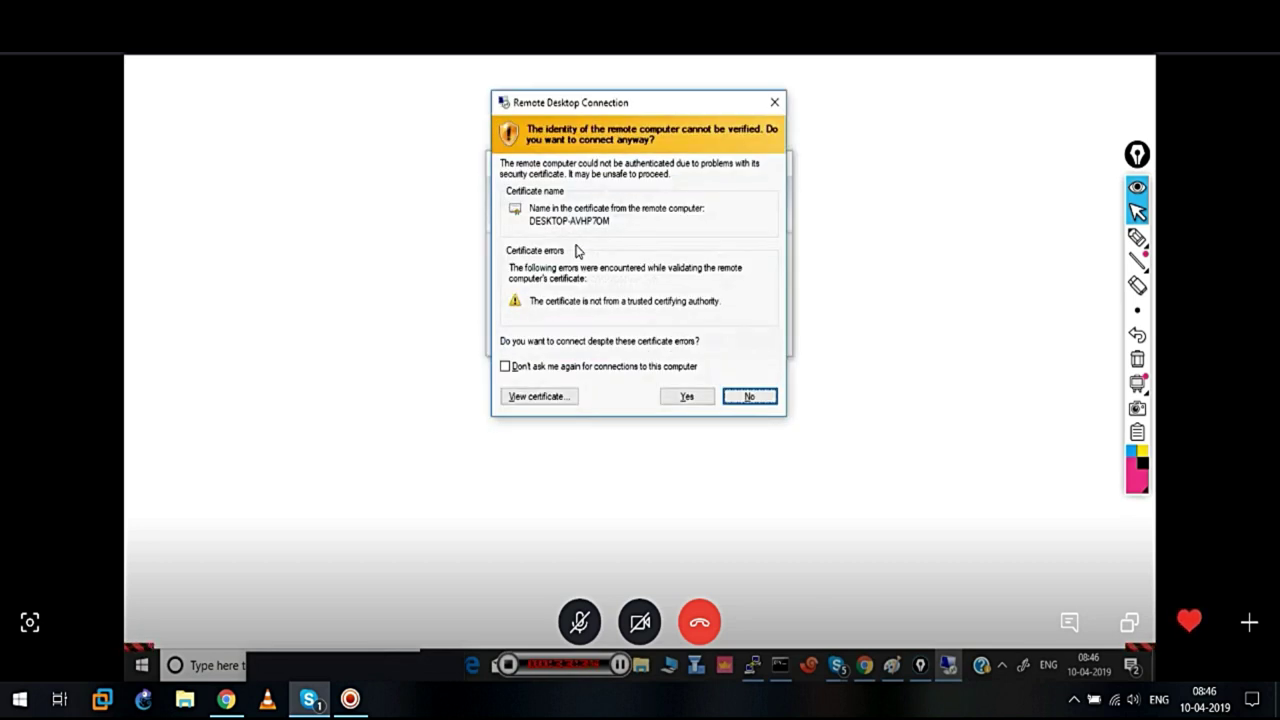
click(684, 397)
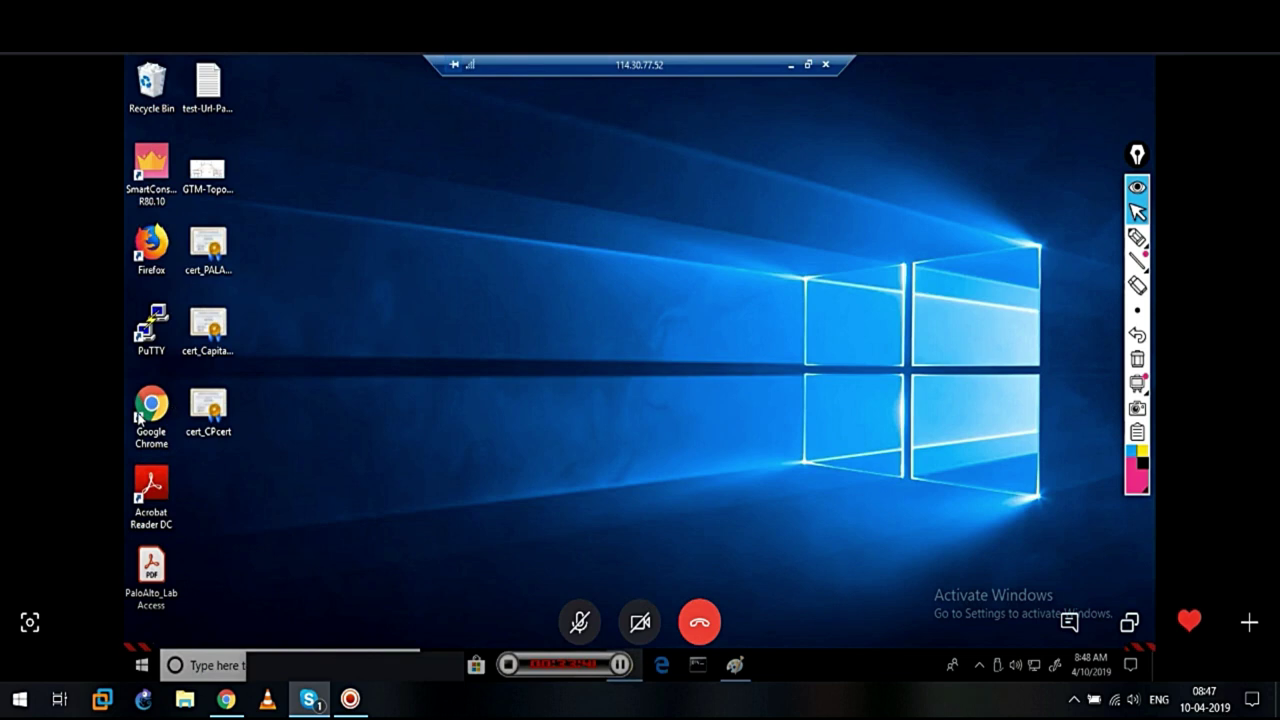
click(140, 418)
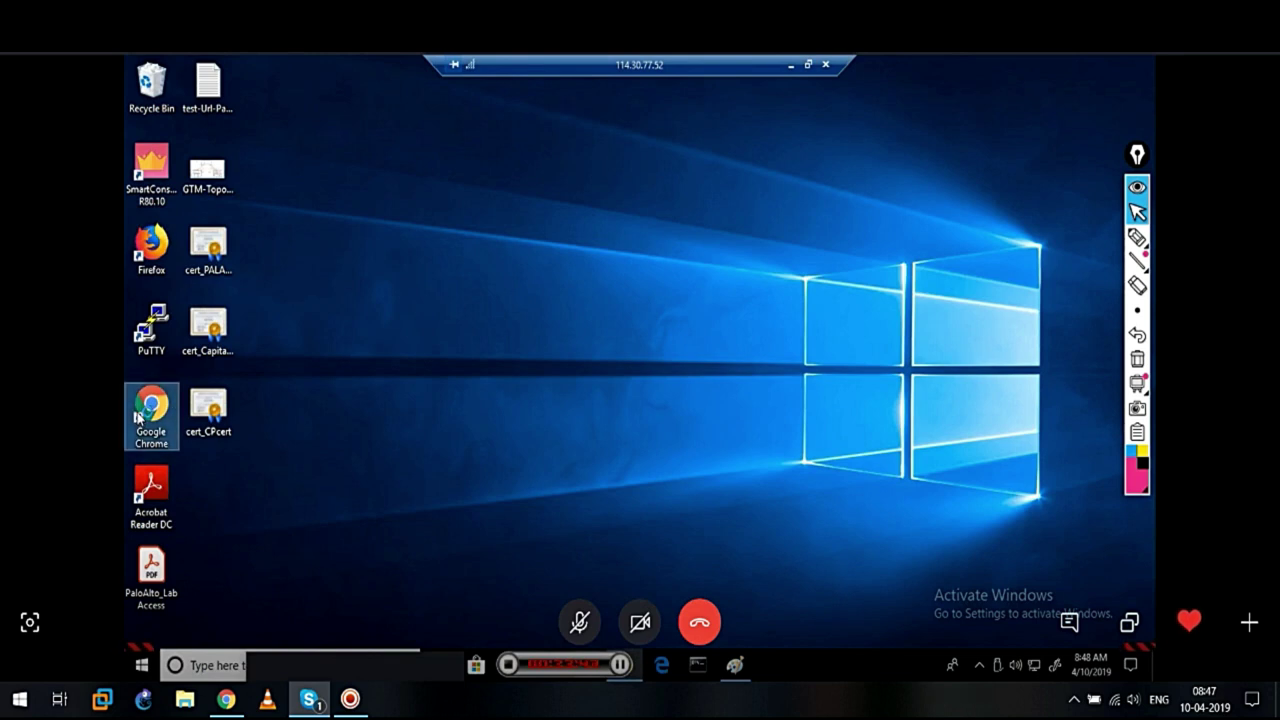
double_click(140, 418)
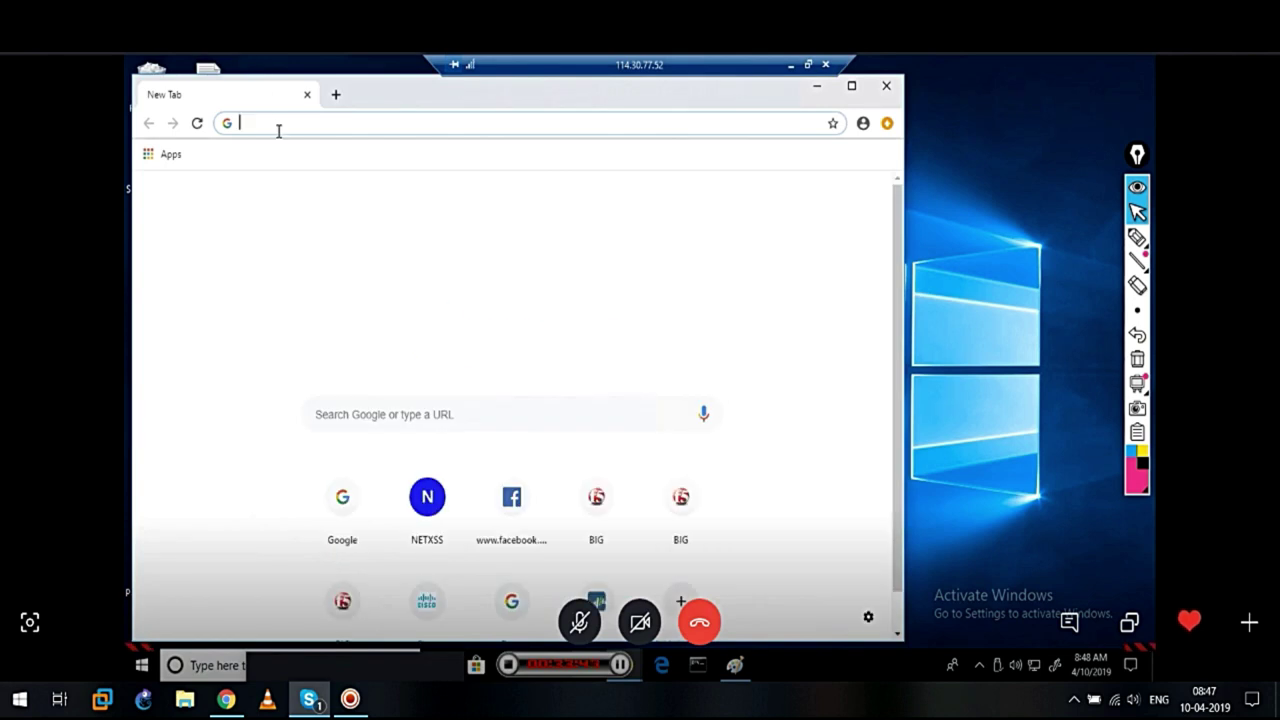
text(google.com)
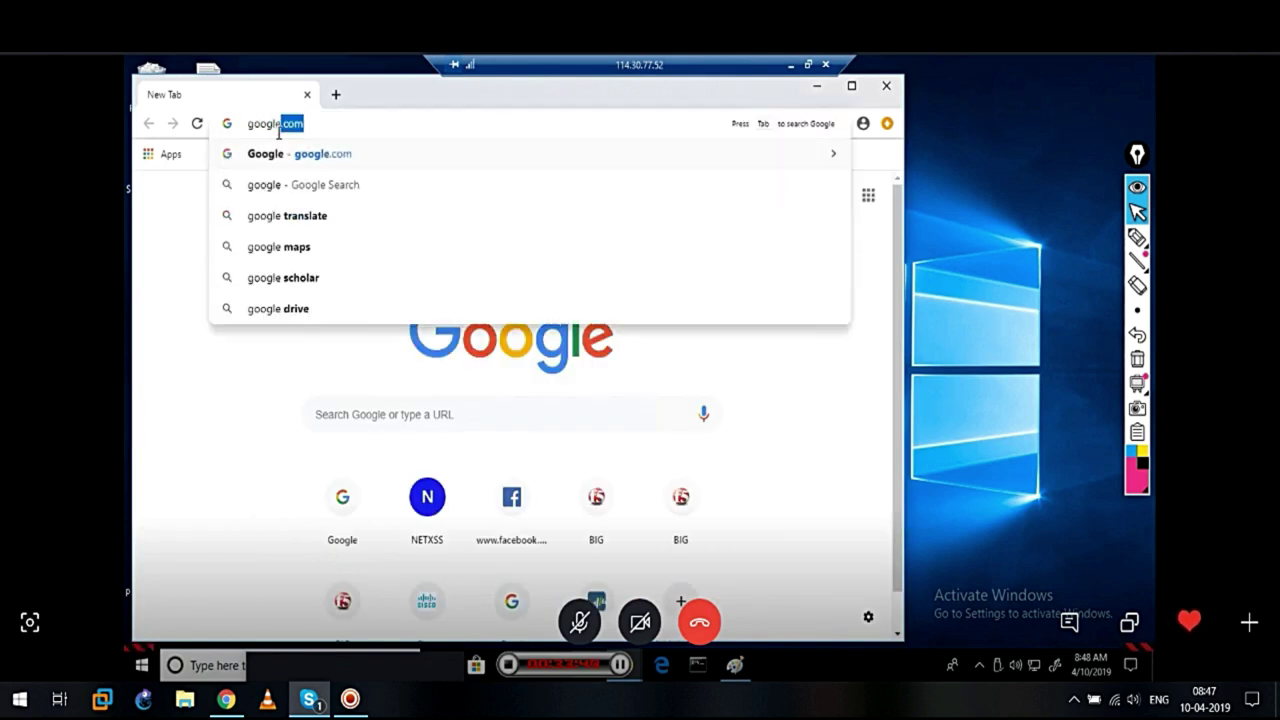
key(Return)
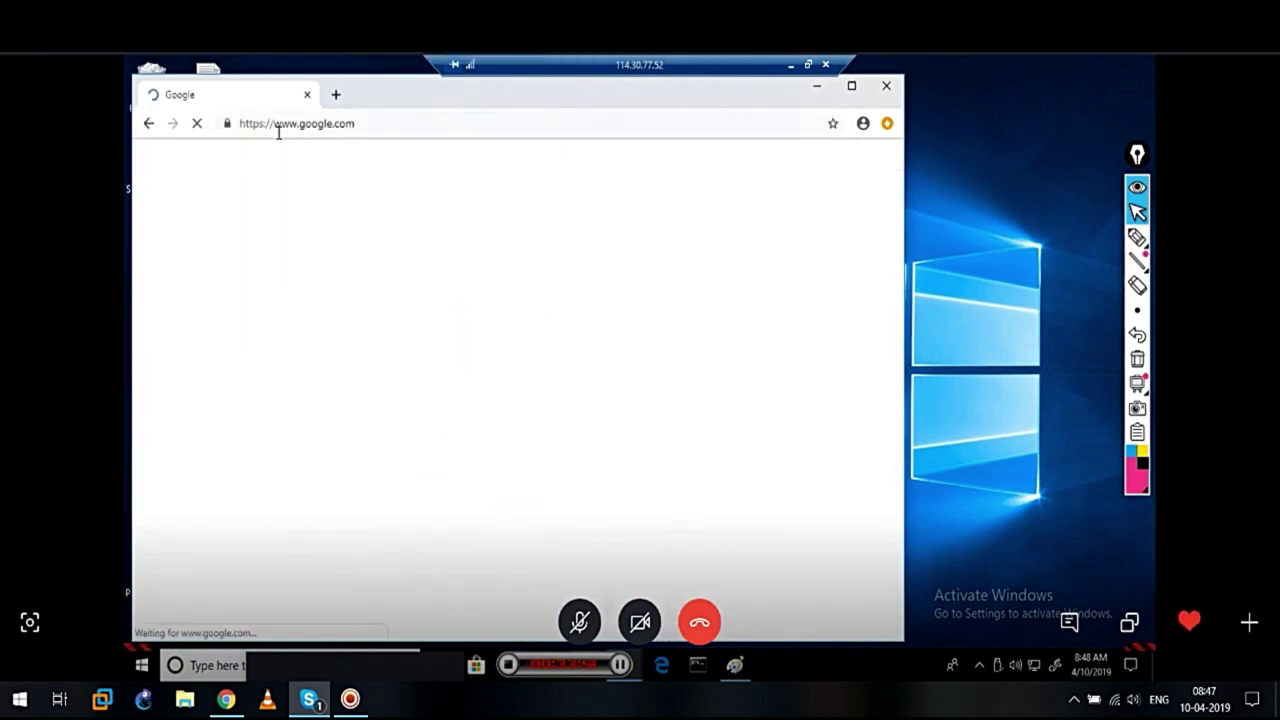
text(wha)
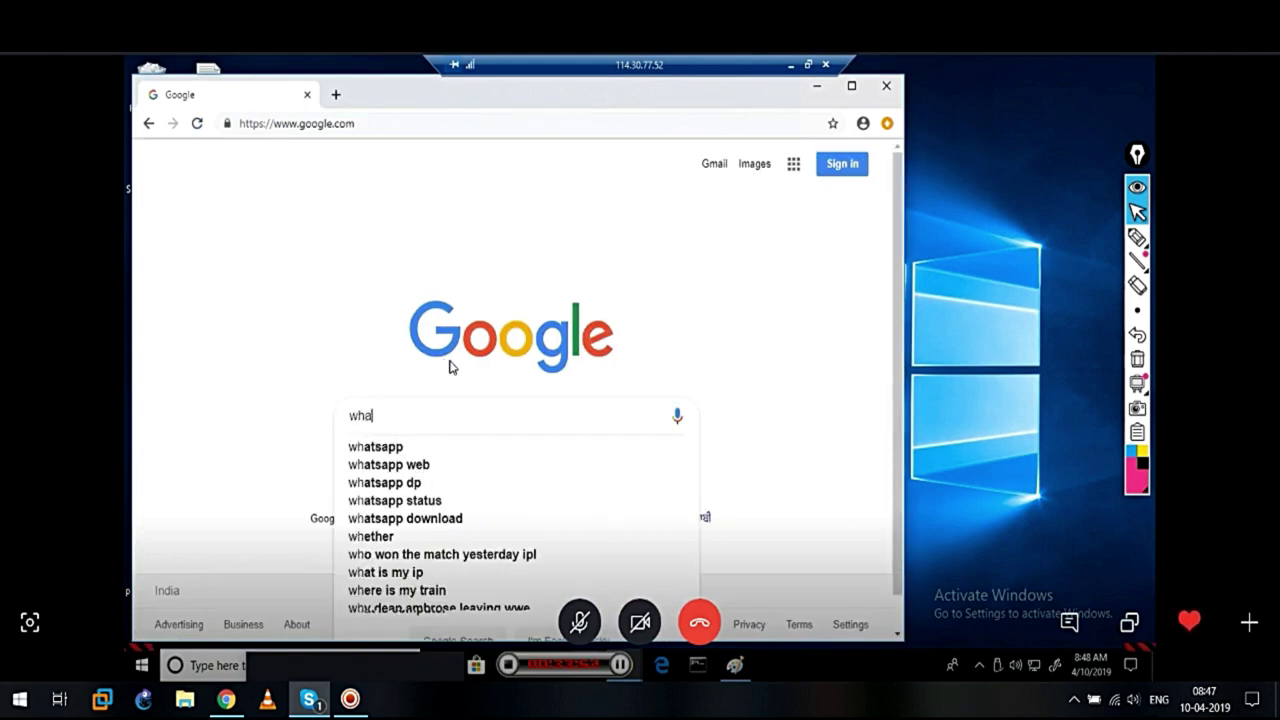
text(t is my ip)
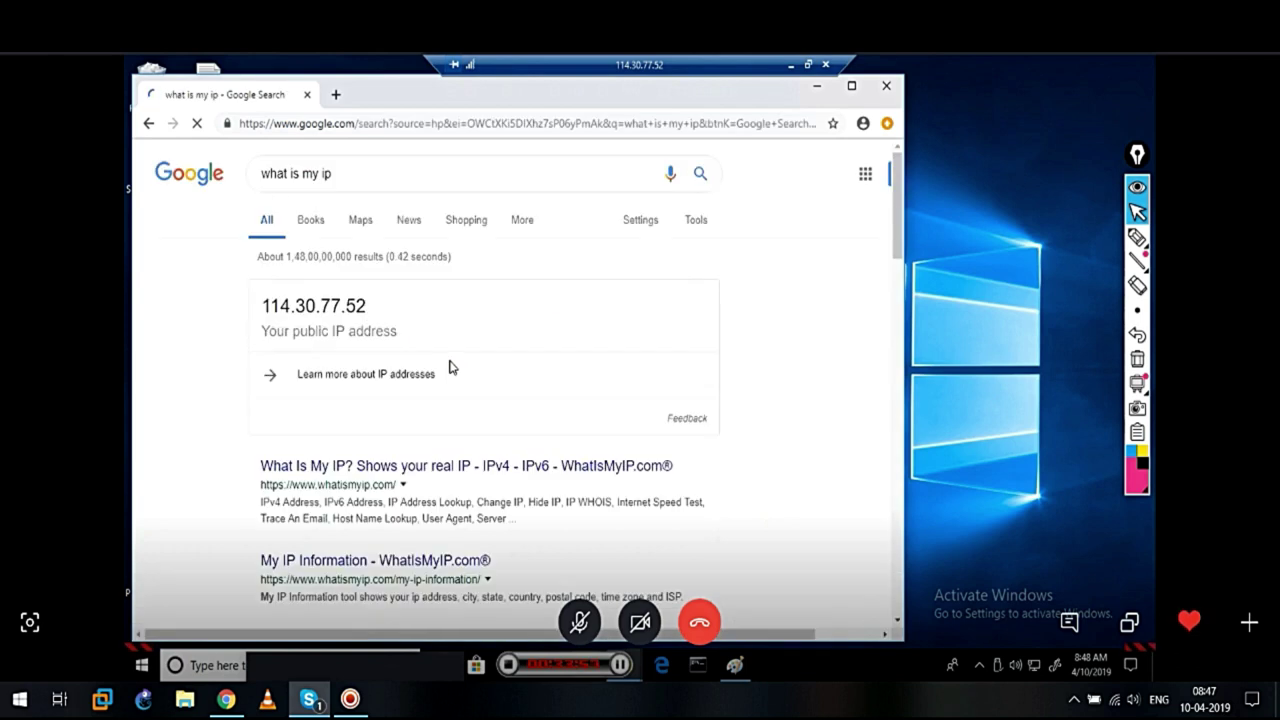
drag(368, 310, 250, 311)
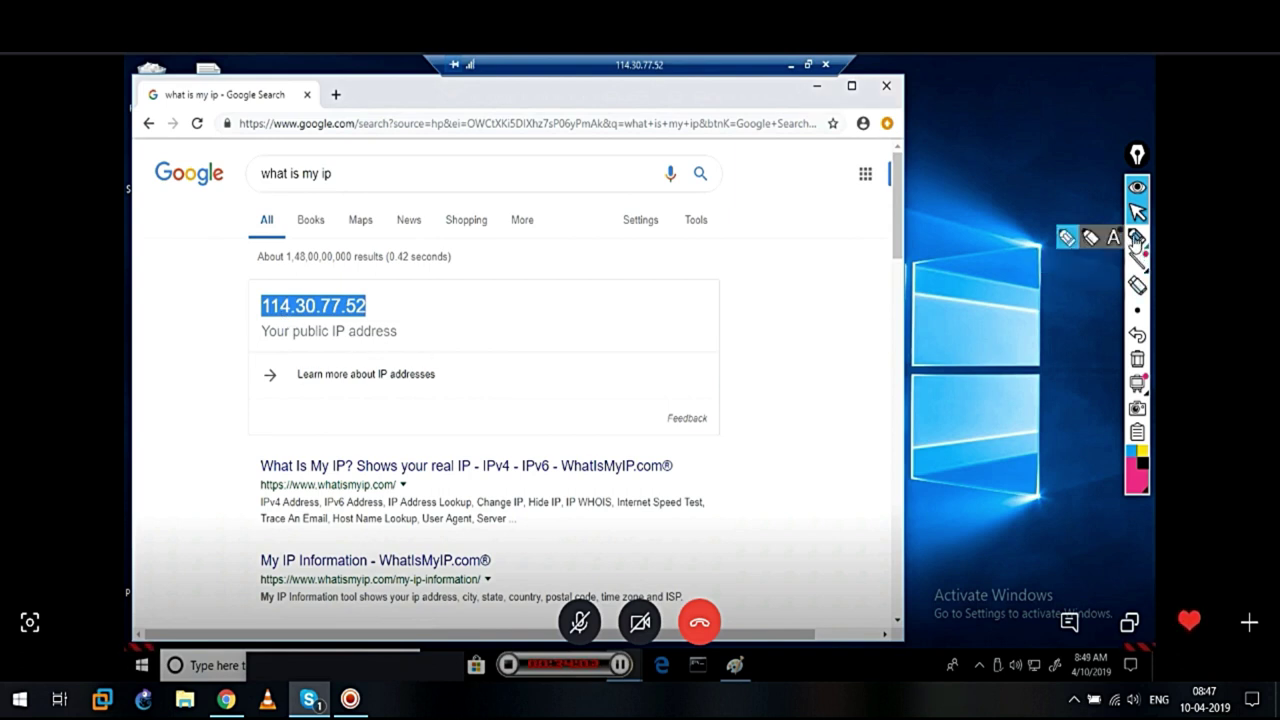
Sketch a network diagram and notes around the public IP result with the highlighter
click(1137, 240)
mouse_move(506, 247)
mouse_down()
mouse_move(484, 248)
mouse_move(478, 296)
mouse_up()
drag(522, 242, 522, 314)
mouse_move(416, 210)
mouse_down()
mouse_move(566, 210)
mouse_move(686, 150)
mouse_up()
click(579, 193)
mouse_move(757, 348)
mouse_down()
mouse_move(765, 470)
mouse_move(888, 335)
mouse_move(770, 328)
mouse_up()
drag(775, 398, 651, 336)
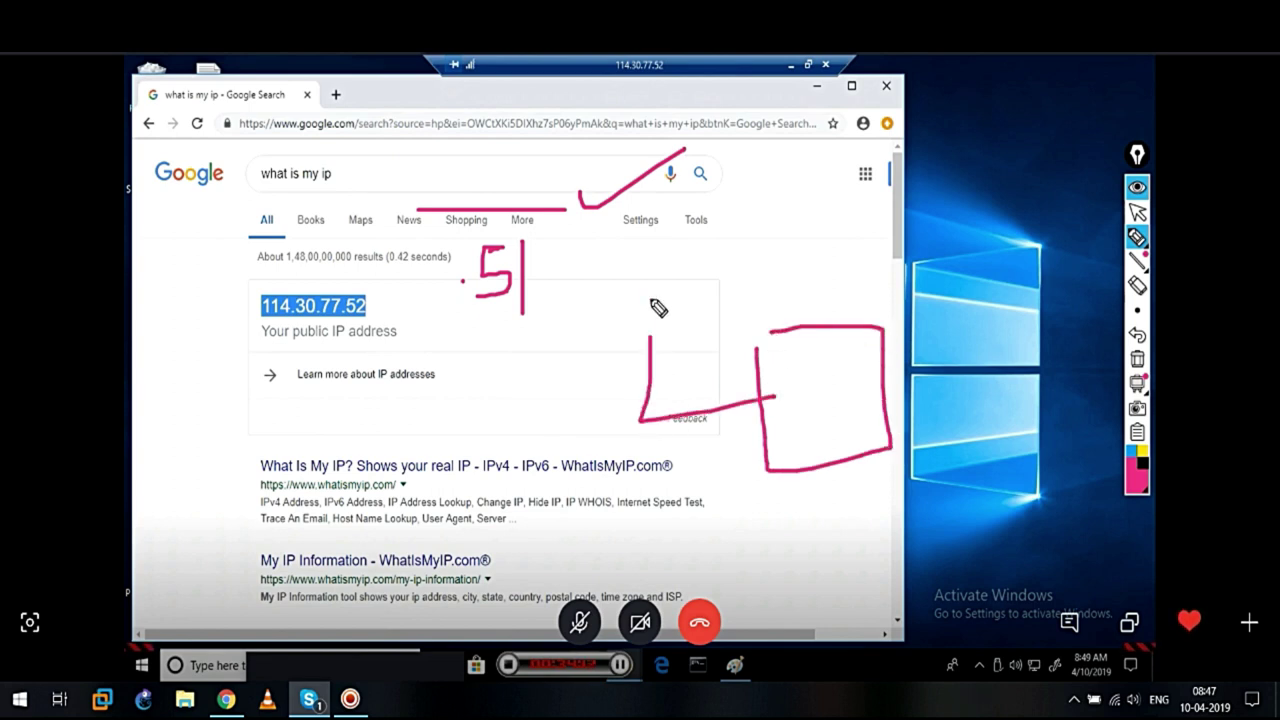
drag(651, 288, 651, 595)
mouse_move(634, 368)
mouse_down()
mouse_move(569, 330)
mouse_move(522, 416)
mouse_move(569, 329)
mouse_up()
drag(639, 474, 588, 479)
drag(650, 544, 580, 547)
drag(650, 580, 568, 592)
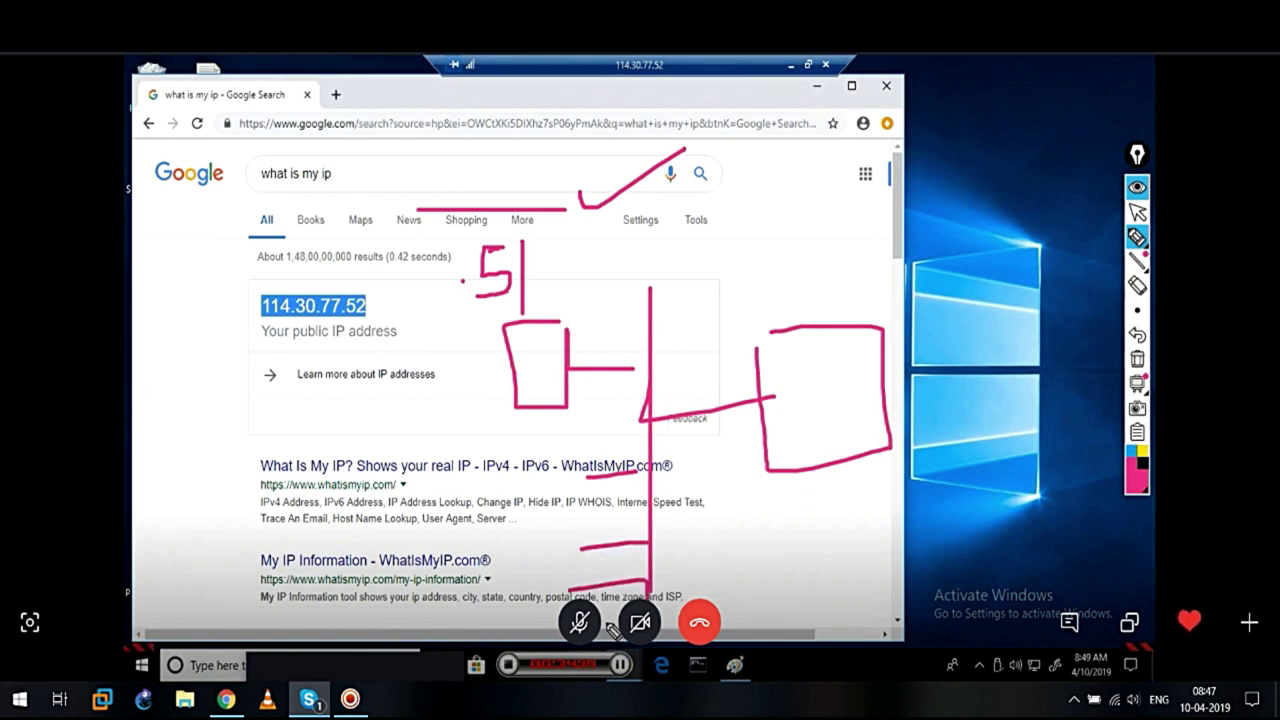
drag(552, 272, 694, 177)
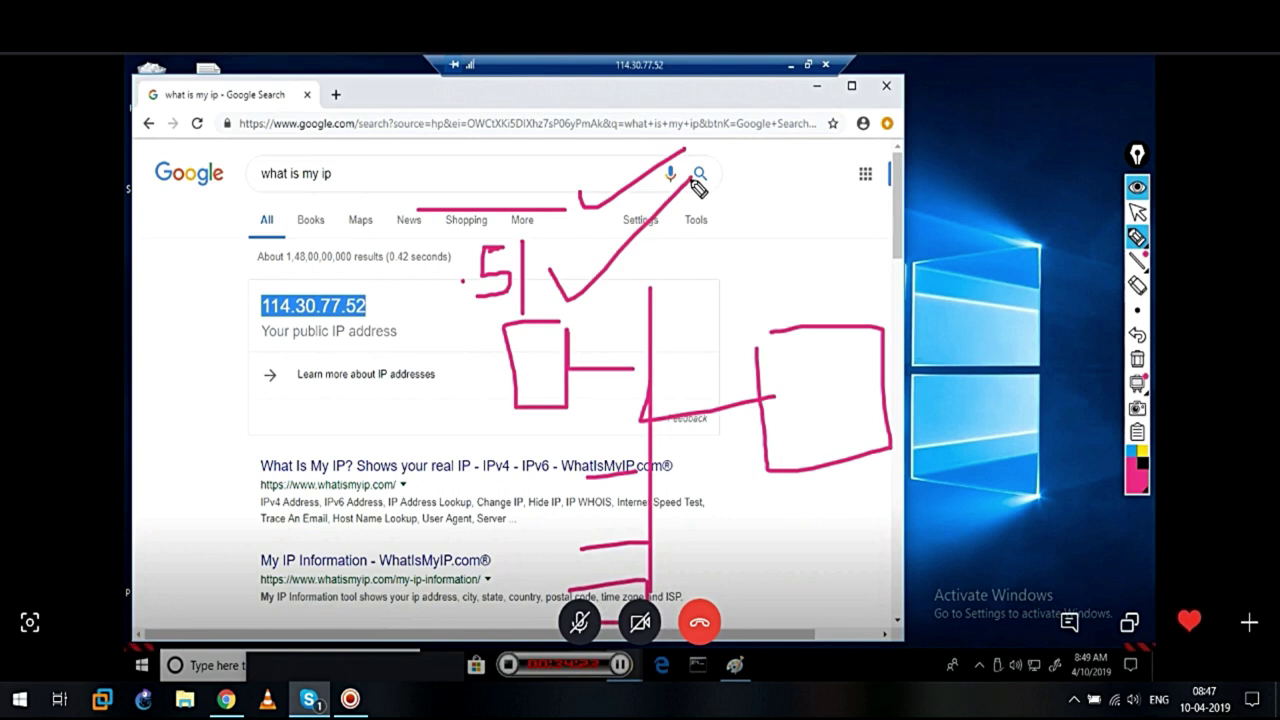
Circle the public IP, erase all drawings, and minimize the remote desktop session
mouse_move(352, 288)
mouse_down()
mouse_move(248, 304)
mouse_move(375, 345)
mouse_move(300, 270)
mouse_up()
click(1137, 237)
click(1137, 358)
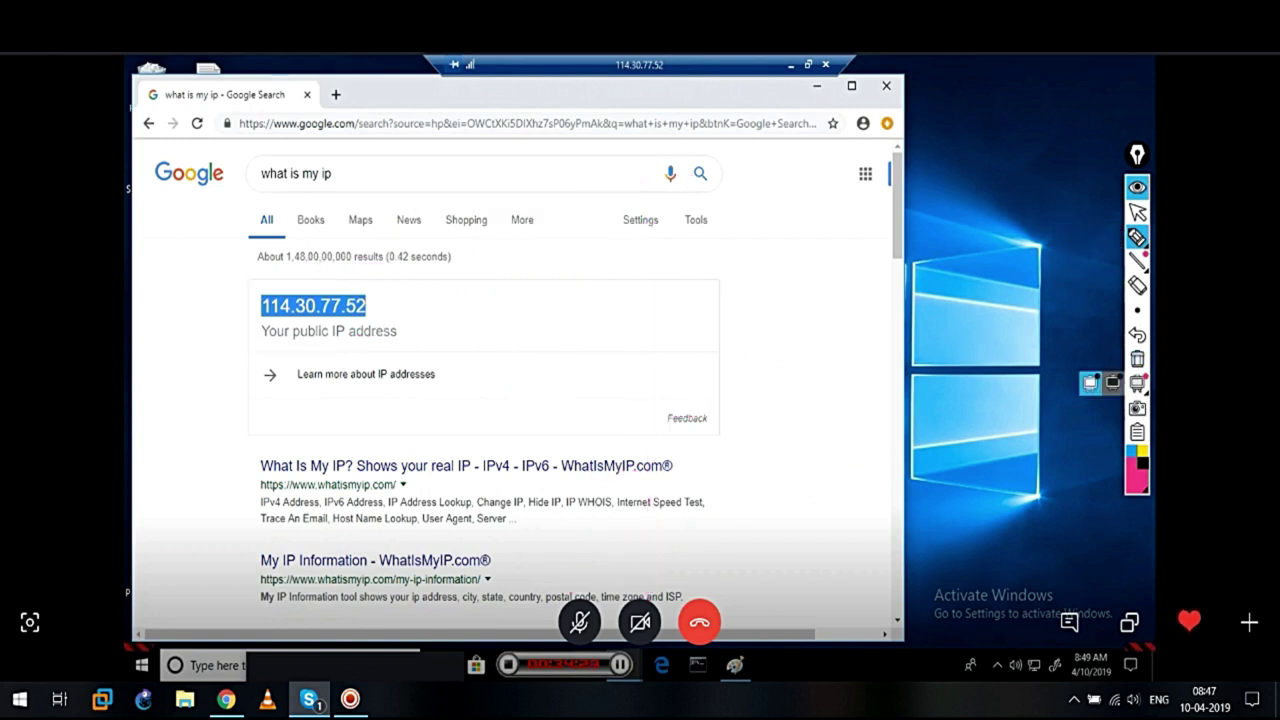
click(1137, 212)
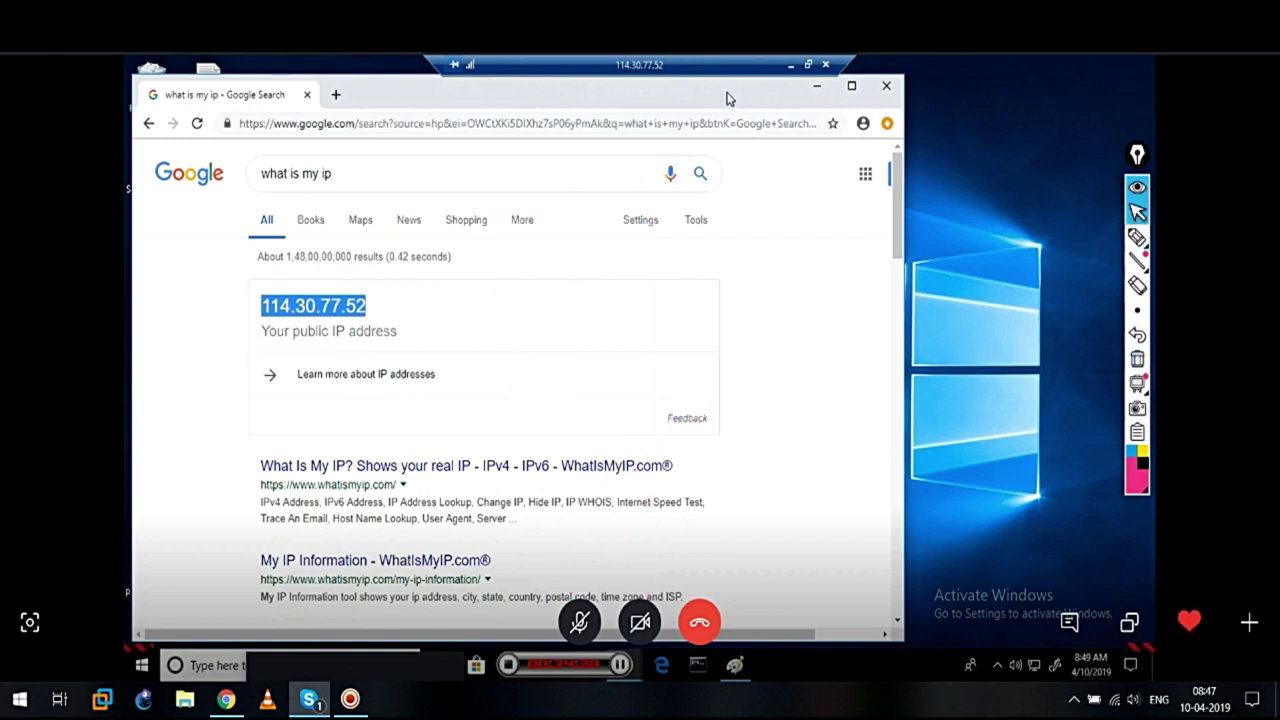
click(791, 65)
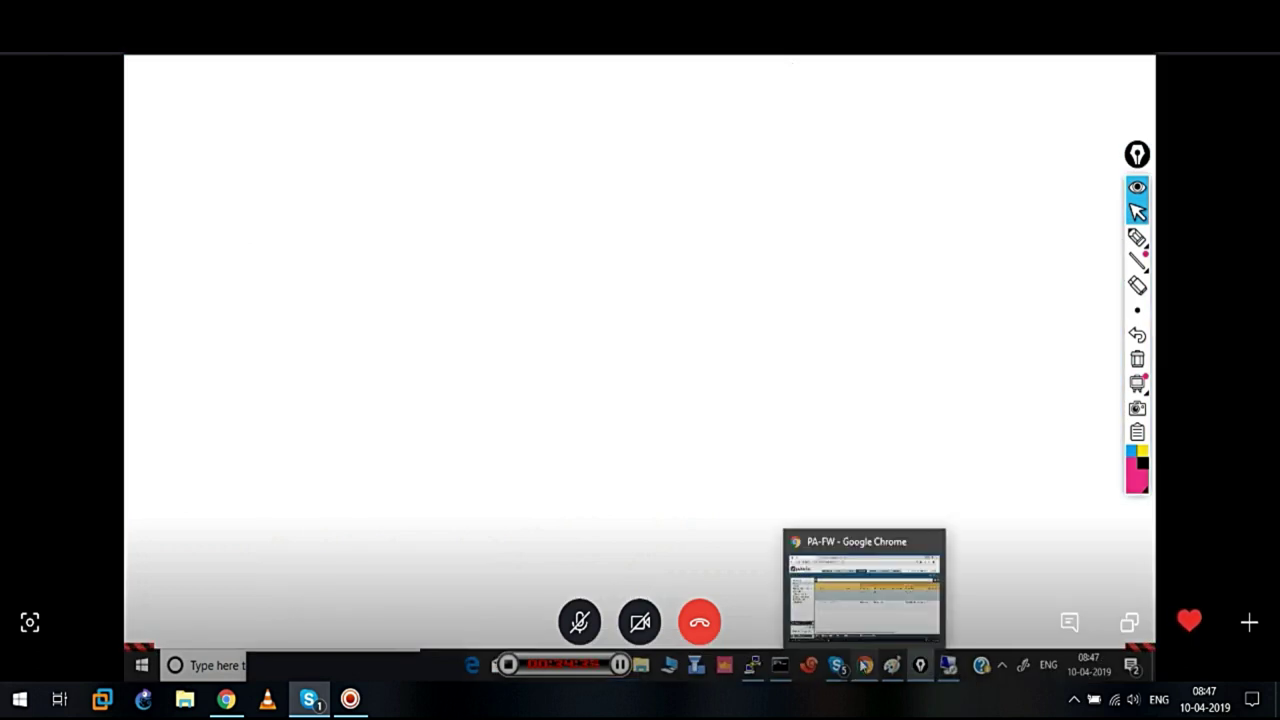
Add a new NAT rule named 'Inside-Out' in the NAT rulebase, then switch to PuTTY
click(864, 666)
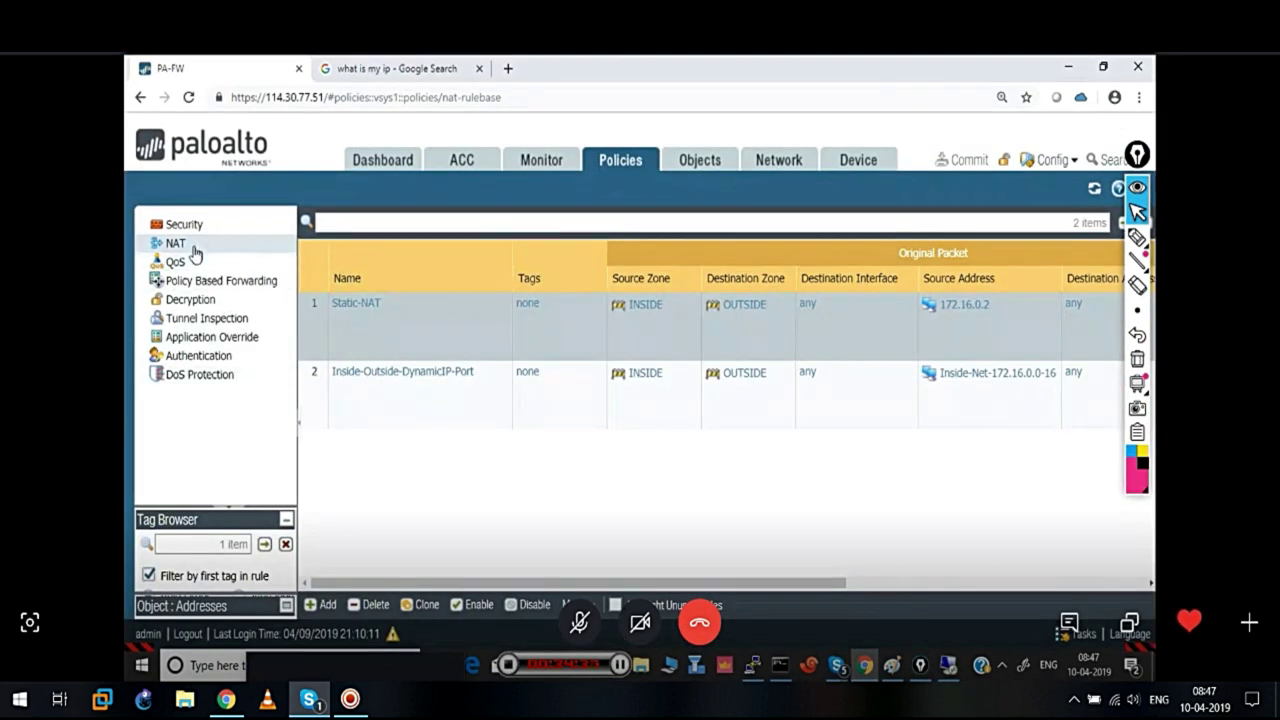
click(190, 248)
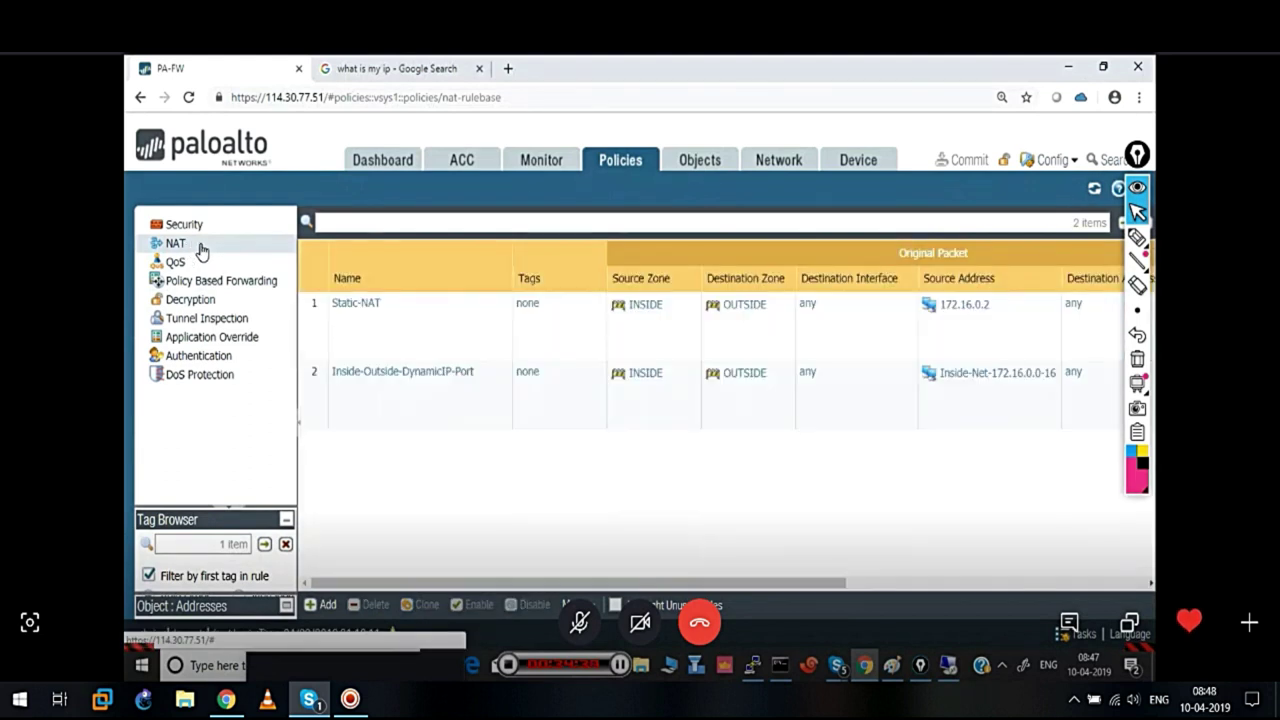
click(329, 606)
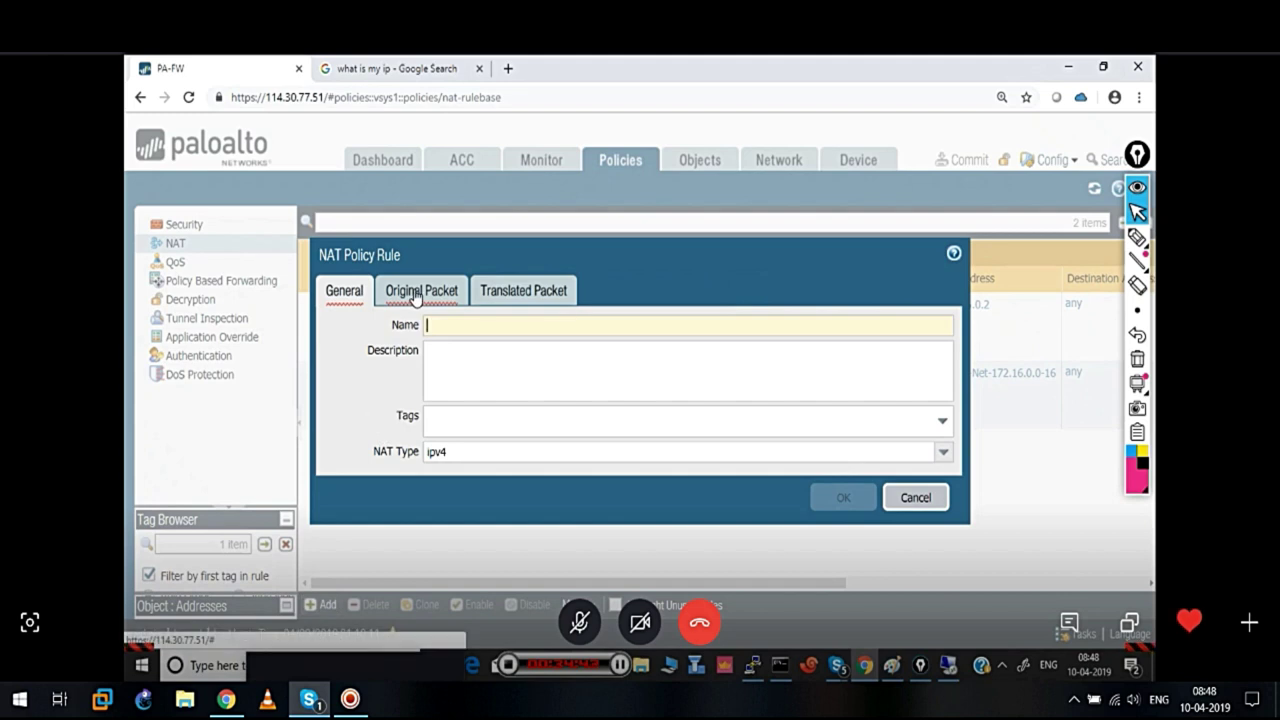
text(Inside-Outside)
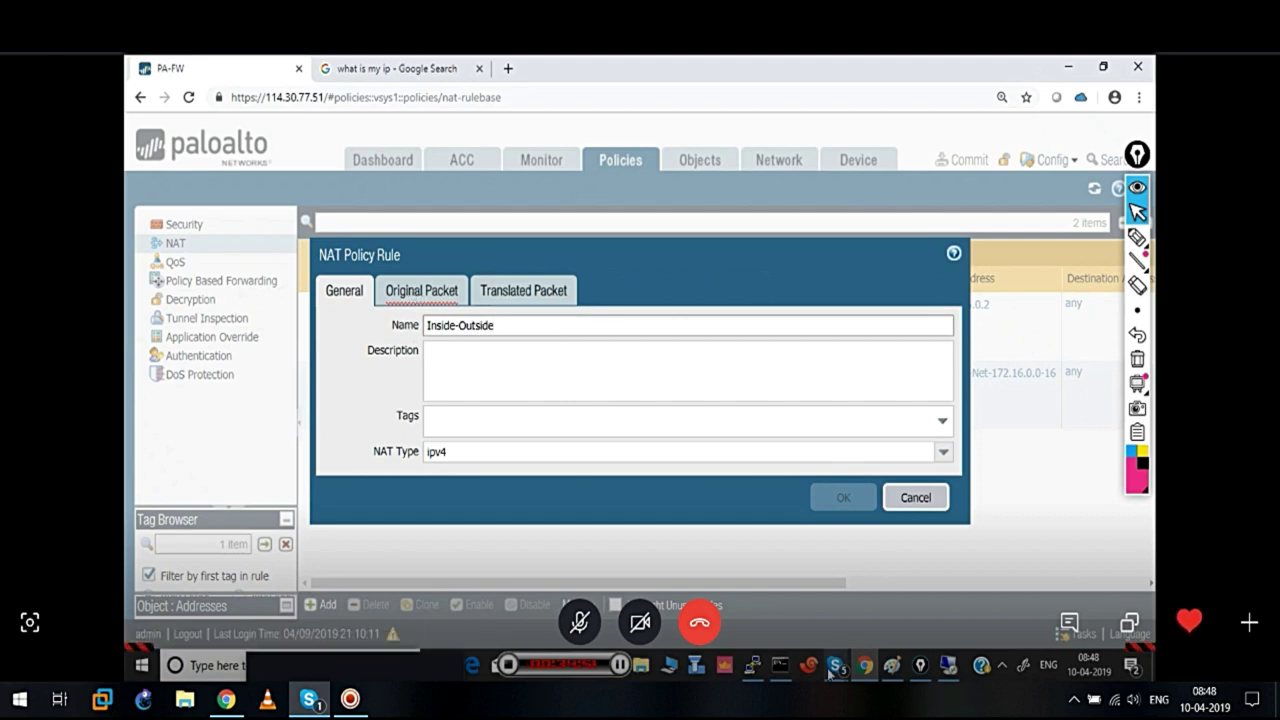
click(755, 667)
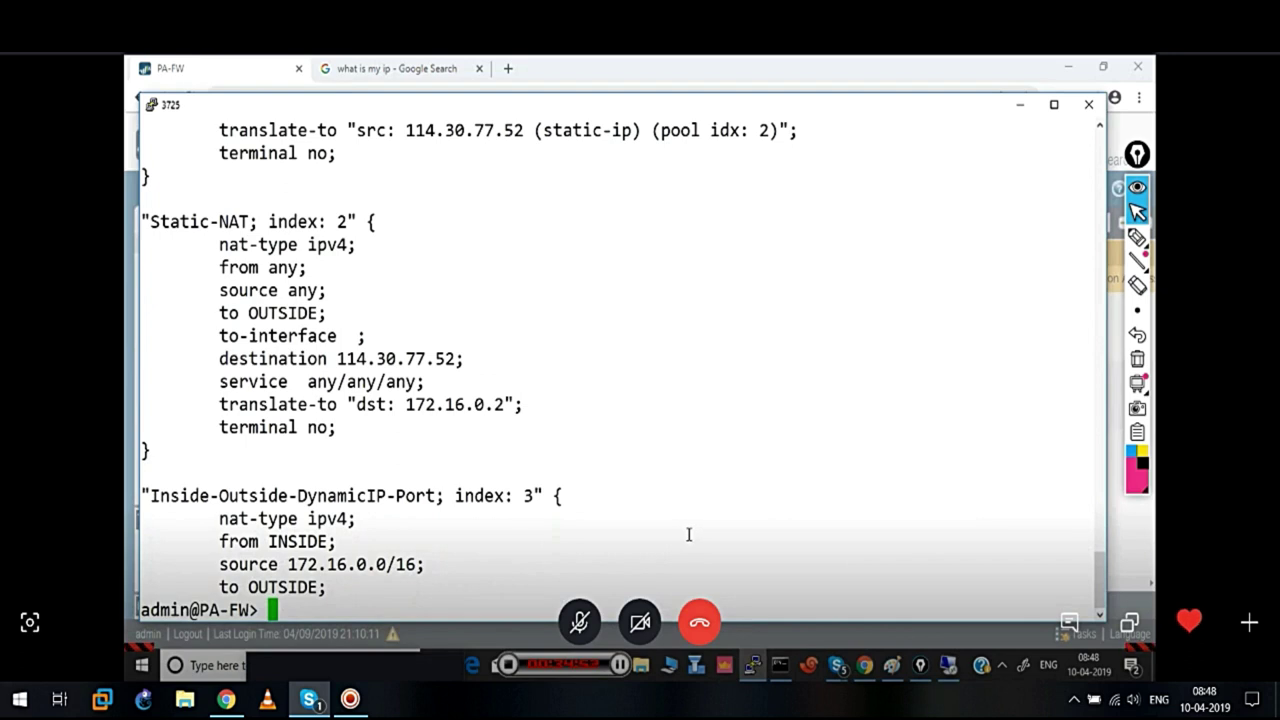
Rerun 'show session all filter application ms-rdp', highlight the ND flags on sessions 9565, 9641, 9566, and maximize PuTTY
key(Up)
key(Up)
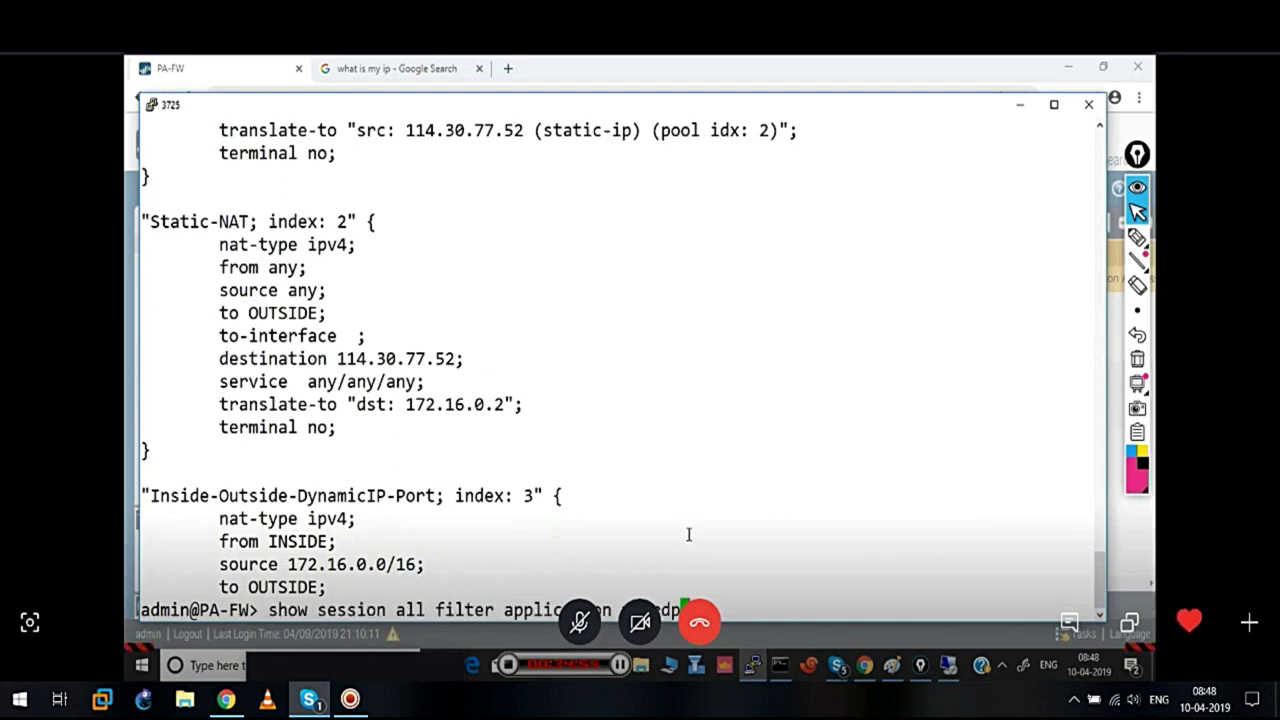
key(Return)
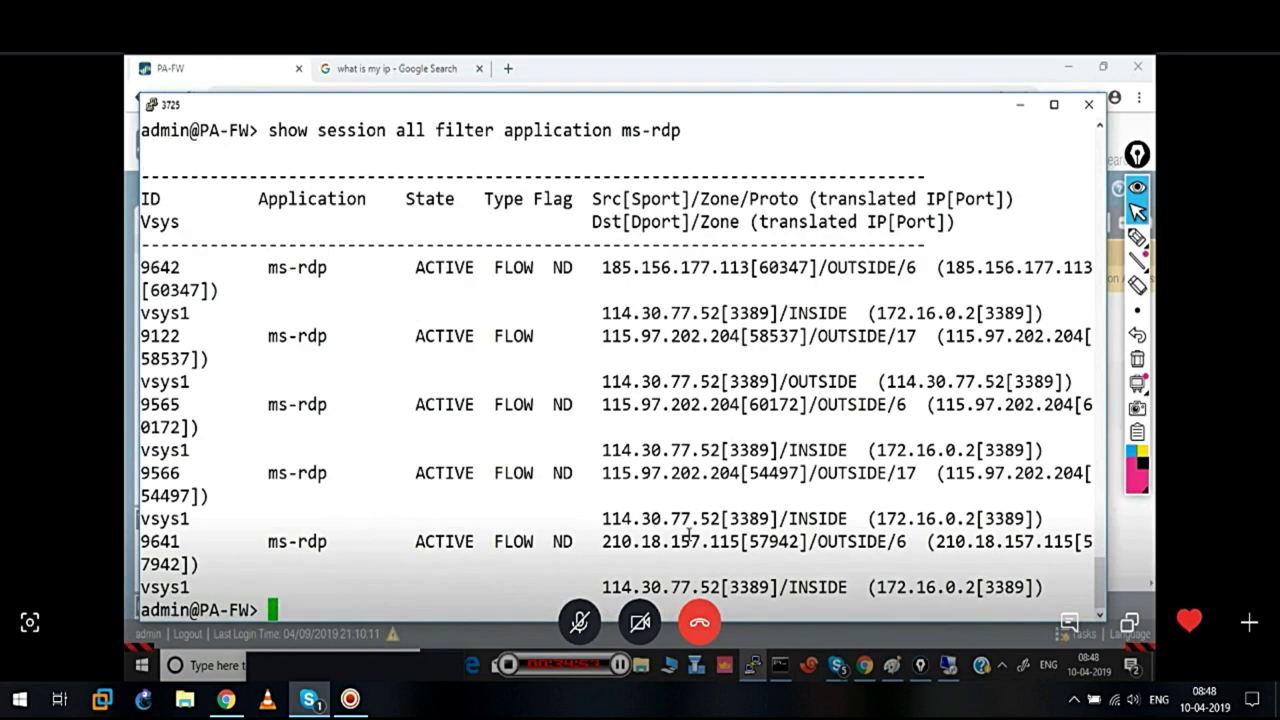
drag(548, 411, 594, 408)
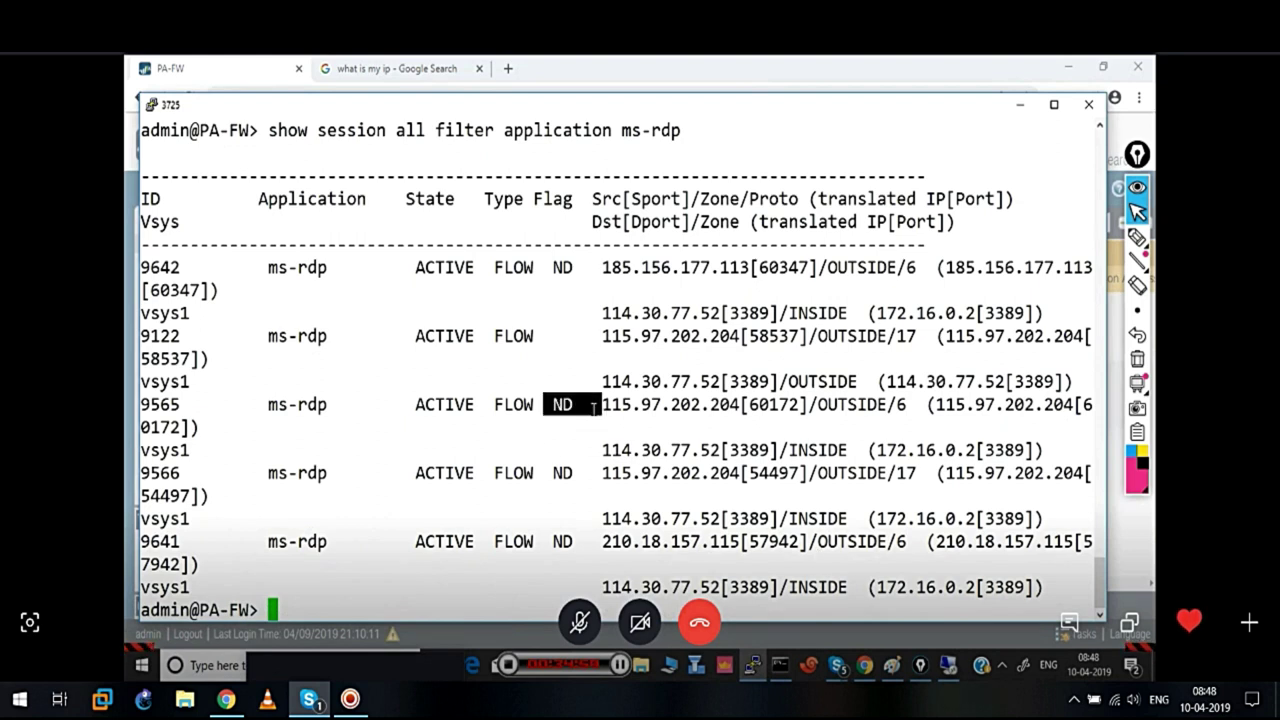
drag(548, 472, 592, 473)
drag(548, 541, 640, 541)
key(Return)
key(Return)
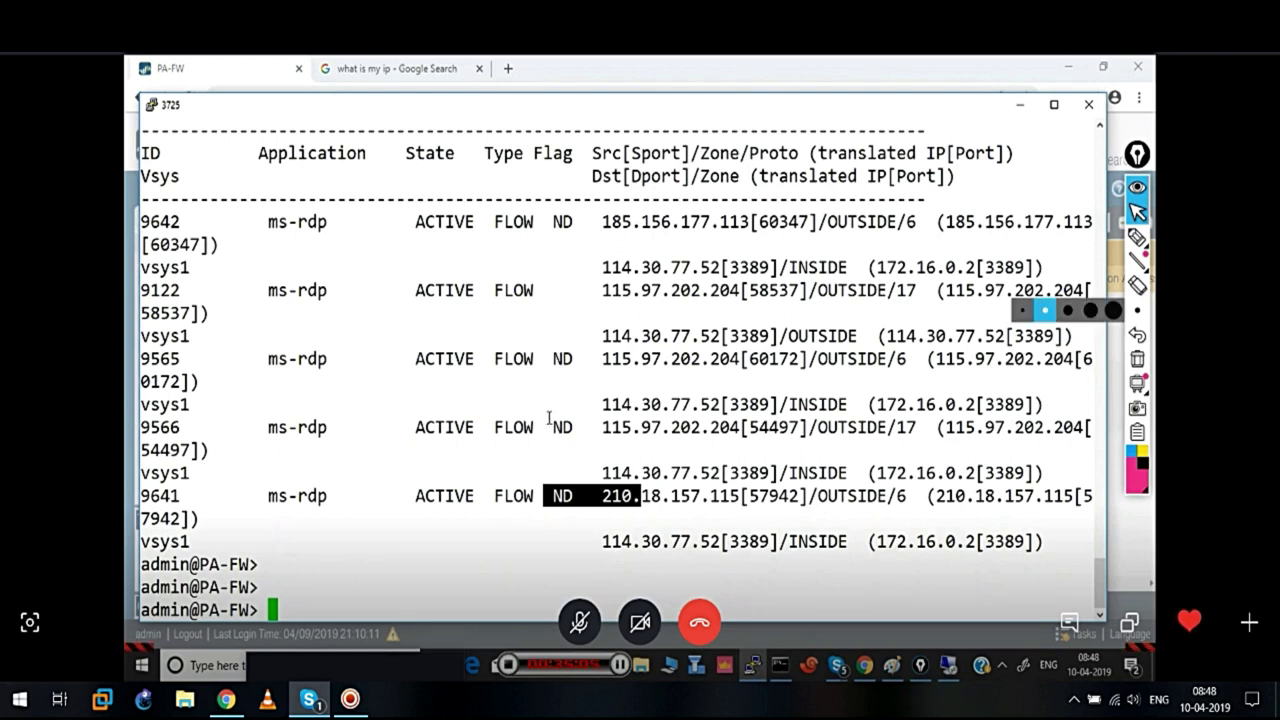
drag(548, 418, 600, 427)
drag(571, 473, 533, 473)
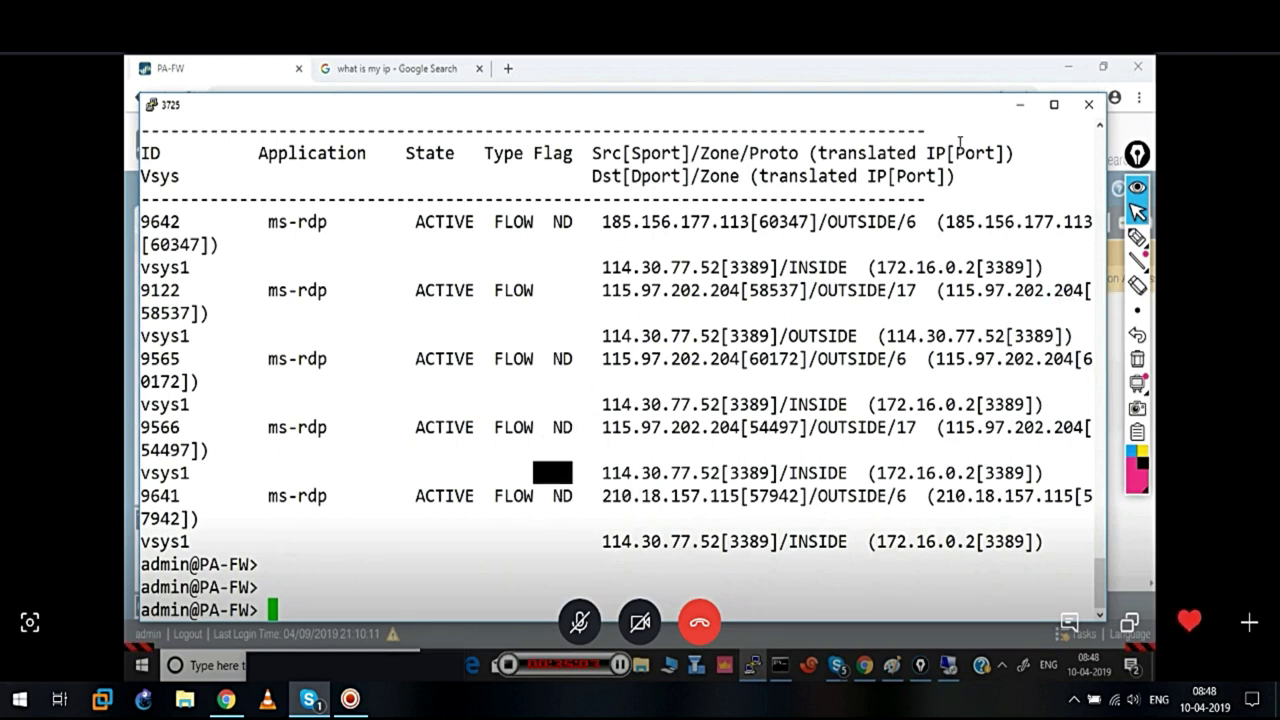
click(1053, 104)
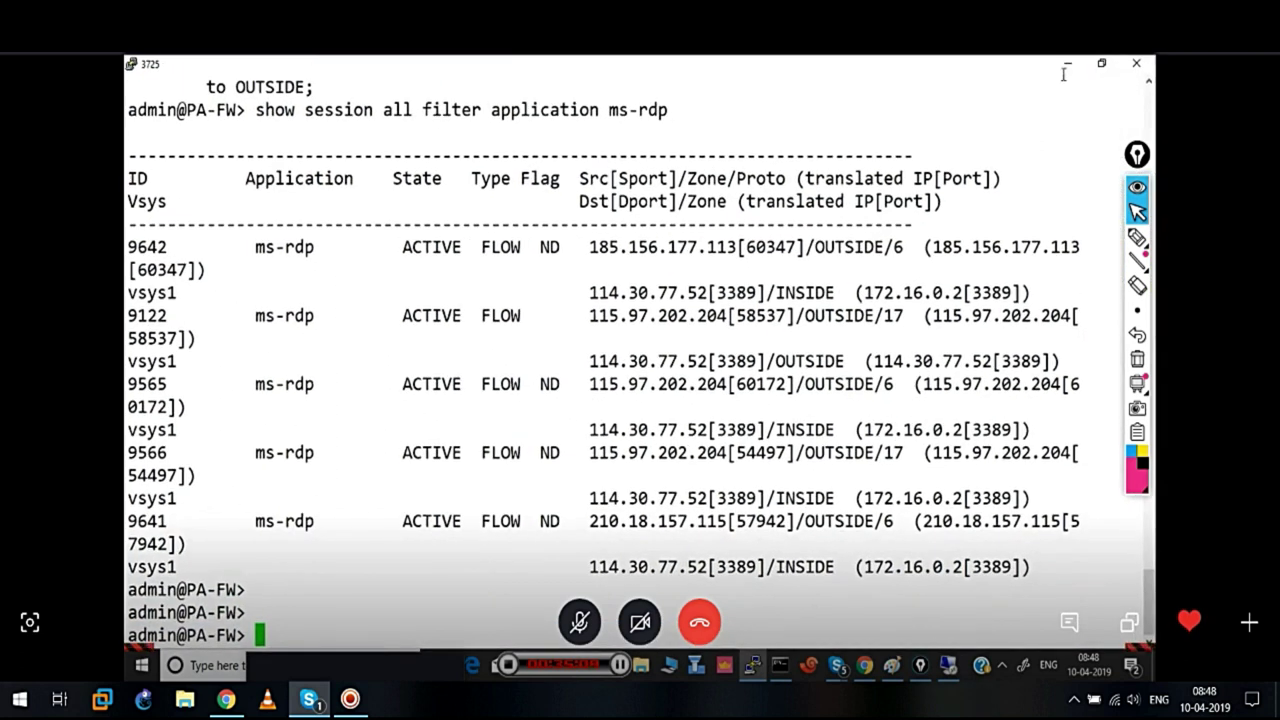
Append 'DynamicNAT' to the rule name; match zone INSIDE to OUTSIDE, source Inside-Net-172.16.0.0-16
click(1065, 68)
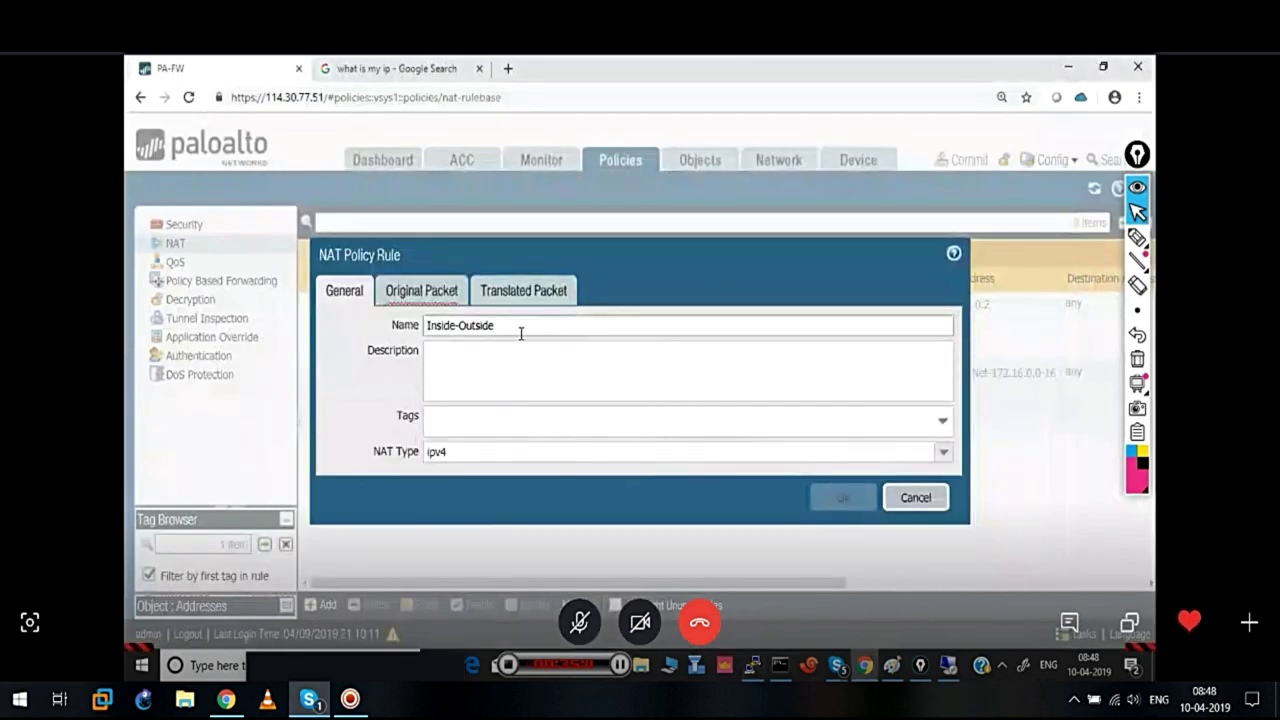
text(D)
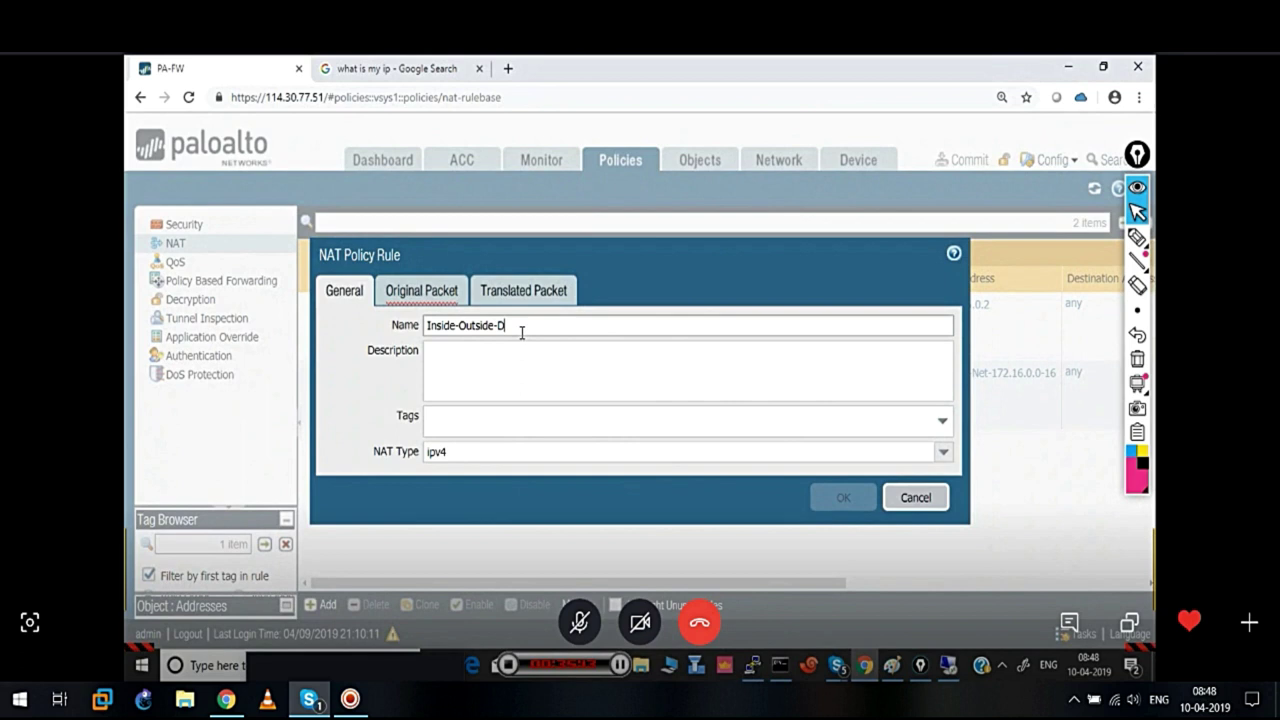
text(ynamic)
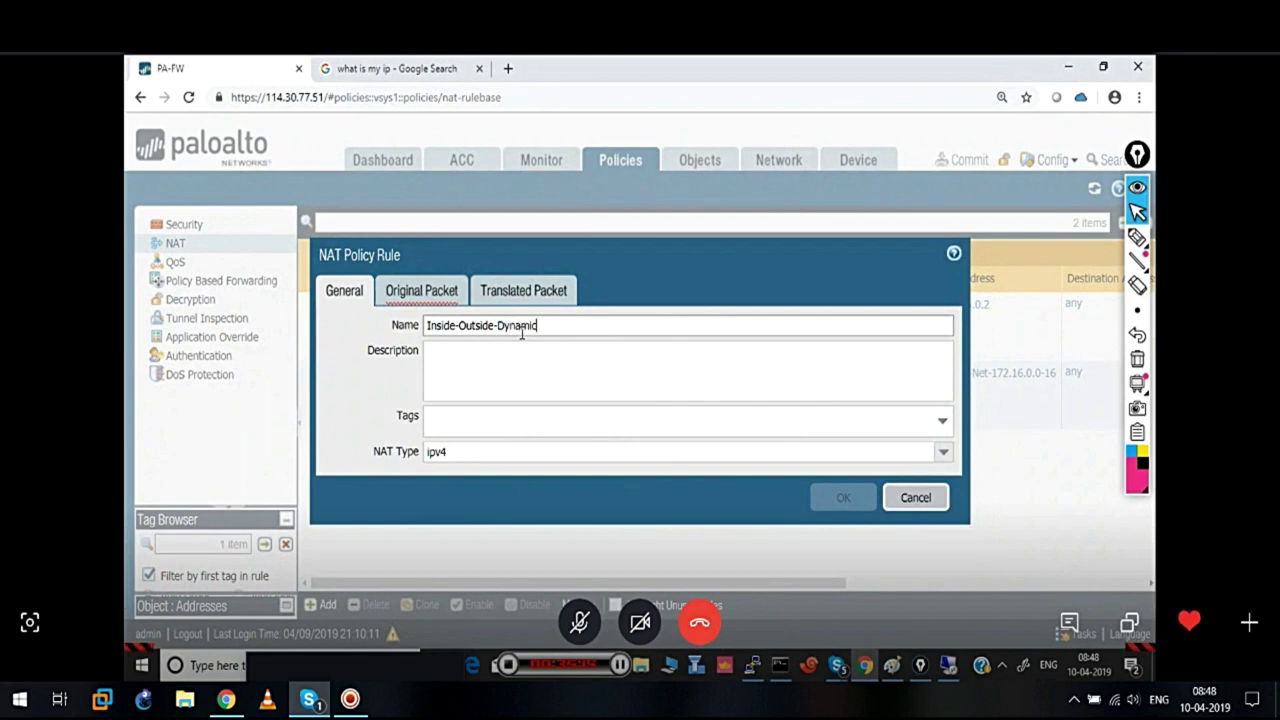
text(NAT)
click(452, 290)
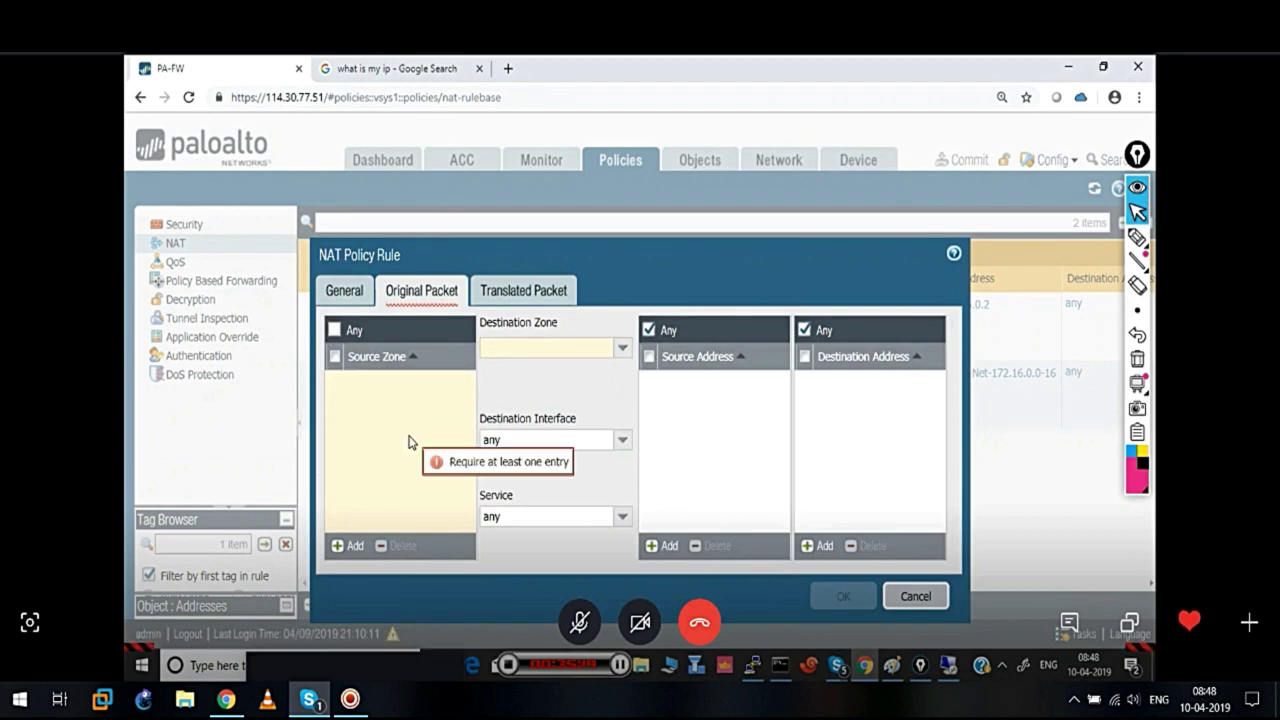
click(348, 546)
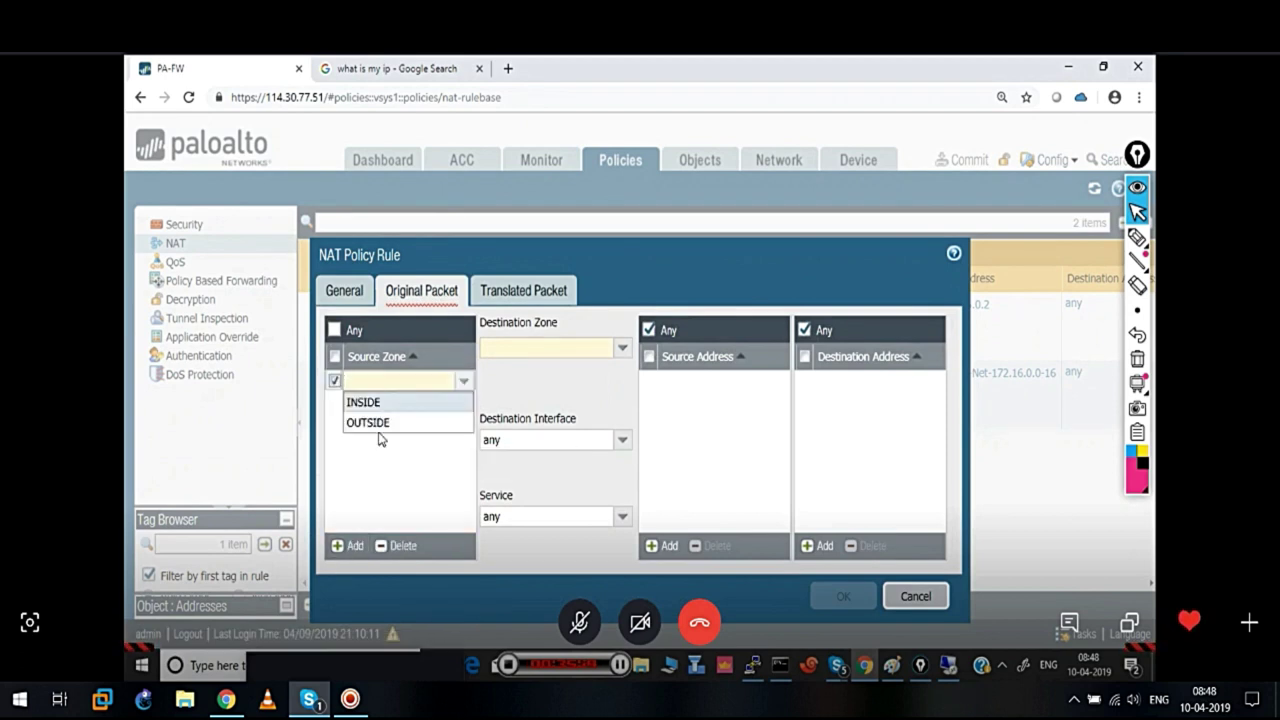
click(360, 402)
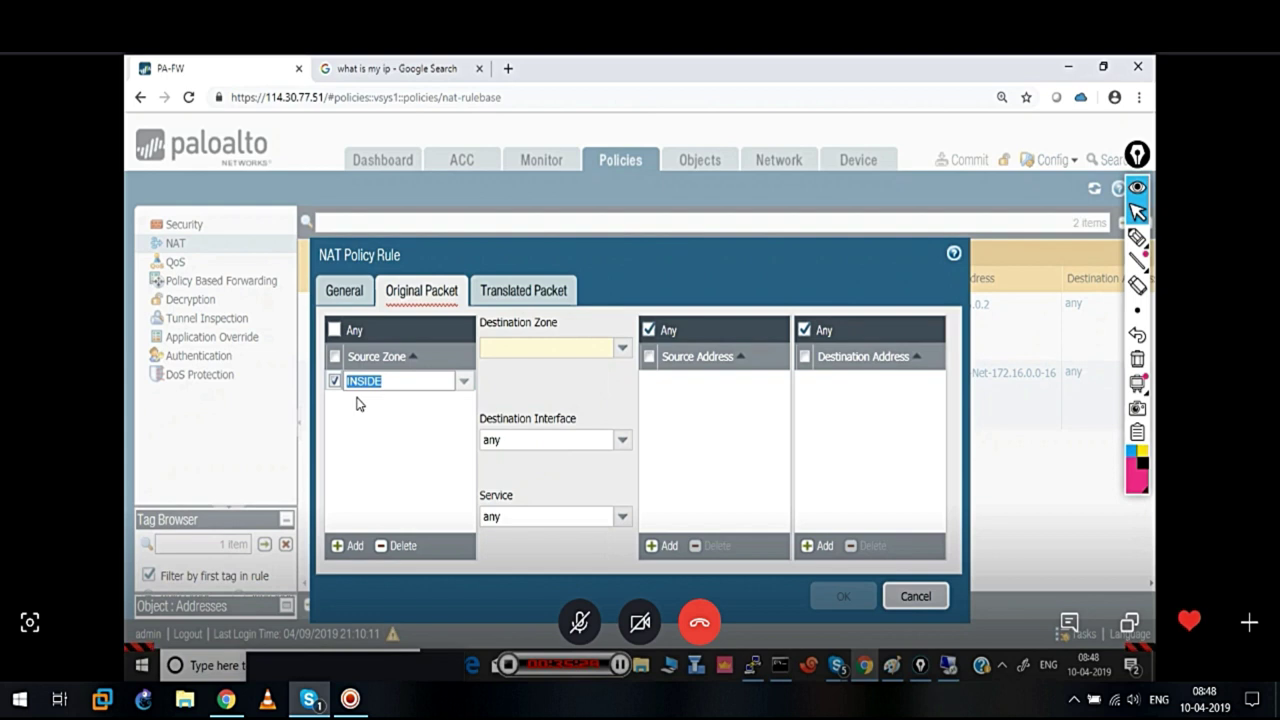
click(622, 348)
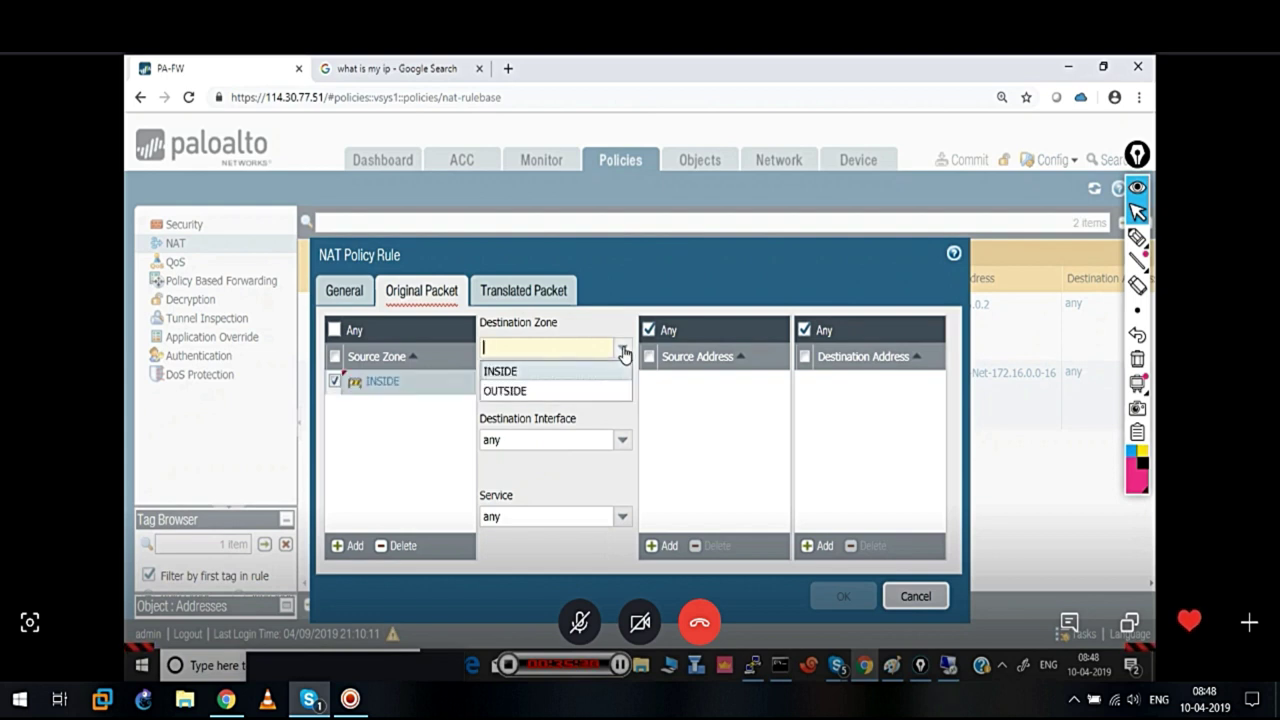
click(518, 391)
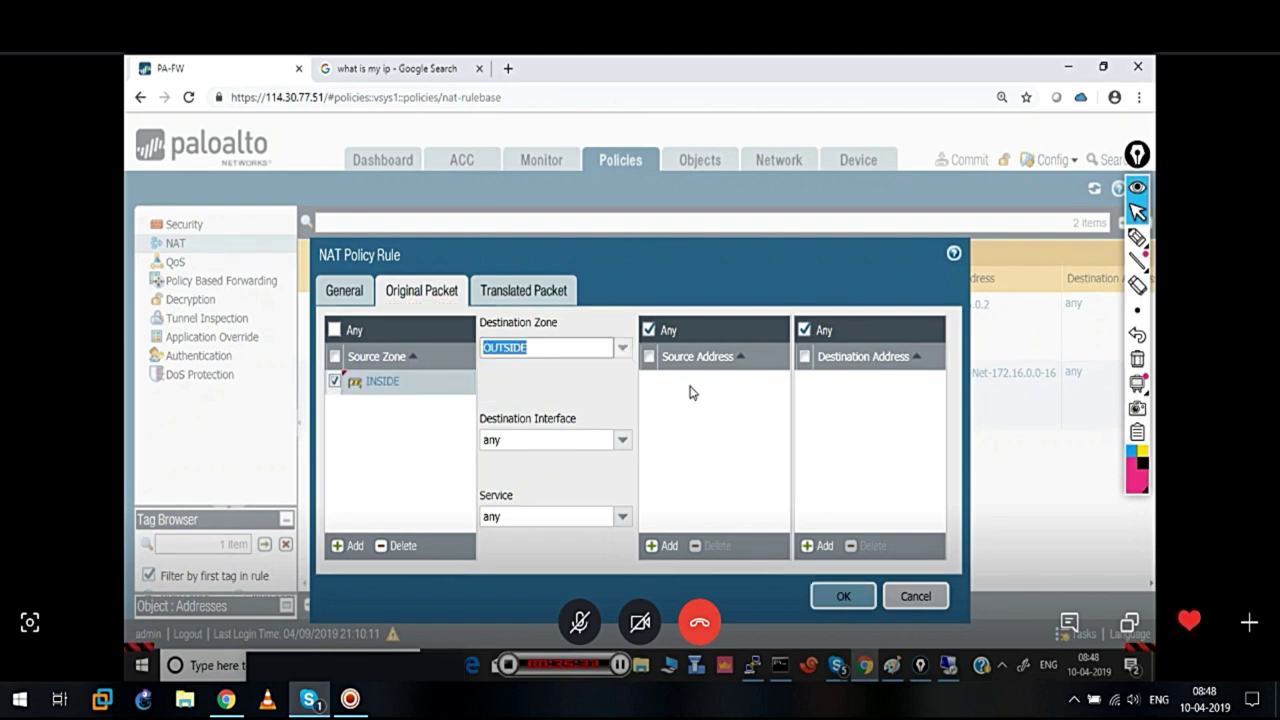
click(665, 546)
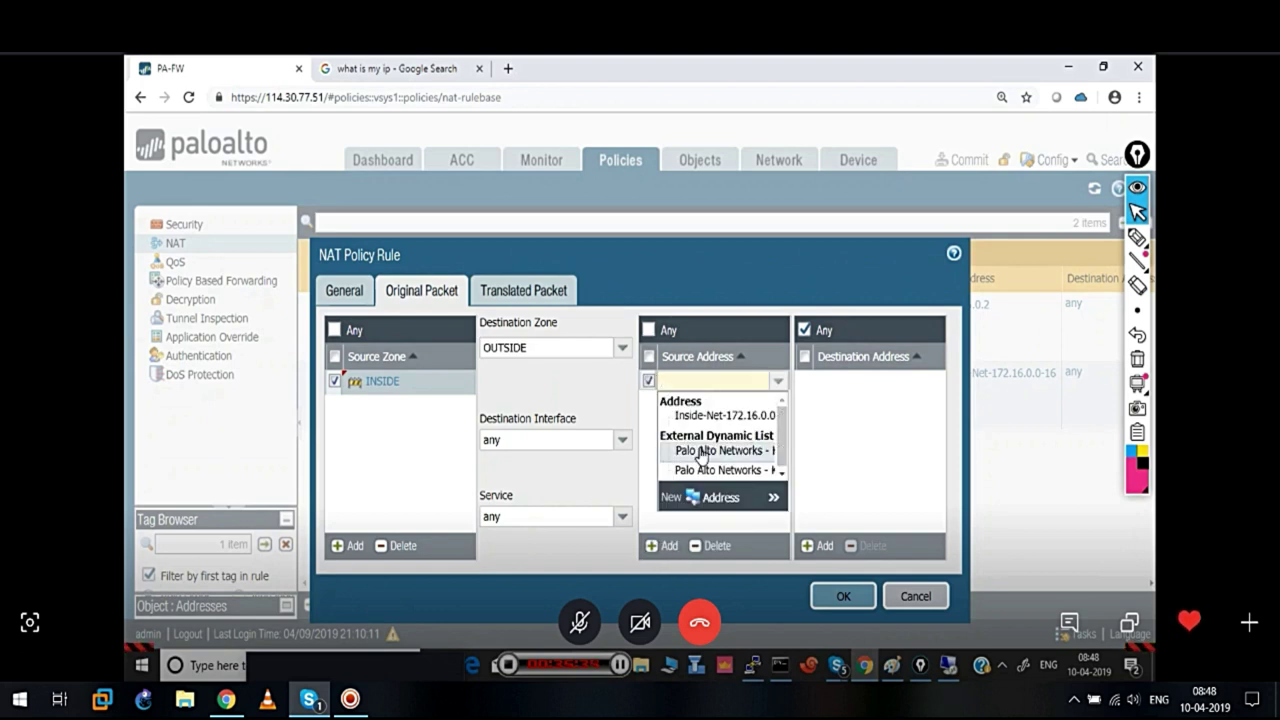
click(692, 417)
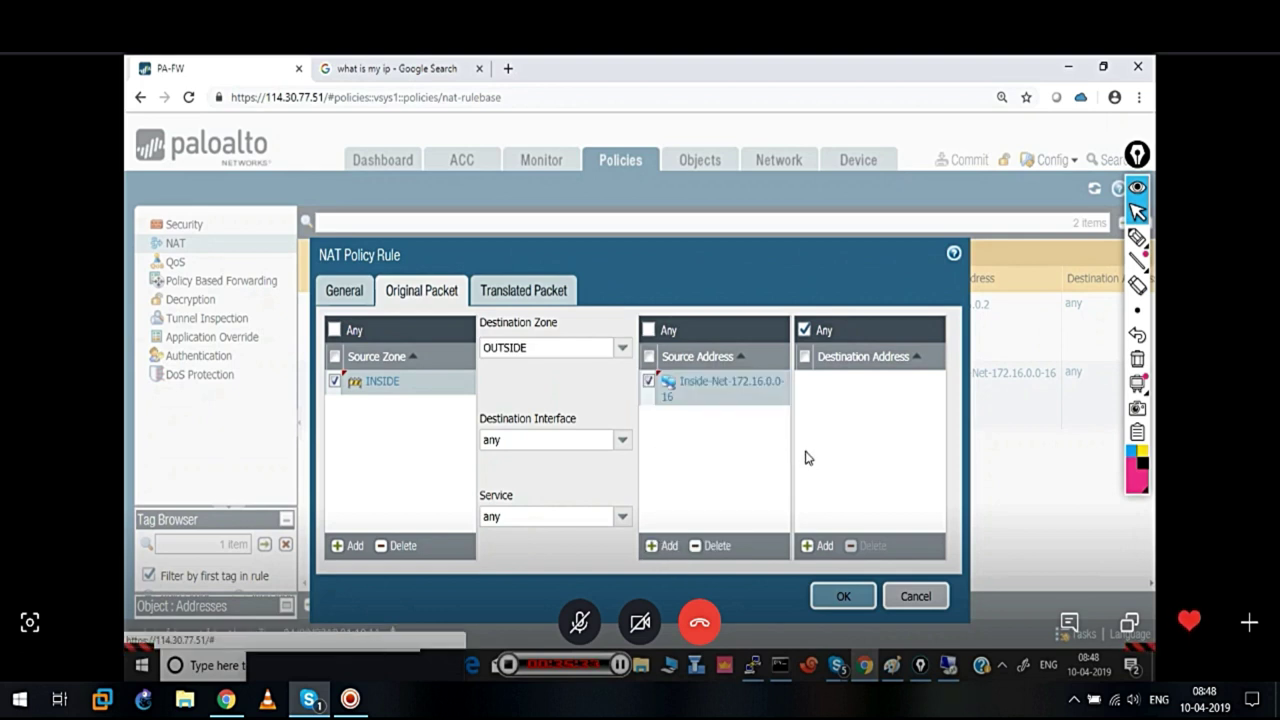
Set source translation to Dynamic IP and clear out the extra empty translated address rows
click(547, 292)
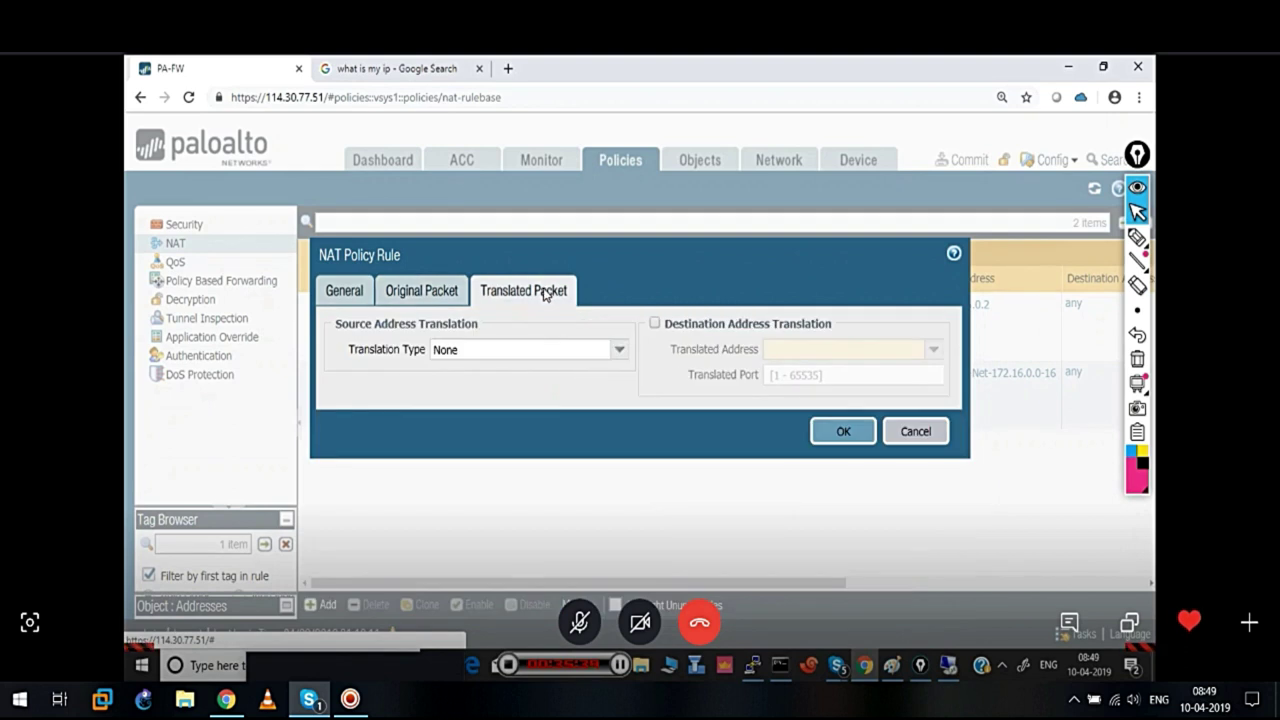
click(619, 349)
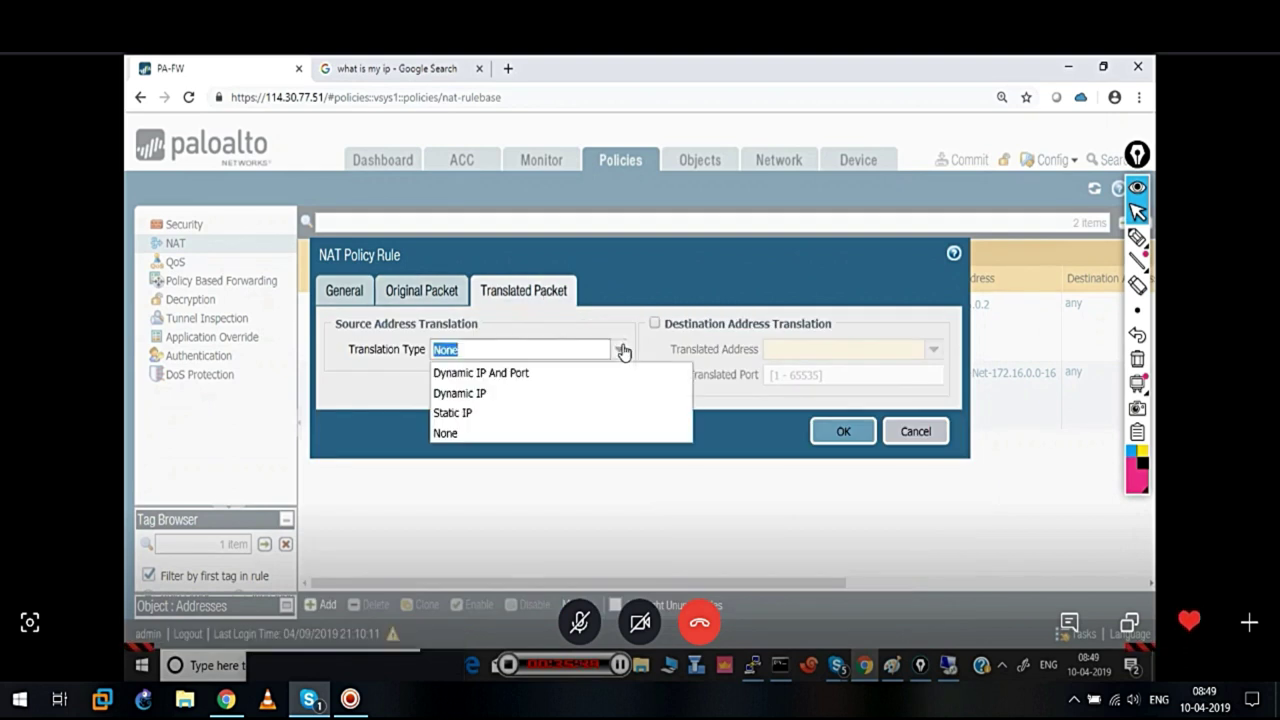
click(495, 397)
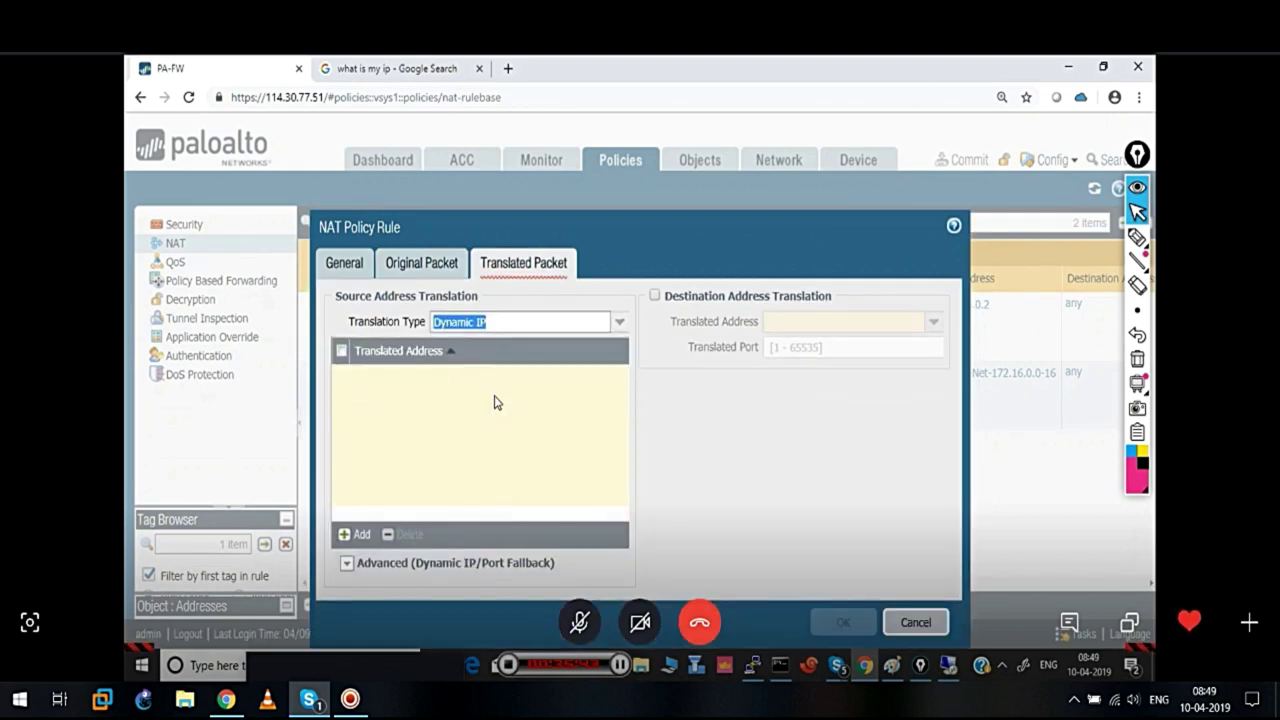
click(361, 538)
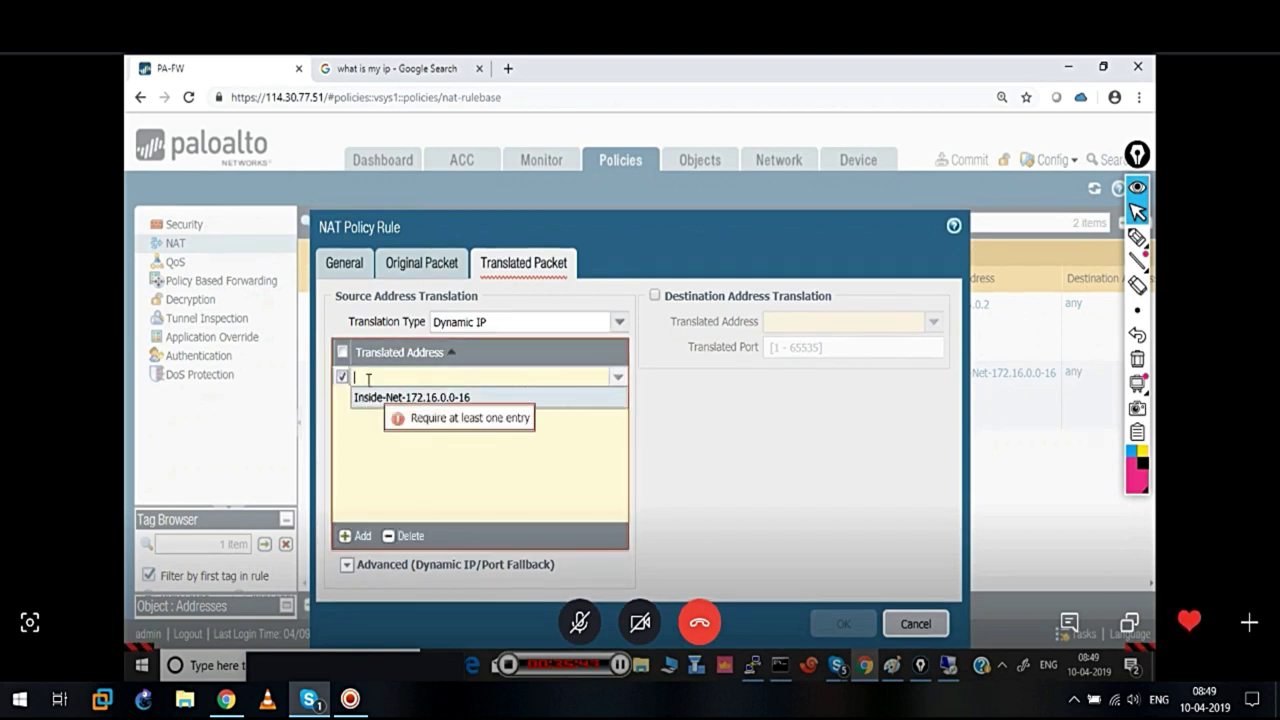
click(377, 479)
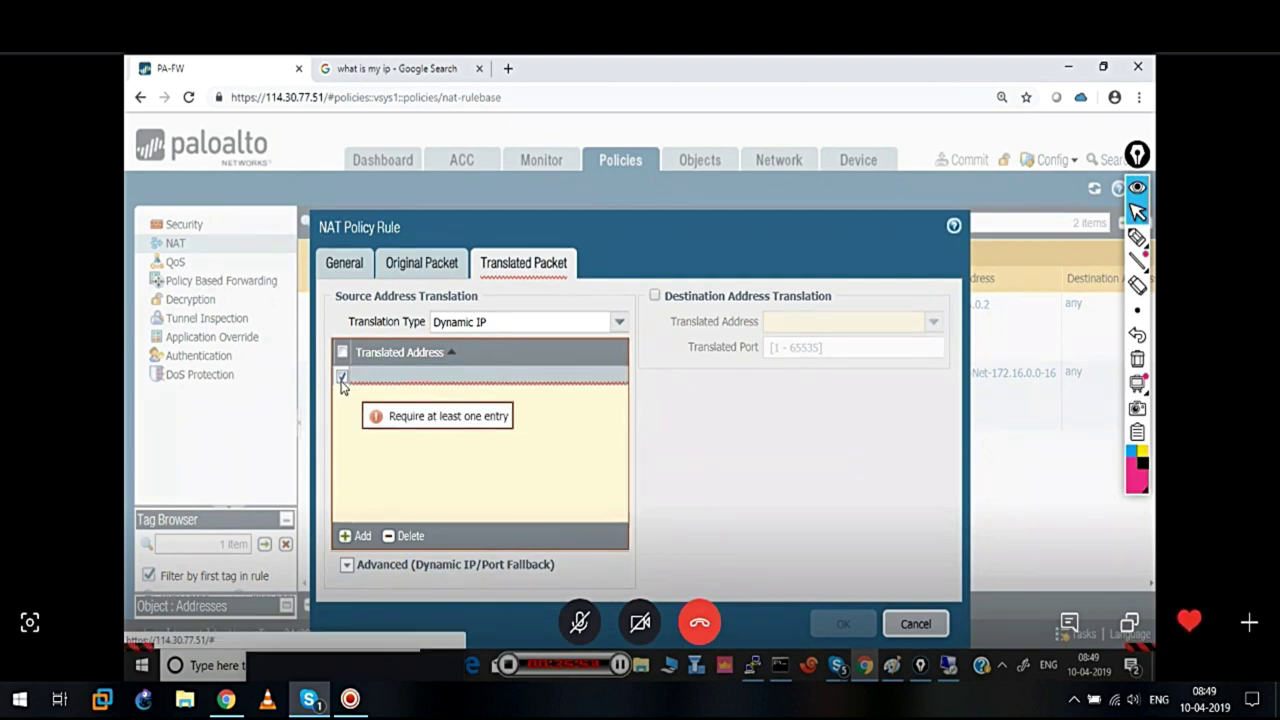
click(342, 380)
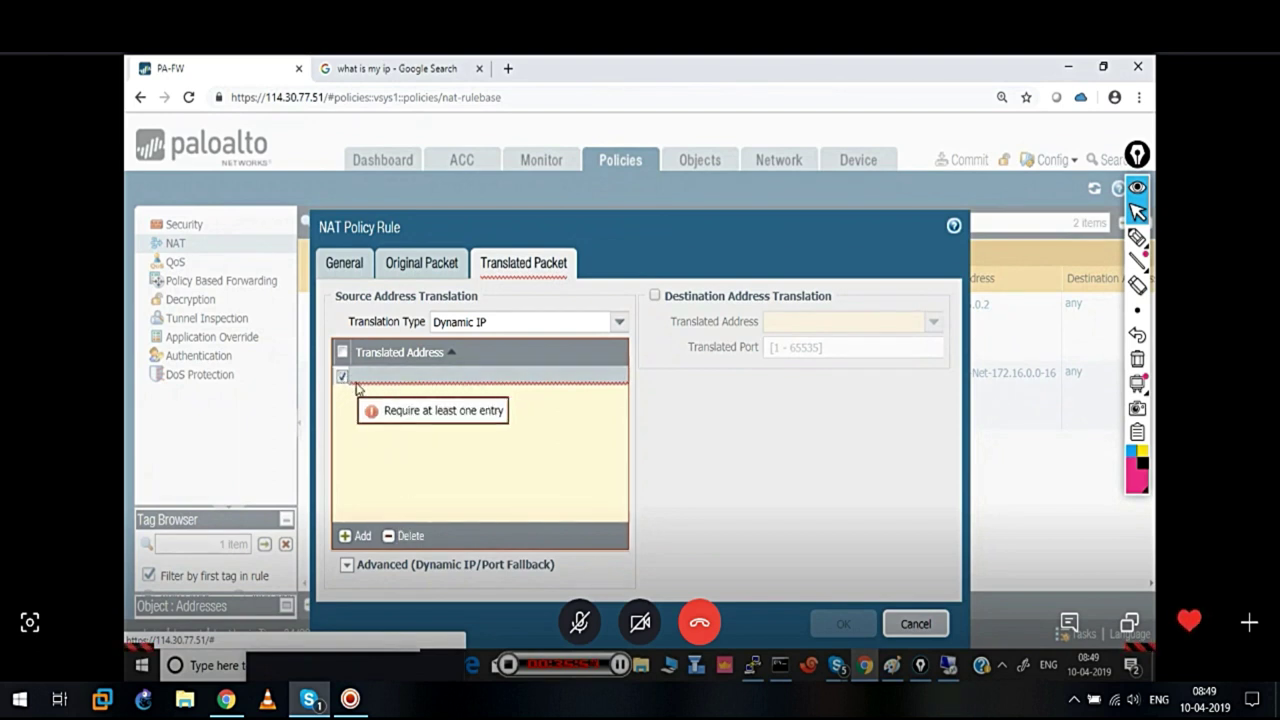
click(357, 536)
click(386, 508)
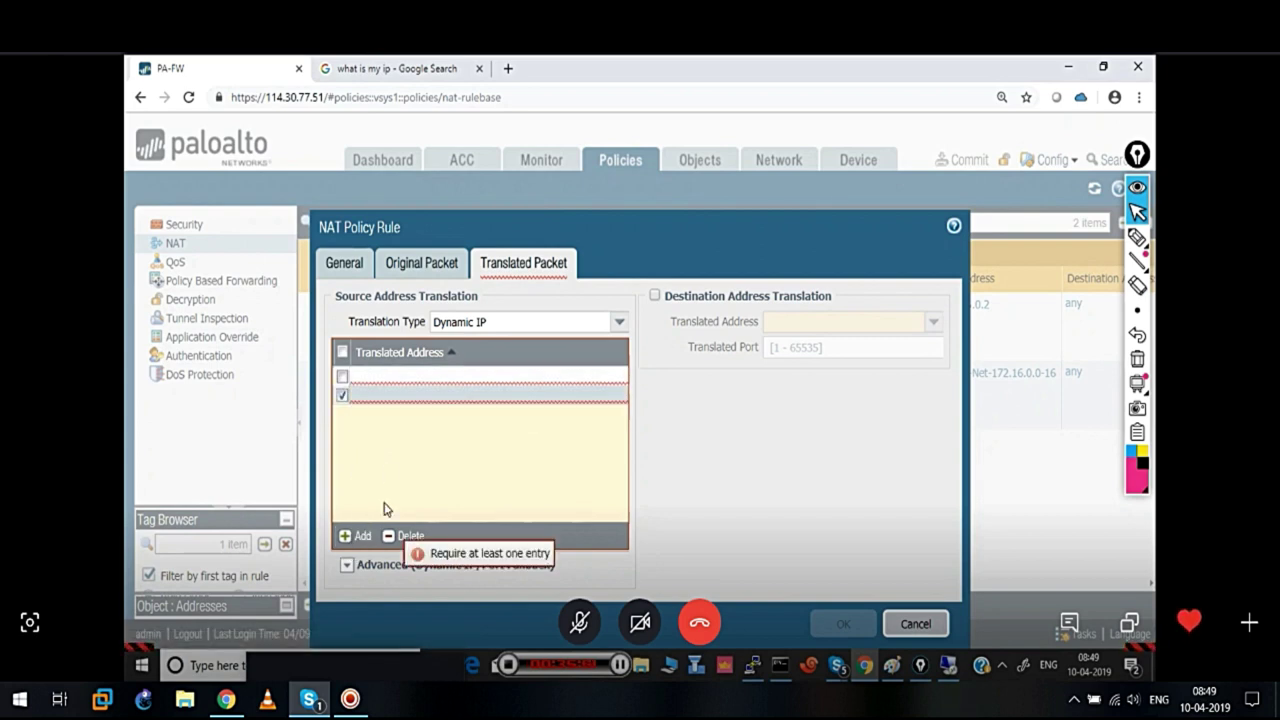
click(403, 536)
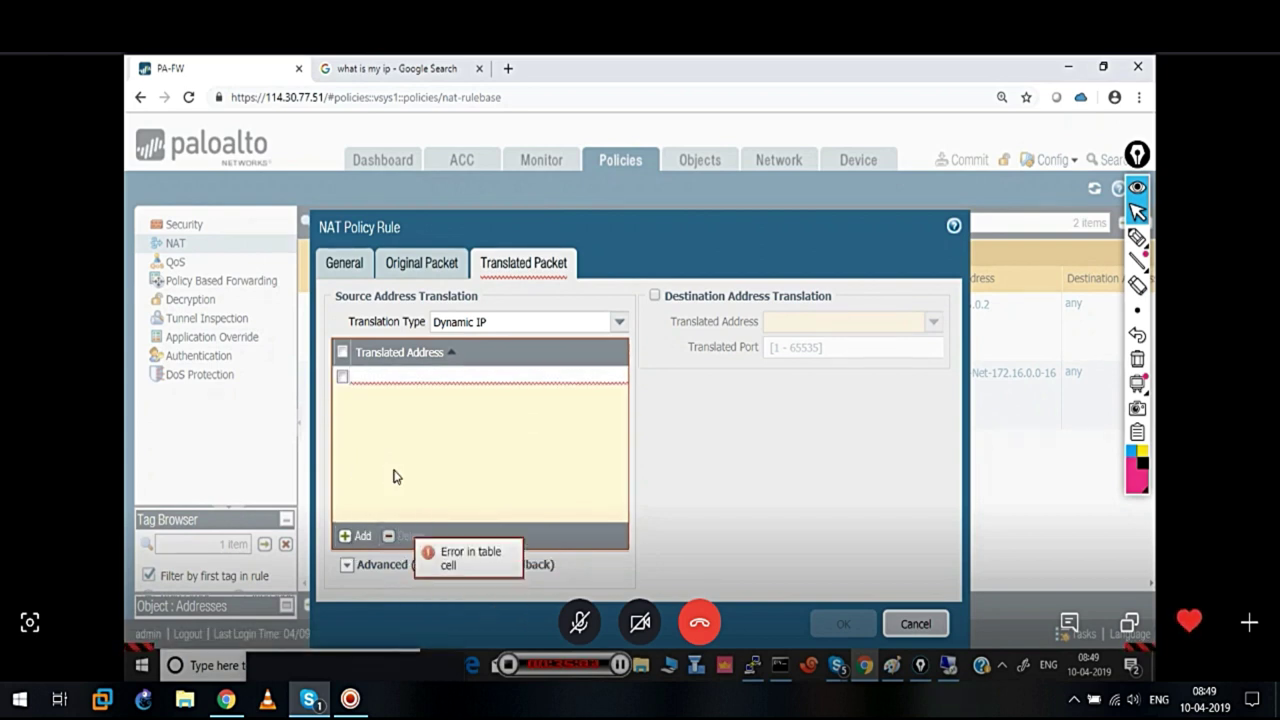
Enter 114.30.77.1-114.30.77.12 as the translated address range
click(343, 378)
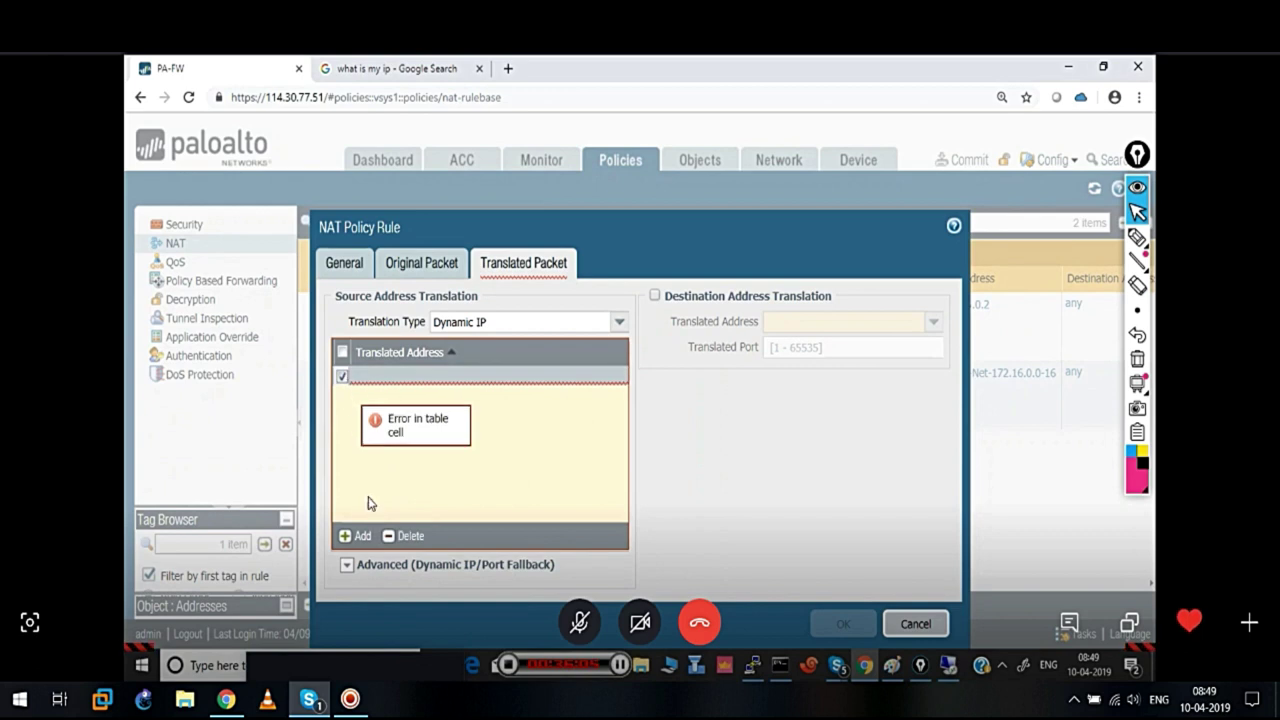
click(366, 372)
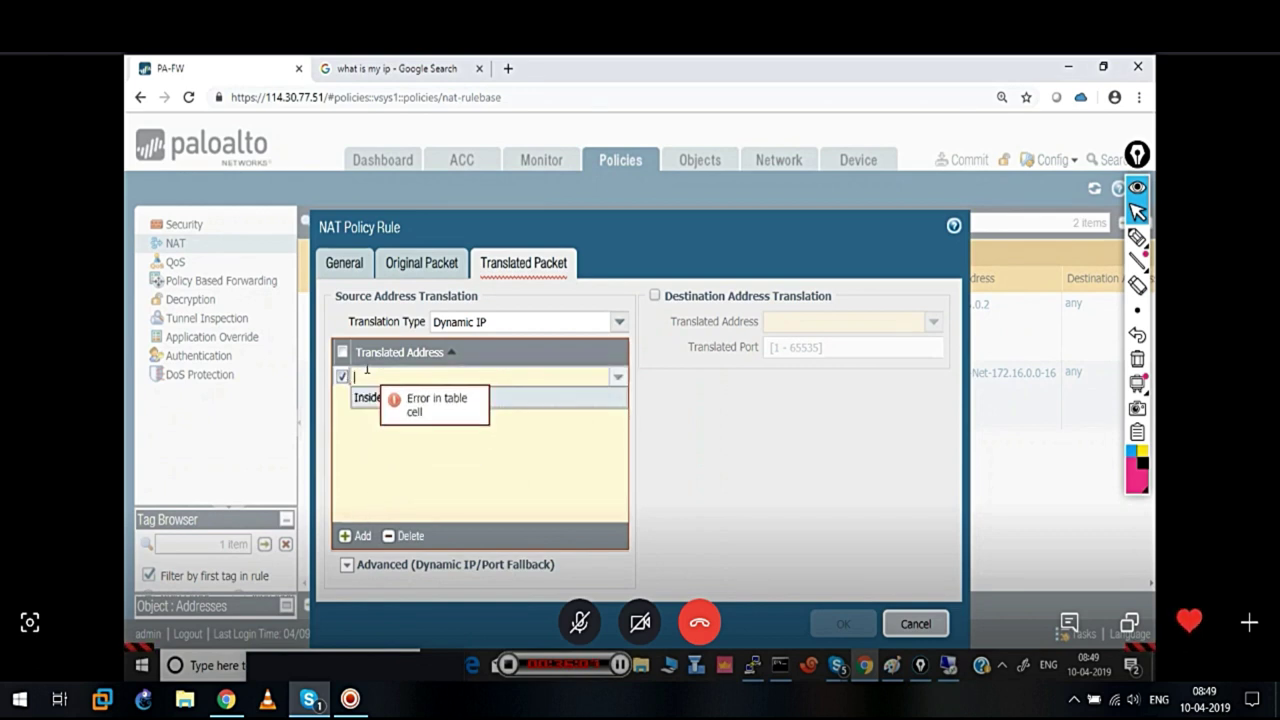
text(114.30.77.)
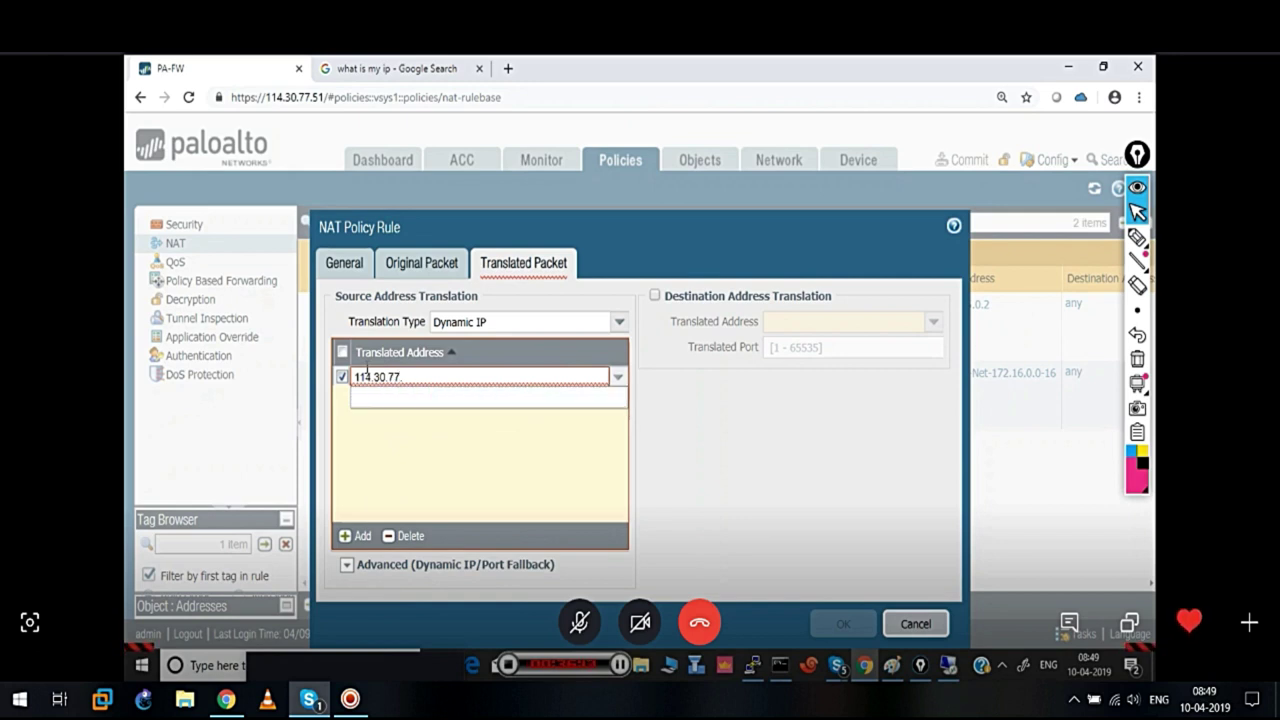
text(1-114.30.77.12)
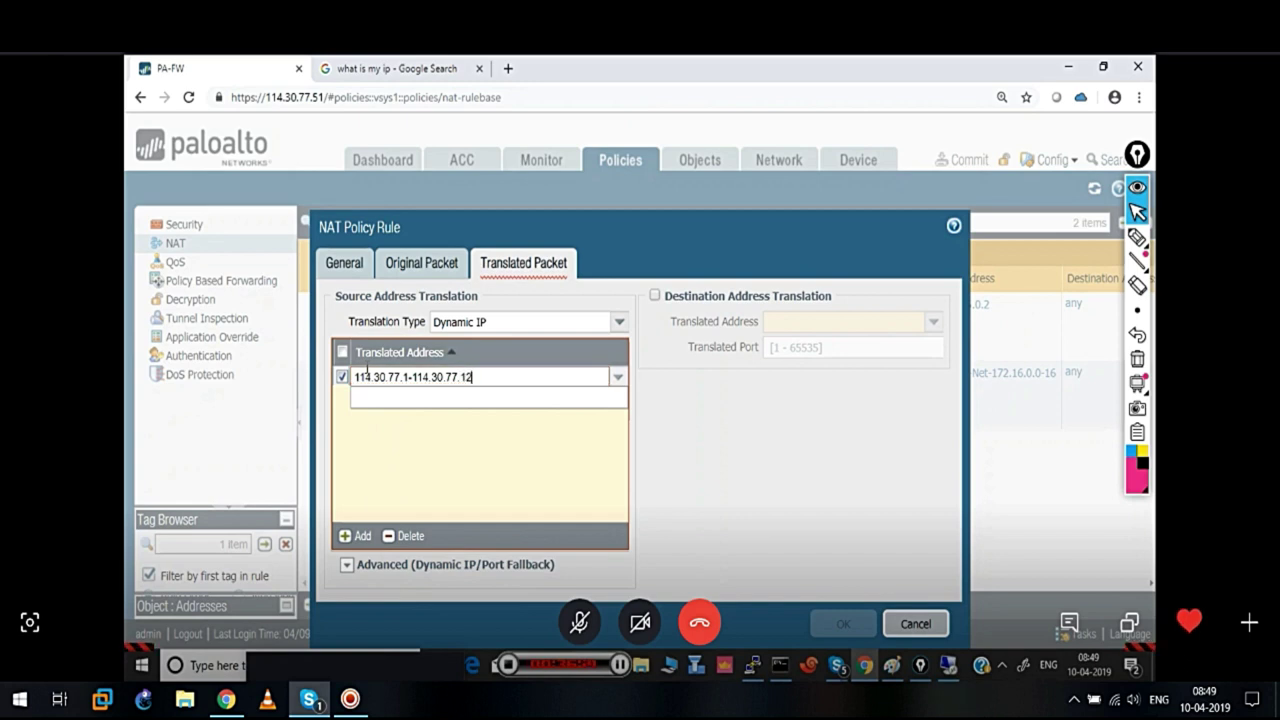
click(483, 490)
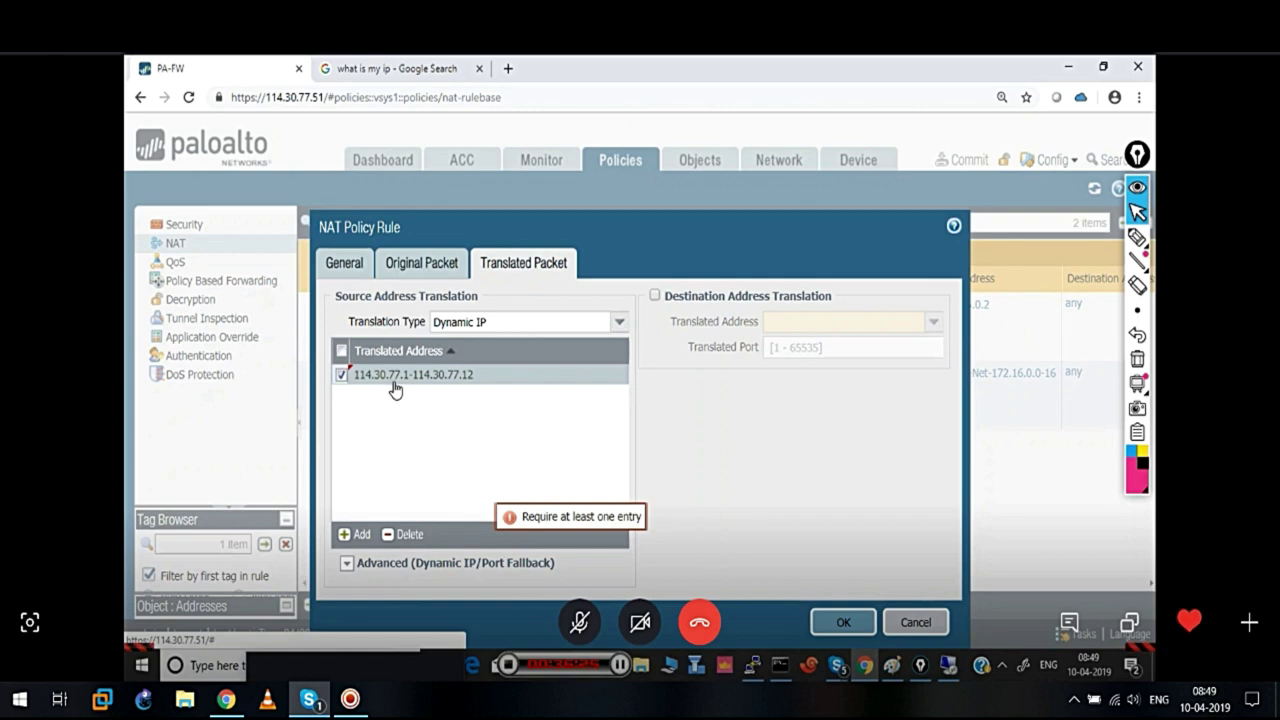
Give the dynamic NAT rule an Interface Address fallback on ethernet1/2, IP 114.30.77.51/29, and save it
click(415, 272)
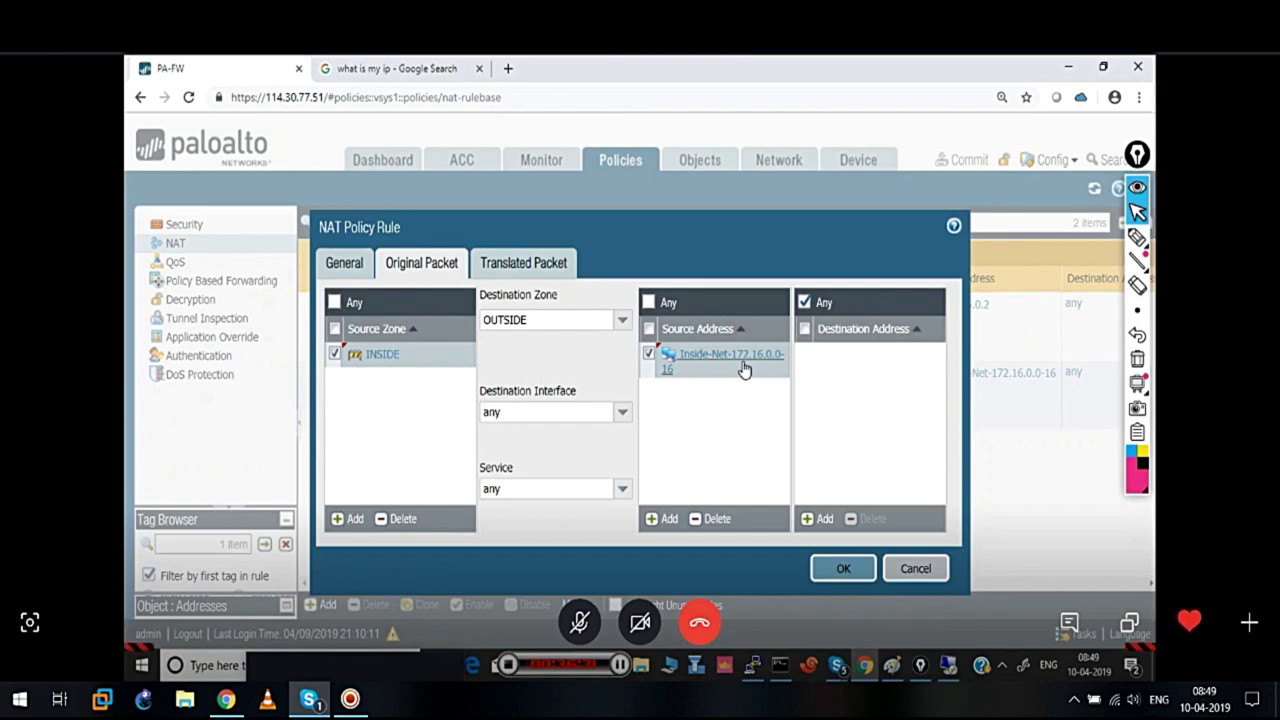
click(543, 271)
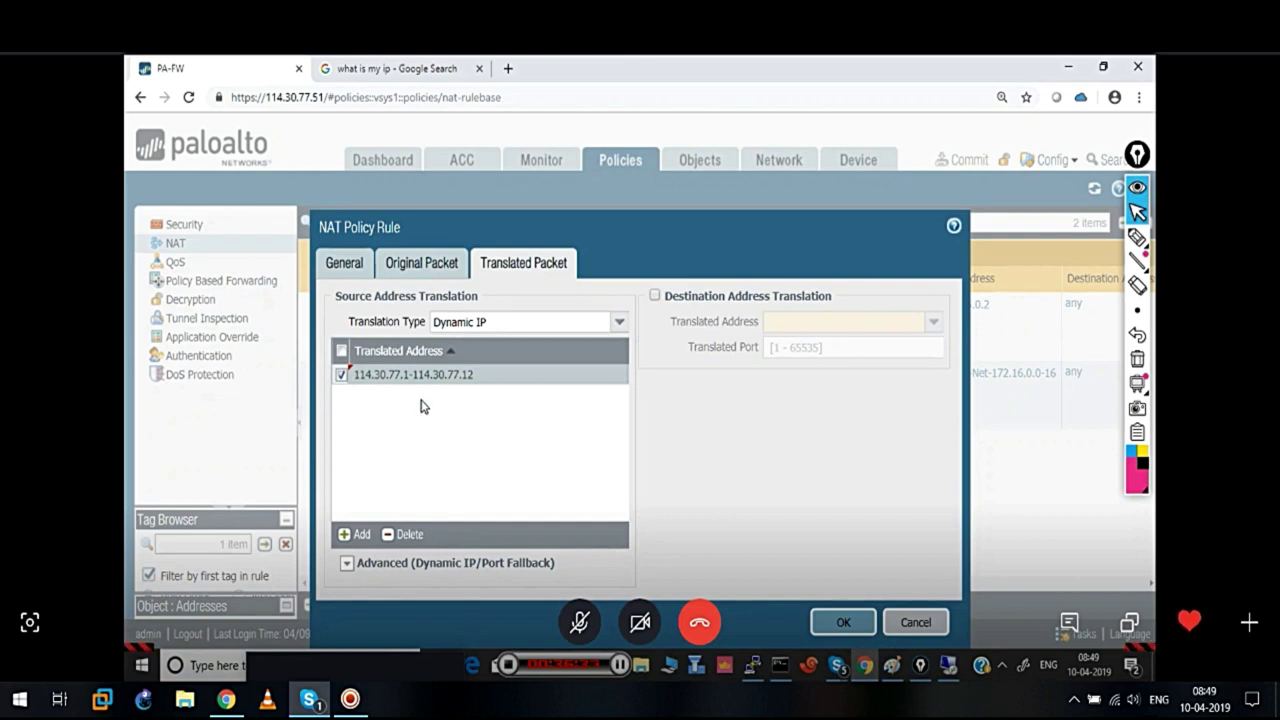
click(346, 566)
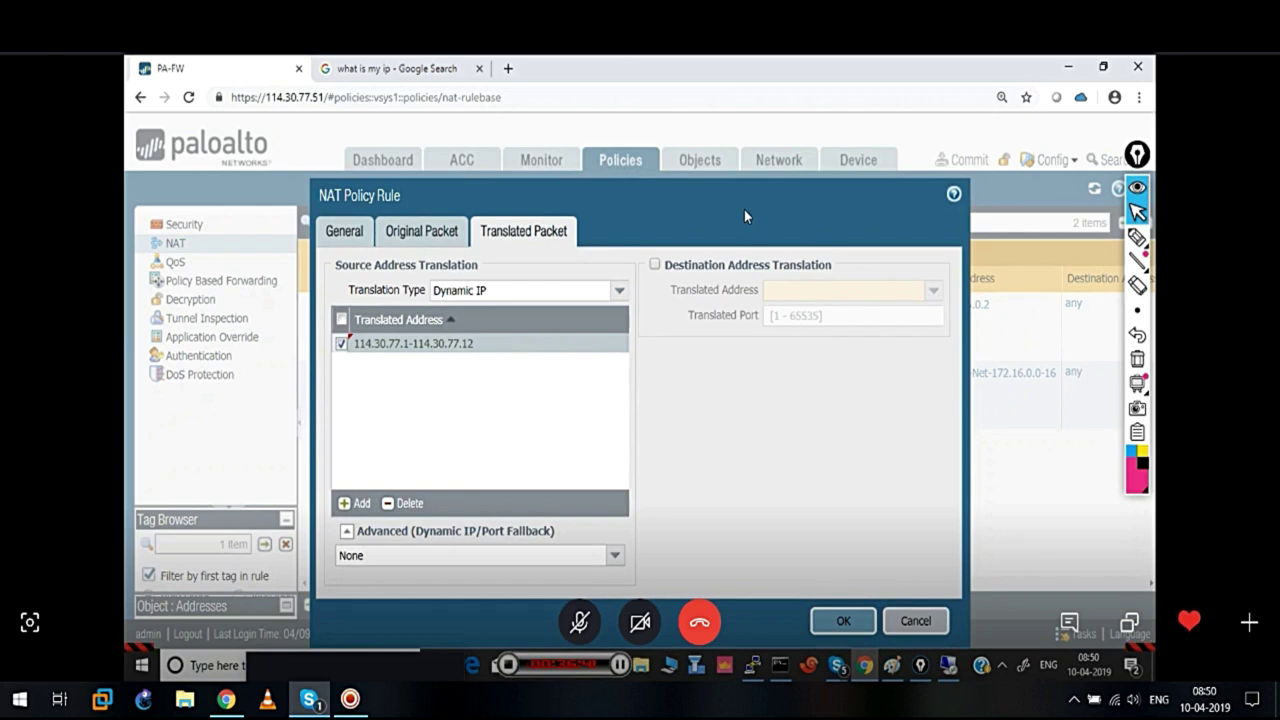
click(616, 558)
click(432, 598)
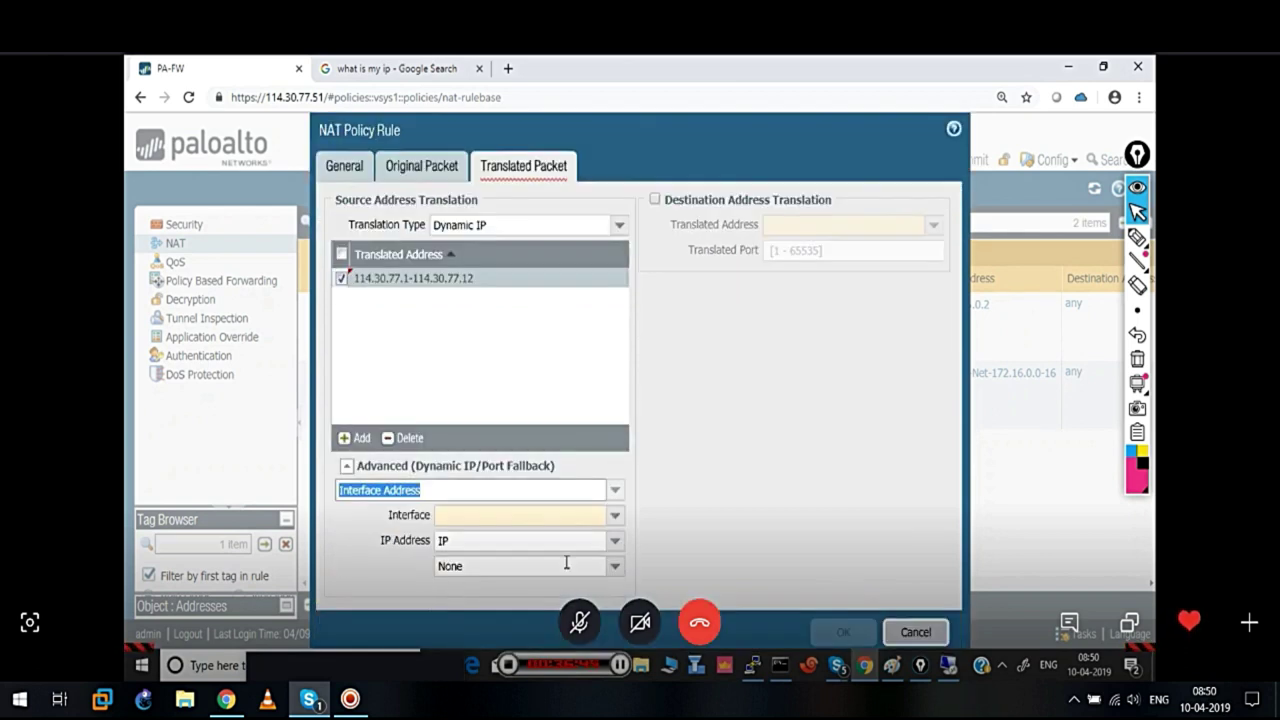
click(615, 515)
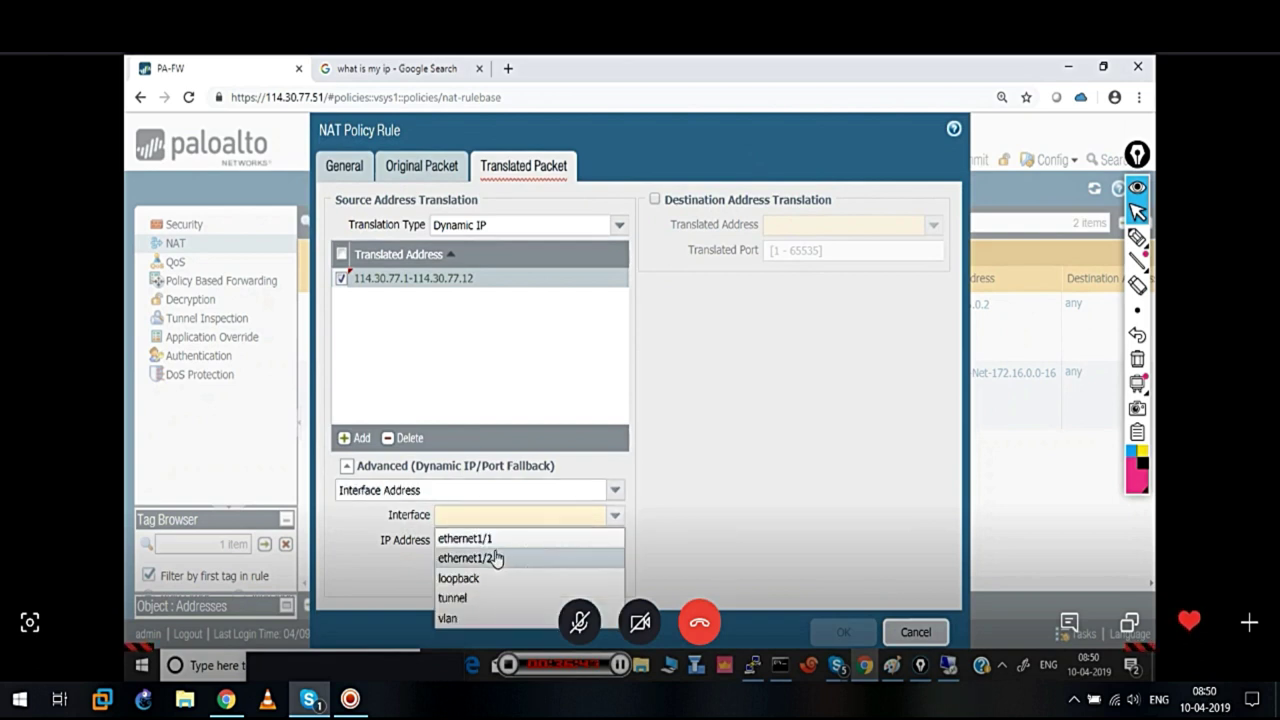
click(491, 557)
click(614, 540)
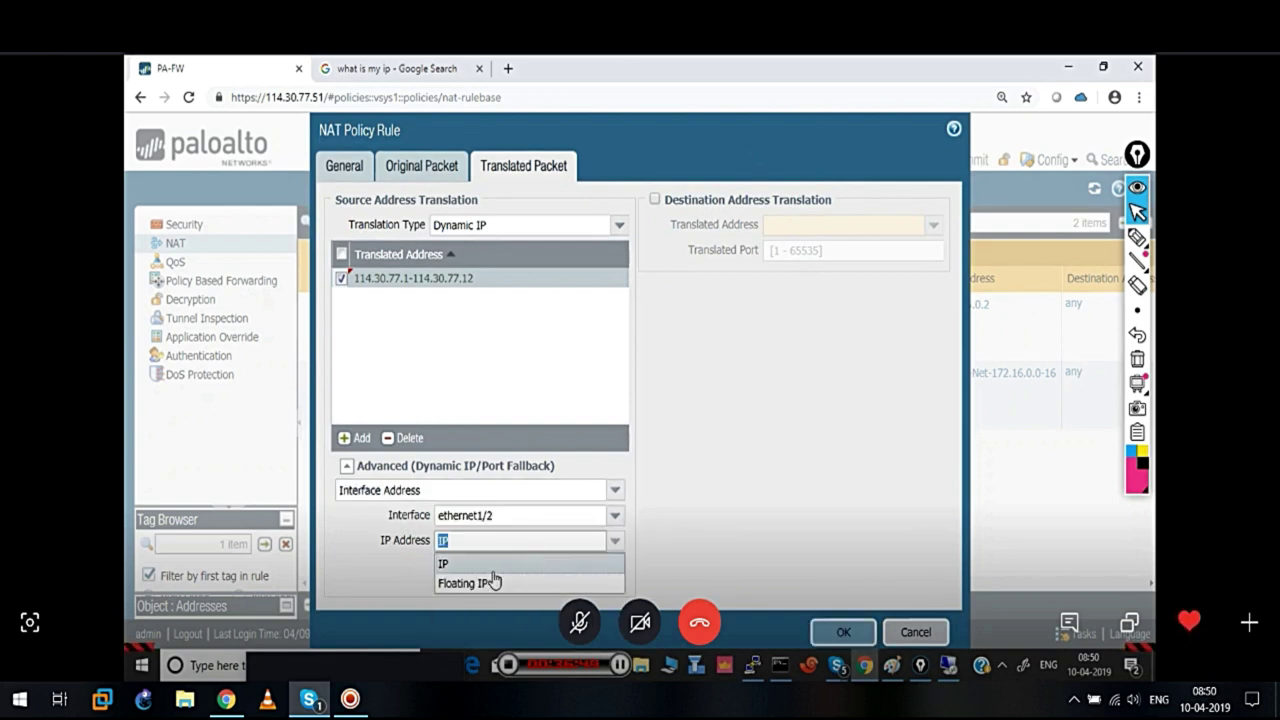
click(458, 565)
click(614, 570)
click(495, 608)
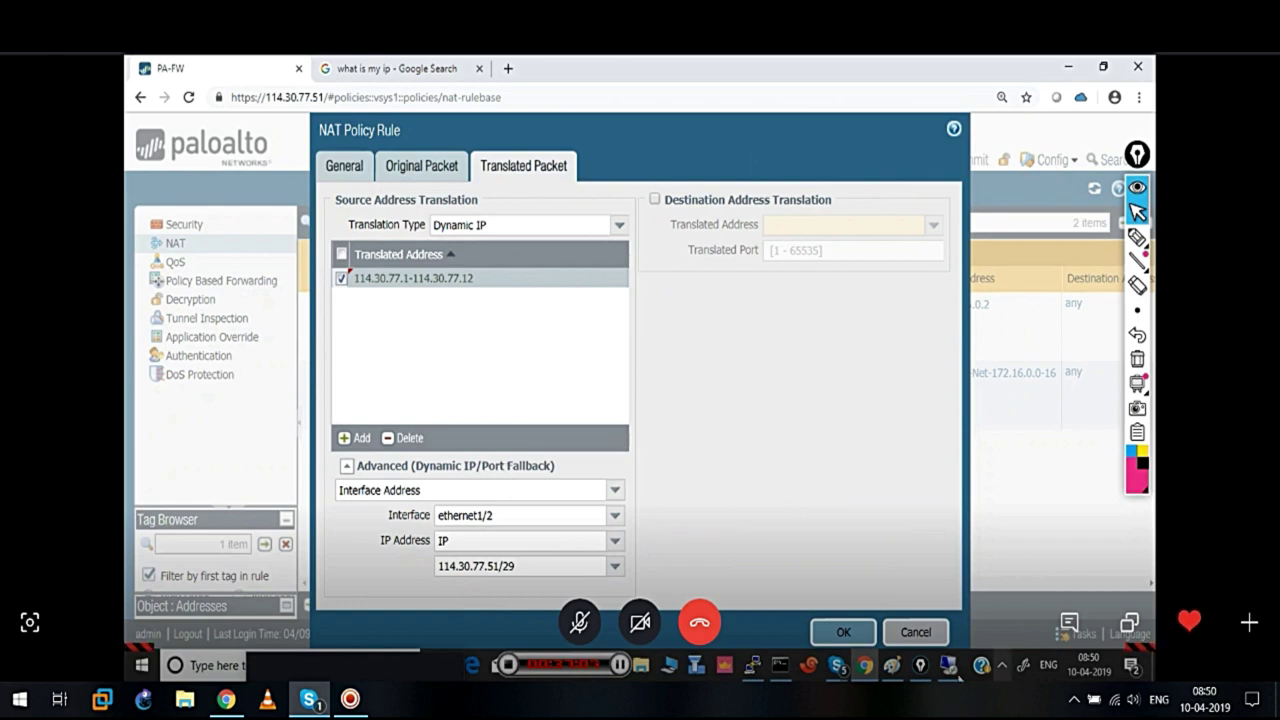
click(849, 639)
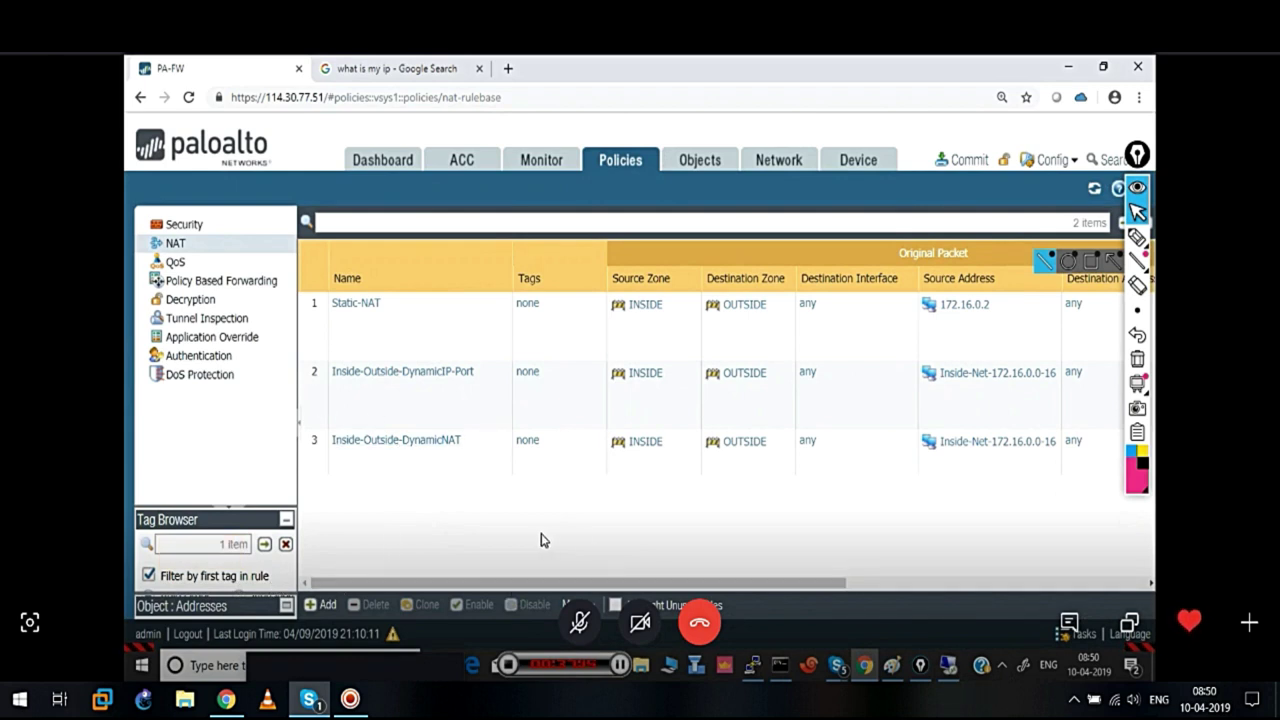
Delete the Inside-Outside-DynamicIP-Port rule from the NAT rulebase and confirm
mouse_move(368, 450)
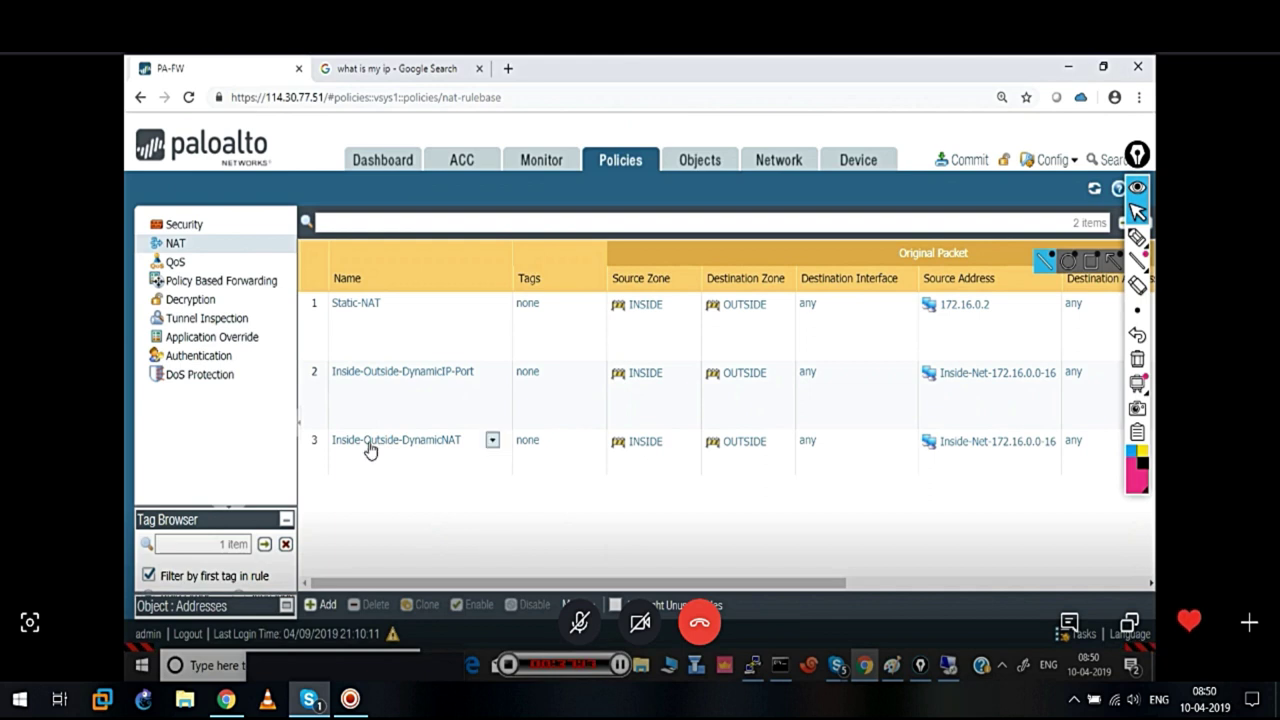
click(318, 398)
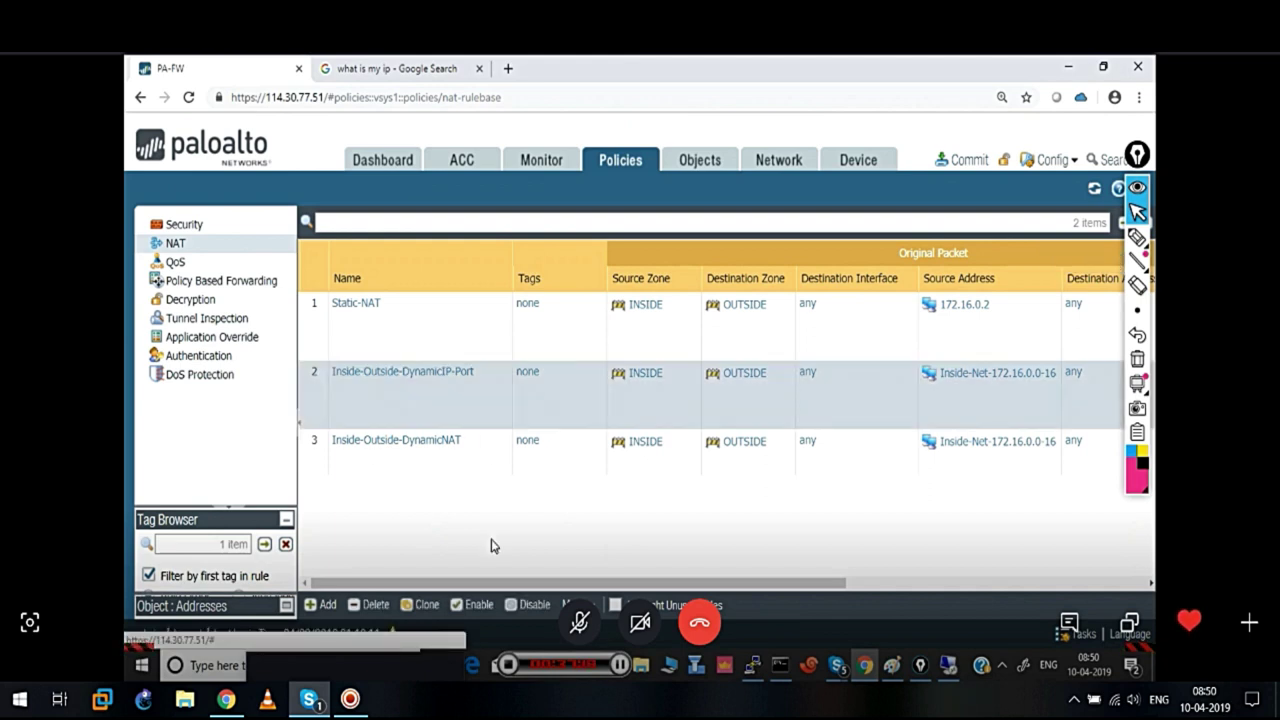
click(376, 604)
click(597, 453)
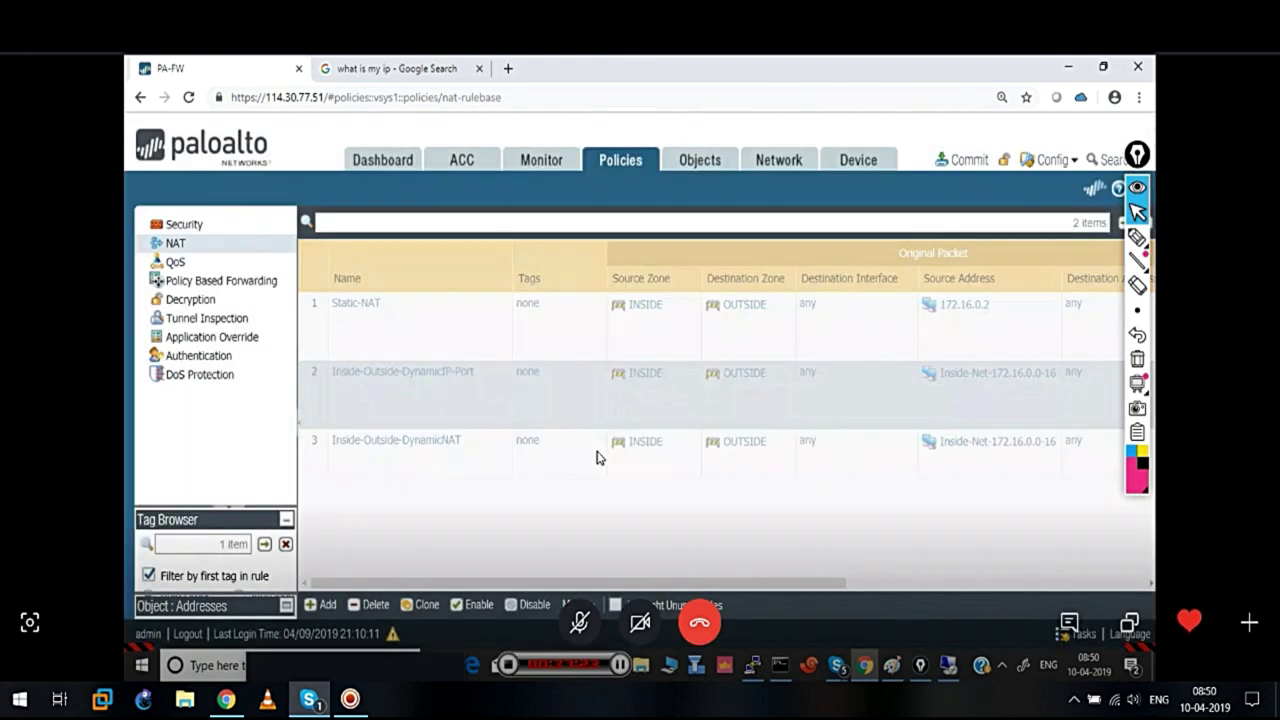
click(326, 605)
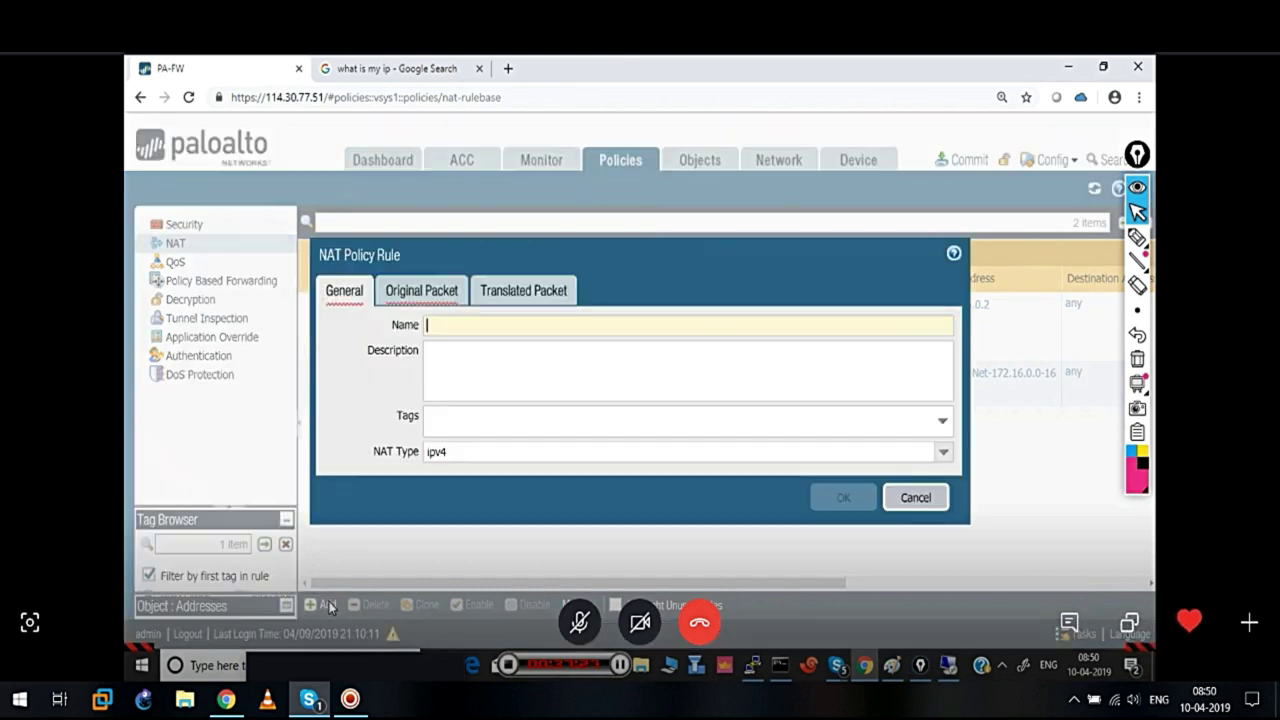
click(527, 290)
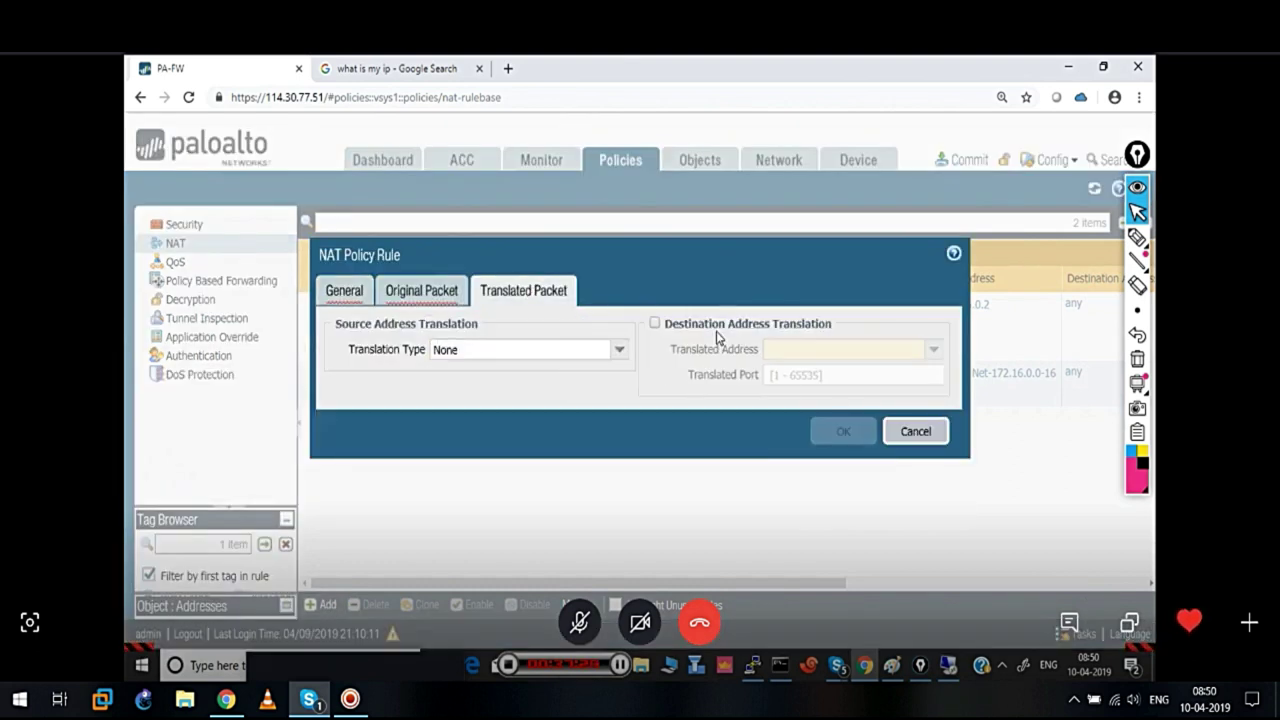
click(621, 352)
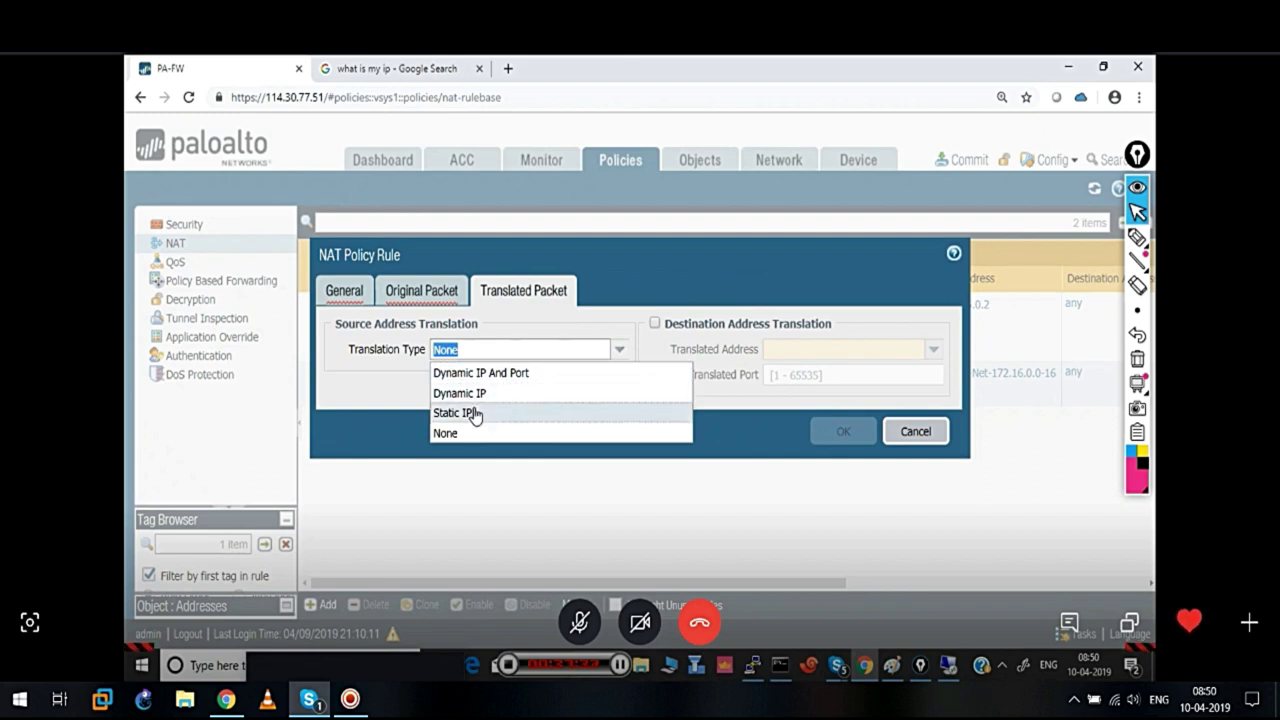
click(470, 412)
click(773, 325)
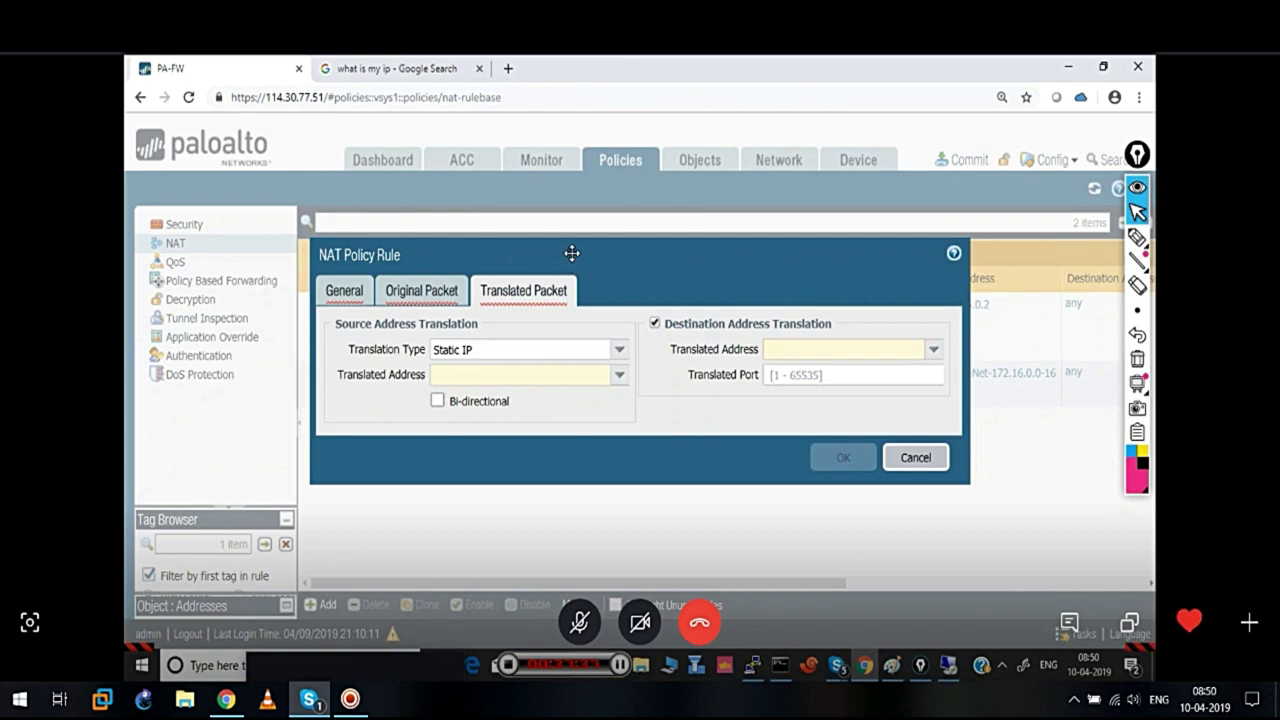
drag(572, 253, 554, 221)
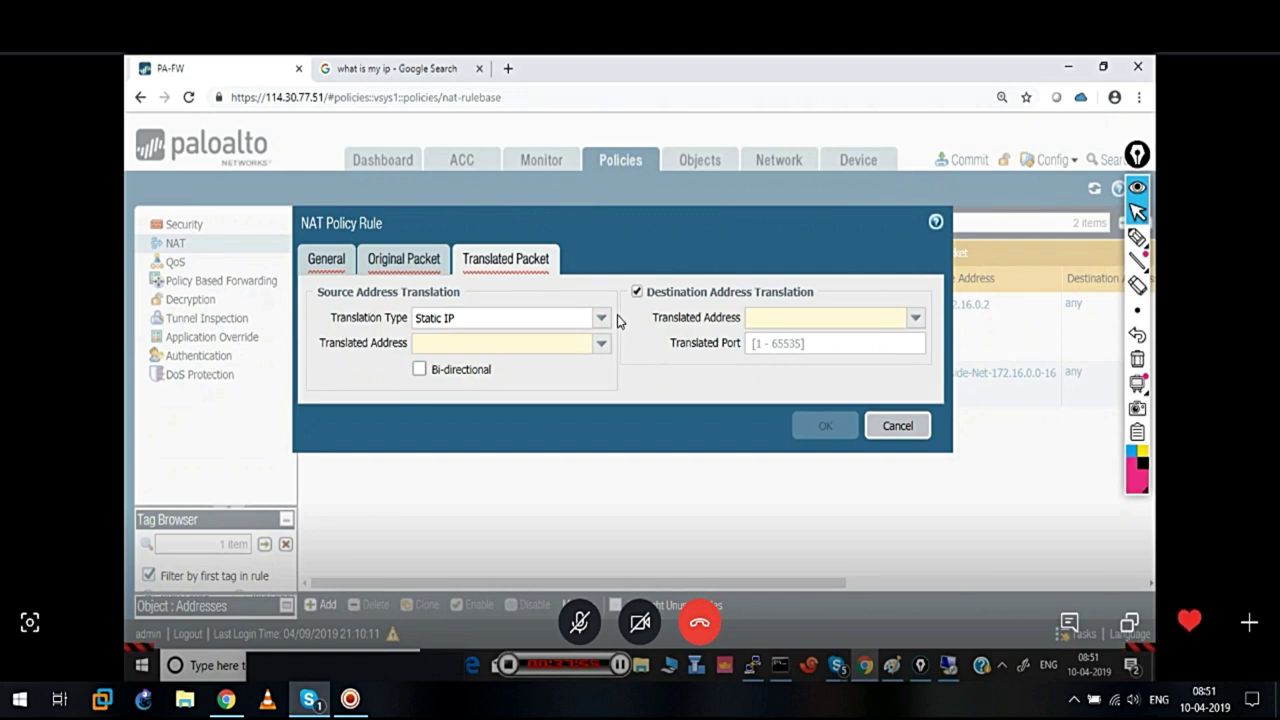
click(915, 318)
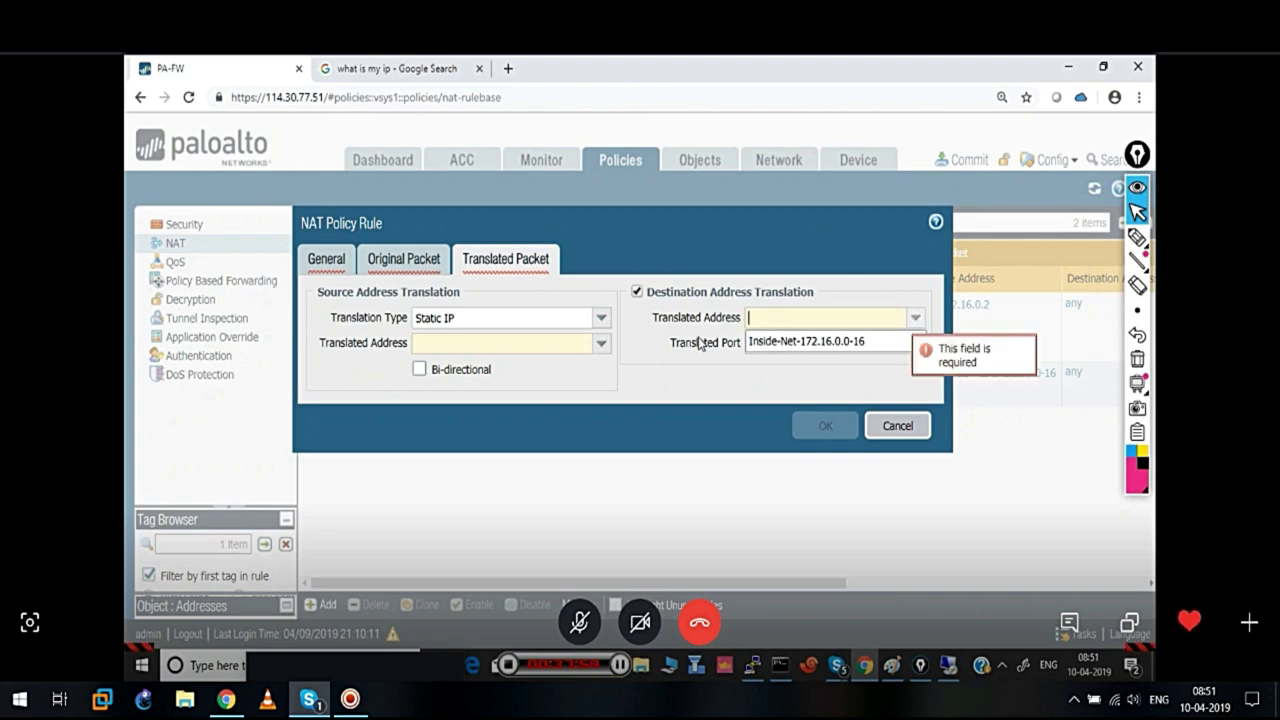
click(603, 318)
click(603, 318)
click(898, 430)
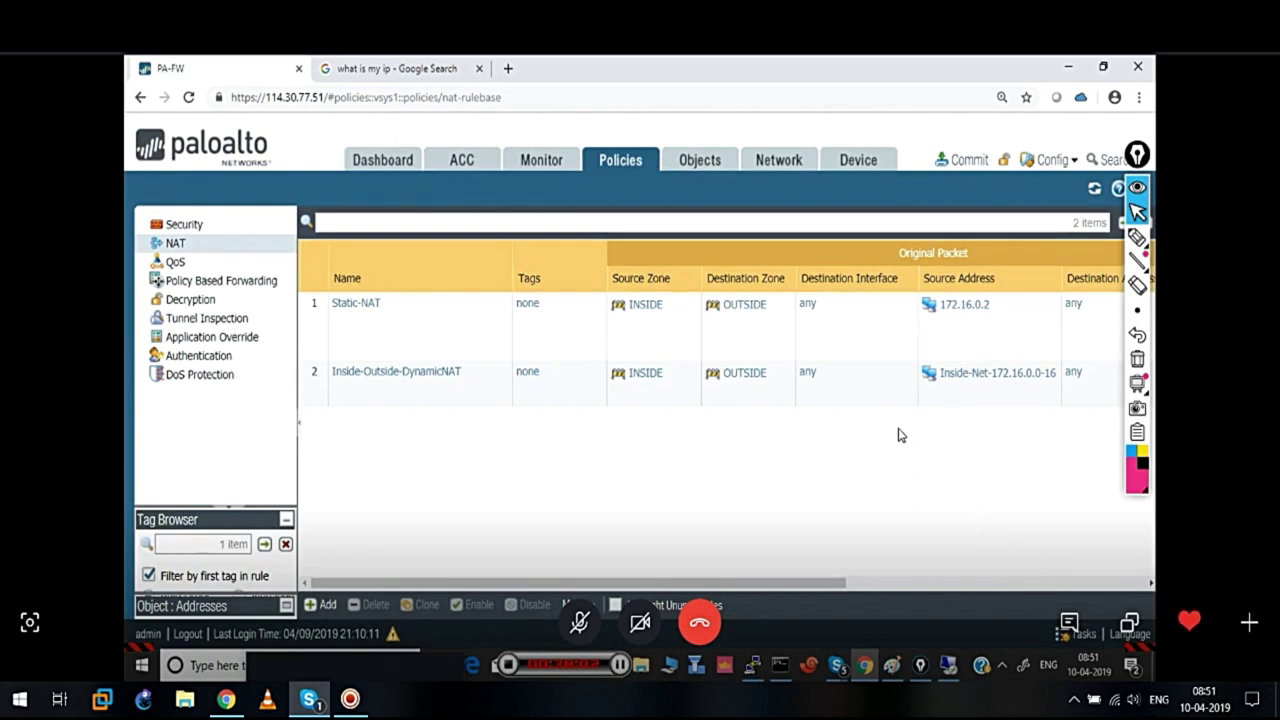